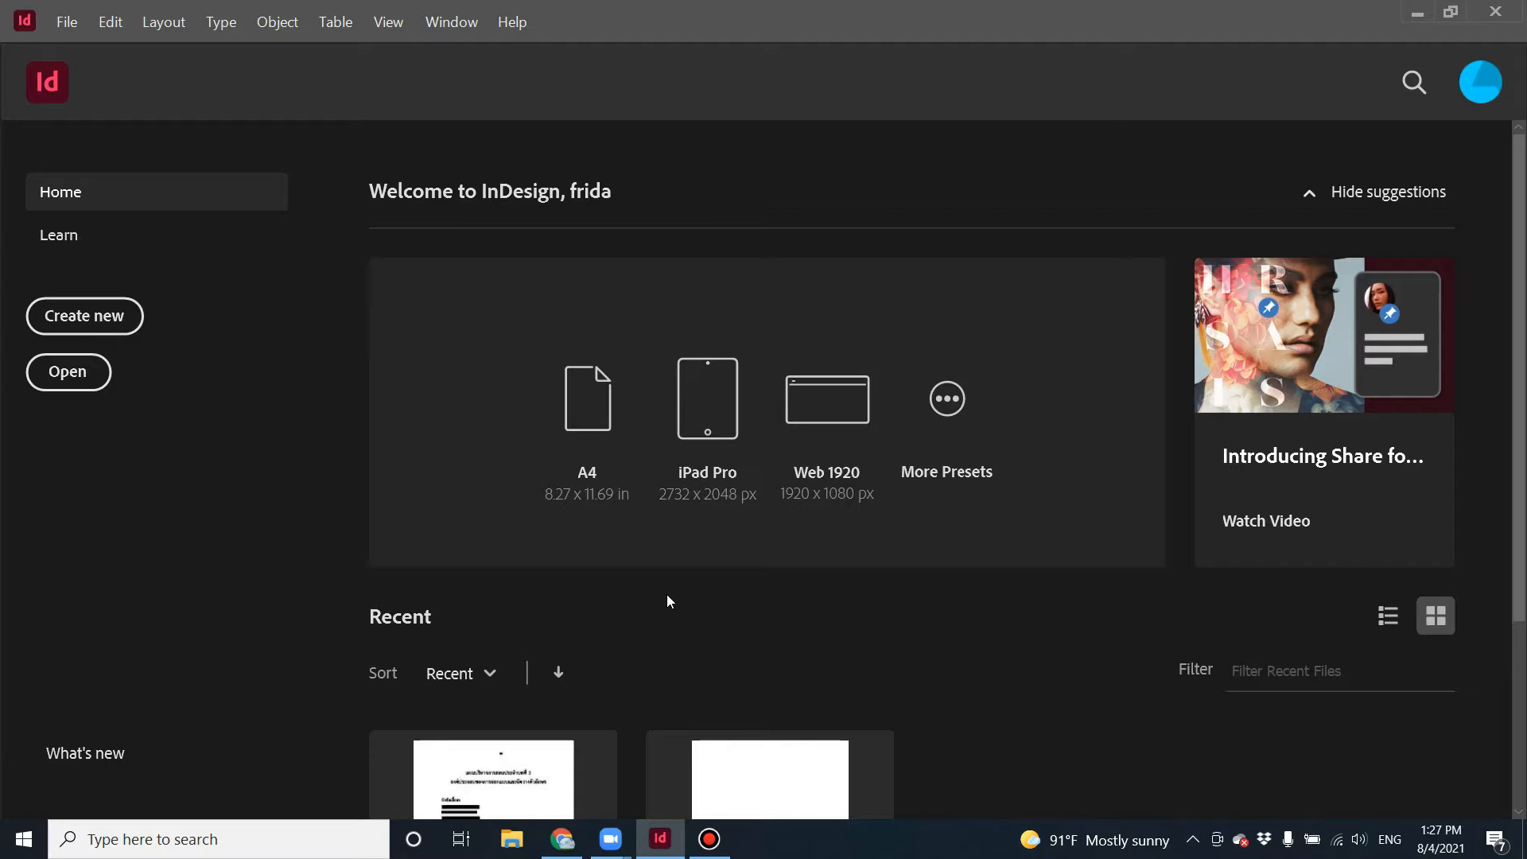
scroll(667, 596, "down", 3)
scroll(667, 598, "up", 3)
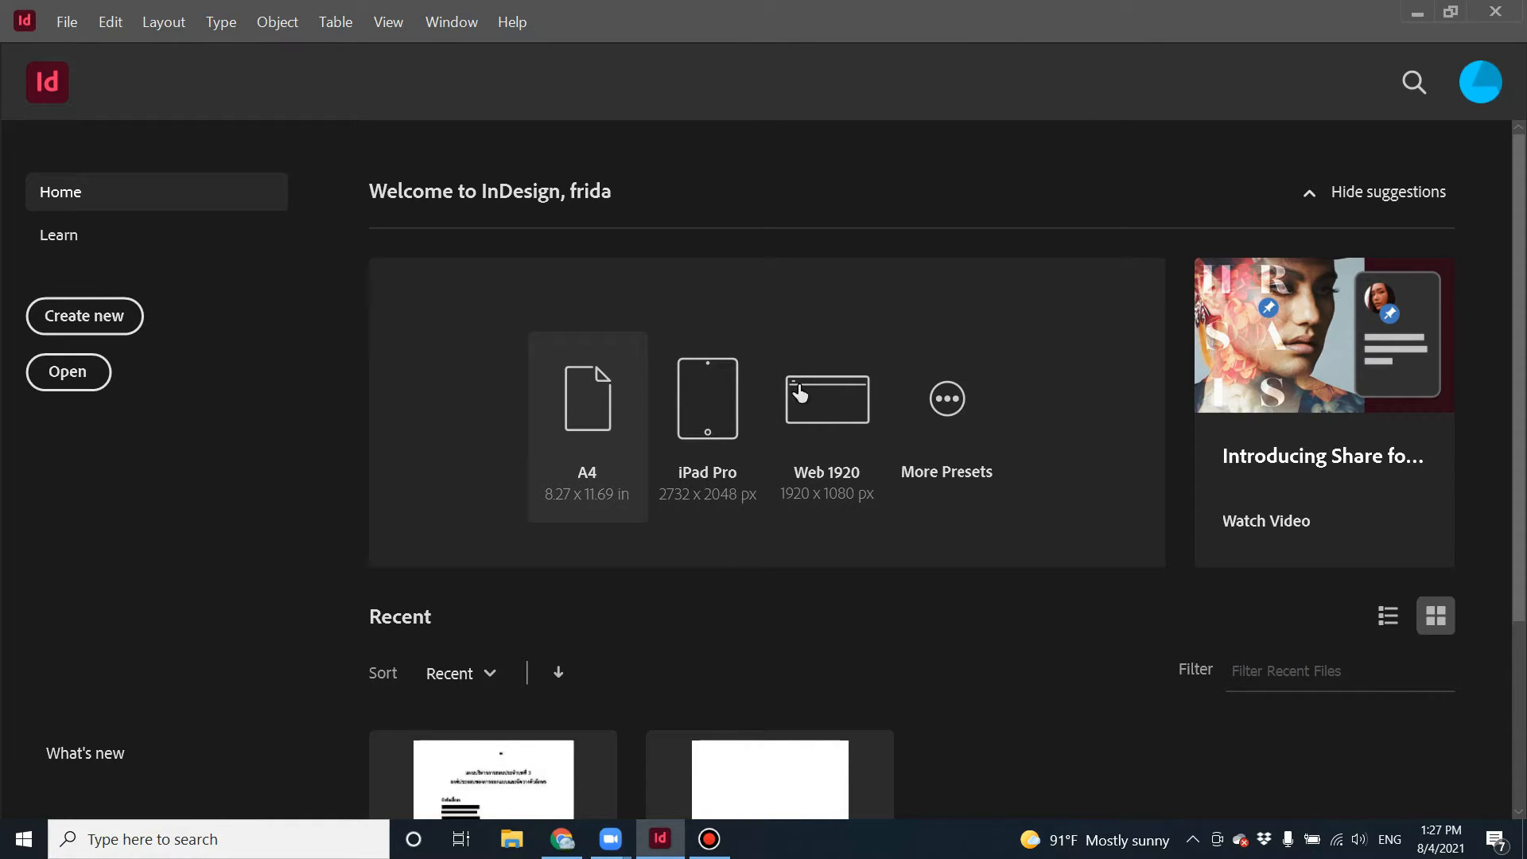
Browse the Print, Web and Mobile blank presets and templates of the new document dialog, and close it.
left_click(948, 405)
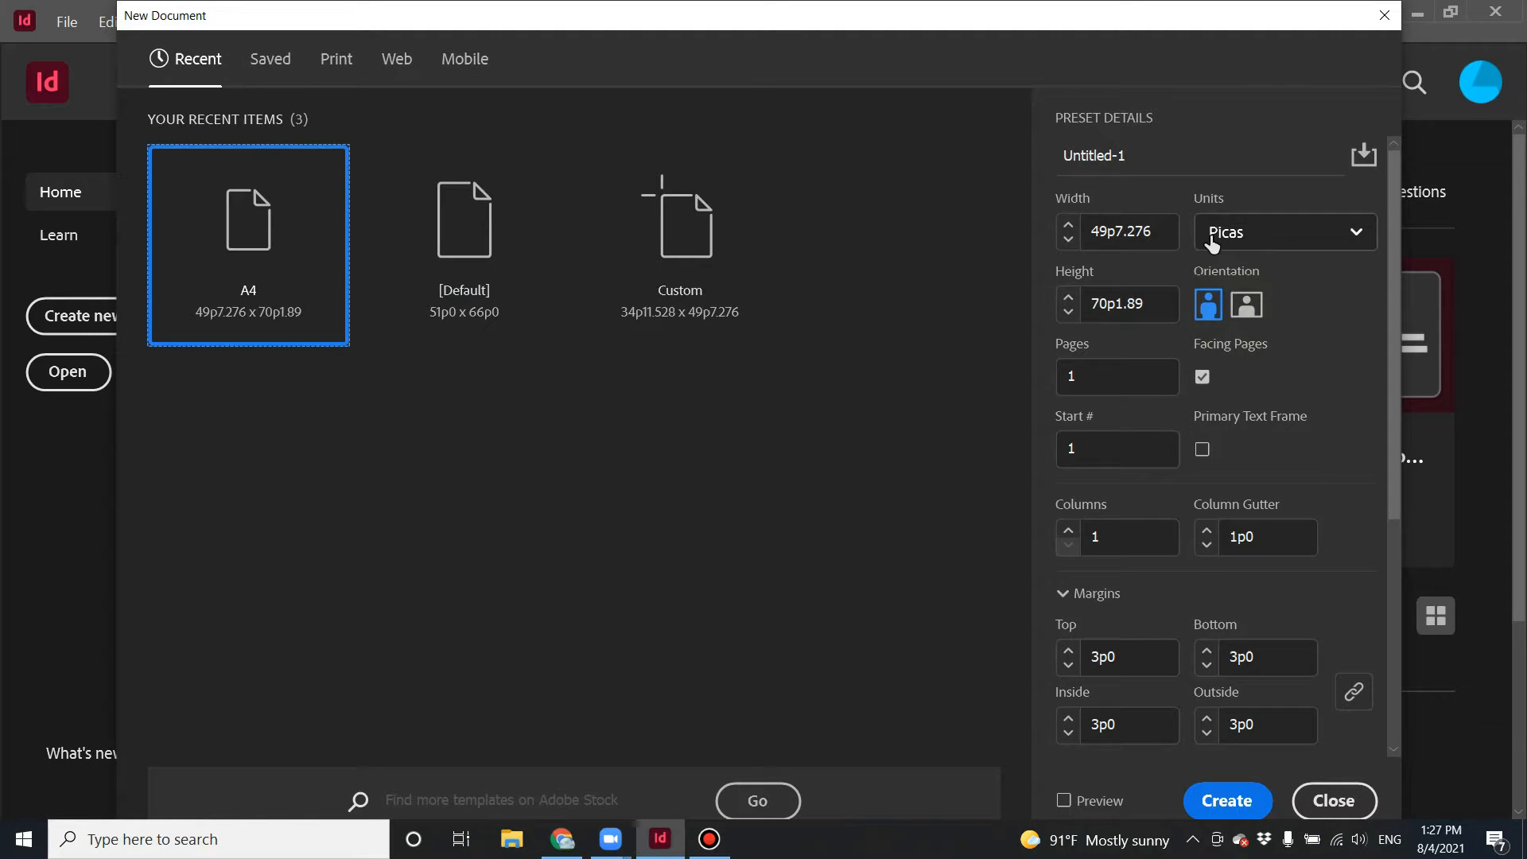
left_click_drag(1153, 231, 1116, 235)
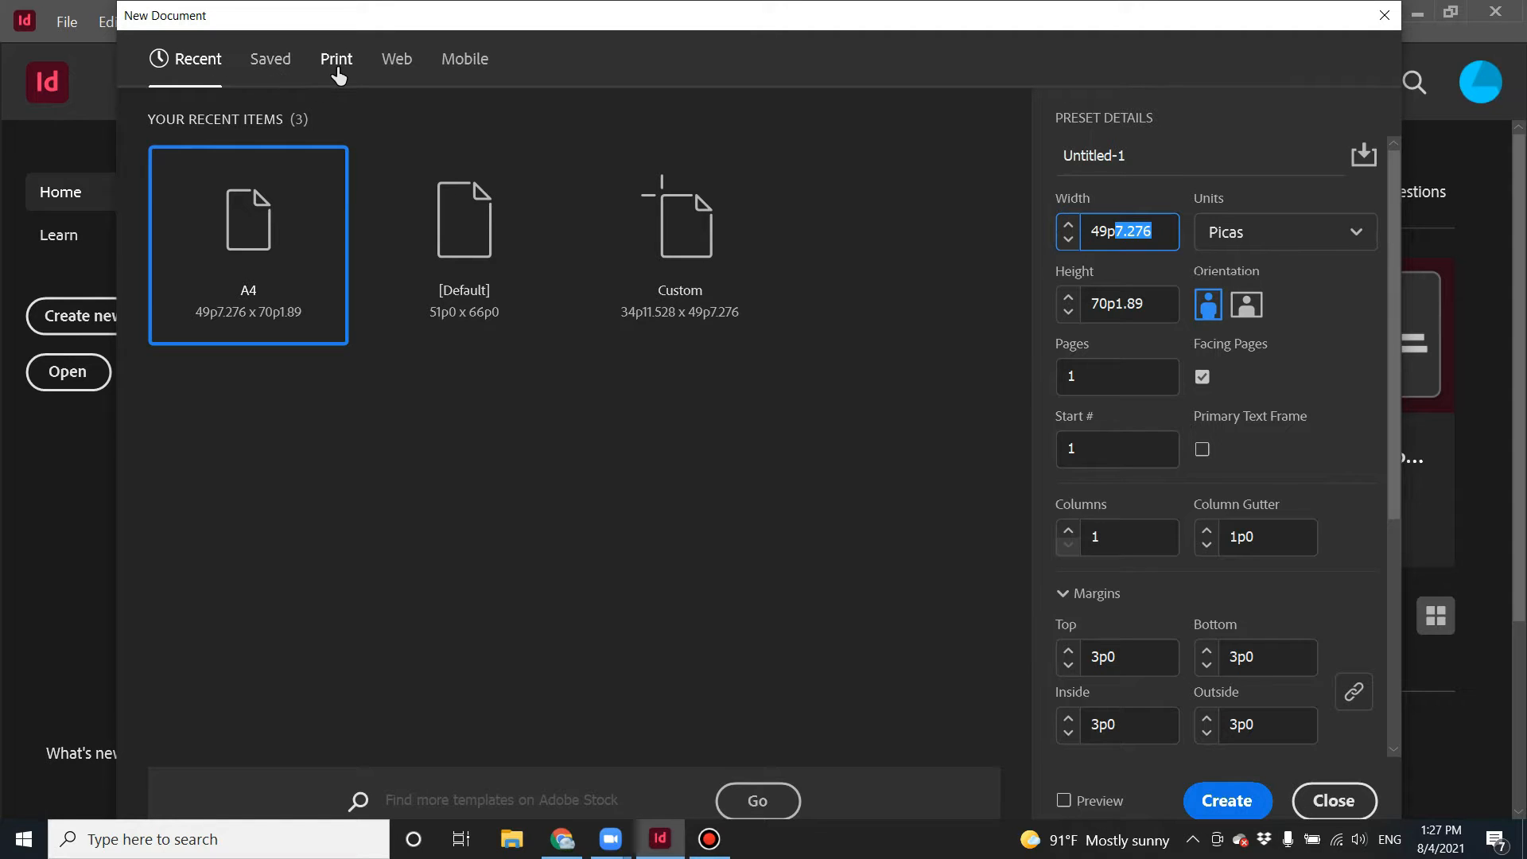
left_click(461, 59)
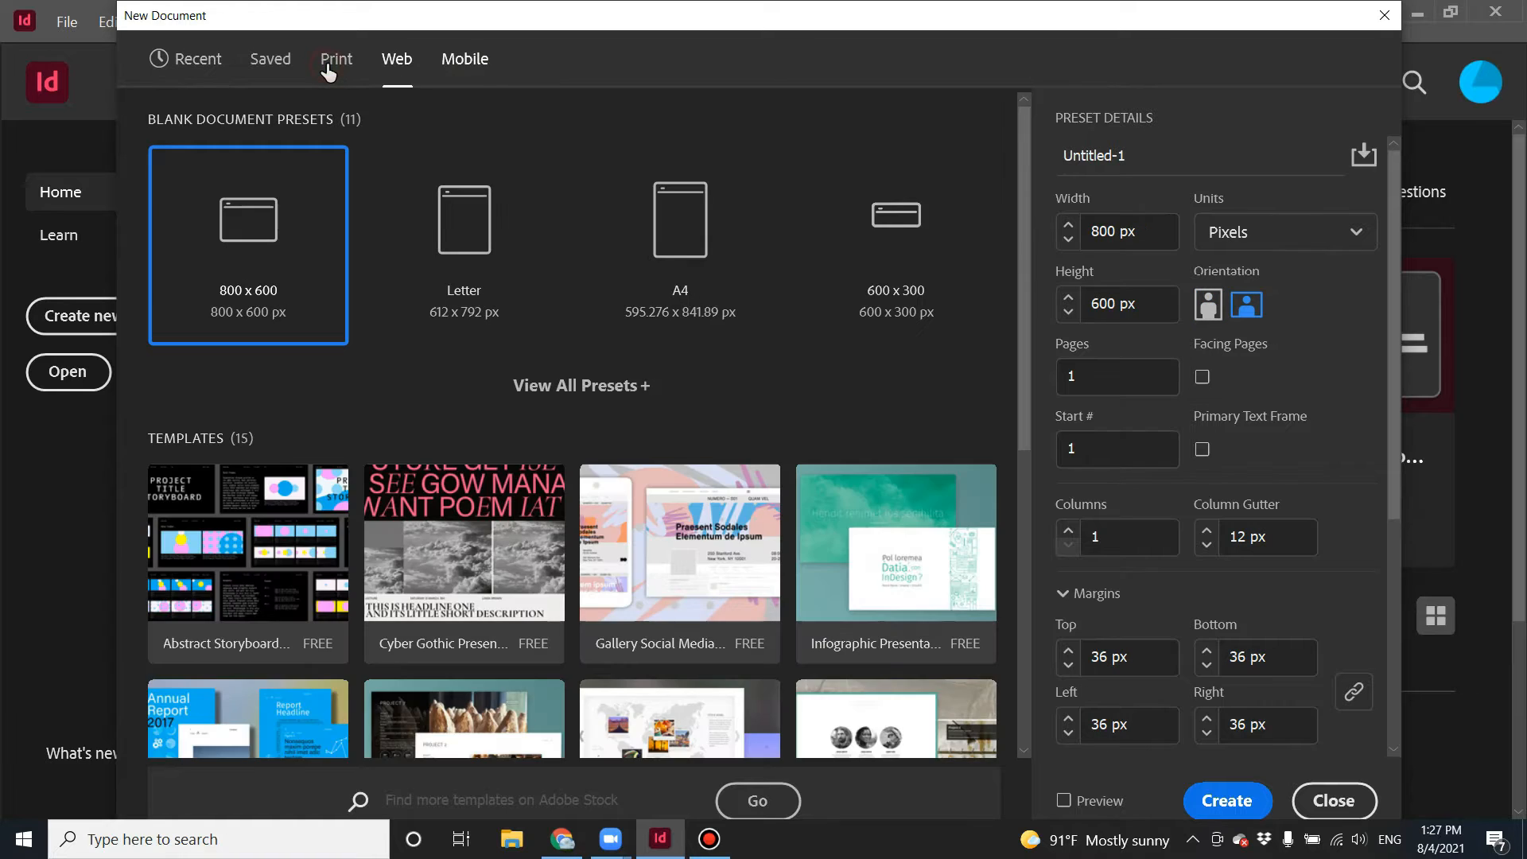
left_click(338, 72)
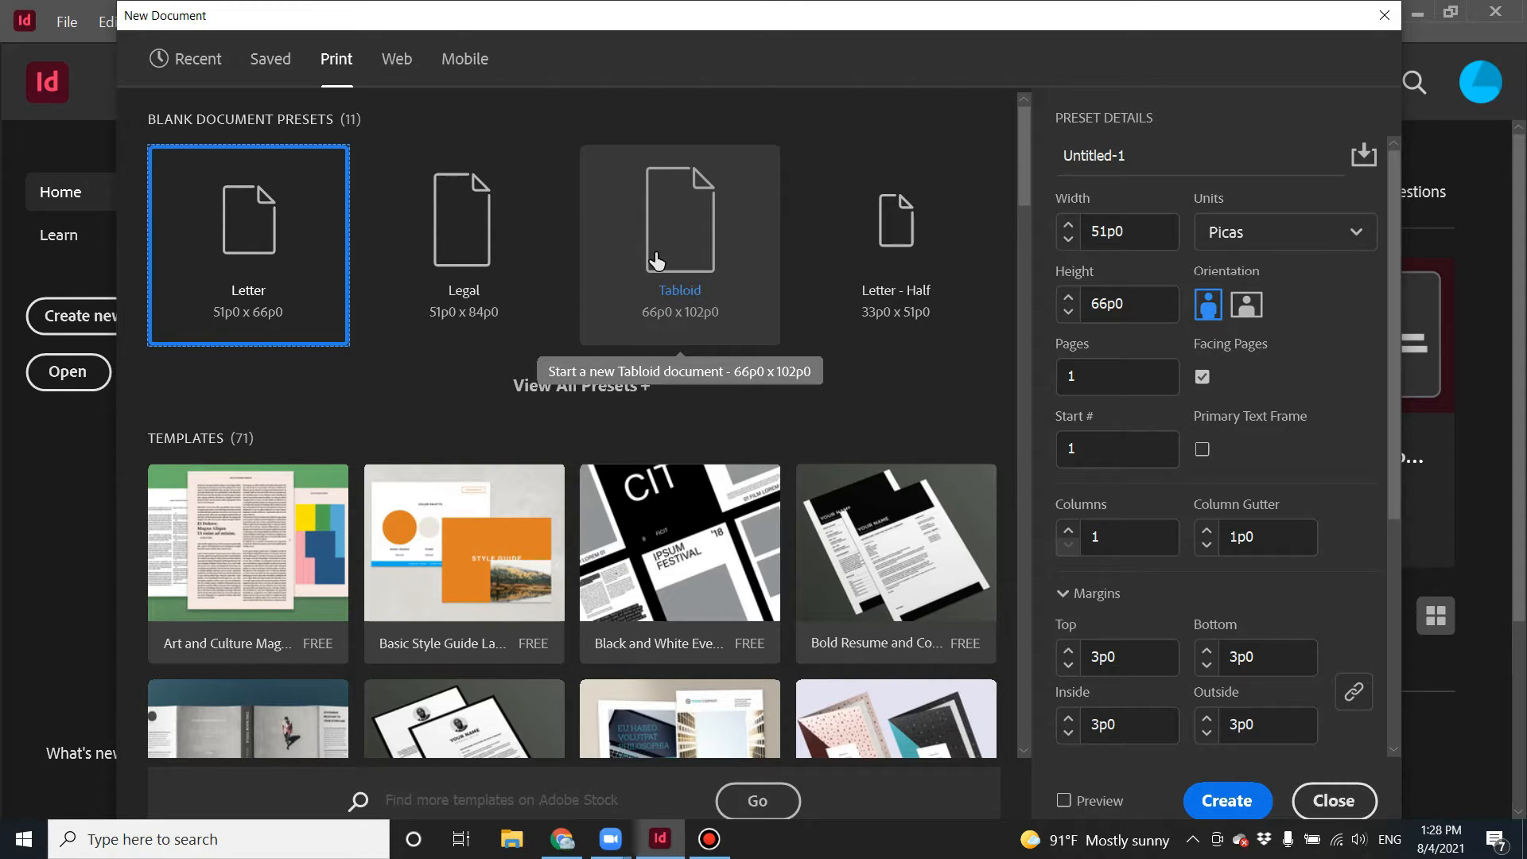
left_click(395, 64)
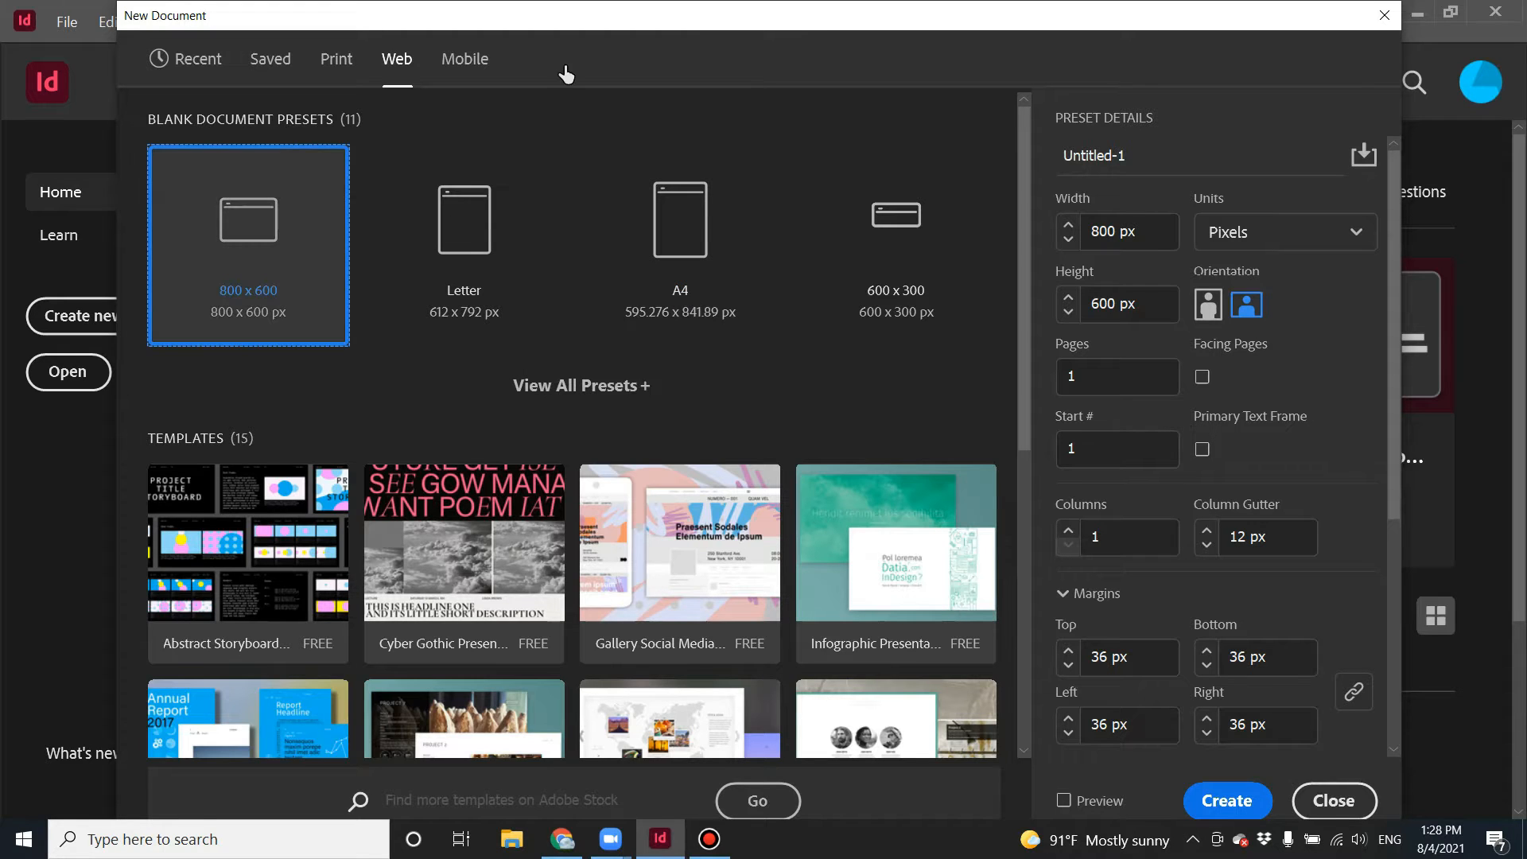
left_click(463, 64)
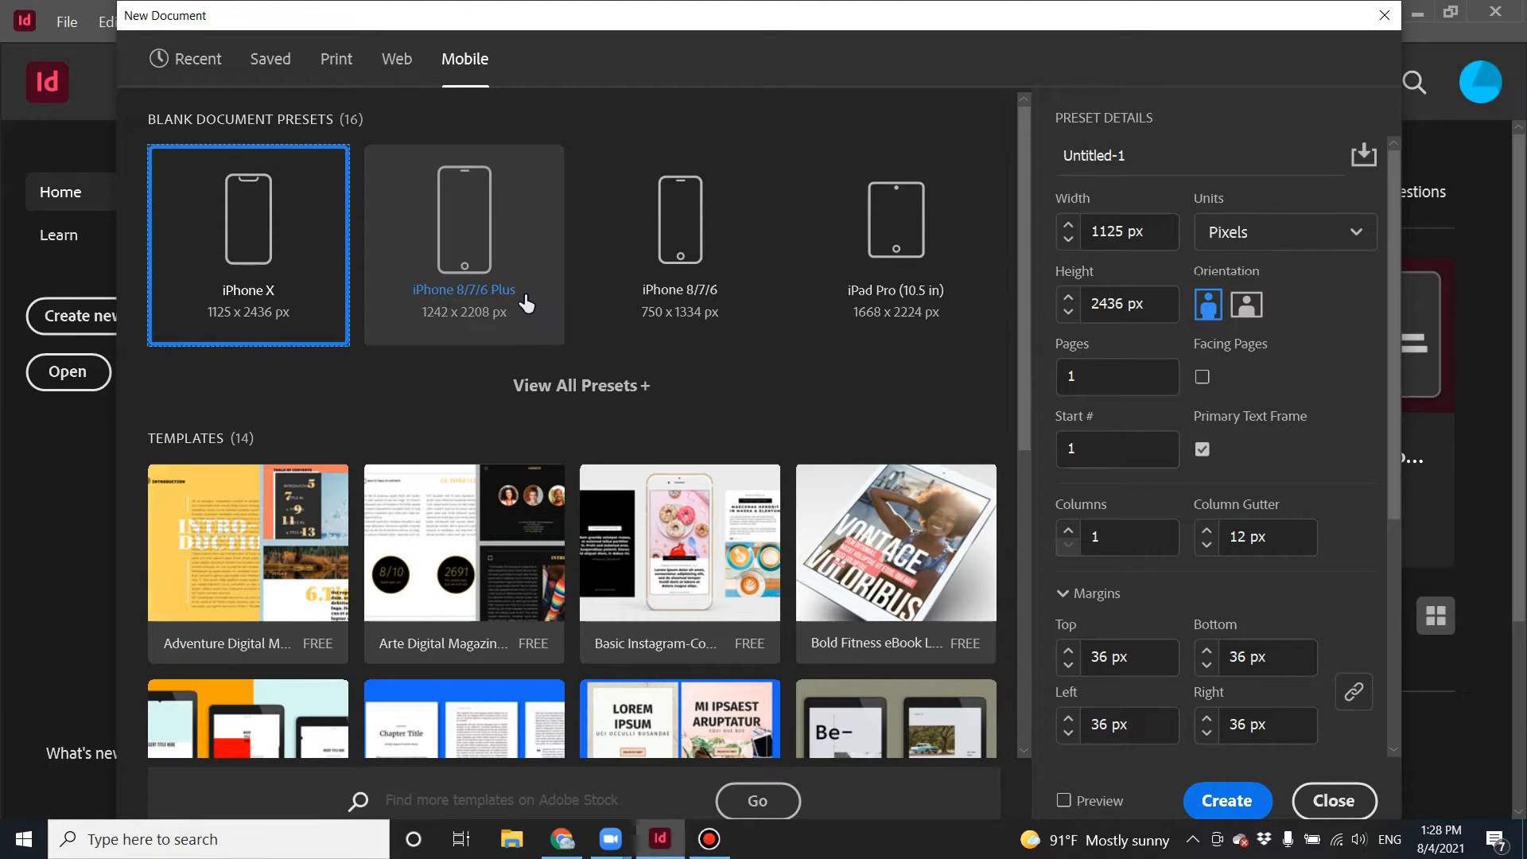
scroll(525, 314, "down", 5)
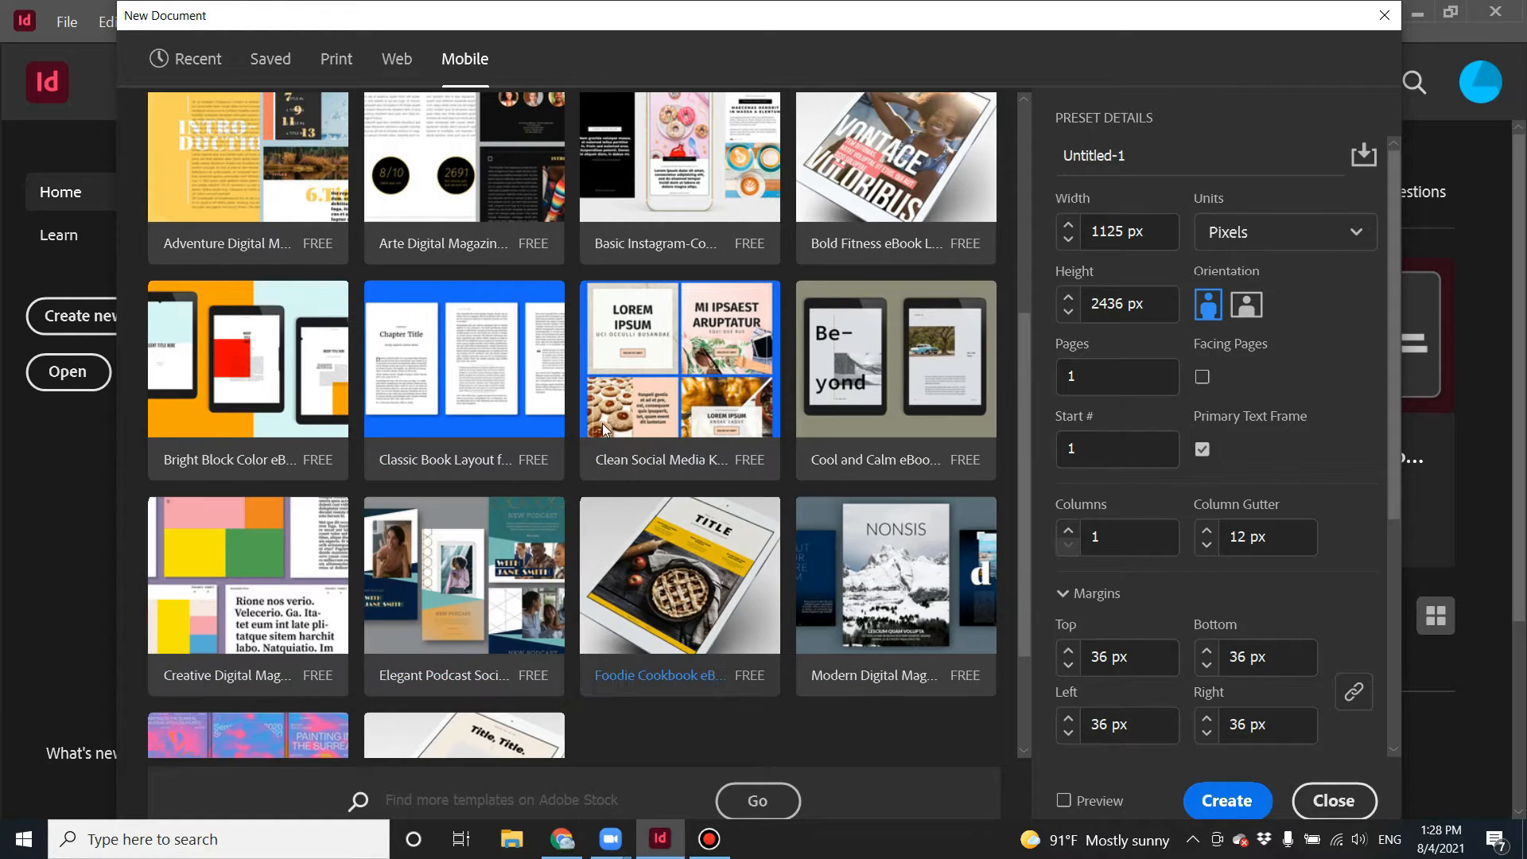
scroll(491, 362, "up", 5)
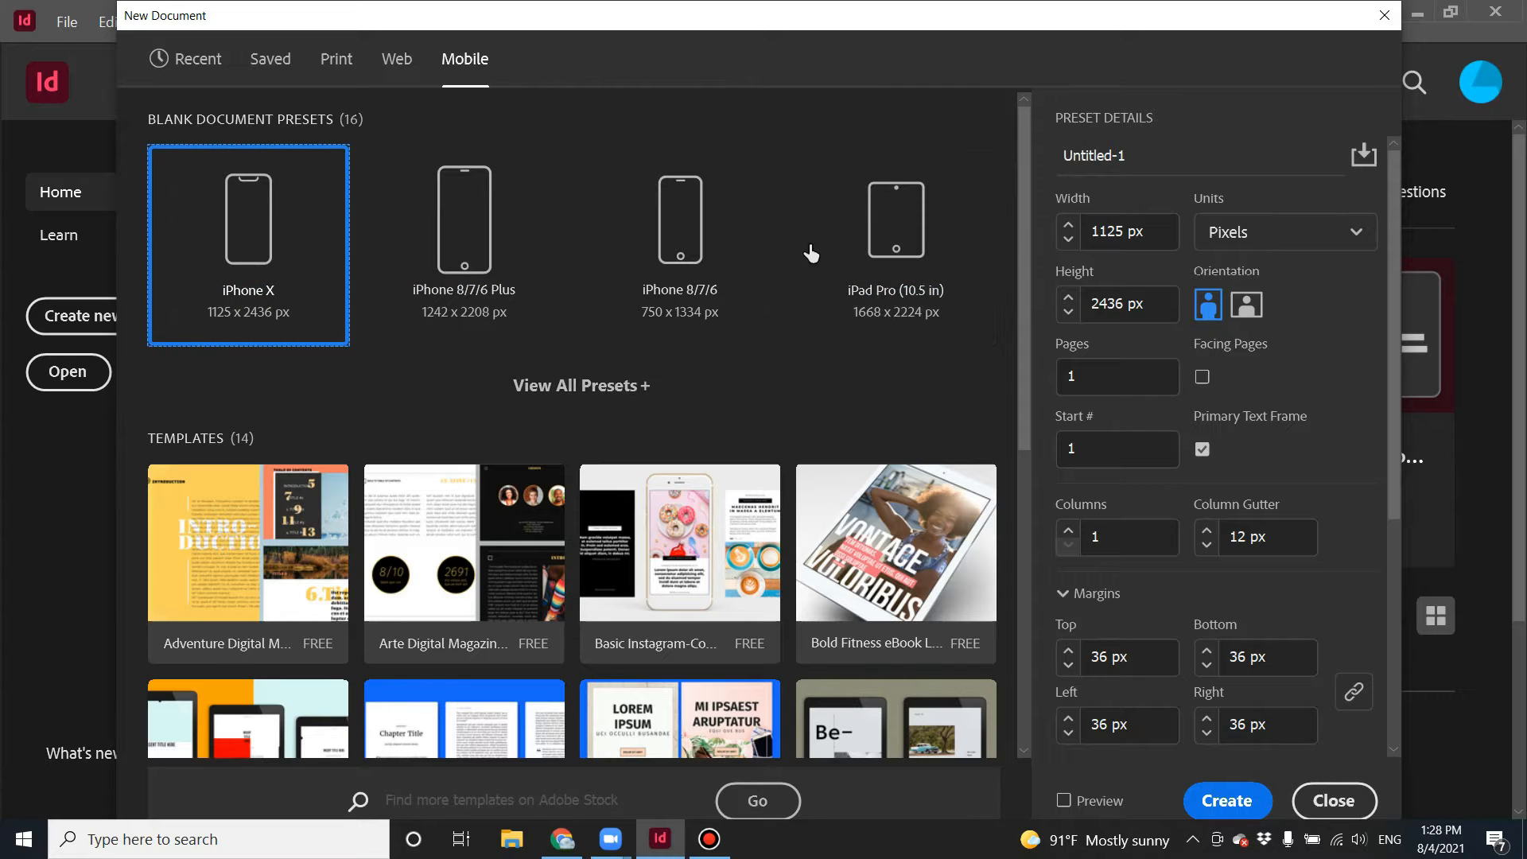
left_click(1324, 801)
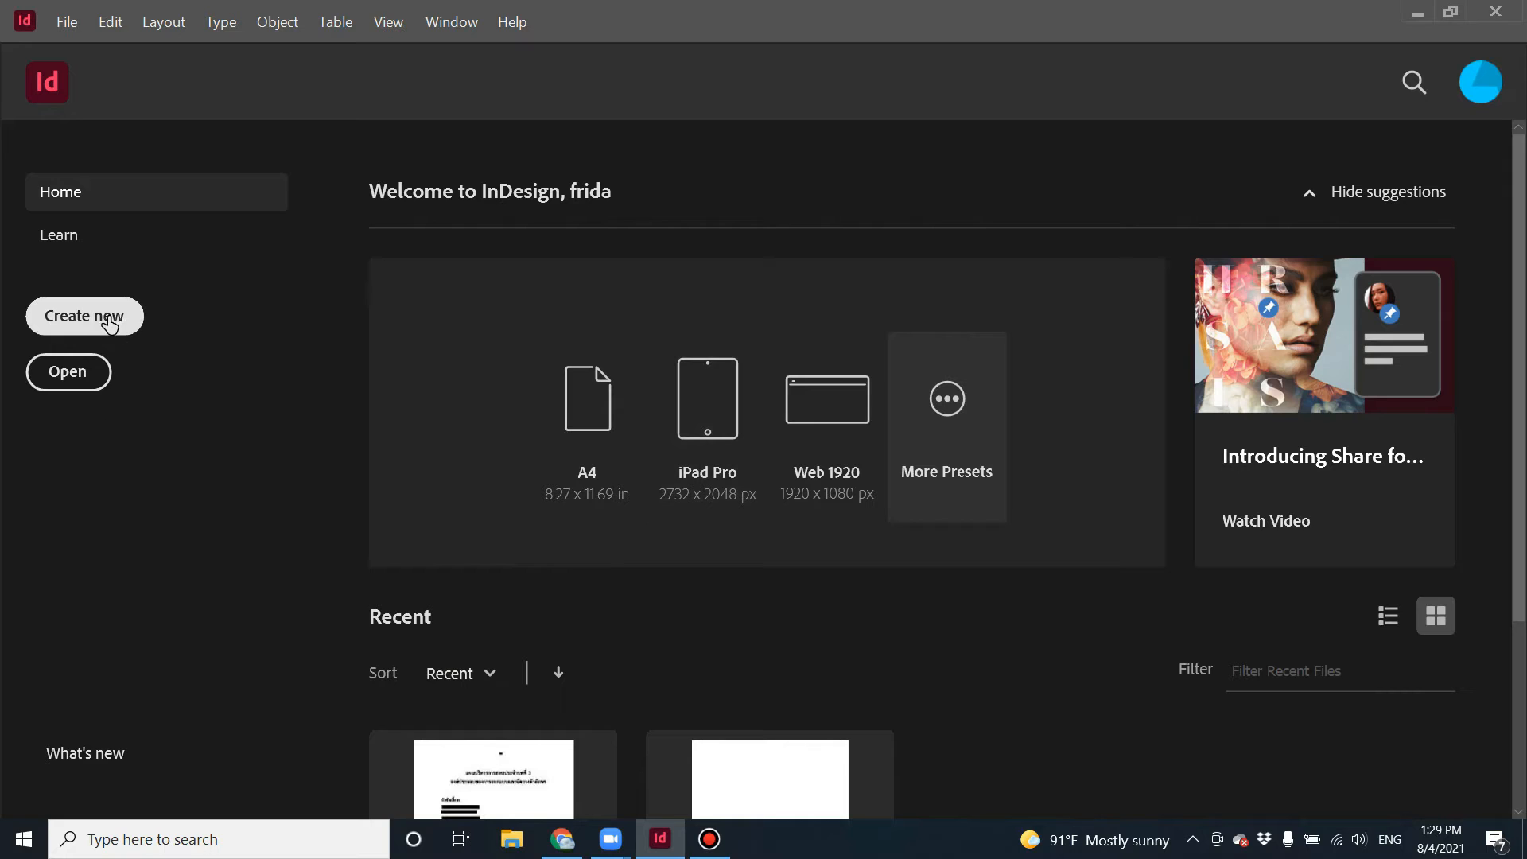
Start a new A4 document in portrait orientation with the units set to Centimeters.
key("ctrl+n")
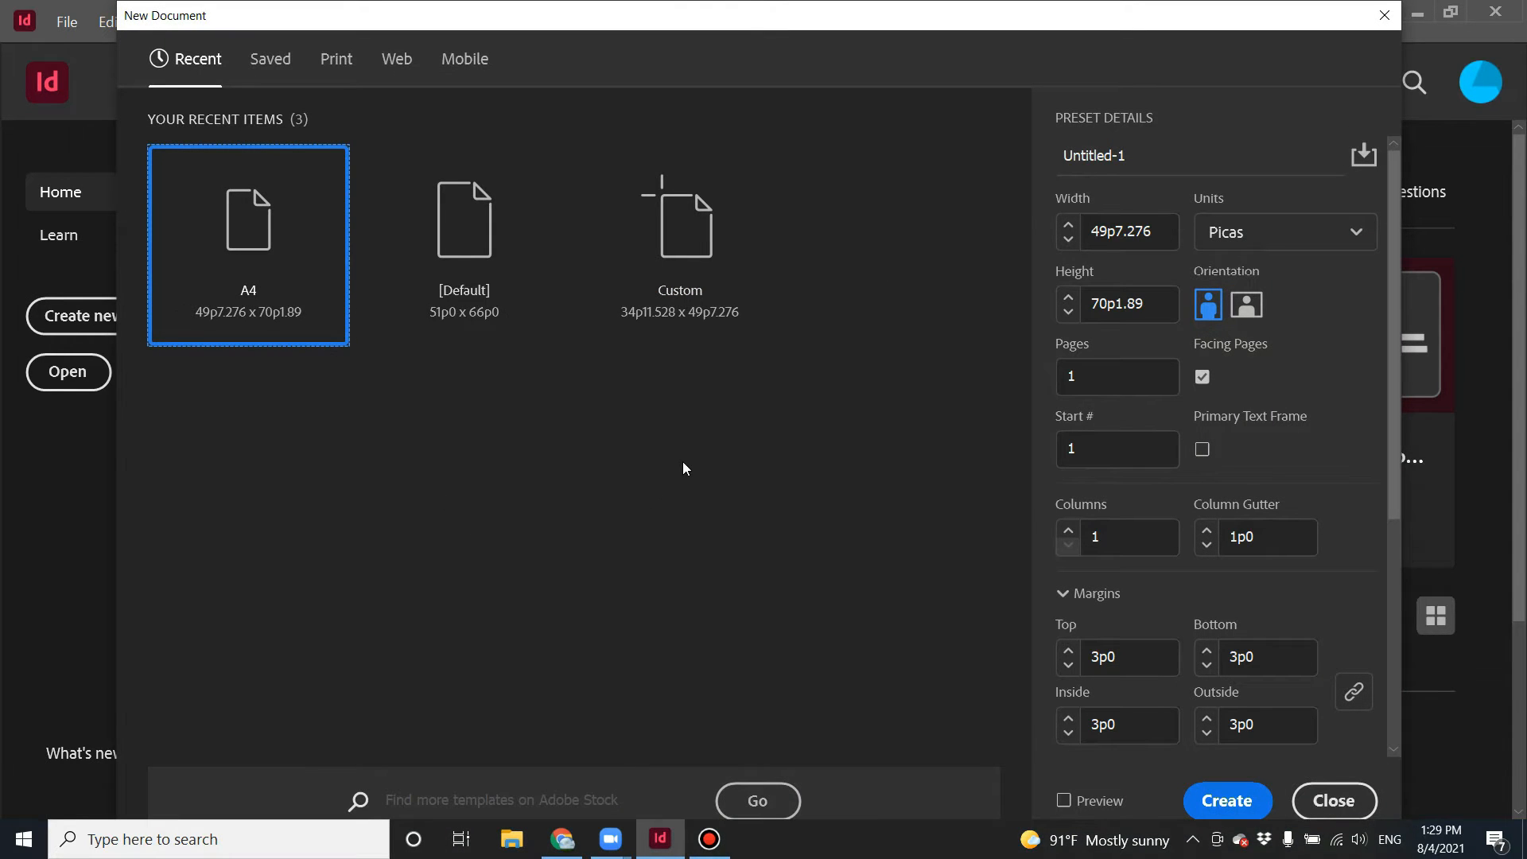
left_click(1282, 245)
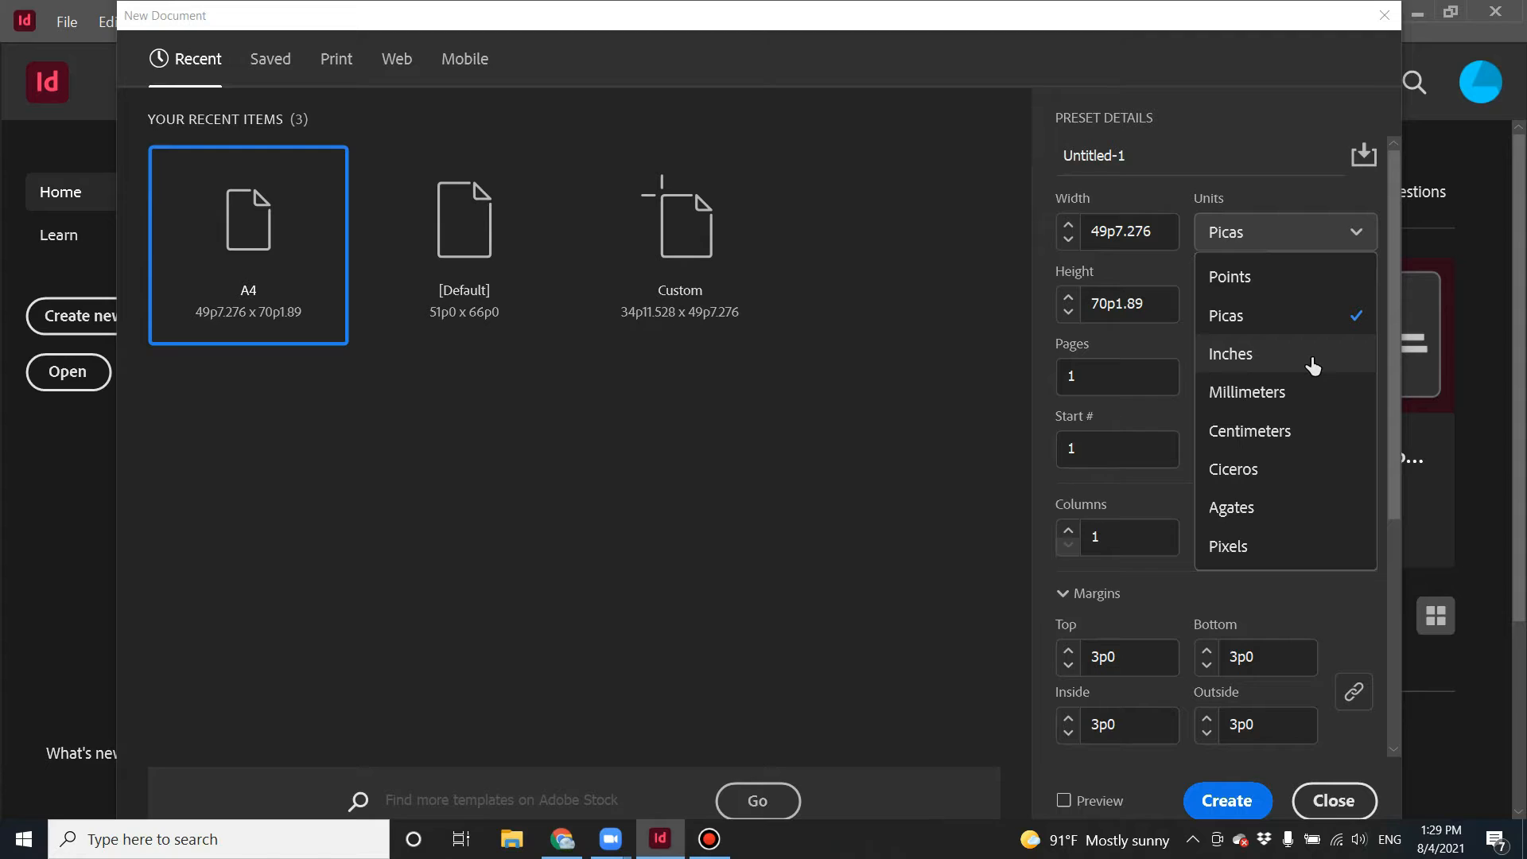
left_click(1314, 437)
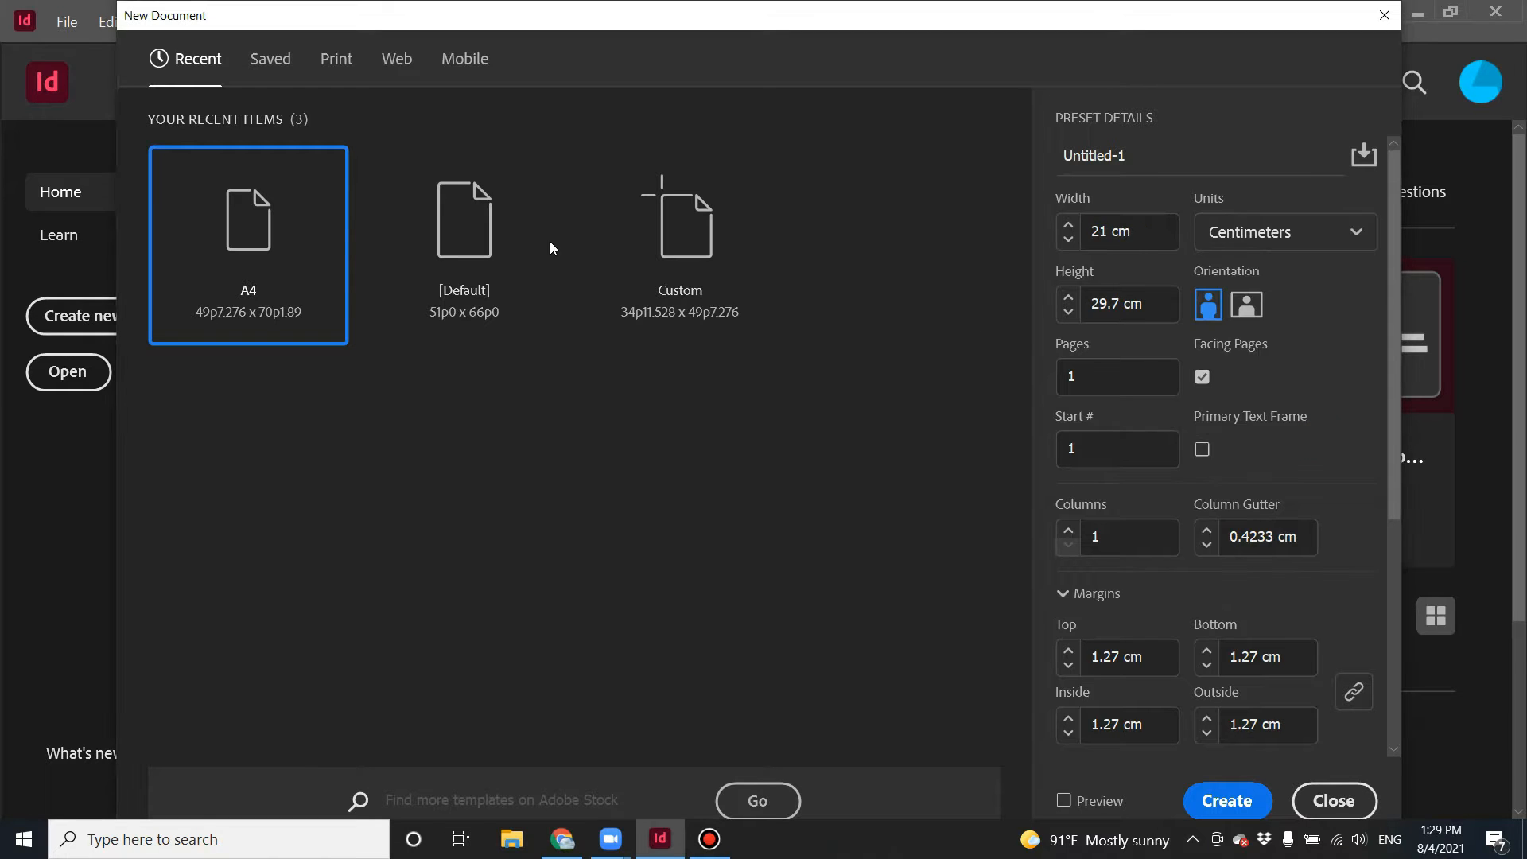
left_click(1241, 316)
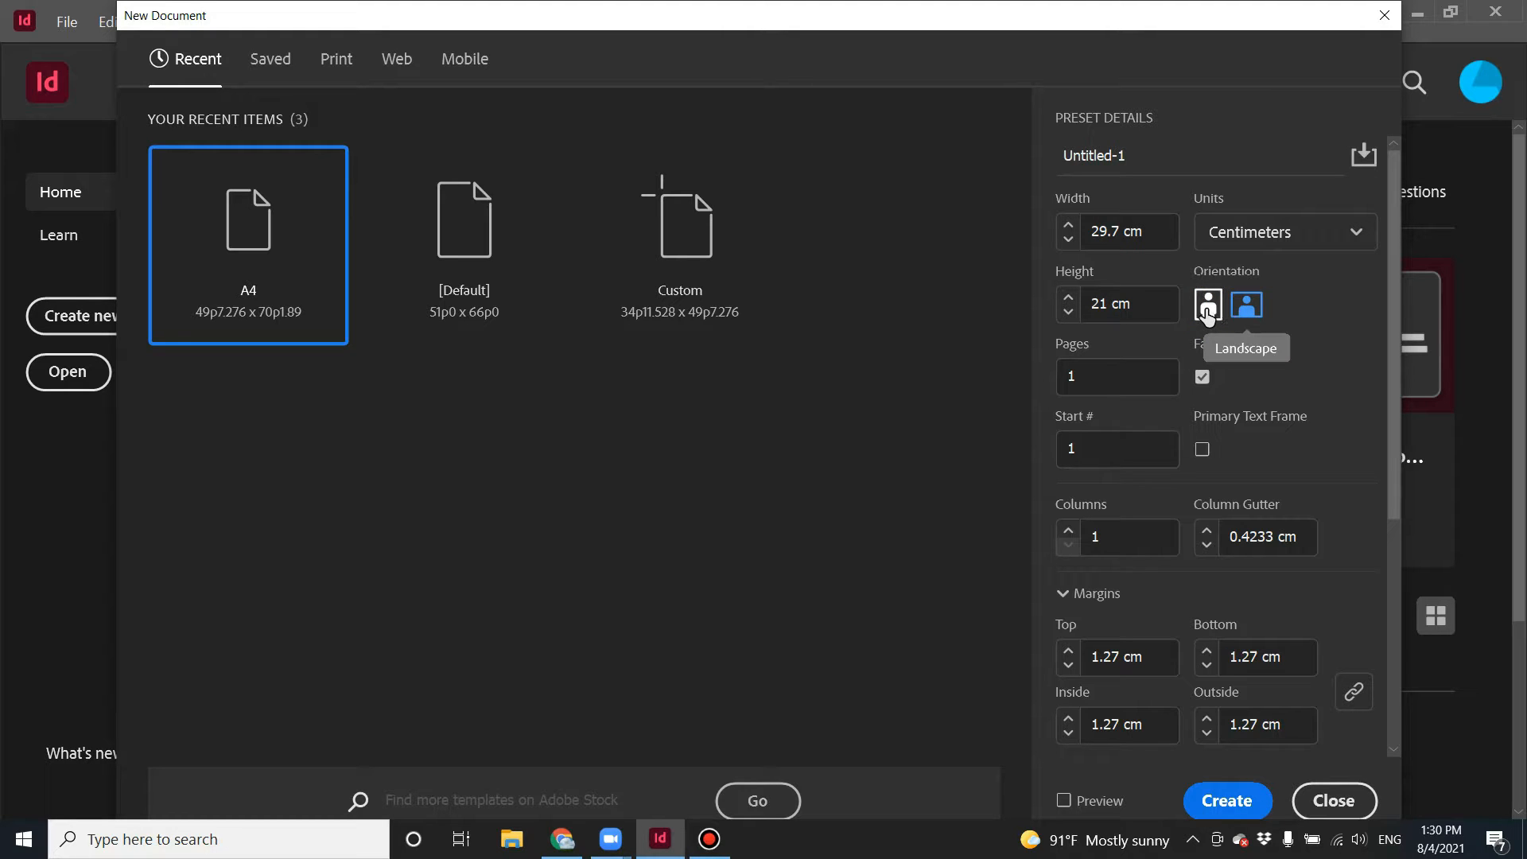
left_click(1208, 313)
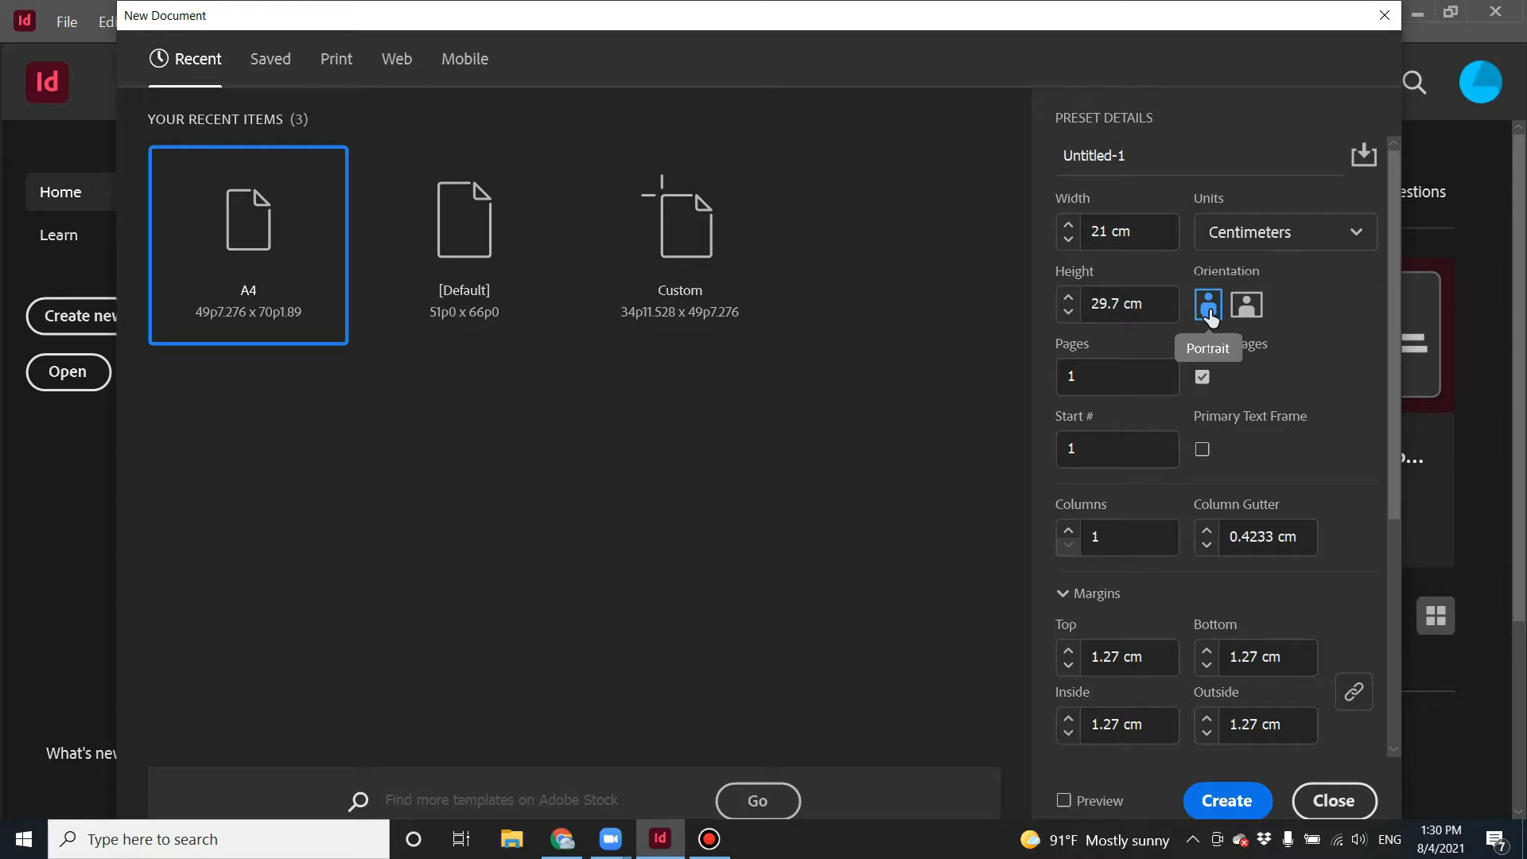
Set the document to 4 pages with facing pages kept on.
left_click(1089, 375)
mouse_move(1090, 375)
left_mouse_down()
mouse_move(1068, 376)
mouse_move(1111, 375)
mouse_move(1063, 381)
left_mouse_up()
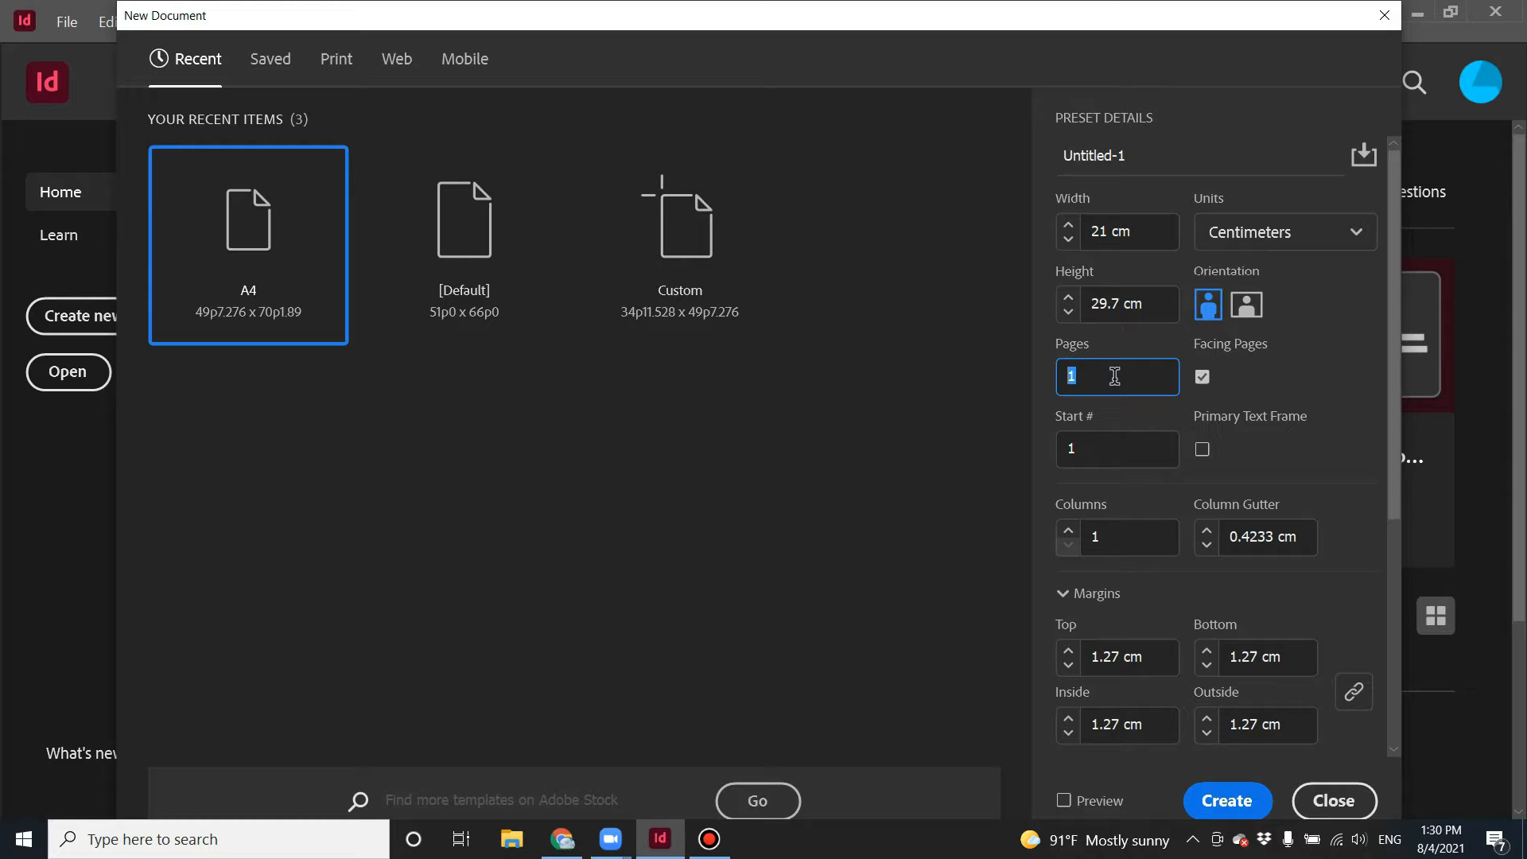
type("4")
left_click_drag(1096, 450, 1064, 455)
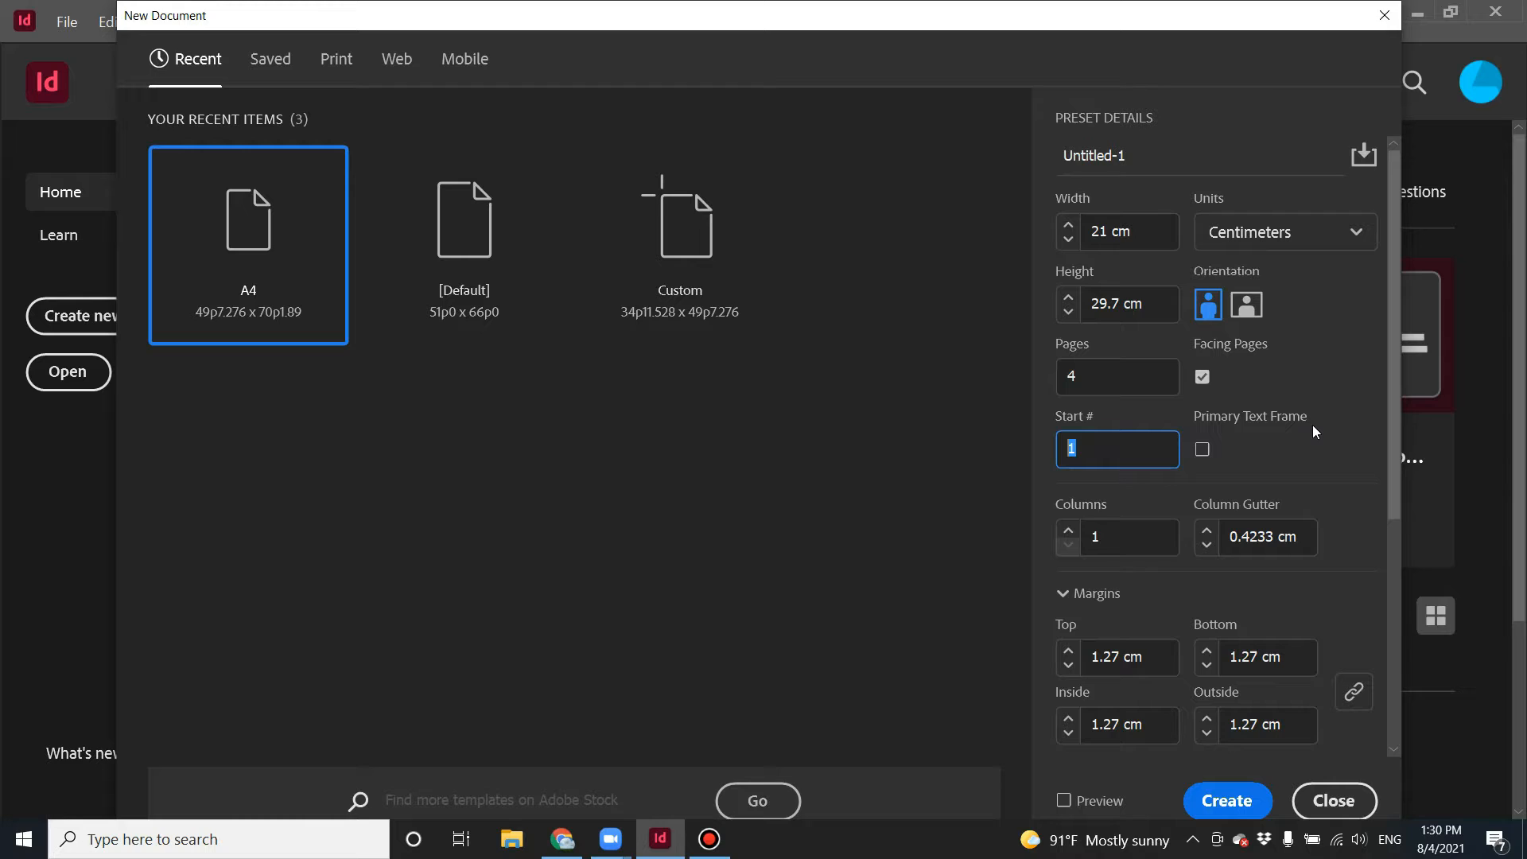
left_click(1202, 381)
left_click(1203, 383)
left_click(1067, 531)
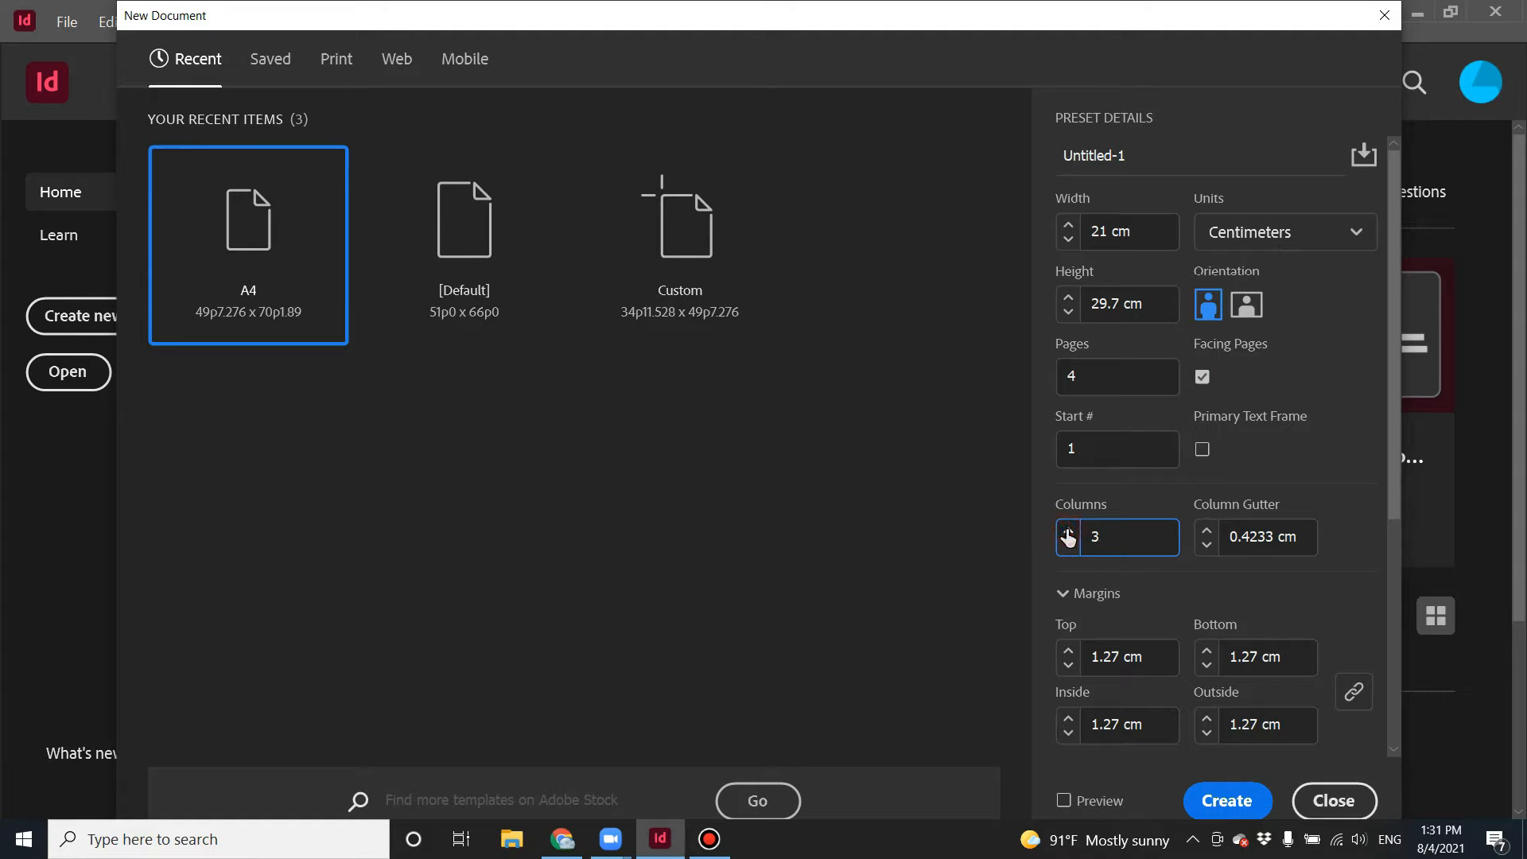
left_click(1068, 531)
left_click(1069, 547)
left_click(1069, 547)
double_click(1141, 536)
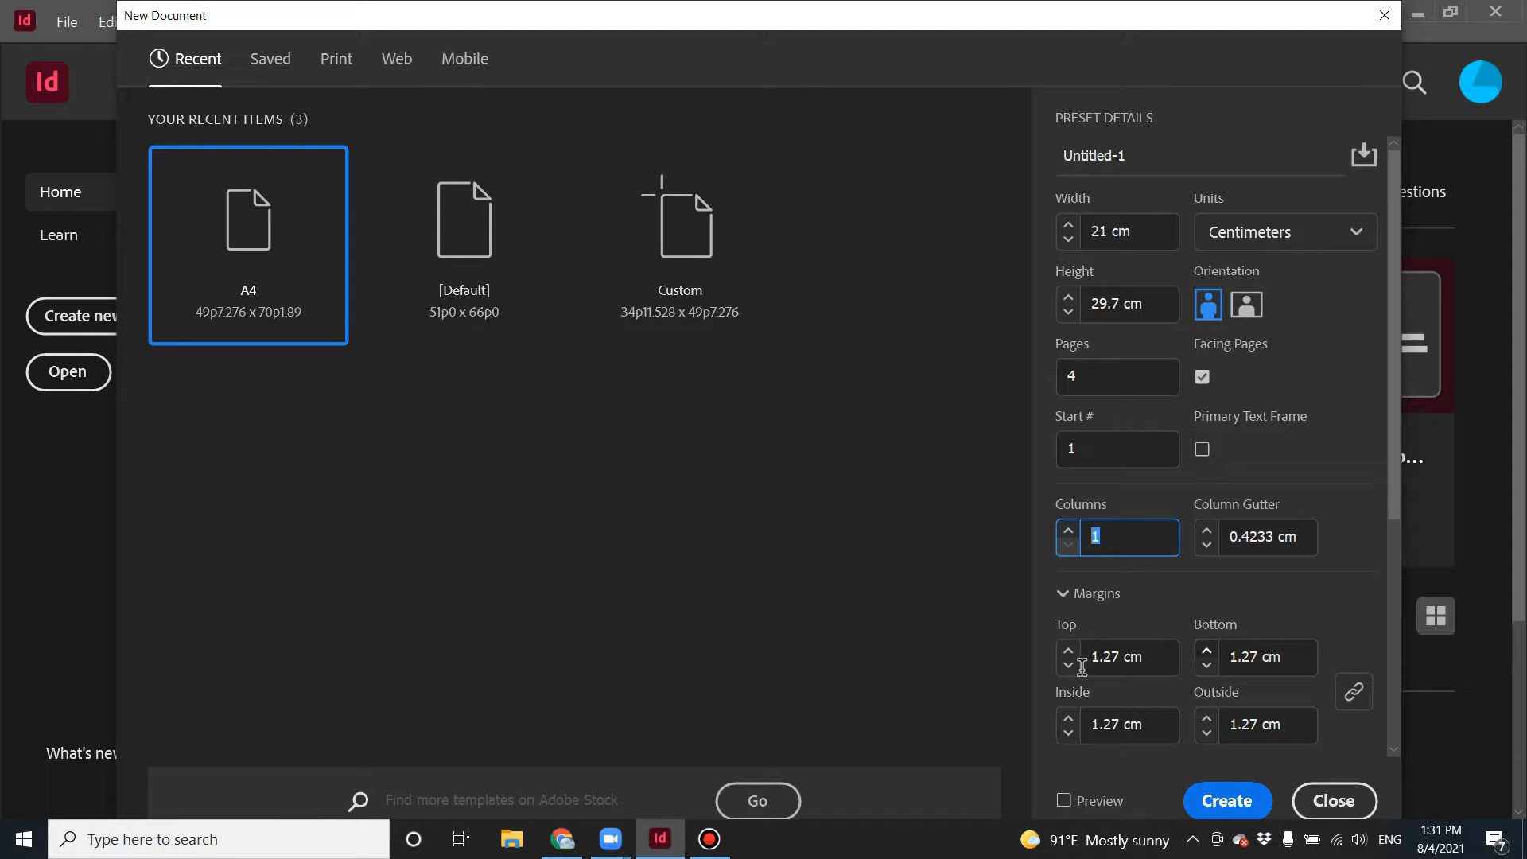
Keep all margins linked at the same value and create the document.
left_click(1353, 694)
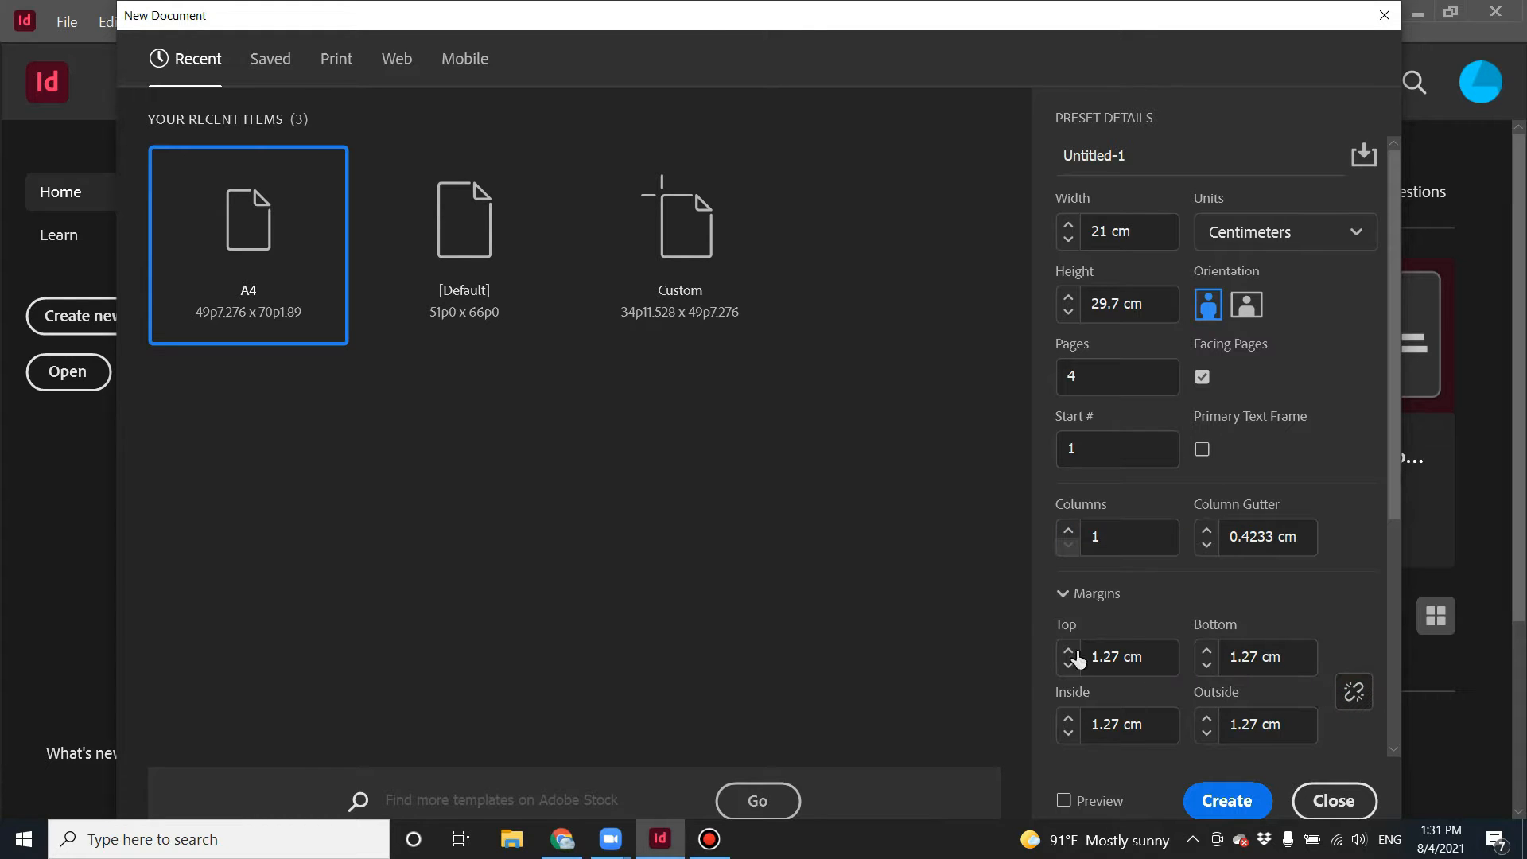
left_click(1210, 659)
left_click(1150, 652)
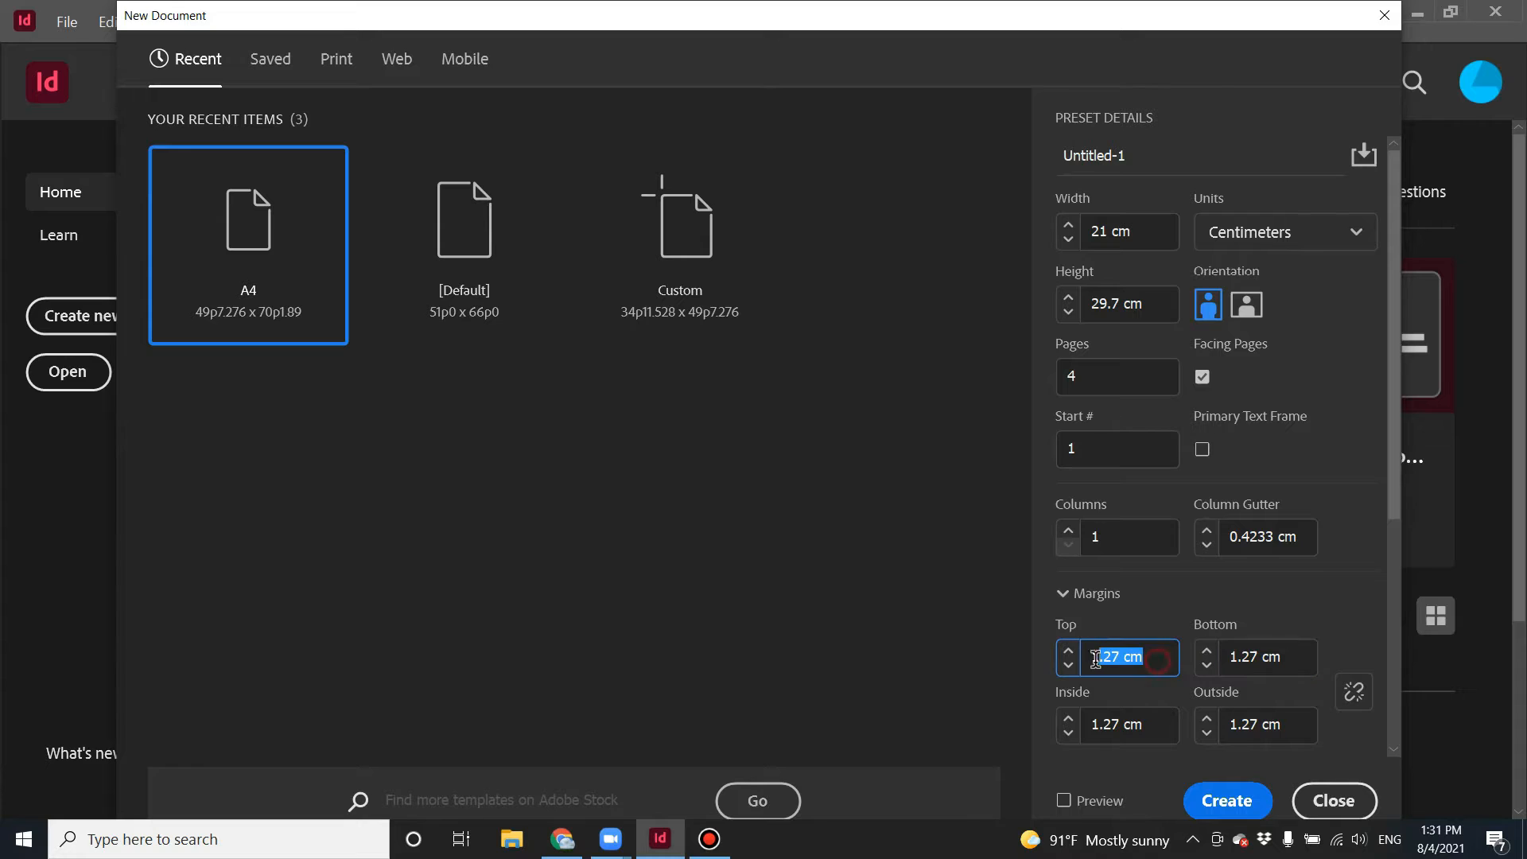
left_click(1355, 694)
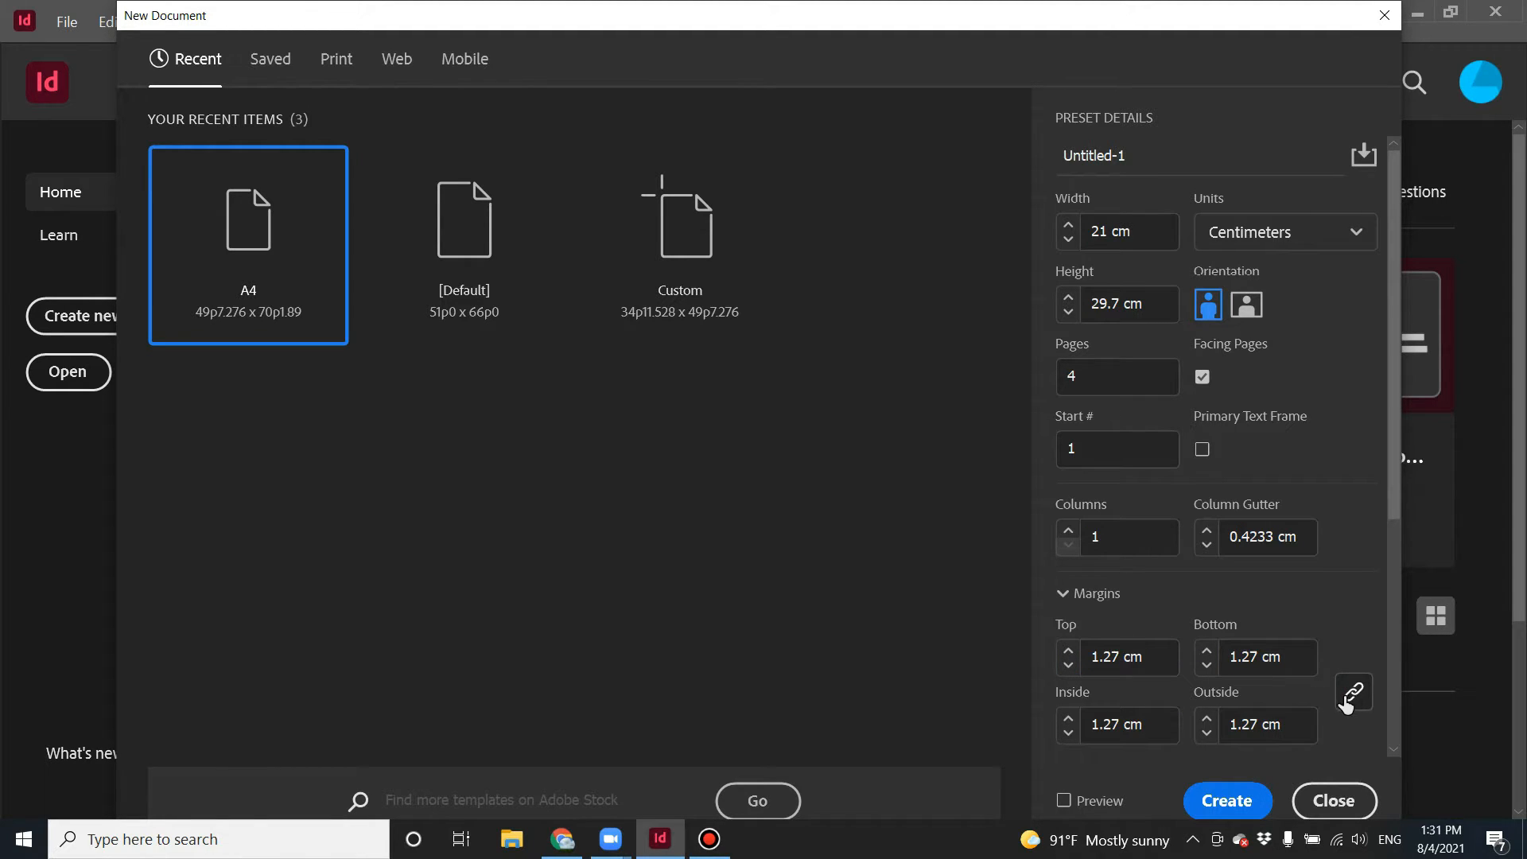
left_click(1217, 803)
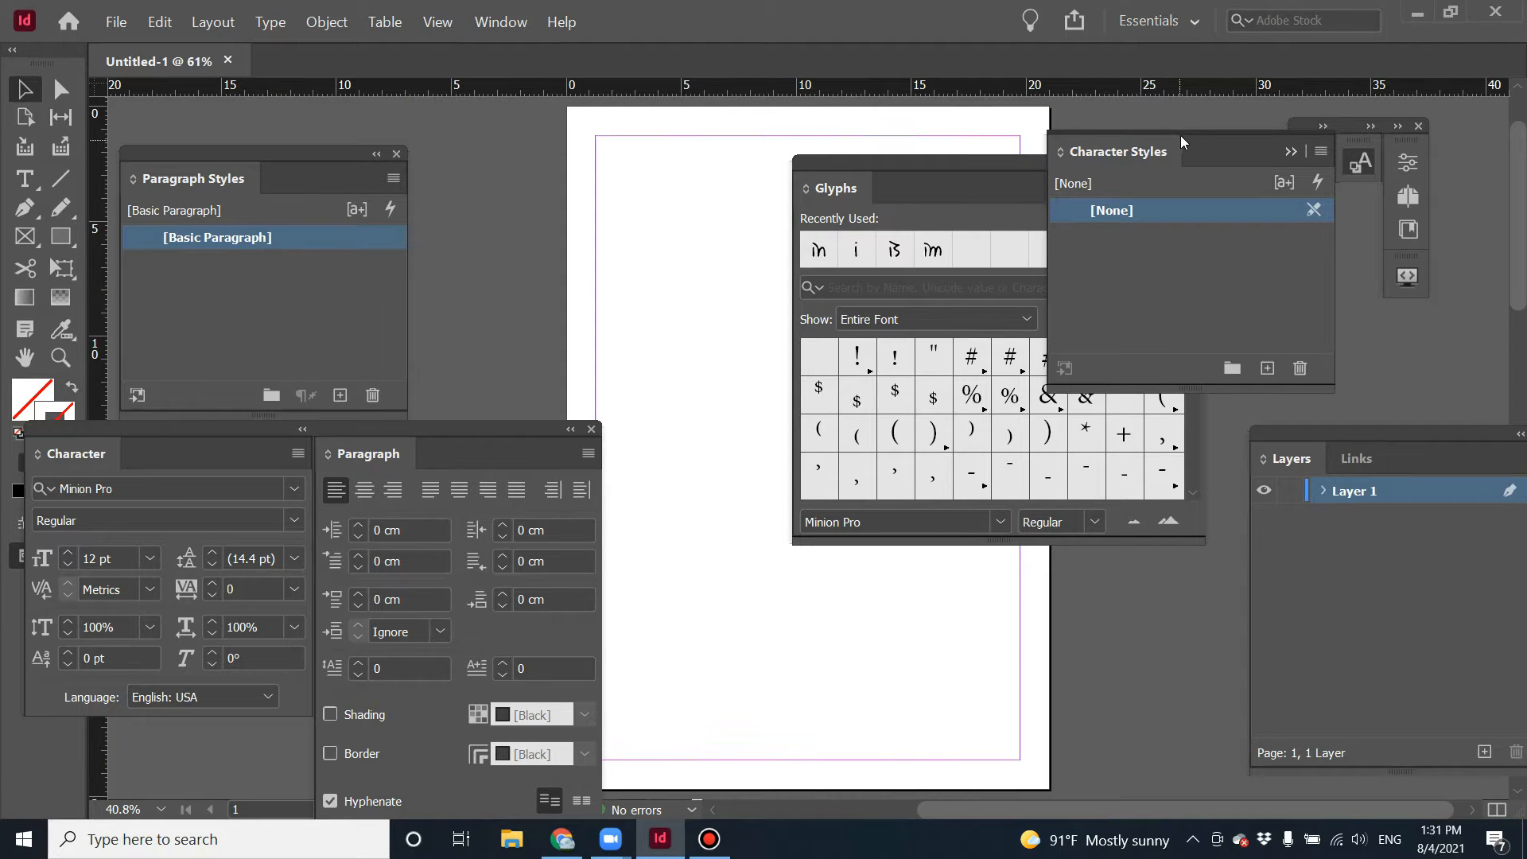
Rearrange the floating Character and Paragraph panels and close the Glyphs panel.
left_click_drag(554, 446, 660, 430)
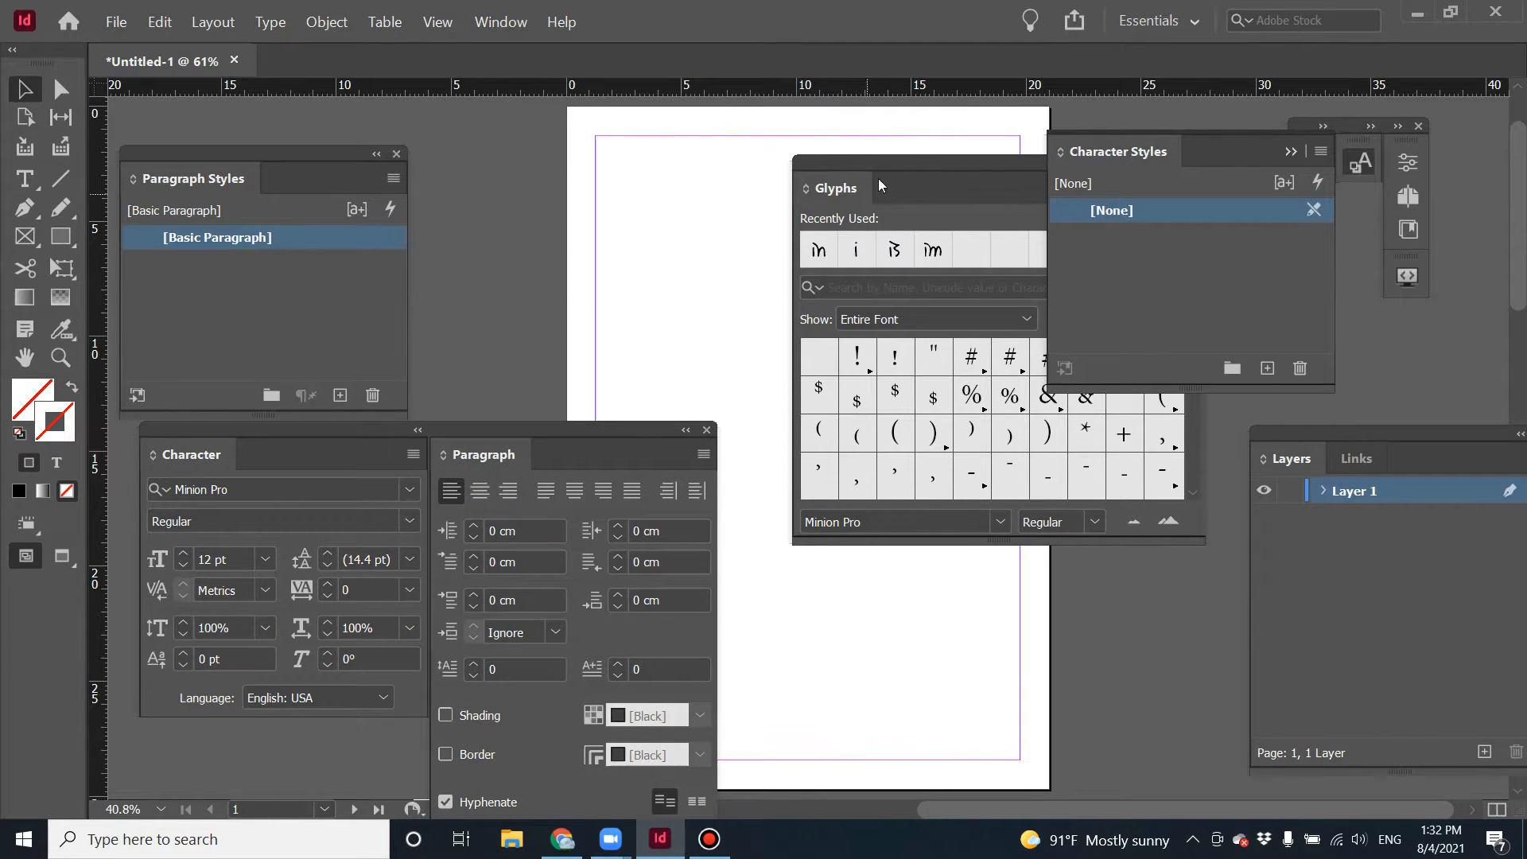
left_click_drag(927, 159, 469, 271)
left_click(722, 279)
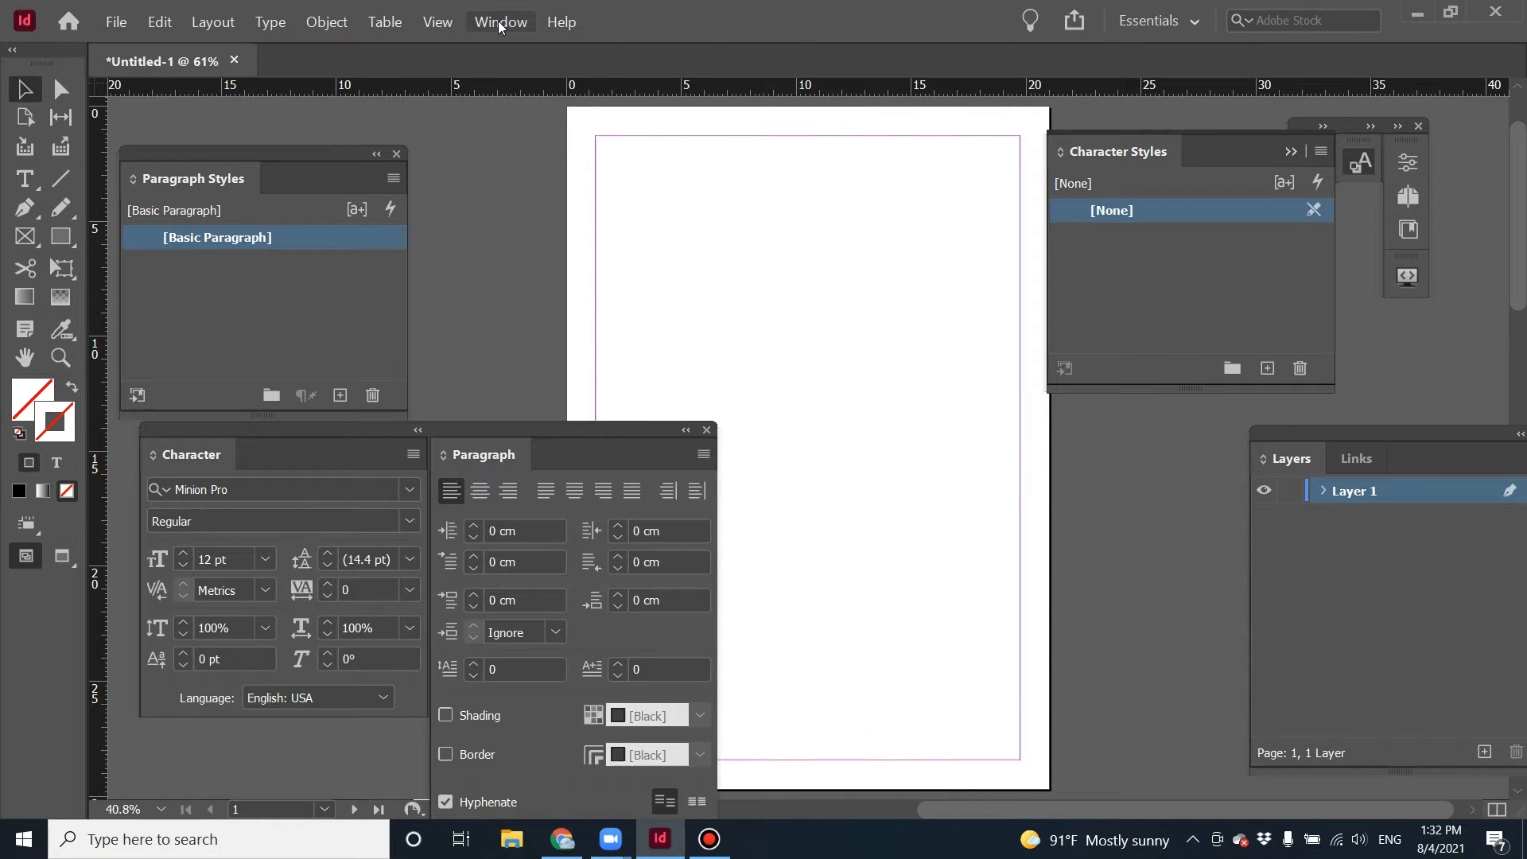
Switch the workspace to Essentials Classic.
left_click(500, 24)
mouse_move(529, 70)
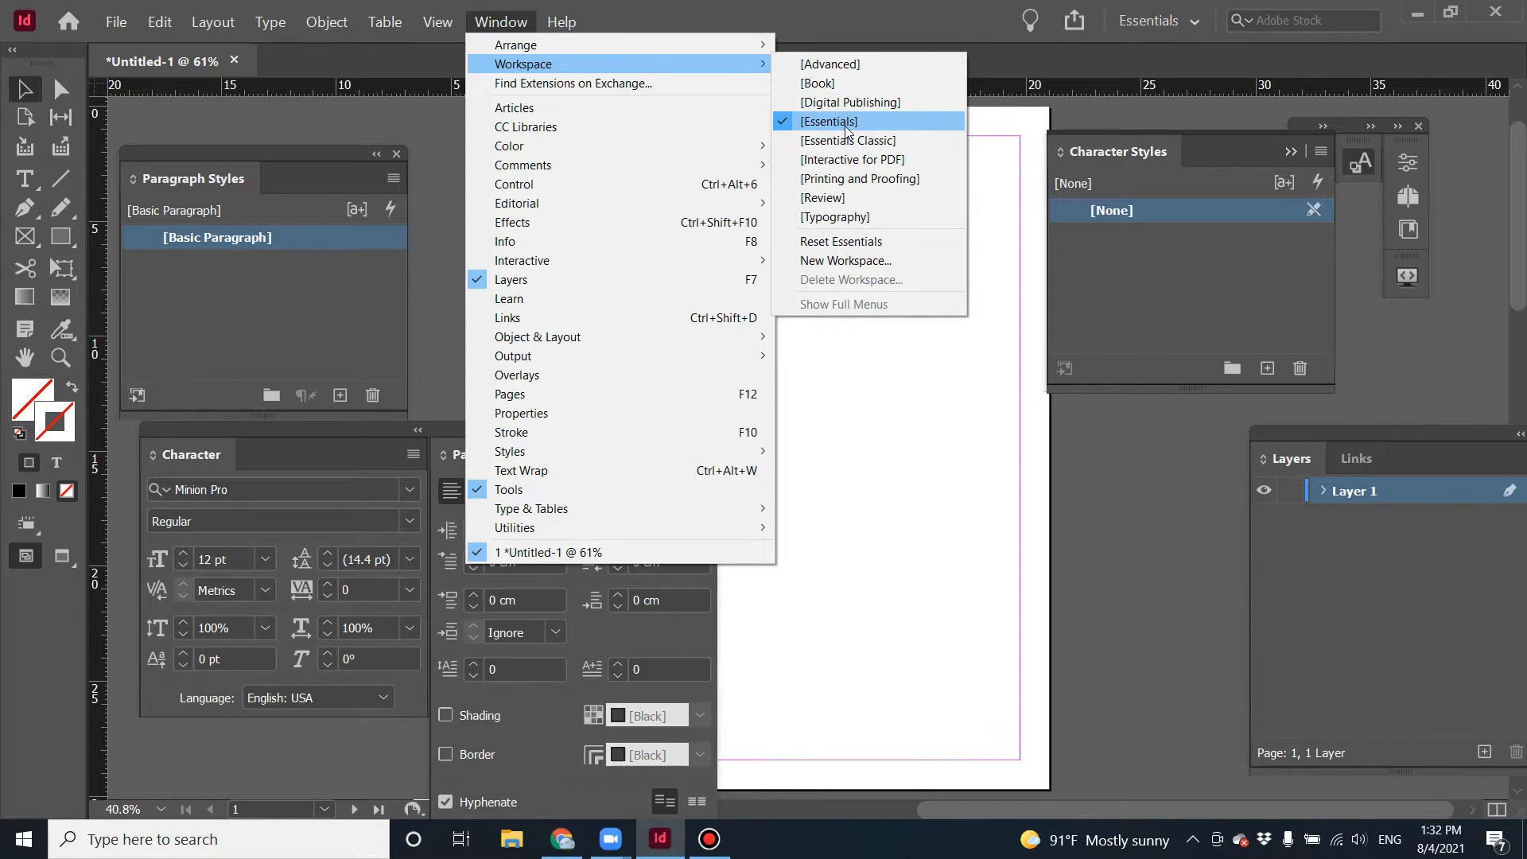
left_click(857, 142)
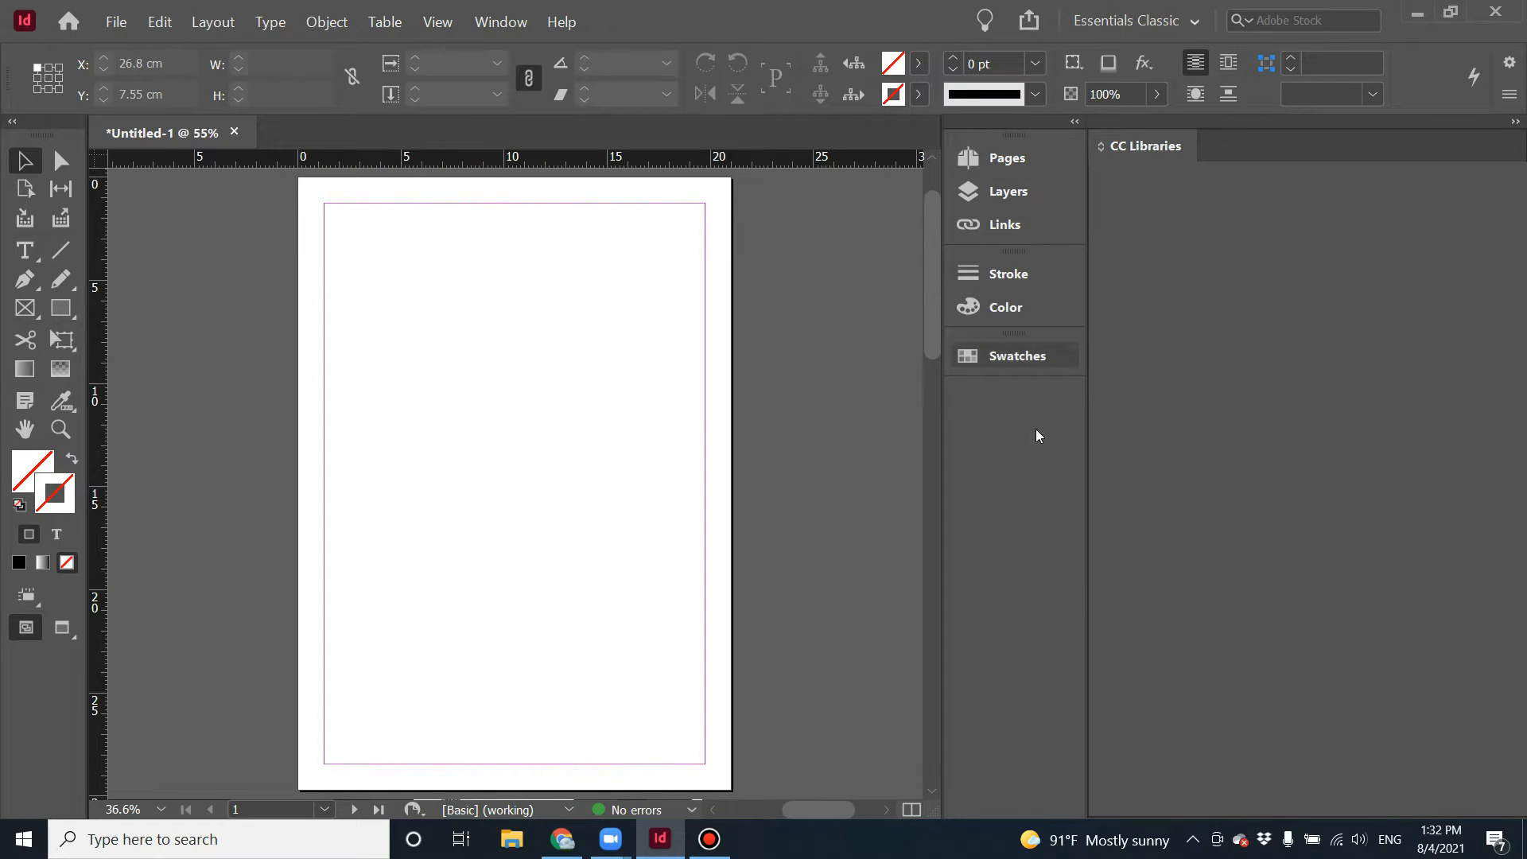
Widen the side panel area, open the Pages panel, and dock it beneath the Layers and Links panels.
left_click_drag(1084, 265, 1233, 259)
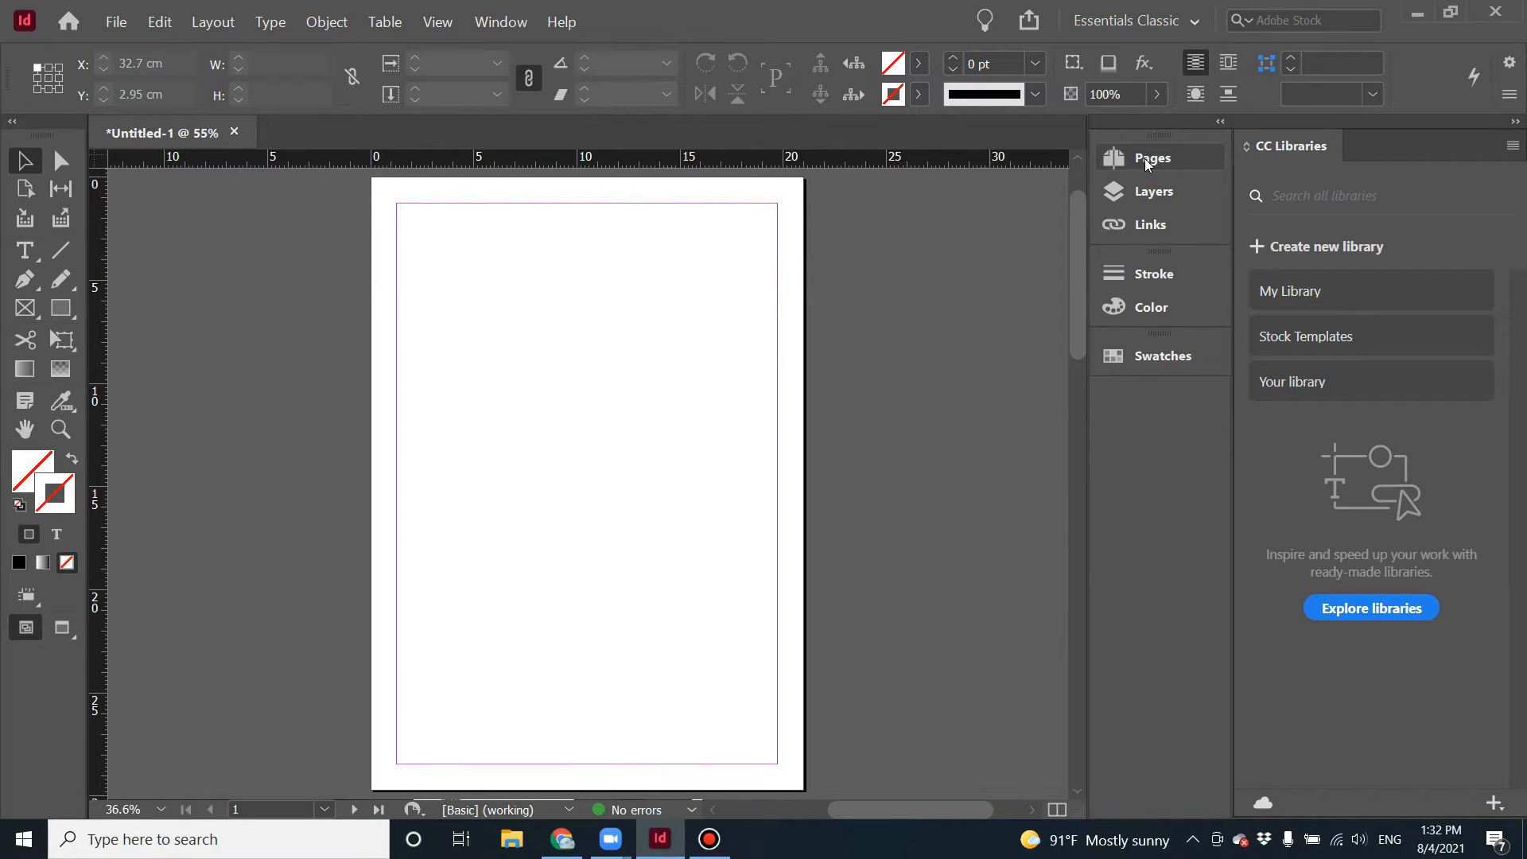
left_click(1148, 161)
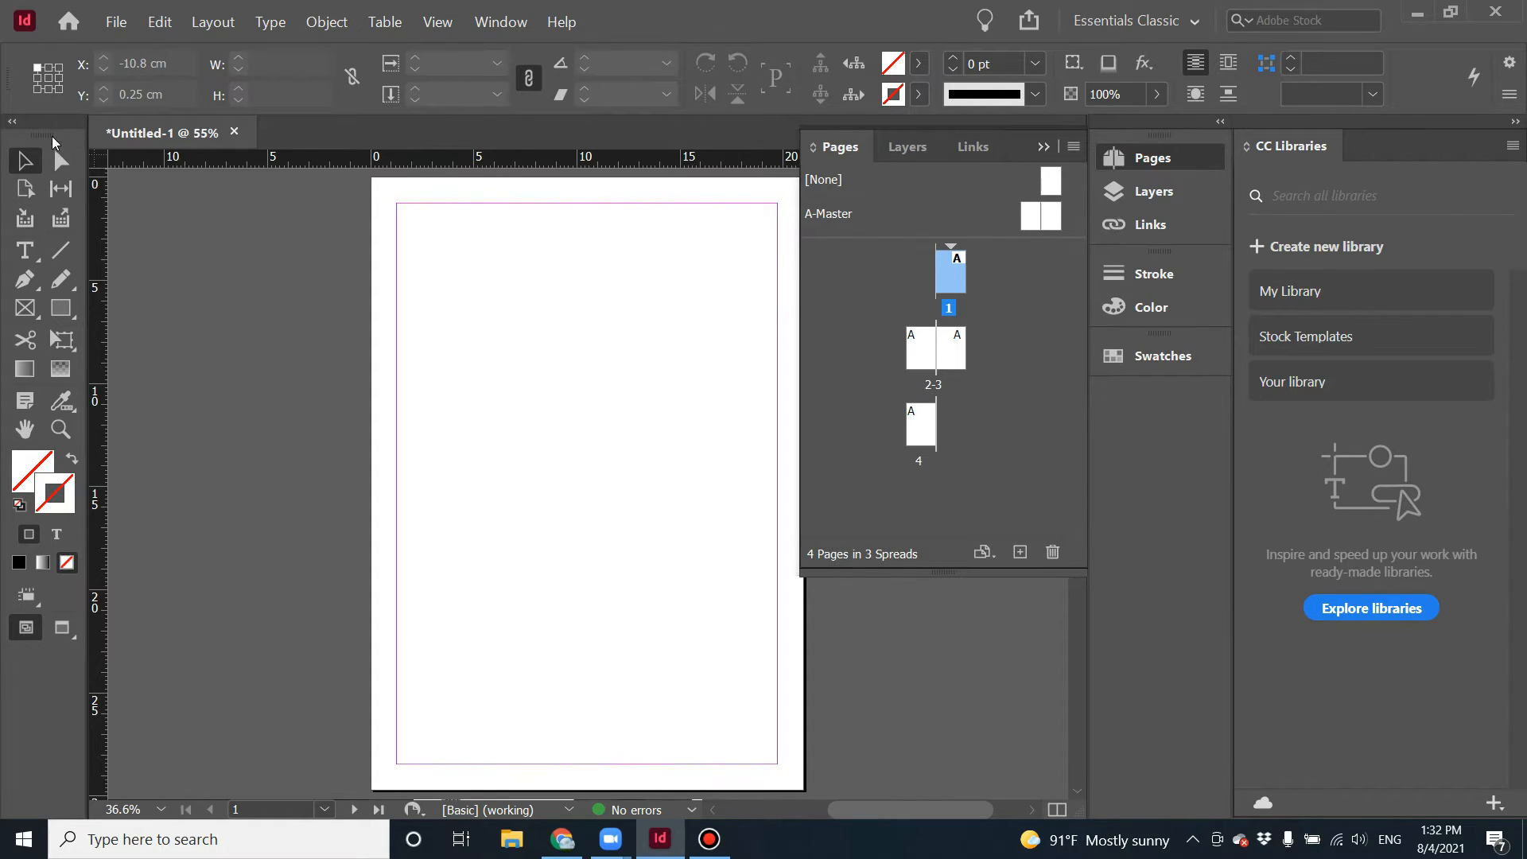
mouse_move(52, 130)
left_mouse_down()
mouse_move(416, 130)
mouse_move(72, 133)
left_mouse_up()
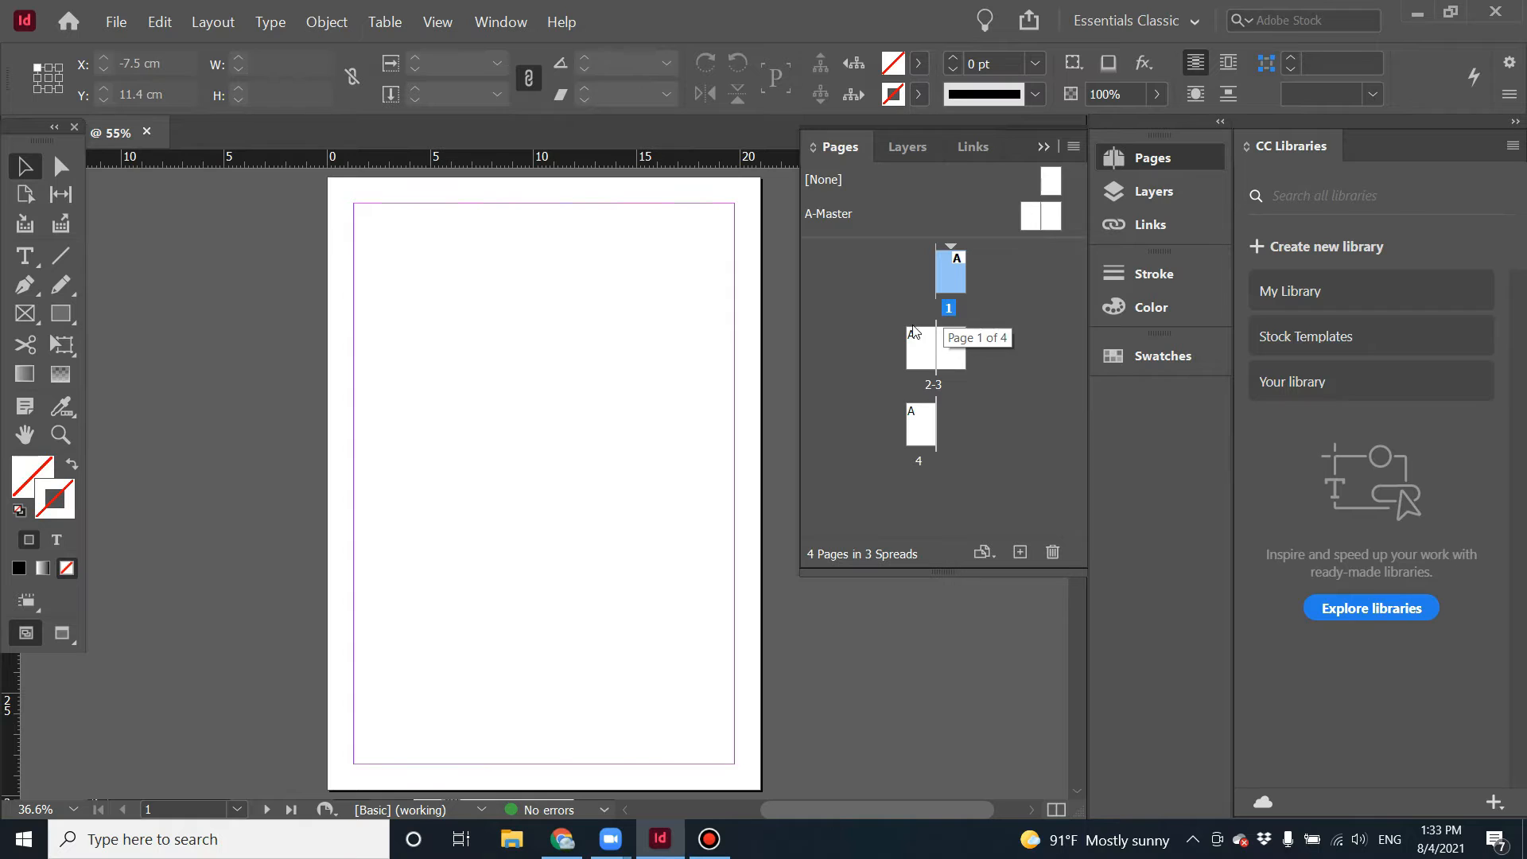
left_click_drag(839, 146, 424, 312)
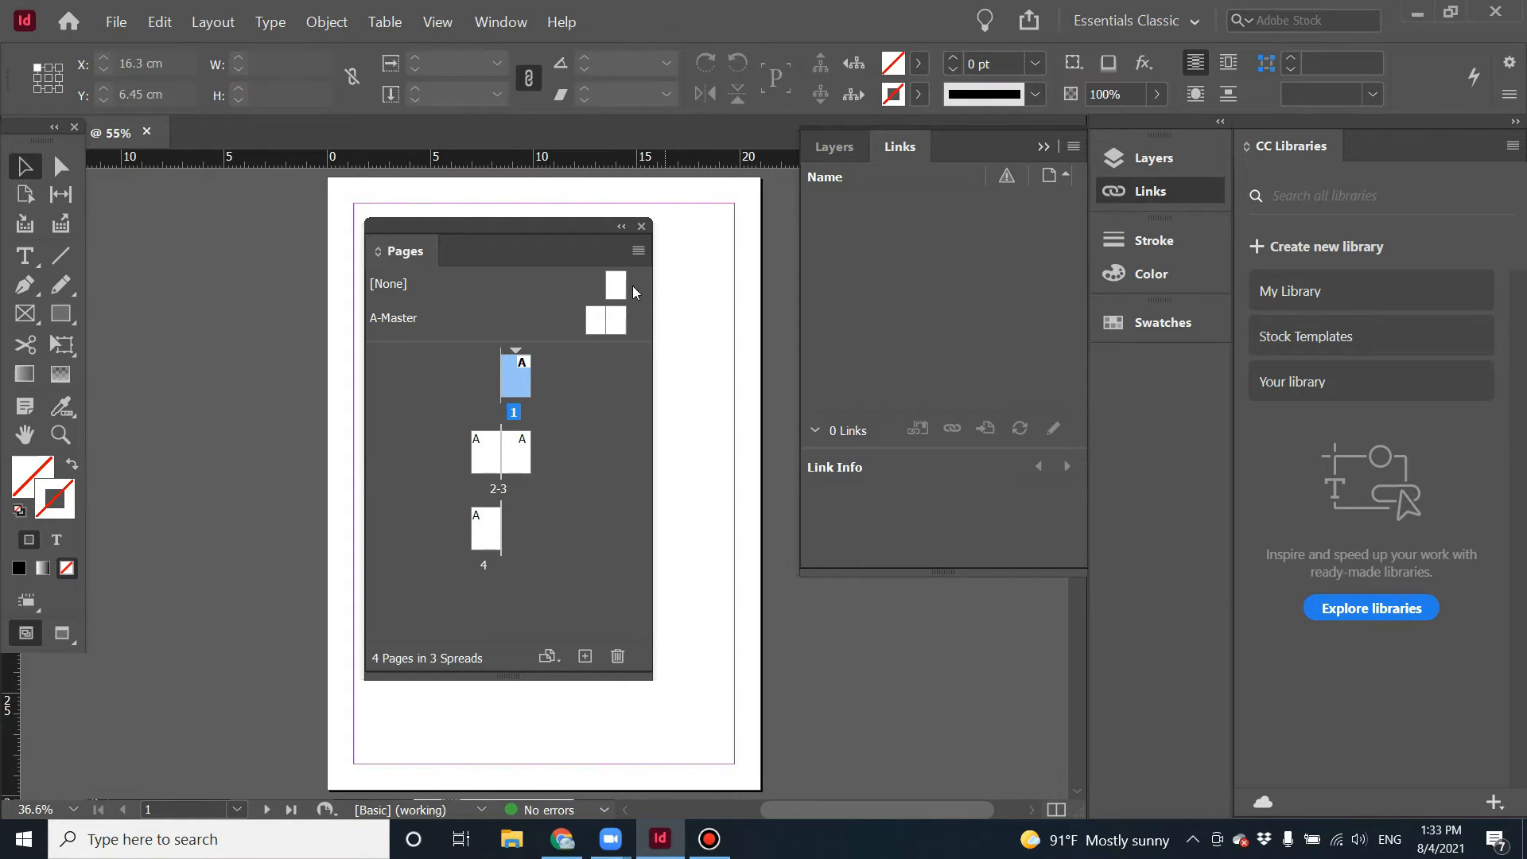
left_click_drag(519, 226, 954, 226)
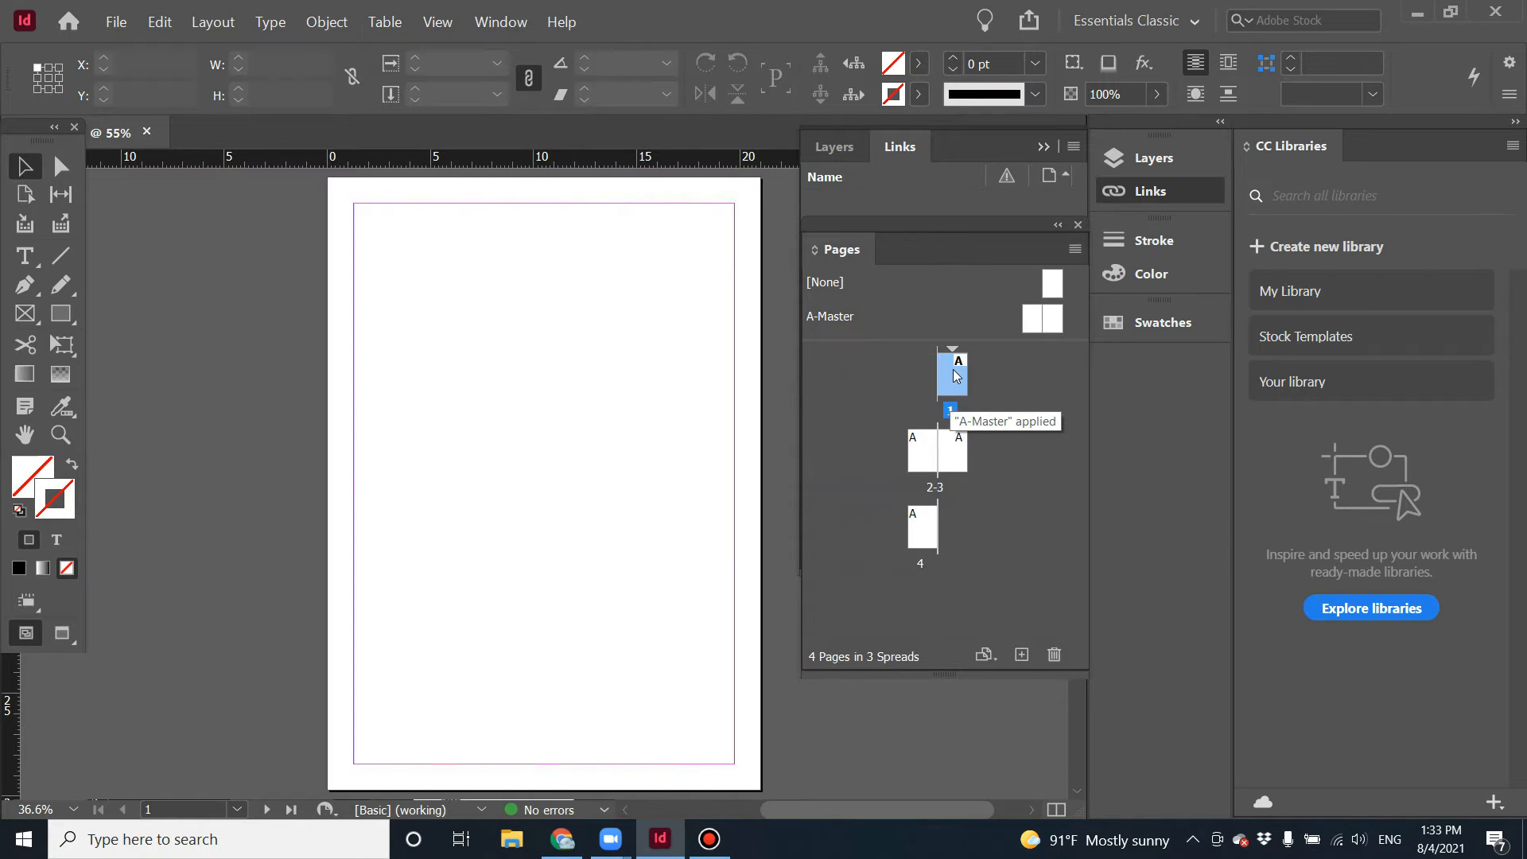
Select page 4 in the Pages panel and add a new page after it.
left_click(924, 450)
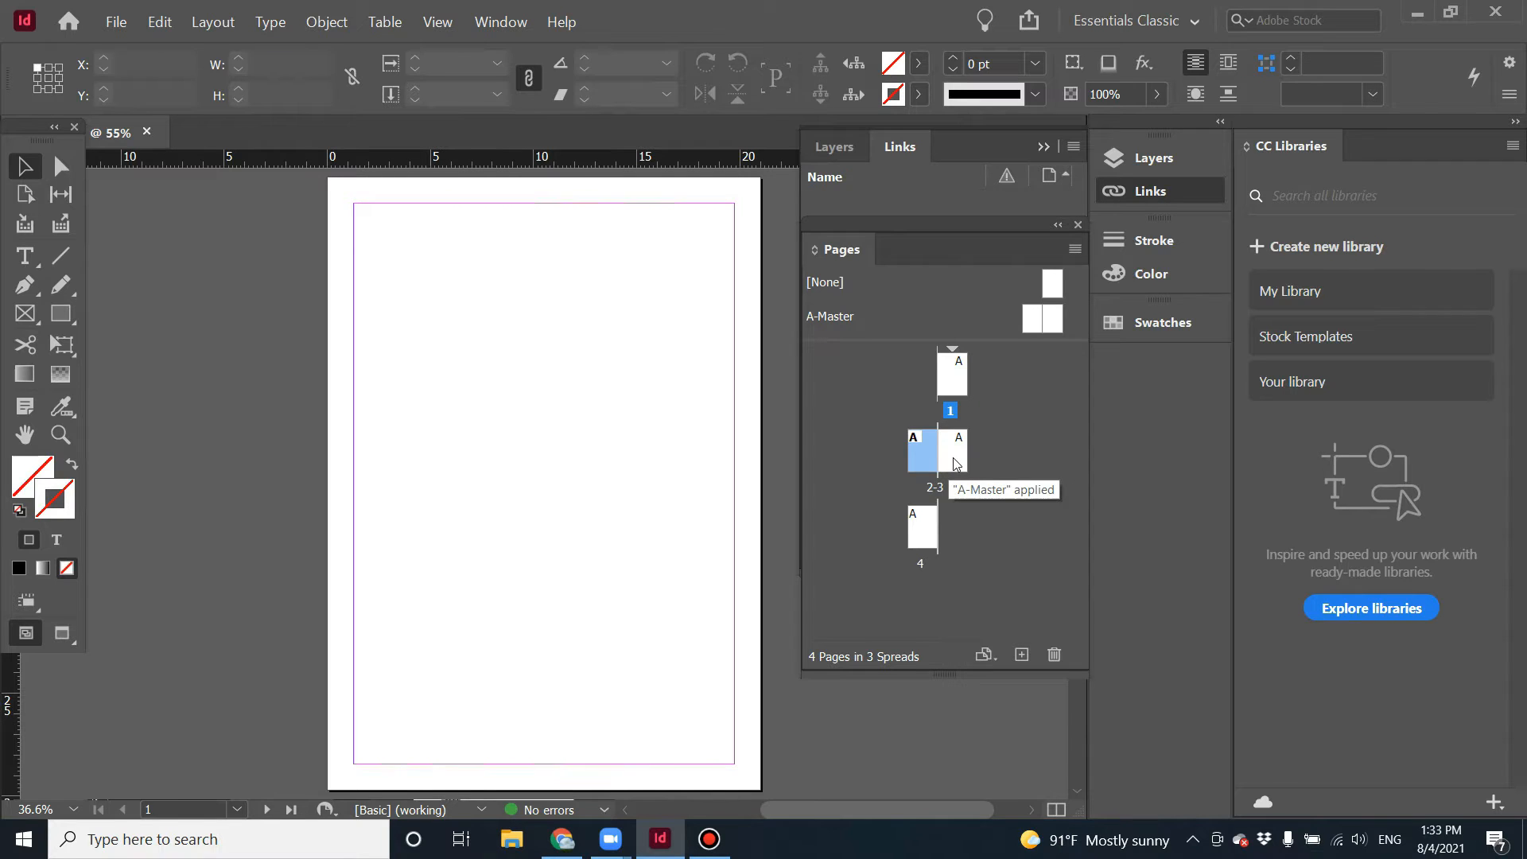
left_click(955, 464)
left_click(920, 532)
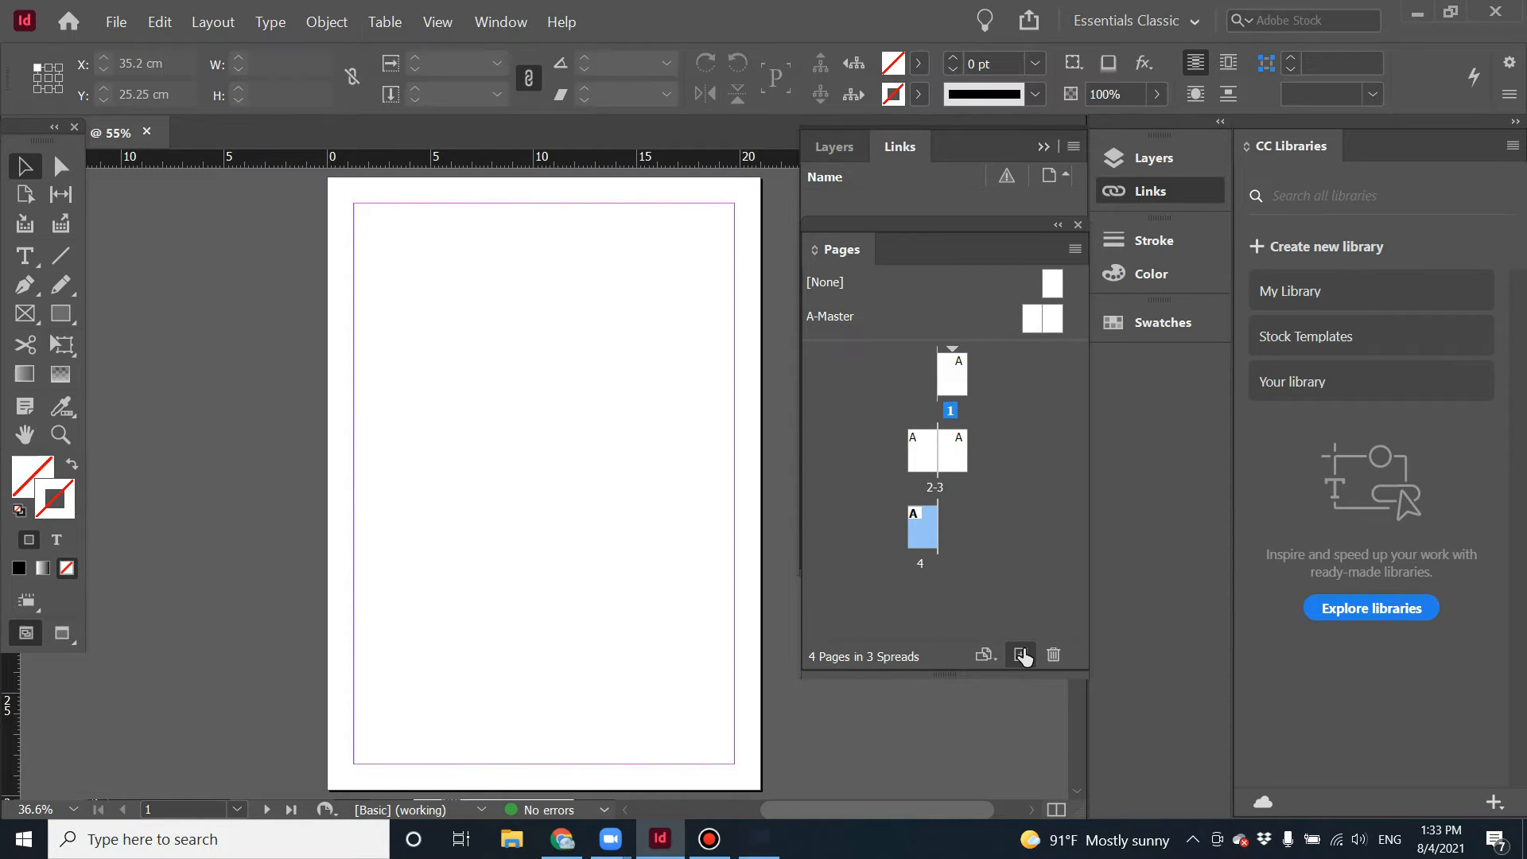
key("super+plus")
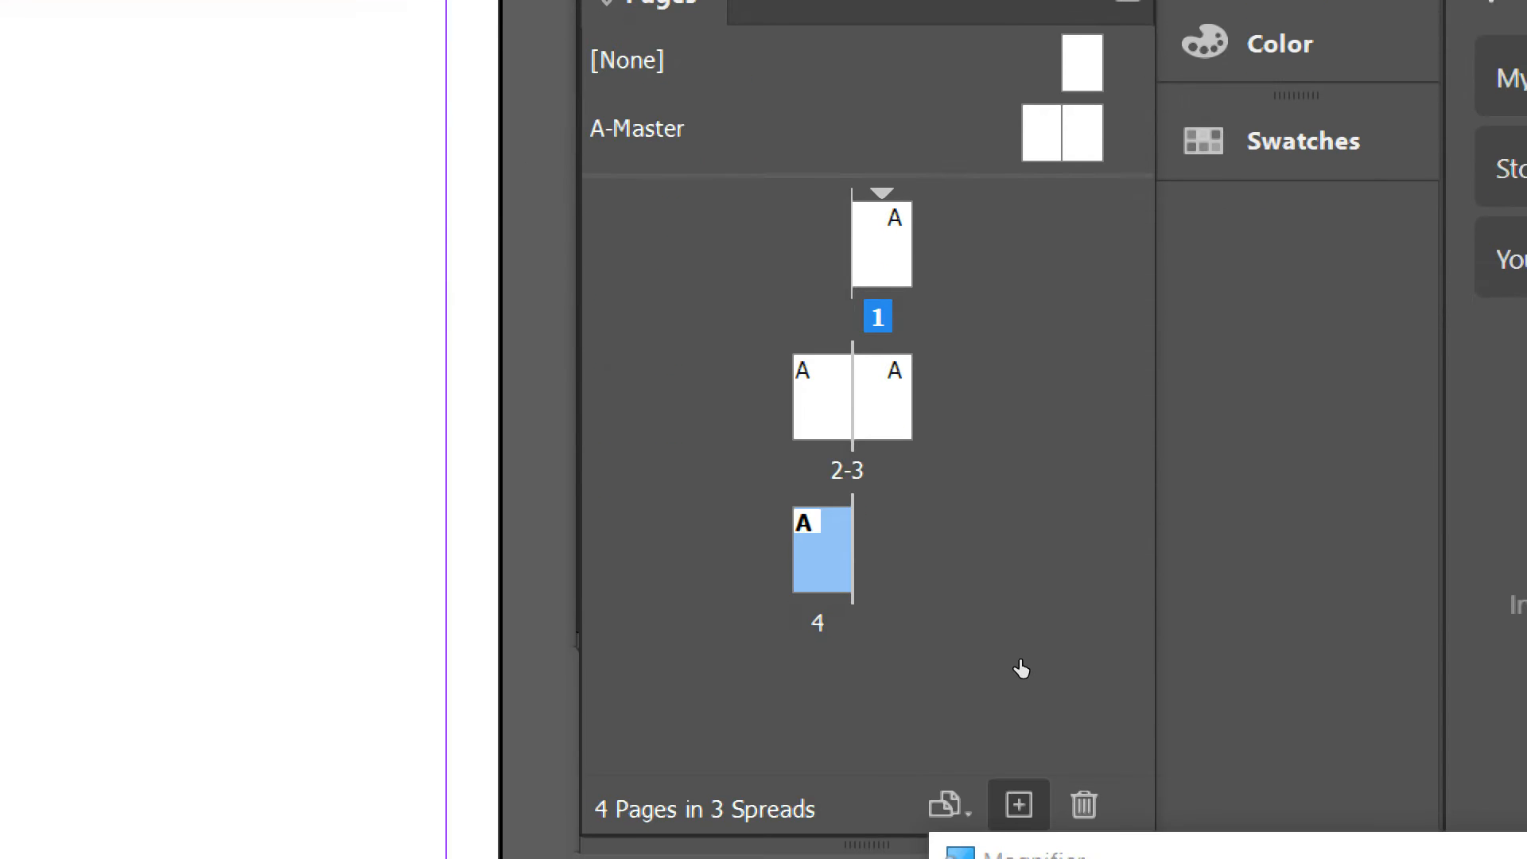
left_click(1019, 805)
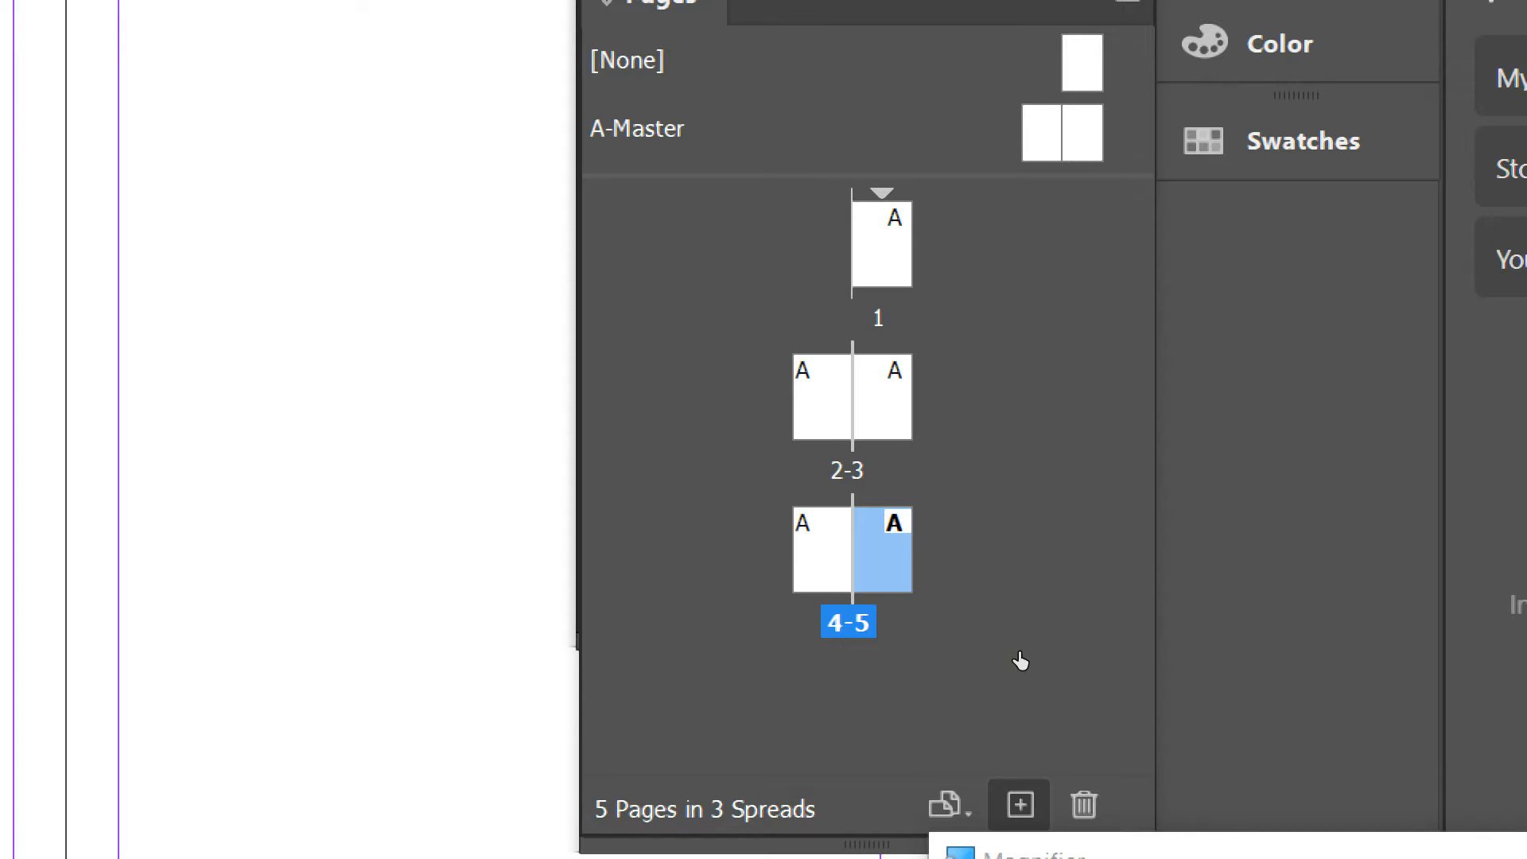
Delete page 5 from the Pages panel.
right_click(941, 526)
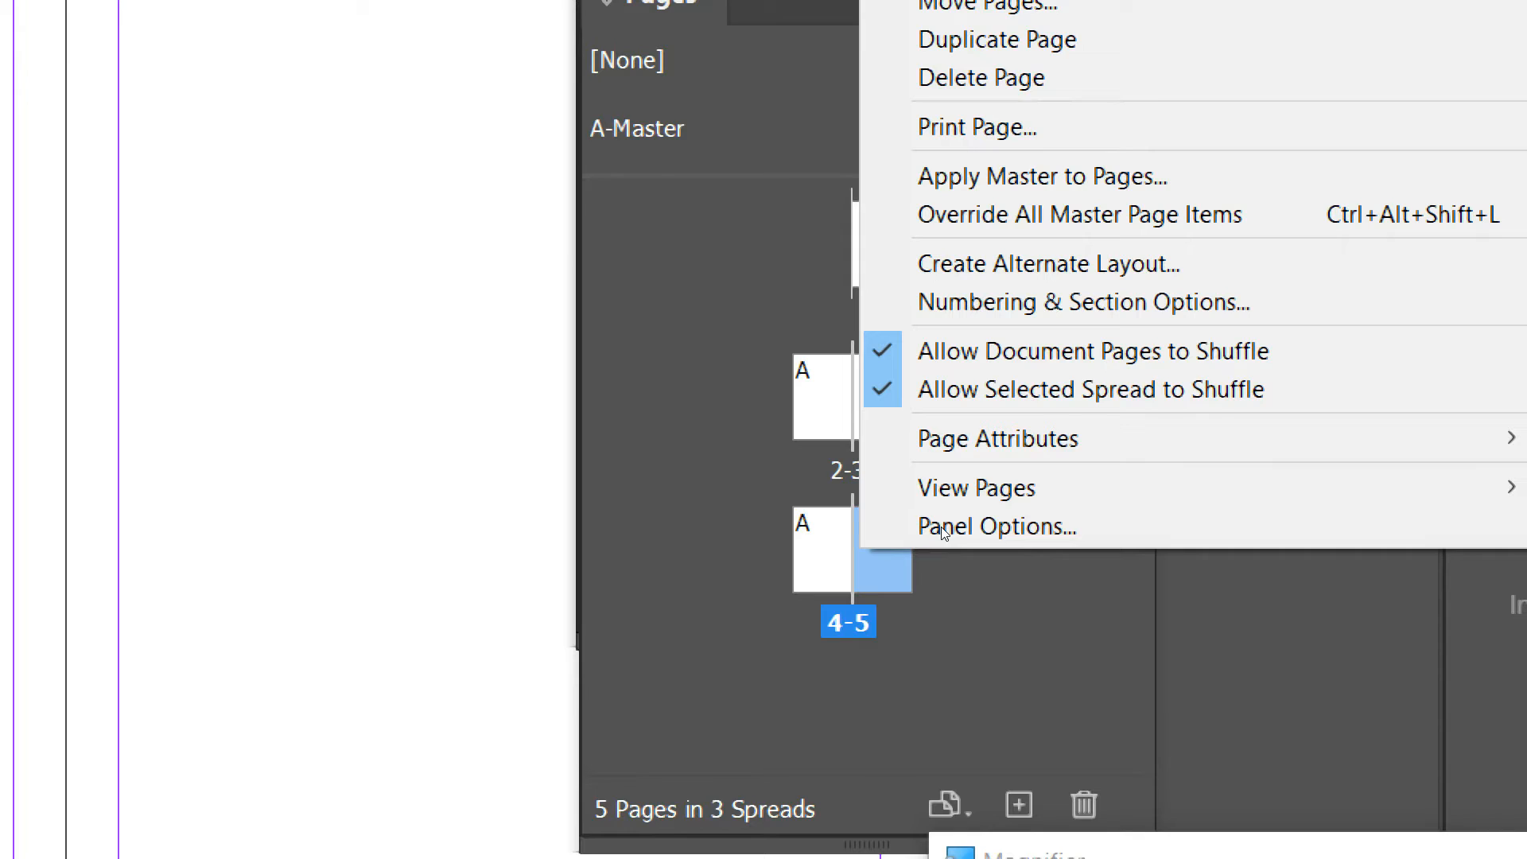
key("Down")
key("Down")
key("Down")
key("Down")
key("Return")
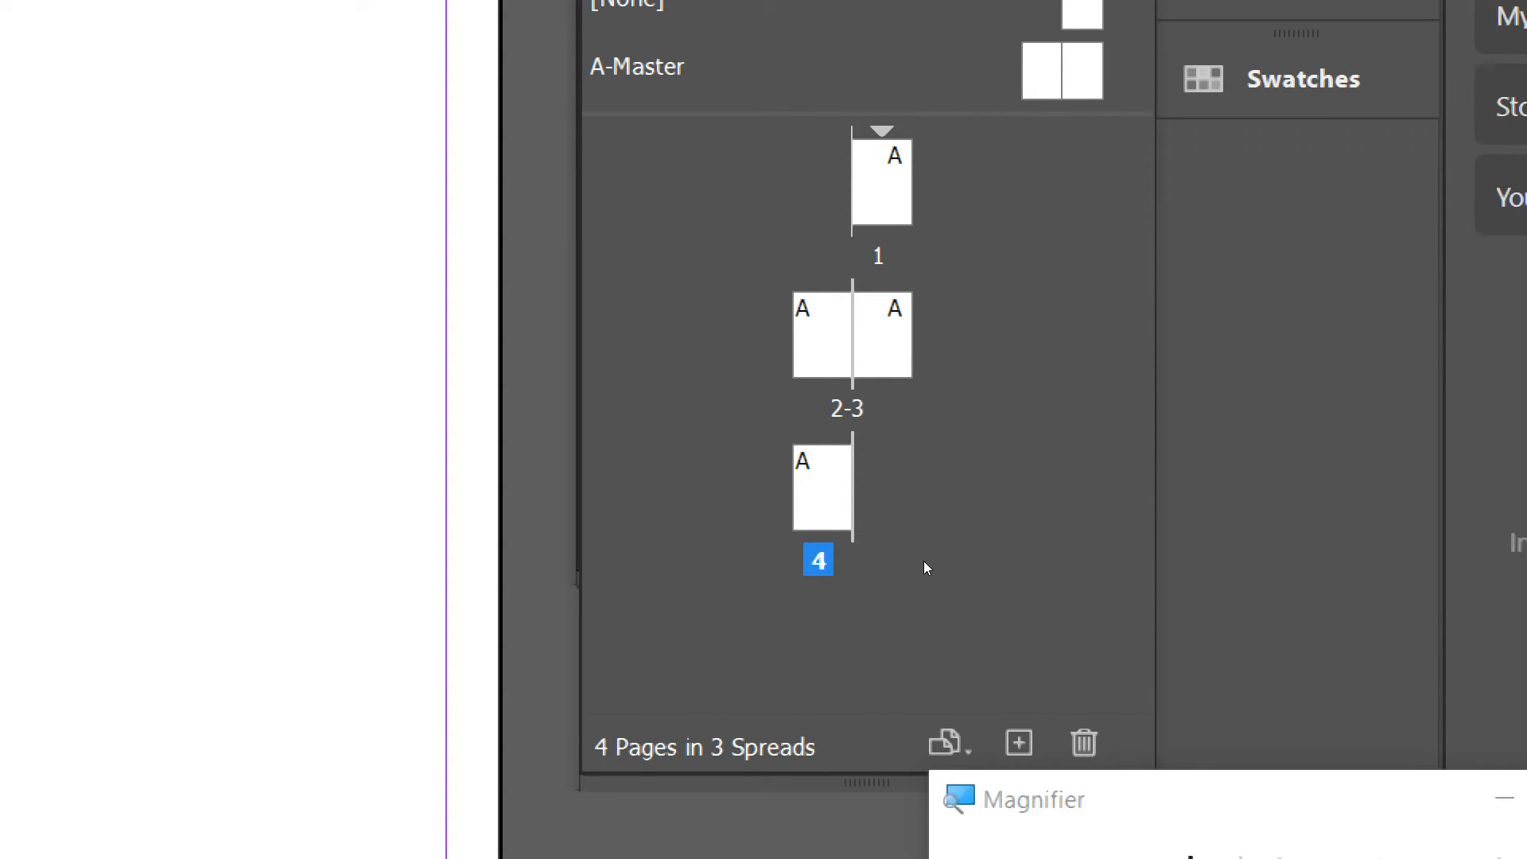
left_click(913, 536)
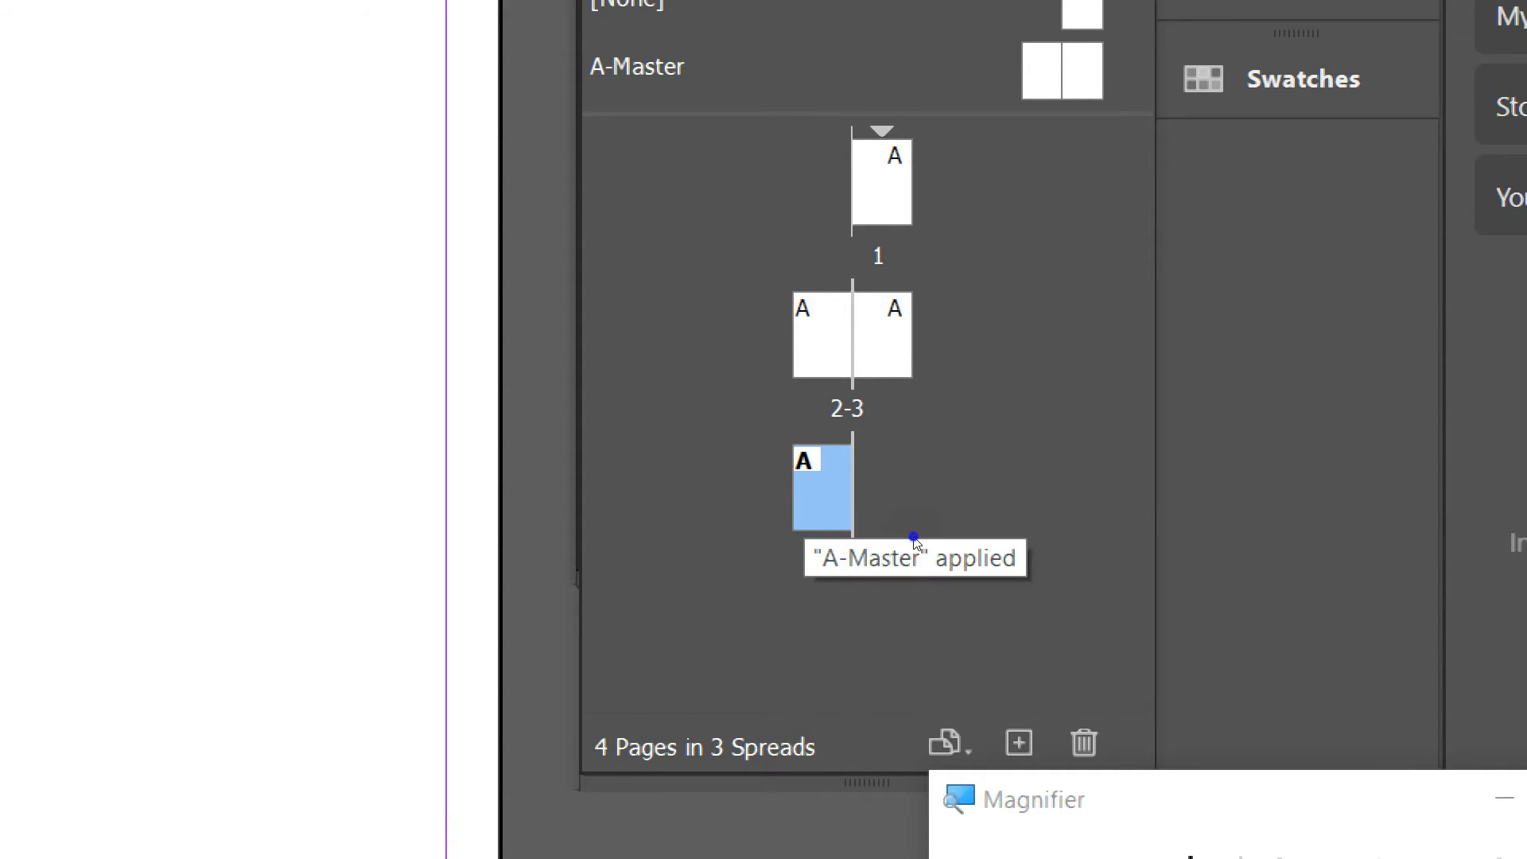
right_click(913, 536)
key("Down")
key("Down")
key("Down")
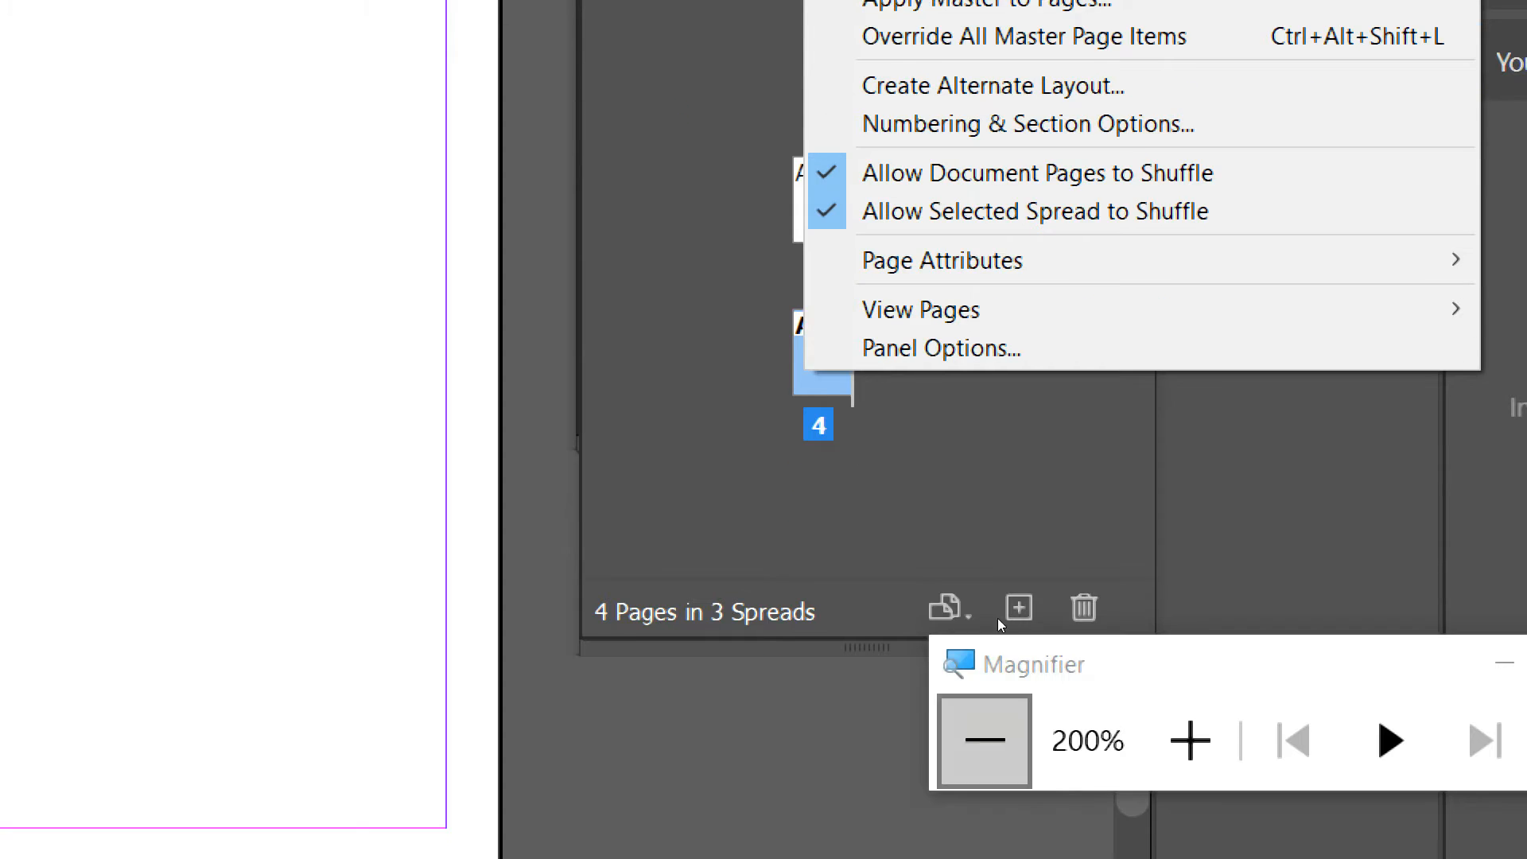
left_click(975, 743)
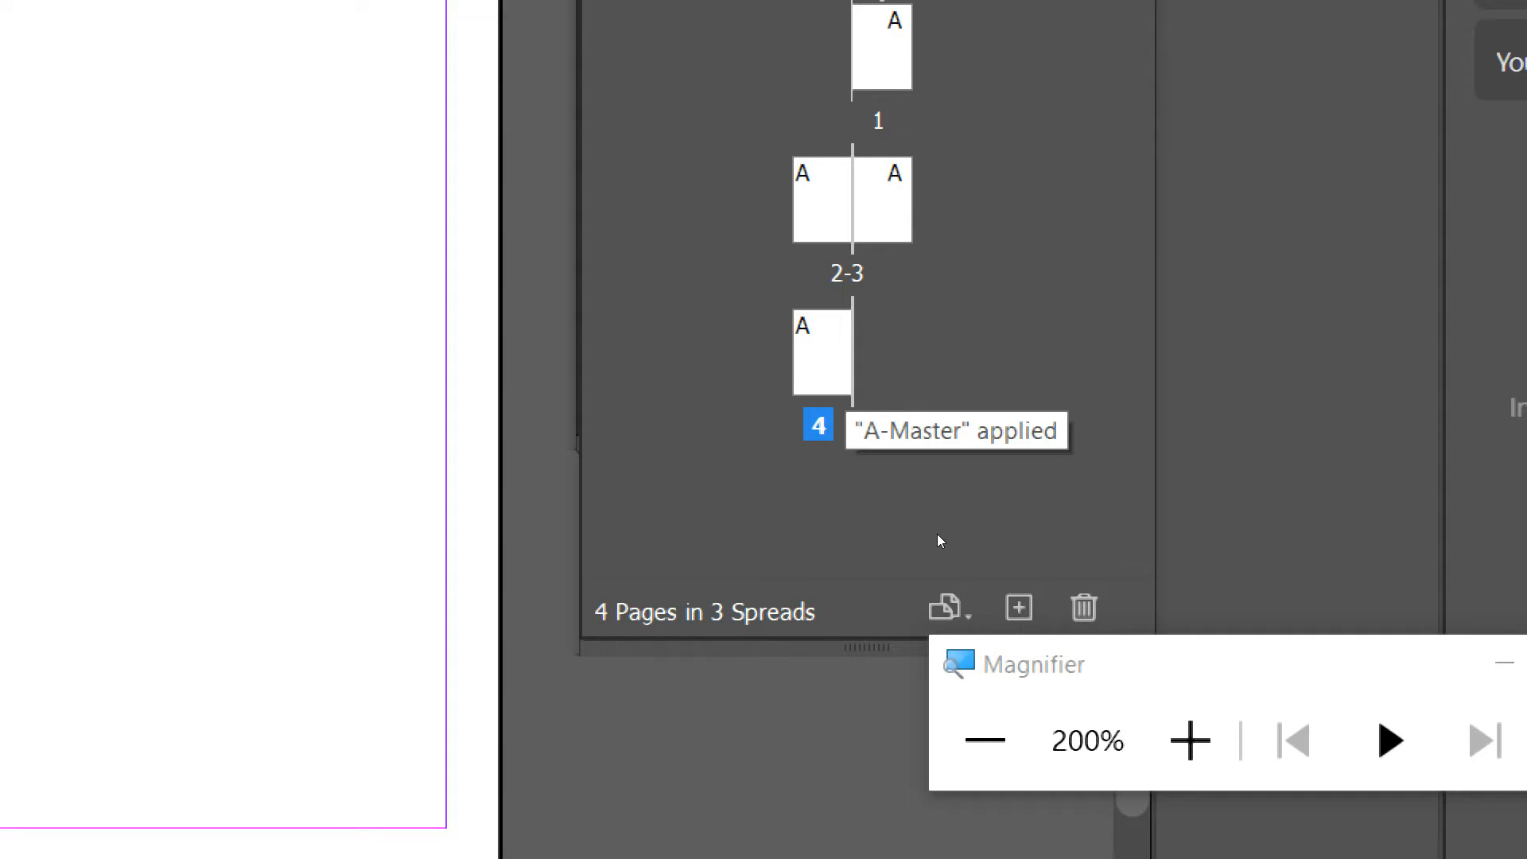
key("super+minus")
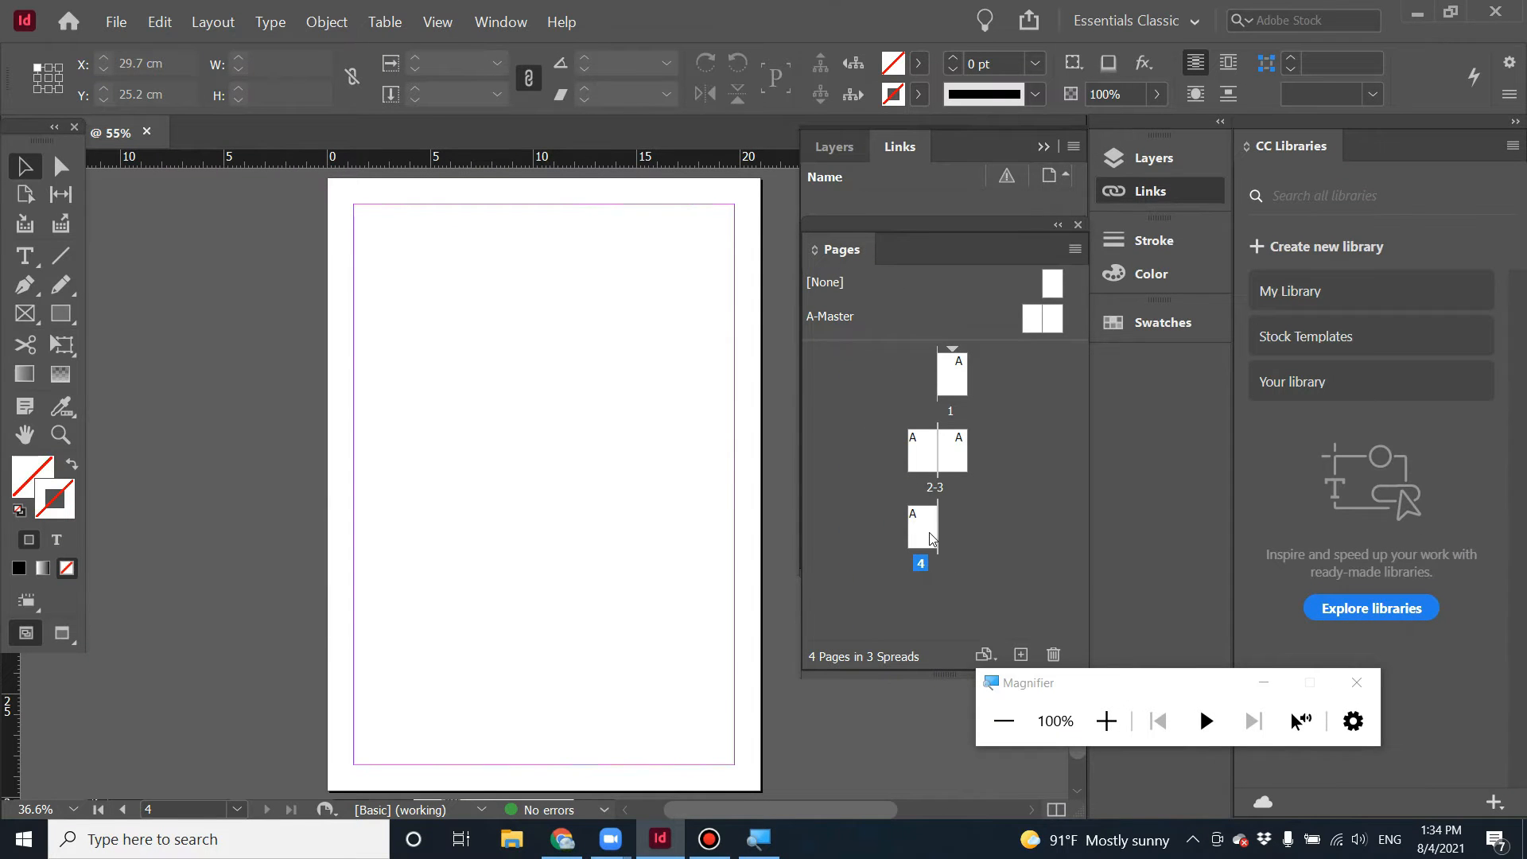
Go to page 3, draw a text frame on it and fill the frame with placeholder text.
double_click(952, 461)
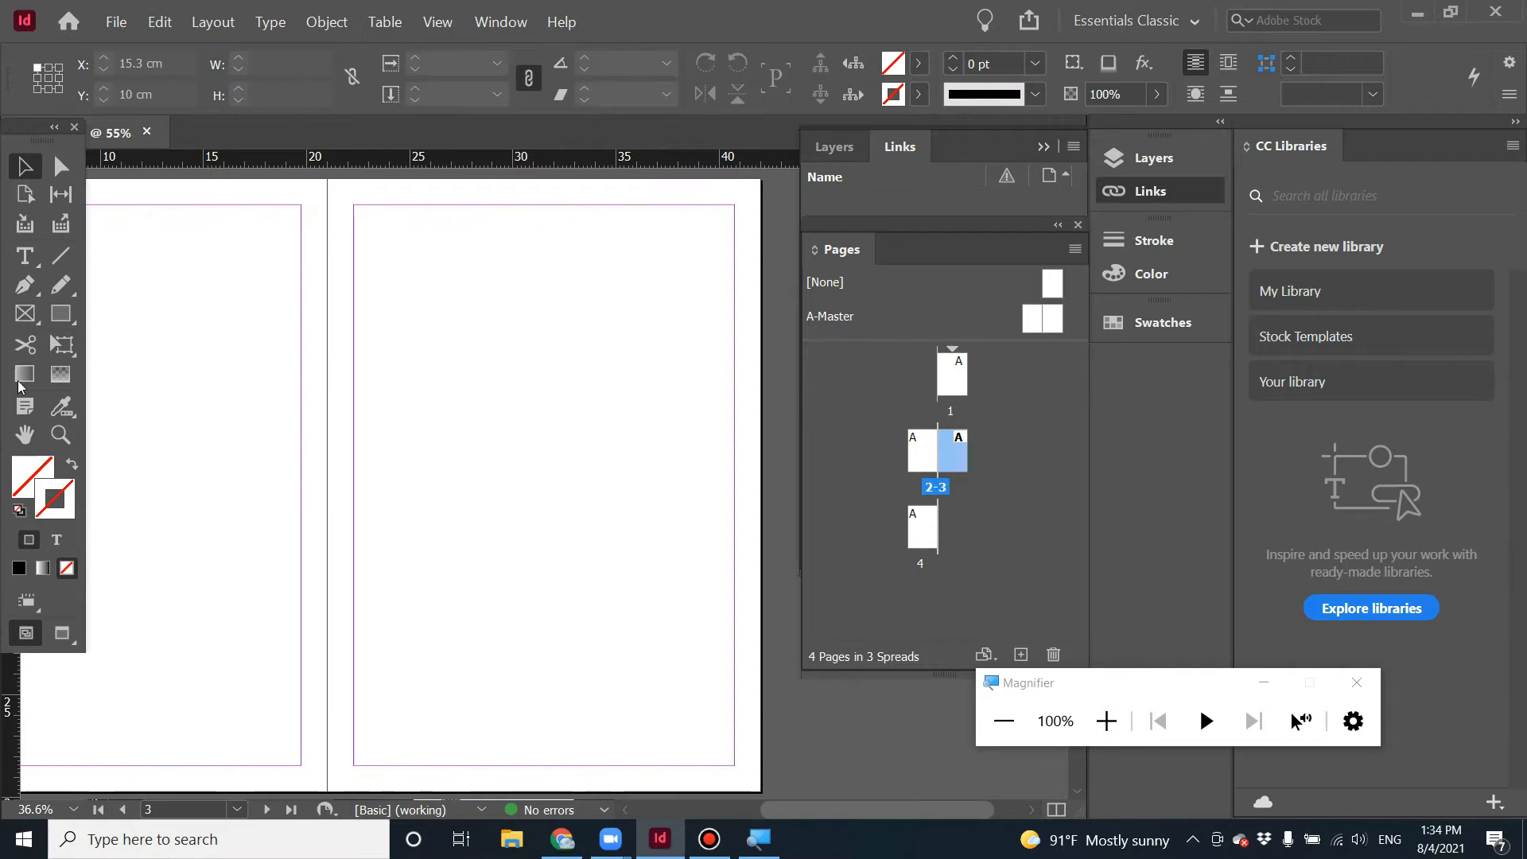
left_click_drag(451, 303, 643, 653)
left_click(466, 318)
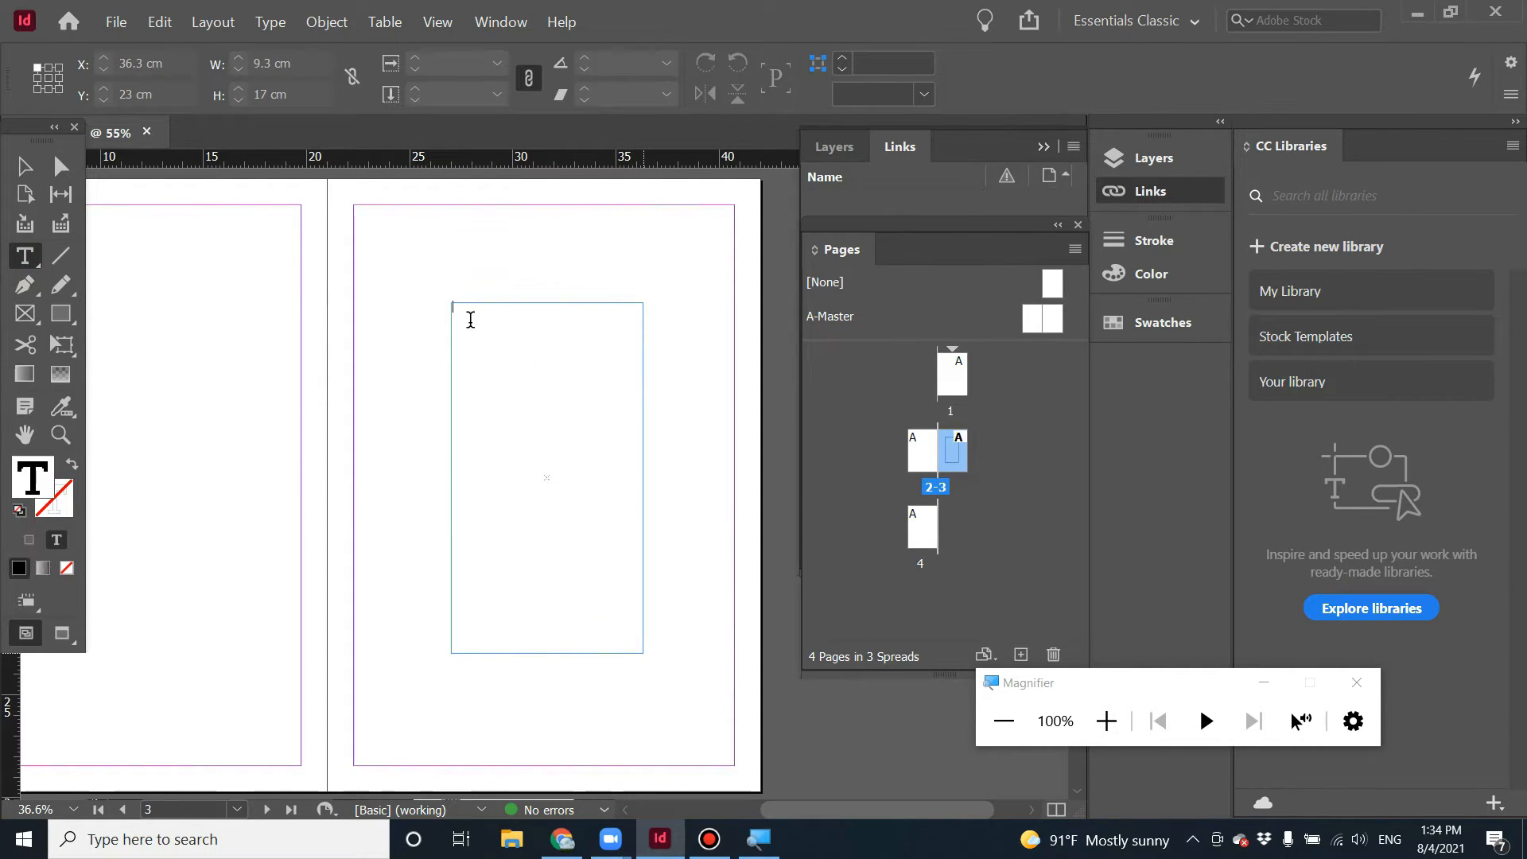
right_click(468, 330)
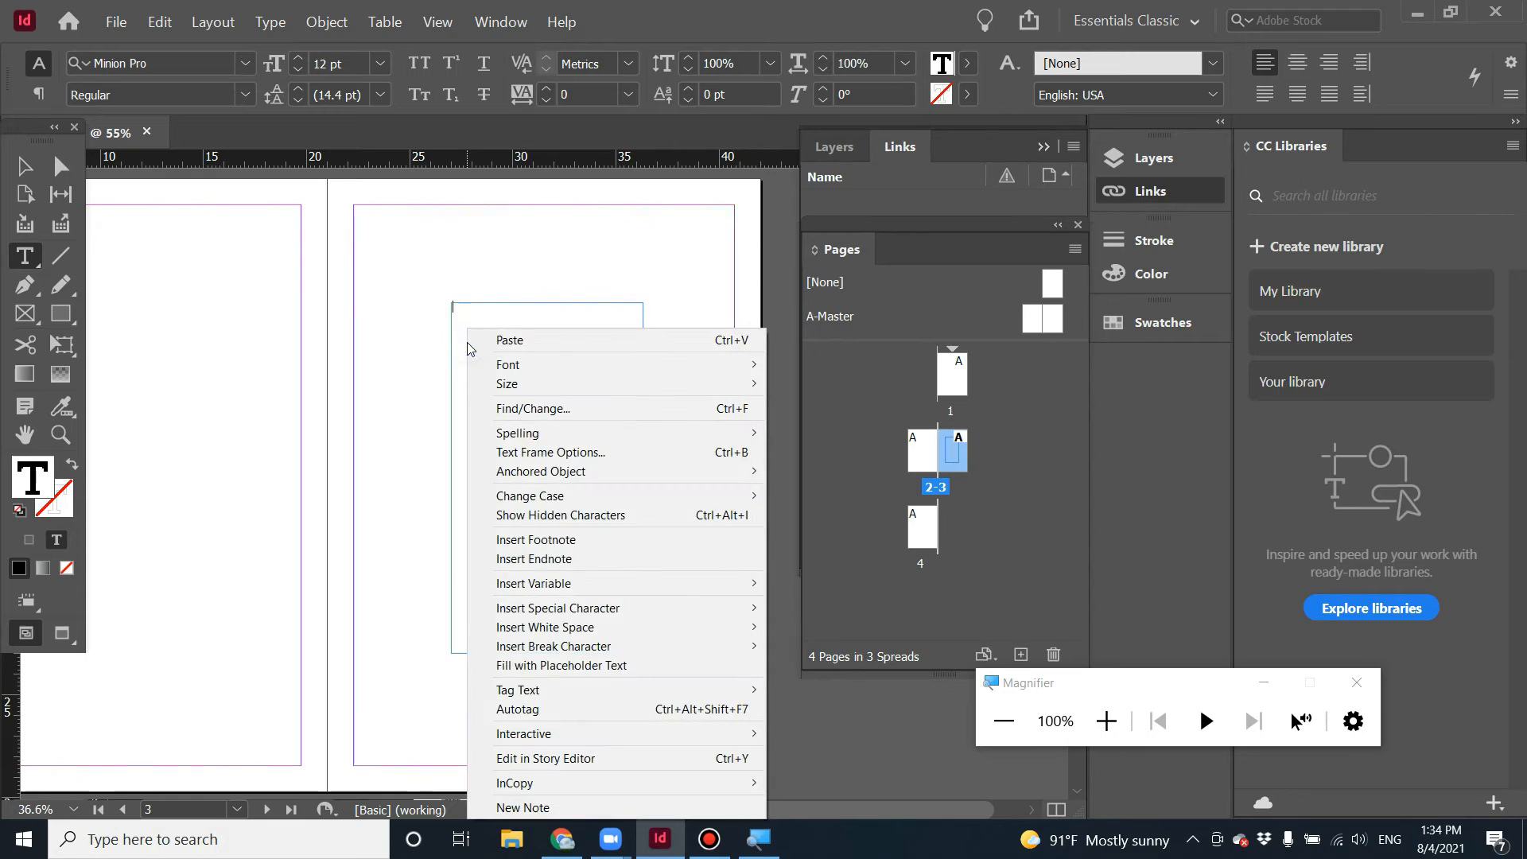
left_click(629, 665)
left_click(23, 165)
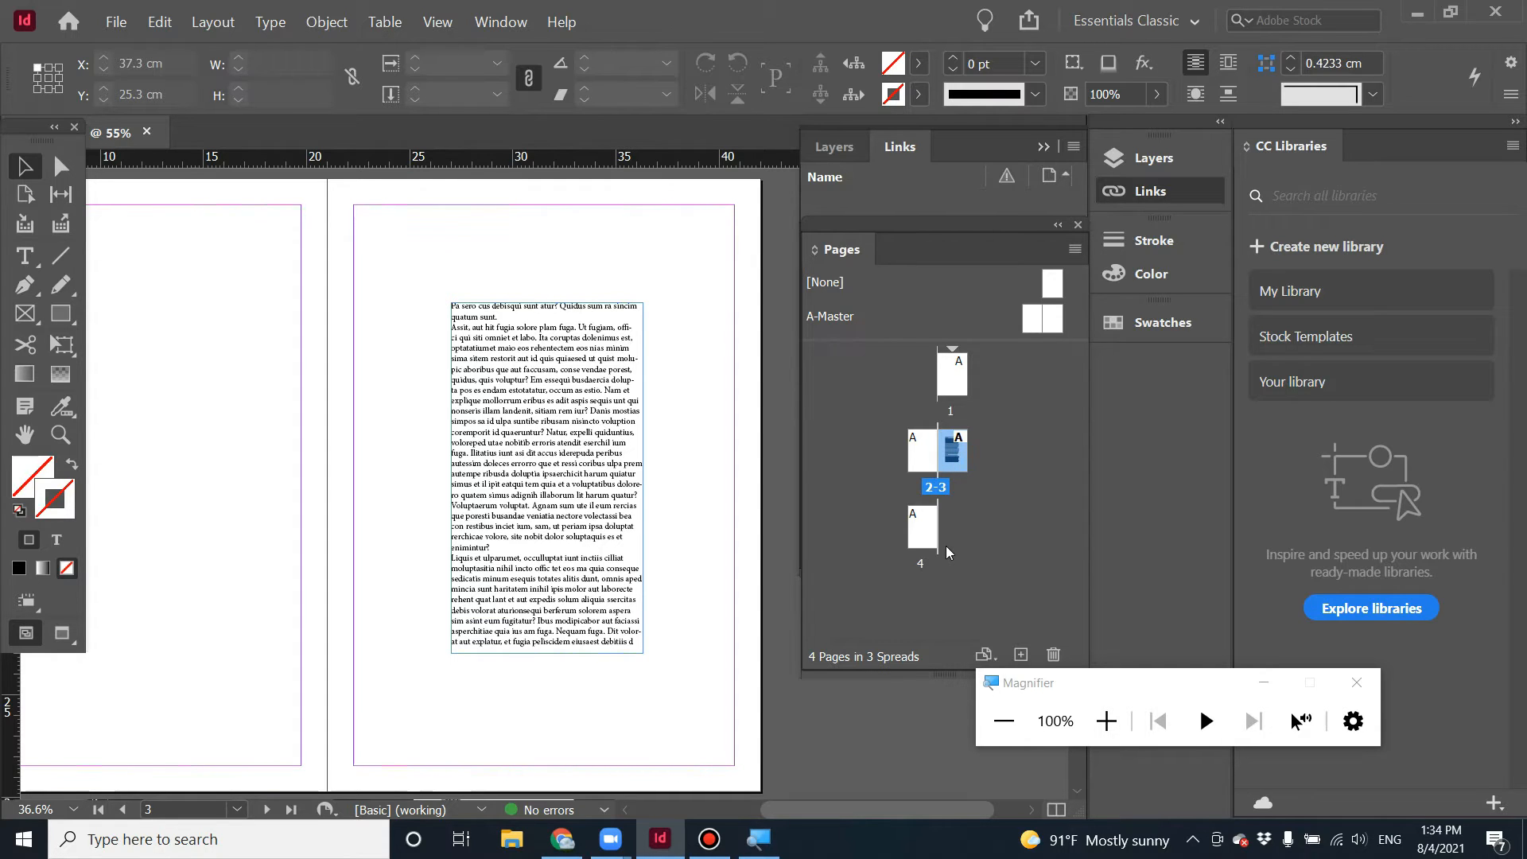
Move page 3 with the placeholder text after page 4 in the Pages panel.
left_click_drag(953, 459, 958, 517)
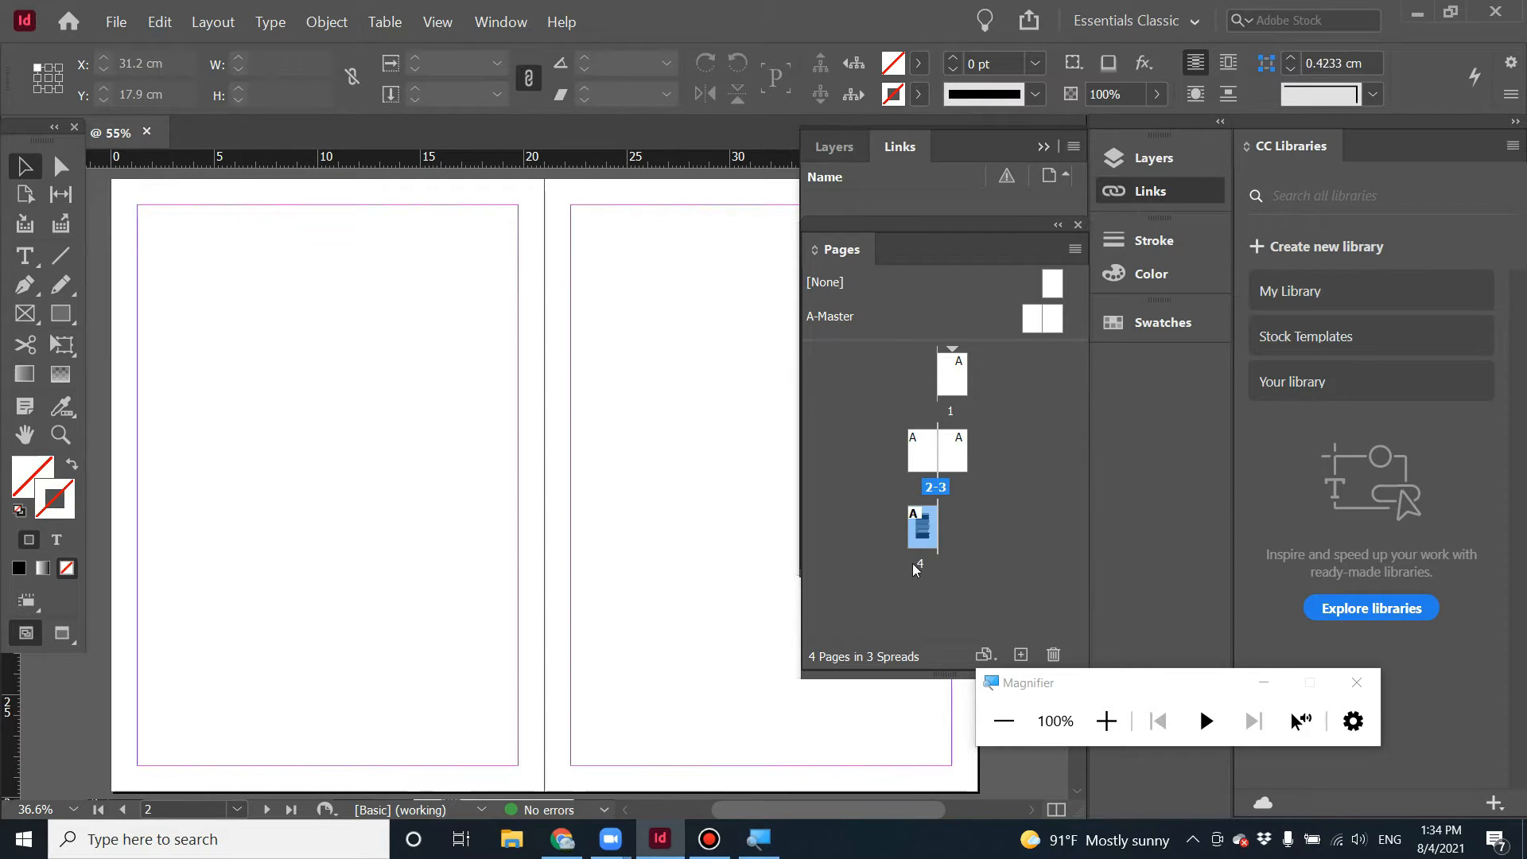
scroll(655, 674, "down", 9)
scroll(447, 625, "up", 4)
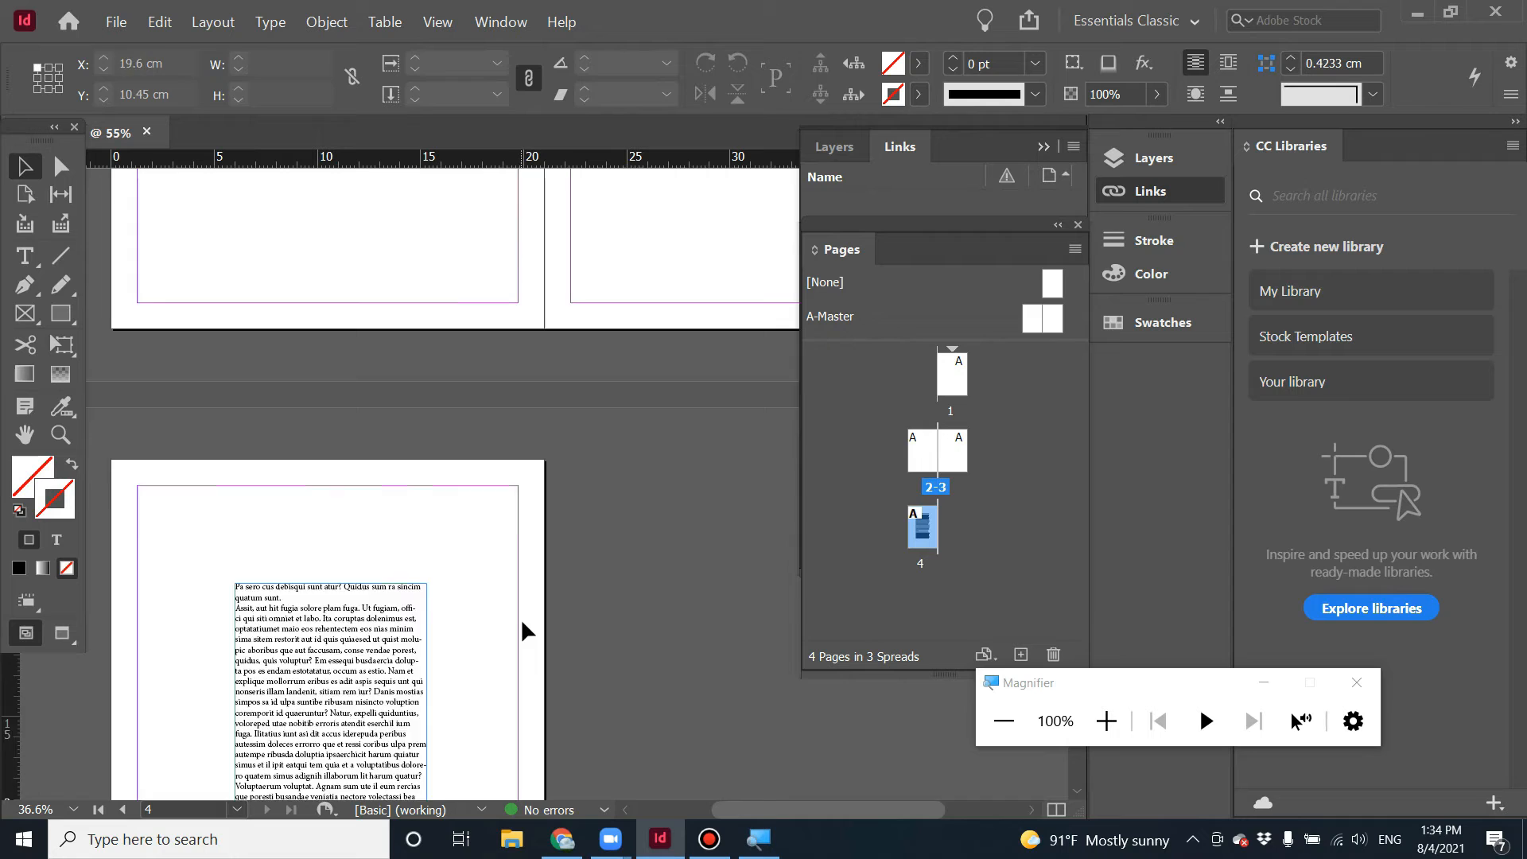
scroll(555, 624, "up", 6)
left_click_drag(922, 531, 951, 549)
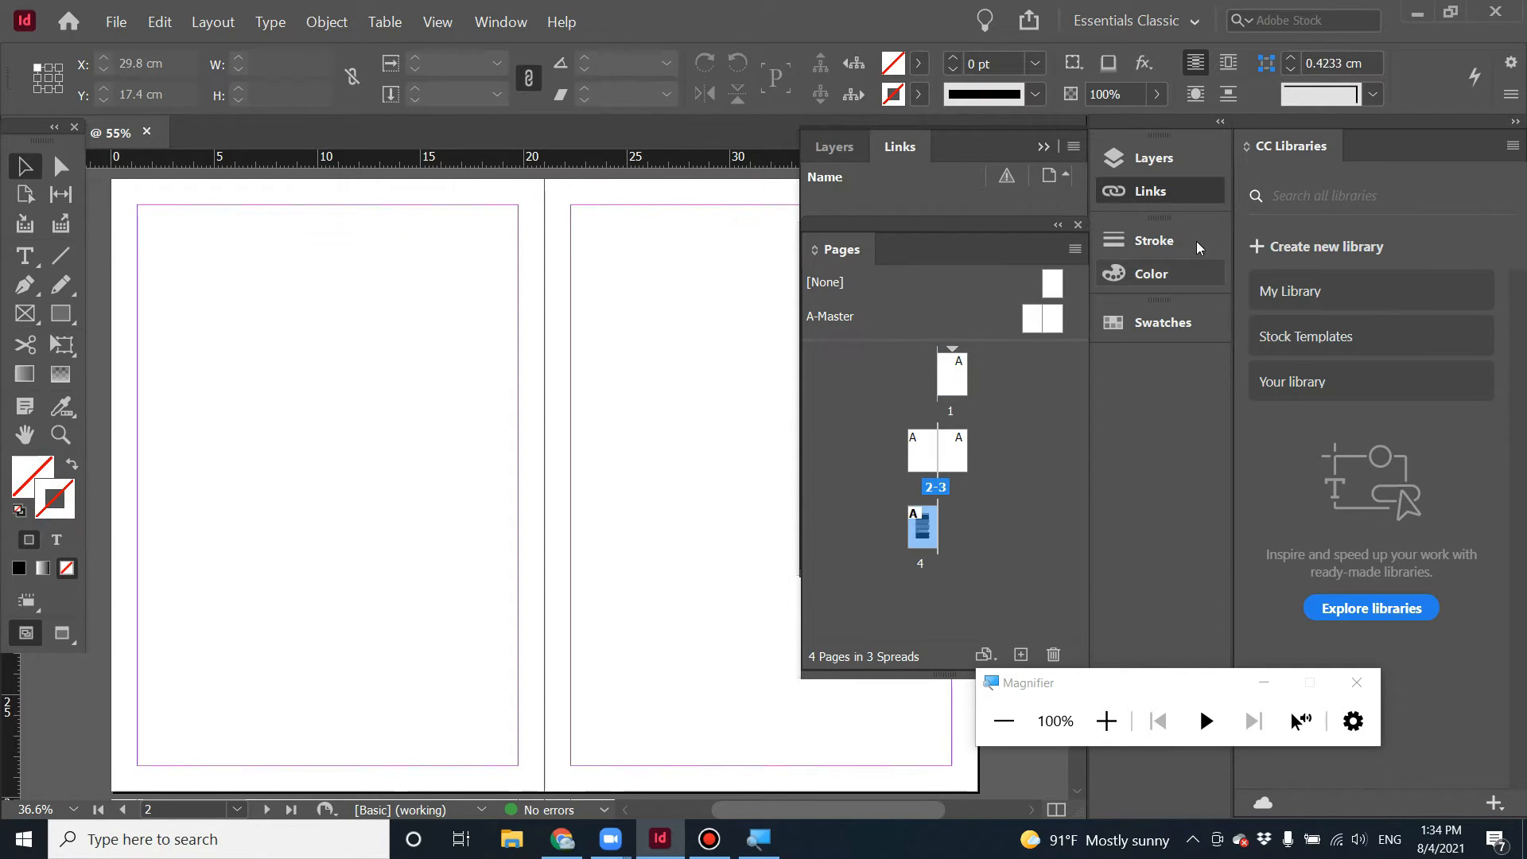
mouse_move(978, 143)
left_mouse_down()
mouse_move(1005, 153)
mouse_move(992, 162)
left_mouse_up()
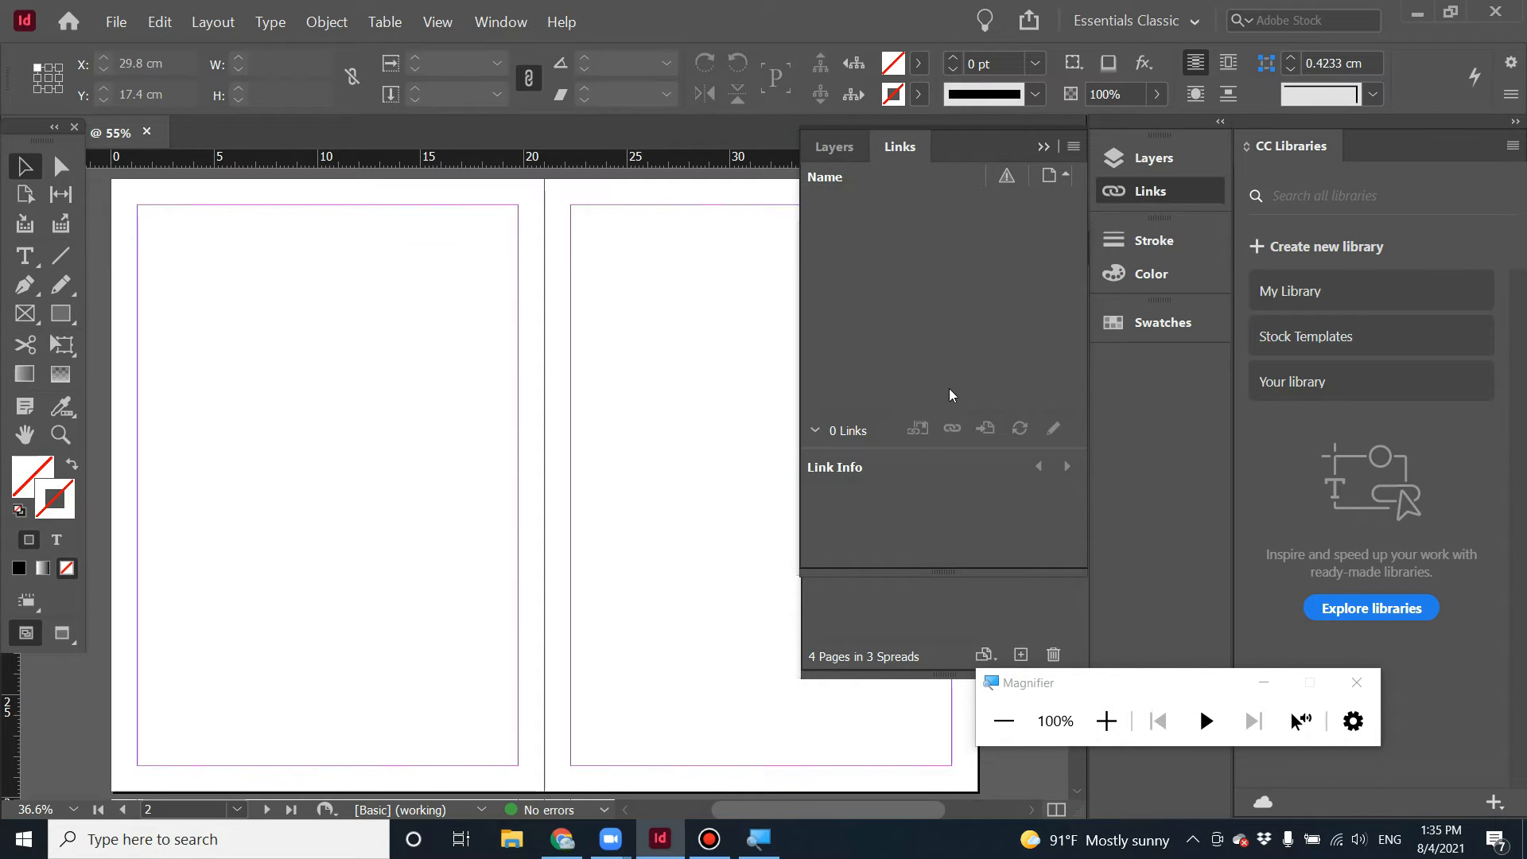
left_click(946, 606)
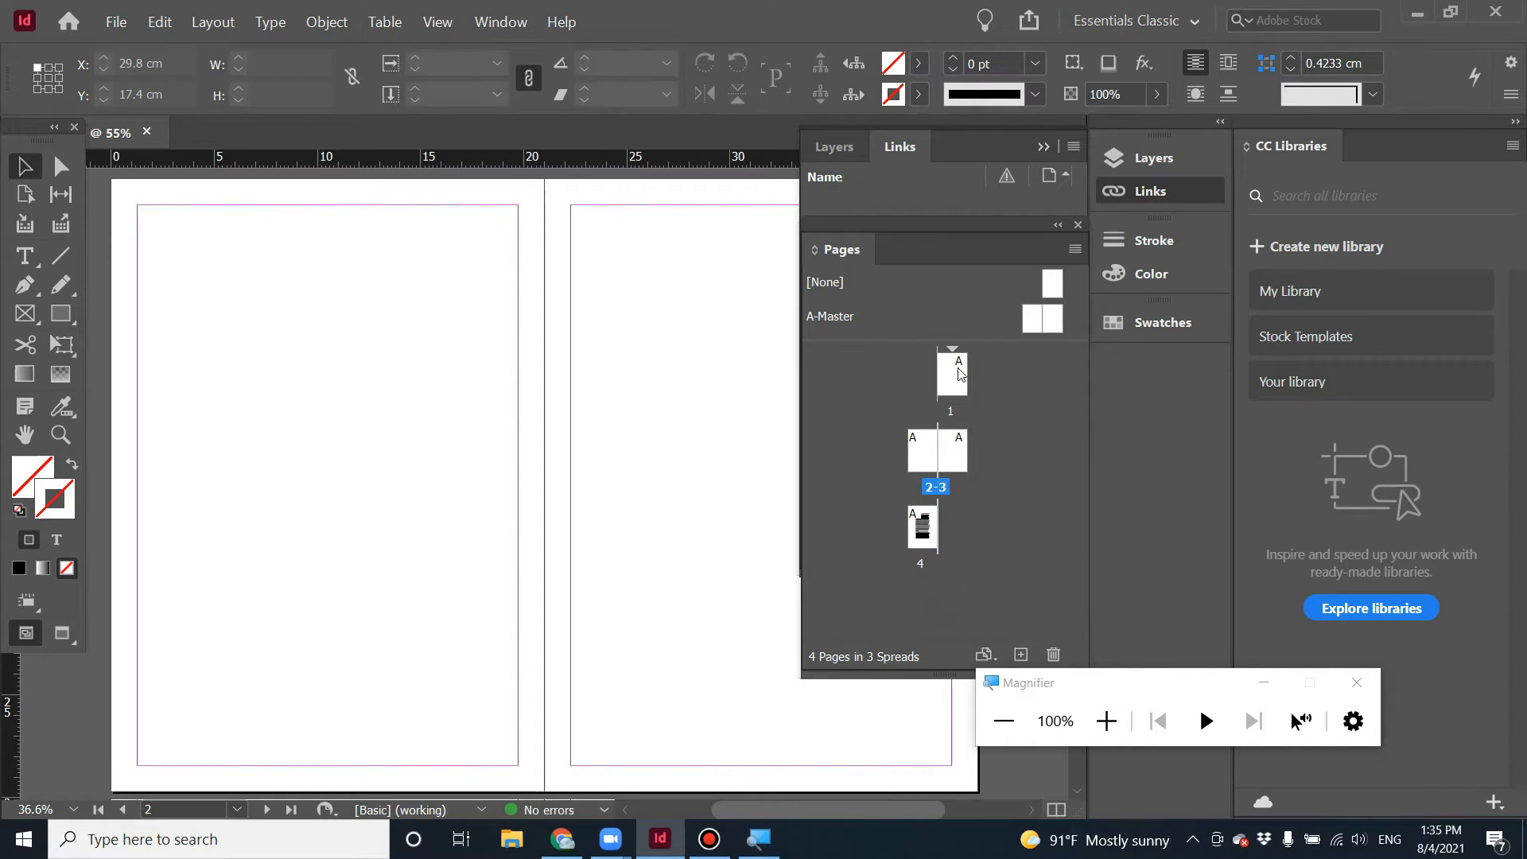
scroll(223, 573, "up", 10)
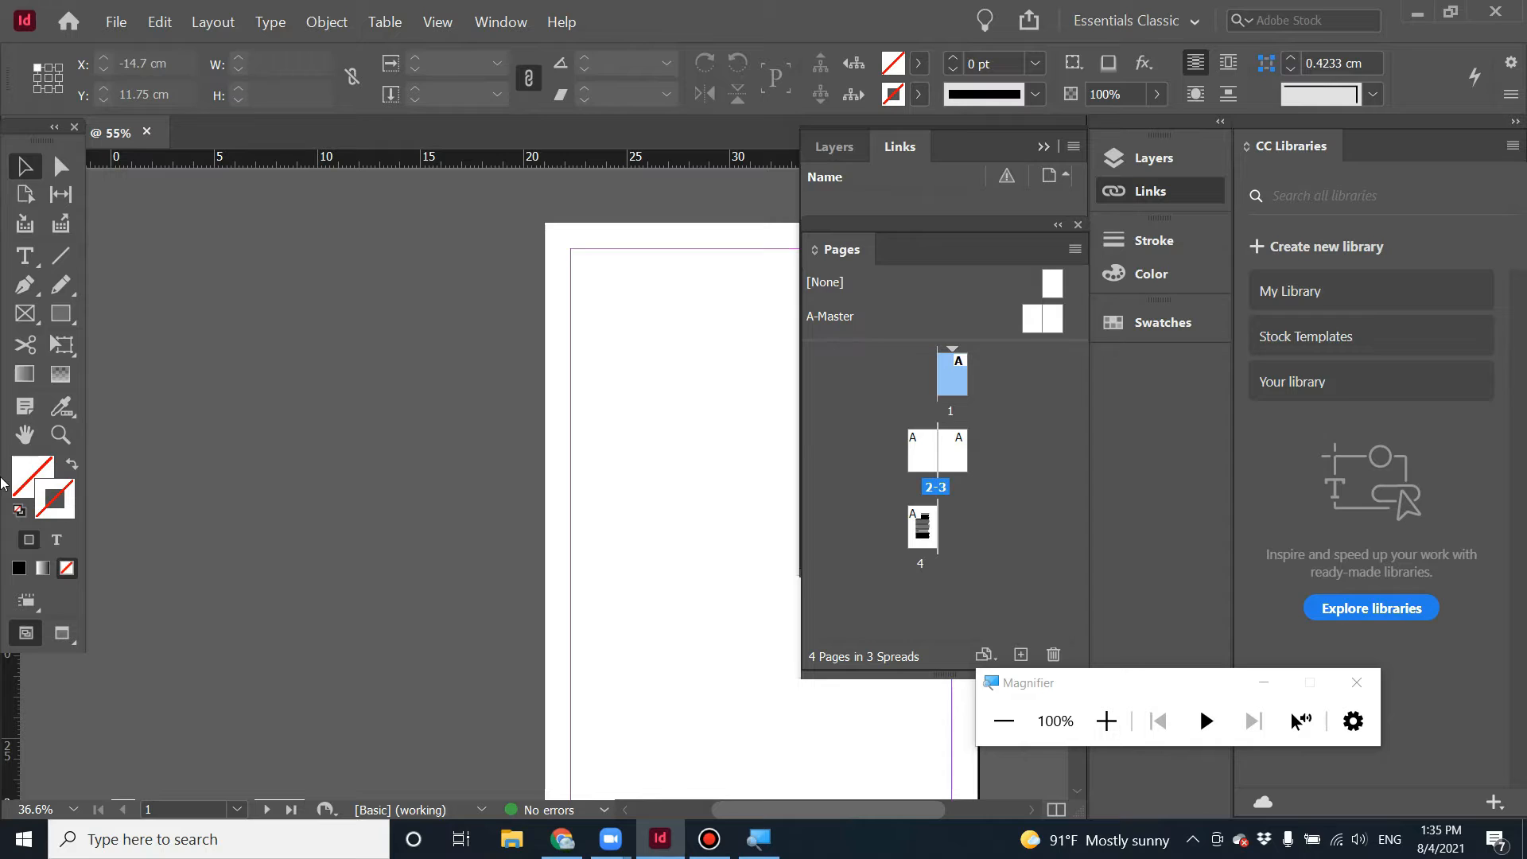
Collapse the Layers and Links panel group and dock the Pages panel as an icon in the panel column.
left_click(24, 445)
left_click(1044, 148)
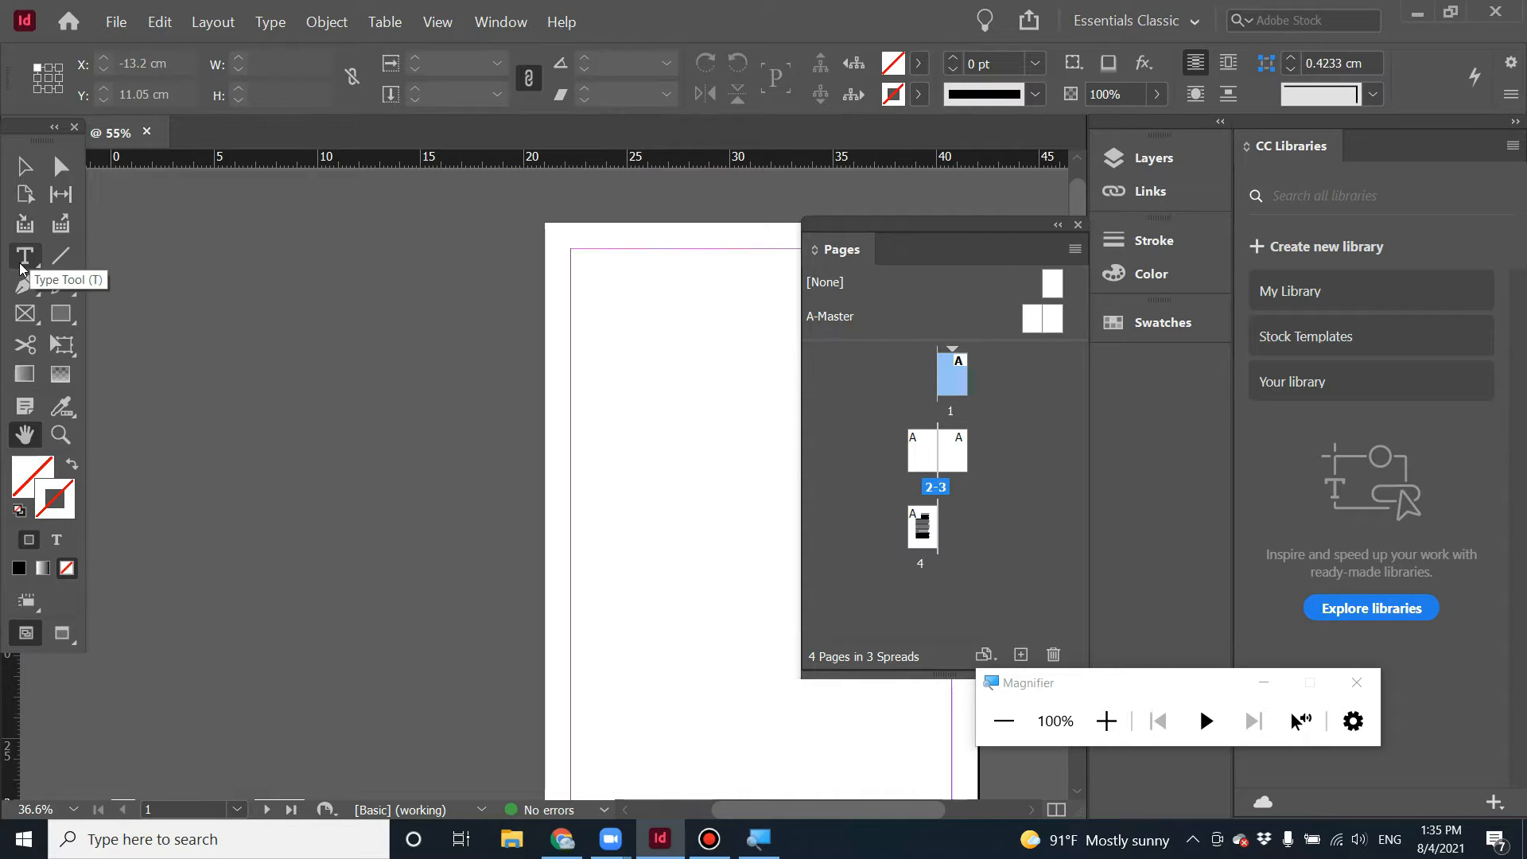
left_click_drag(967, 214, 1184, 380)
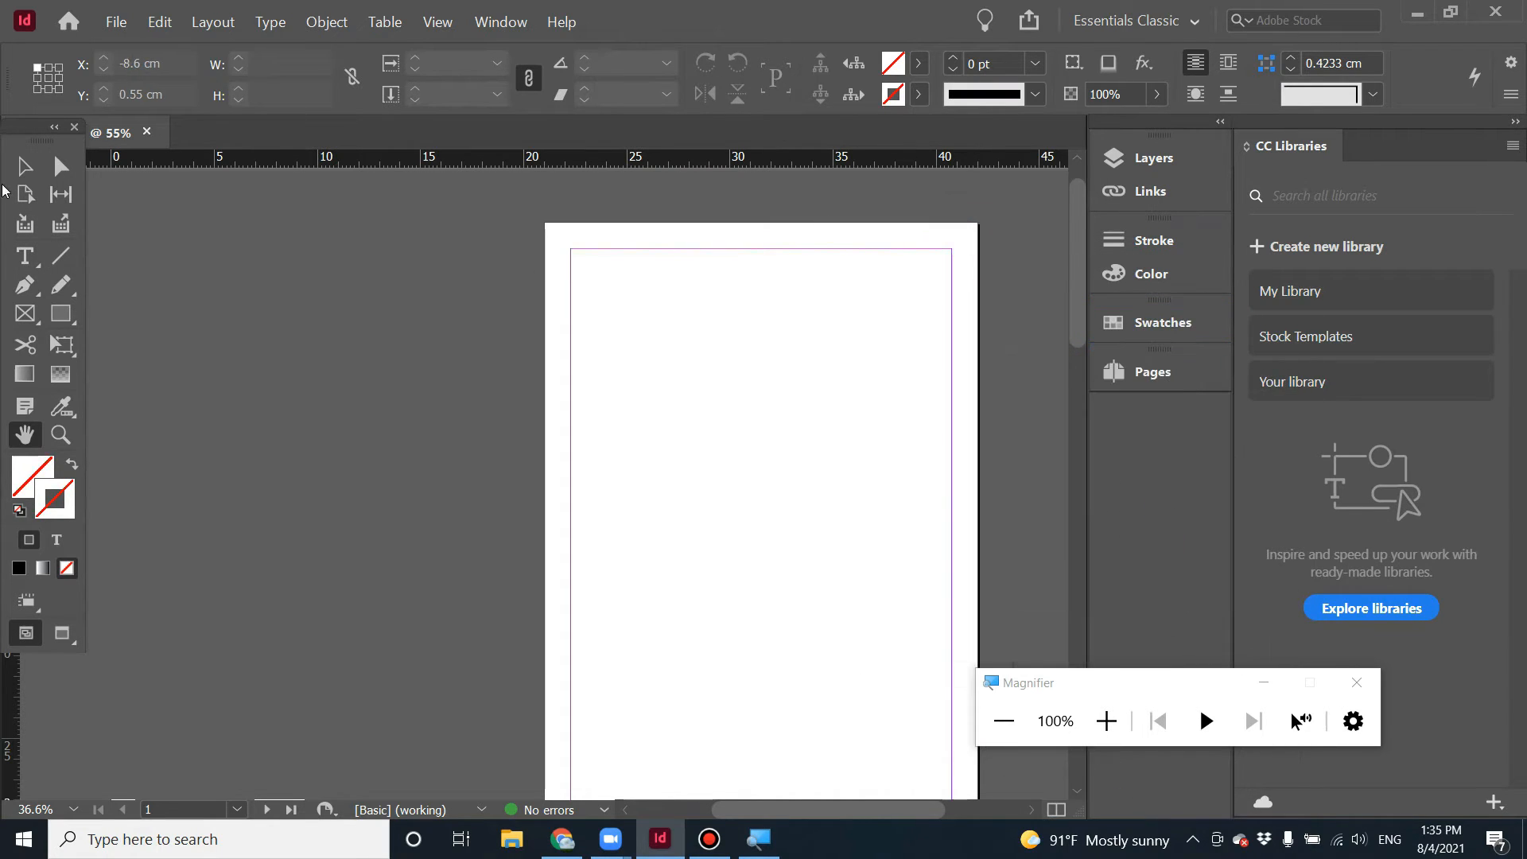
left_click(25, 258)
left_click_drag(602, 271, 888, 608)
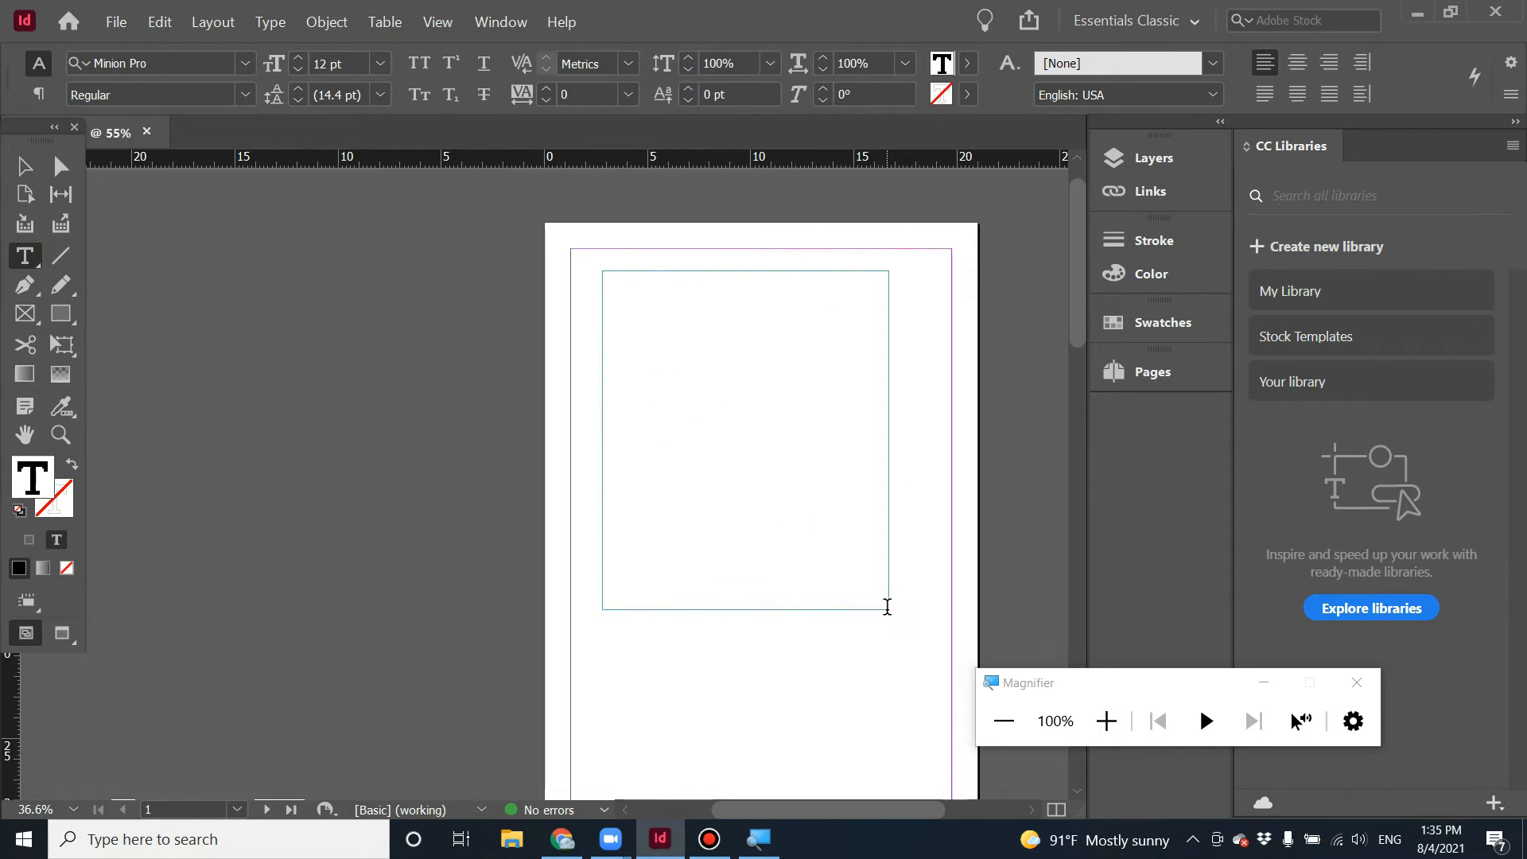
left_click(23, 167)
key("Delete")
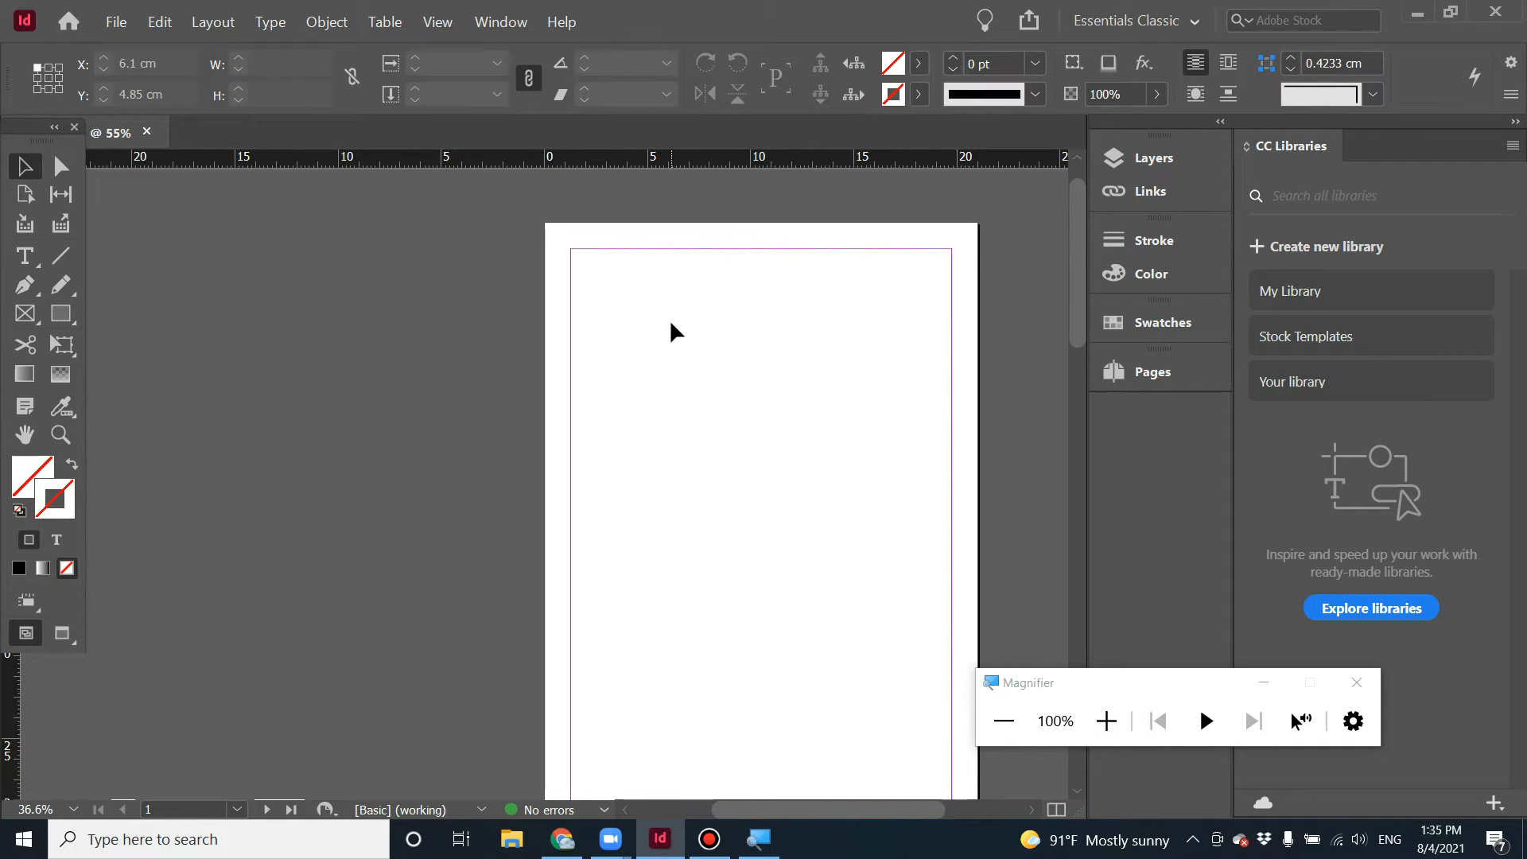
Draw a wide text frame near the top of page 1 and type some sample text into it.
key("t")
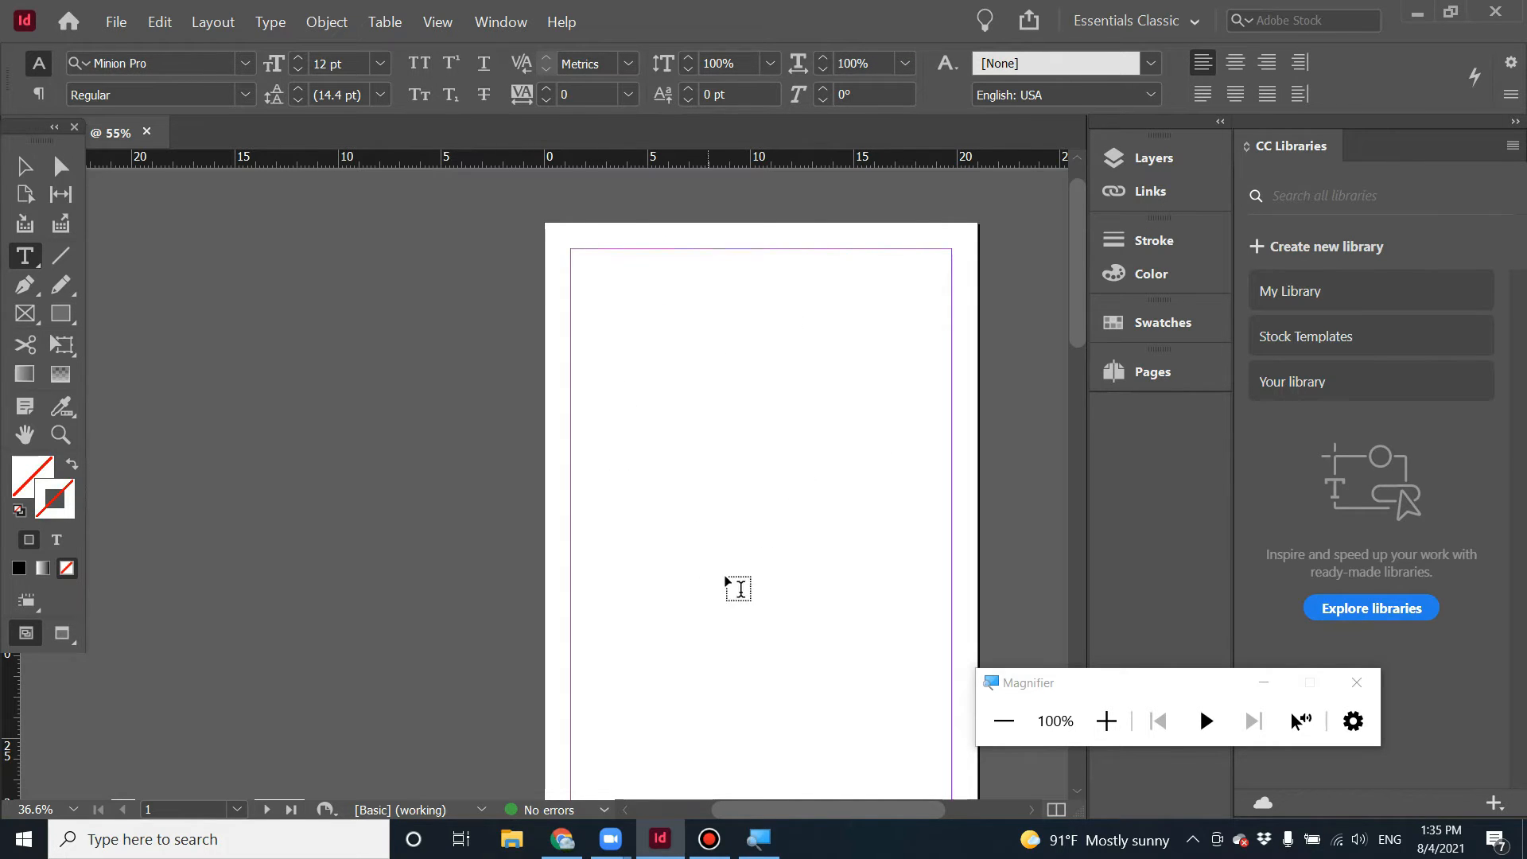
scroll(739, 576, "down", 5)
scroll(740, 579, "up", 6)
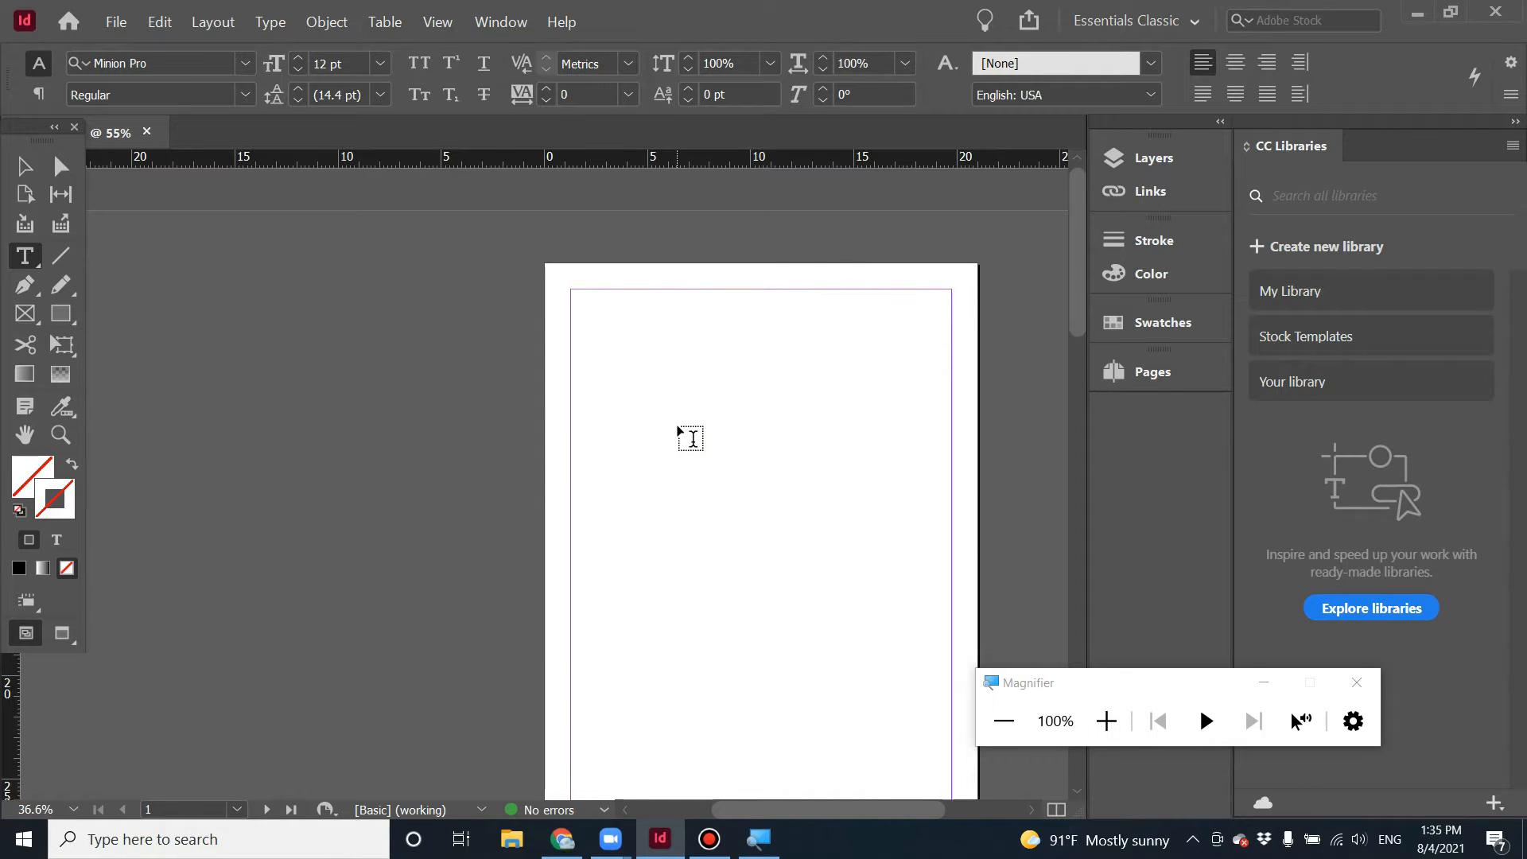
left_click_drag(583, 318, 951, 355)
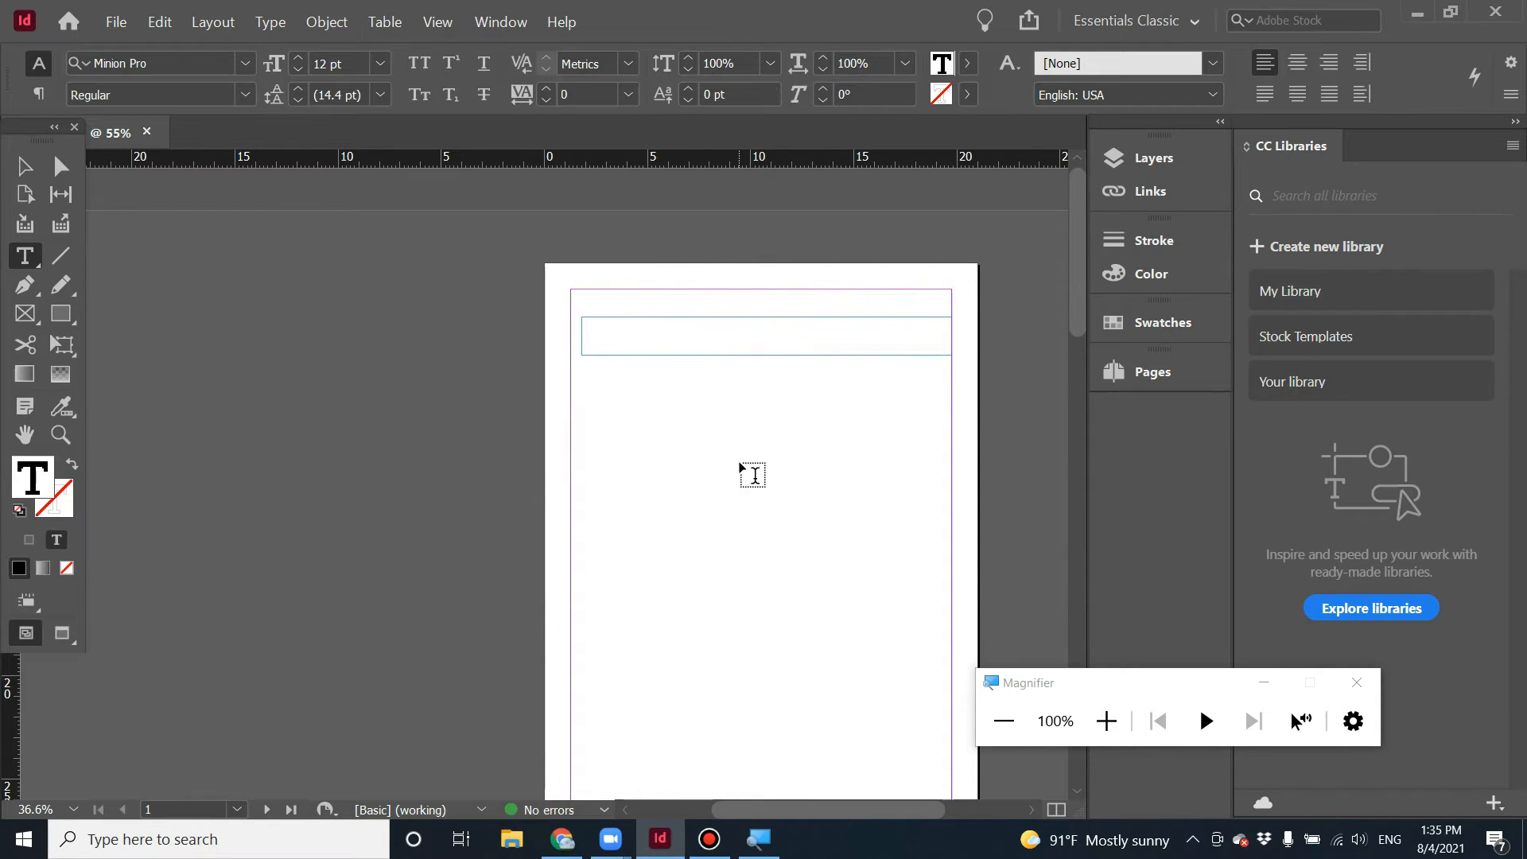
type("amka")
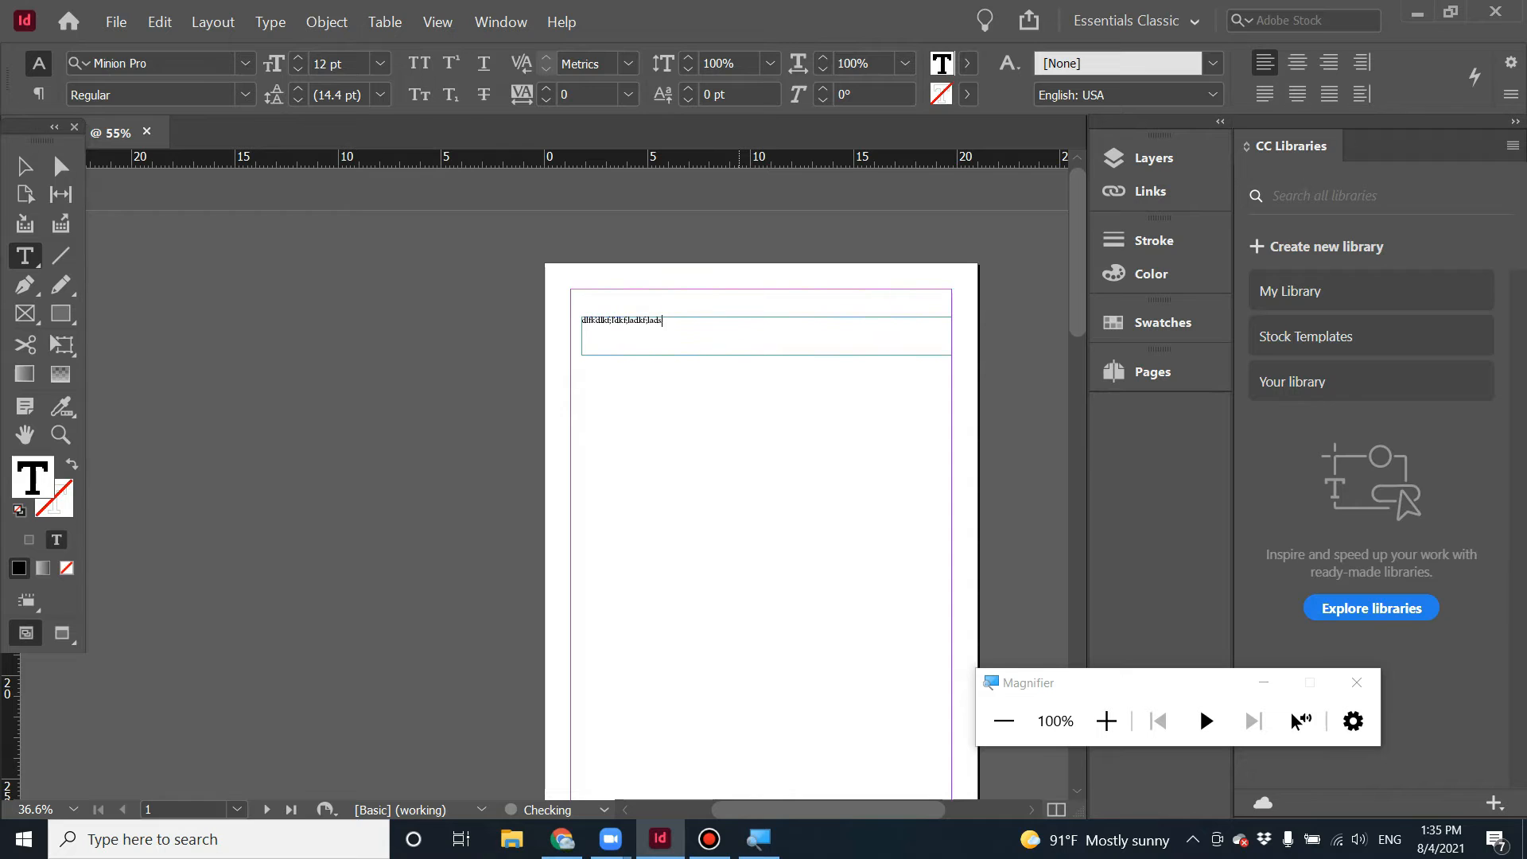
type("dkafl;dkl;")
left_click(594, 328)
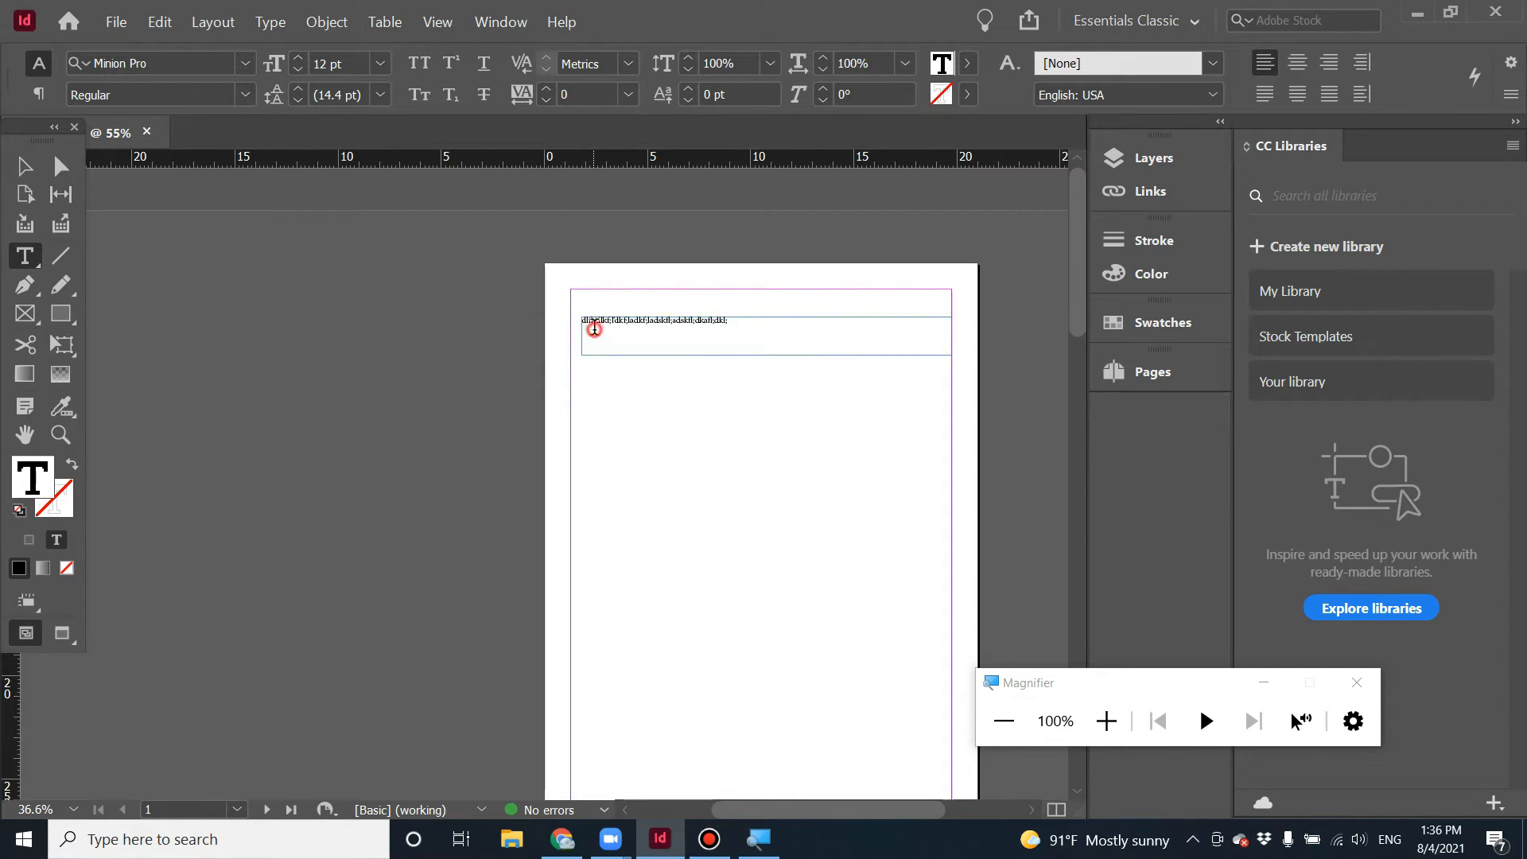
type("v")
left_click(24, 165)
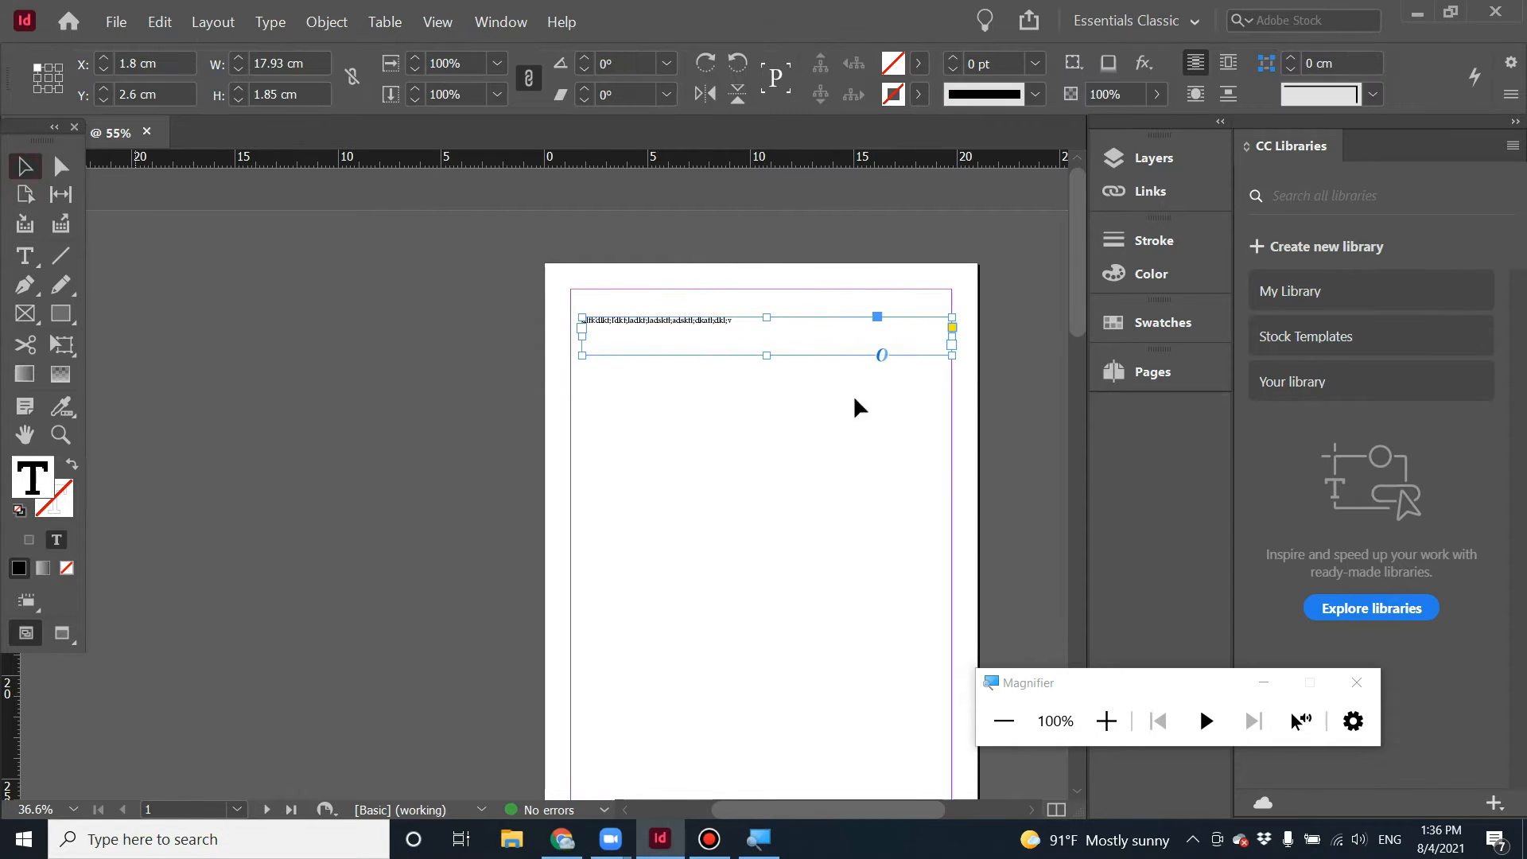
Narrow the text frame to about 7.6 cm wide and move it slightly up.
left_click_drag(952, 355, 738, 343)
left_click(705, 443)
left_click_drag(621, 322, 636, 307)
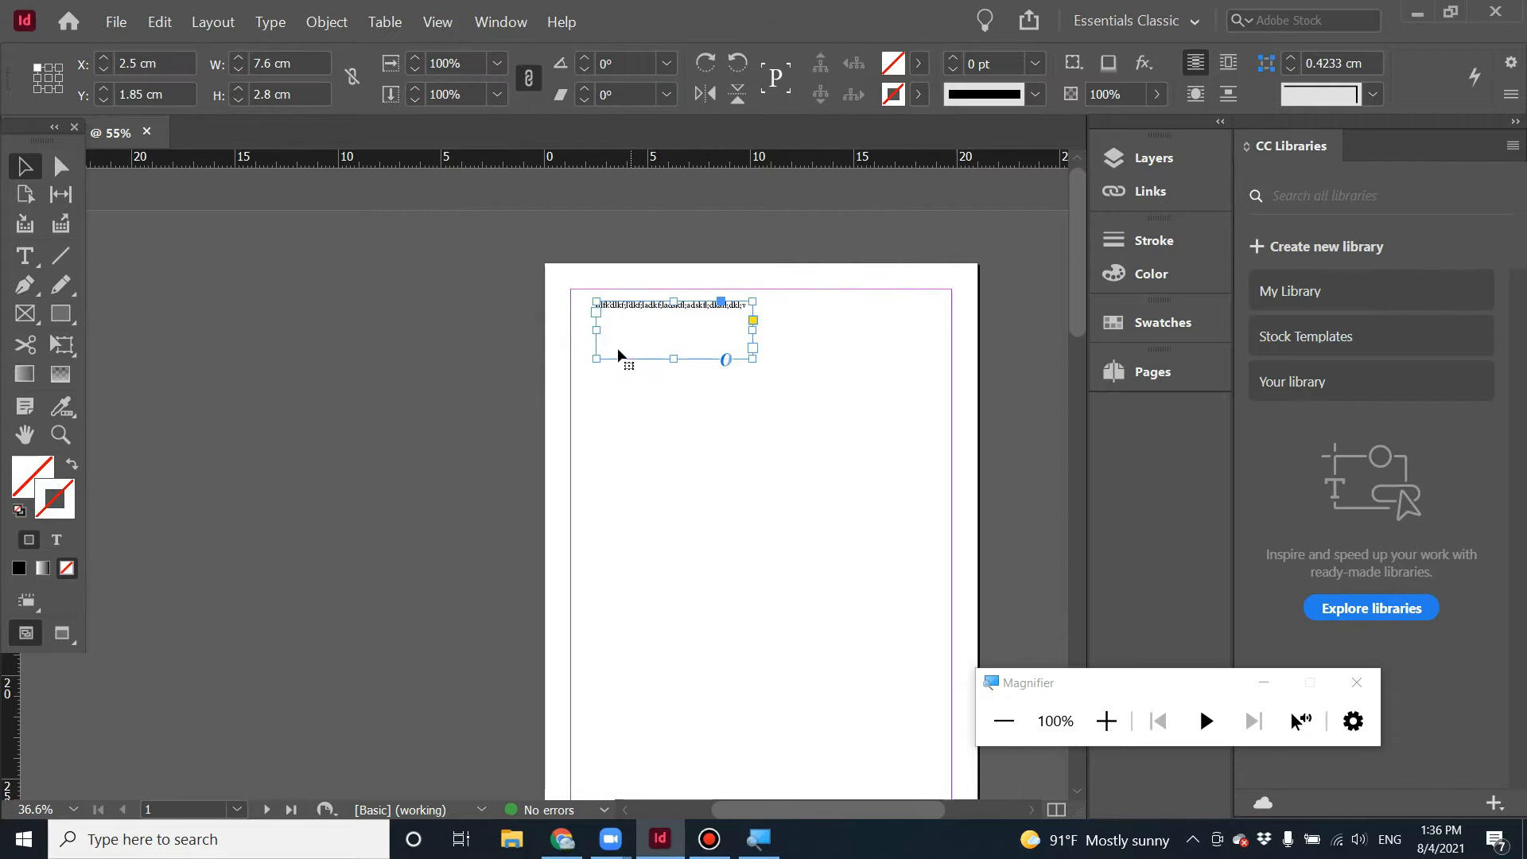
Select the frame's text and change its font to Pearsonal.
triple_click(632, 305)
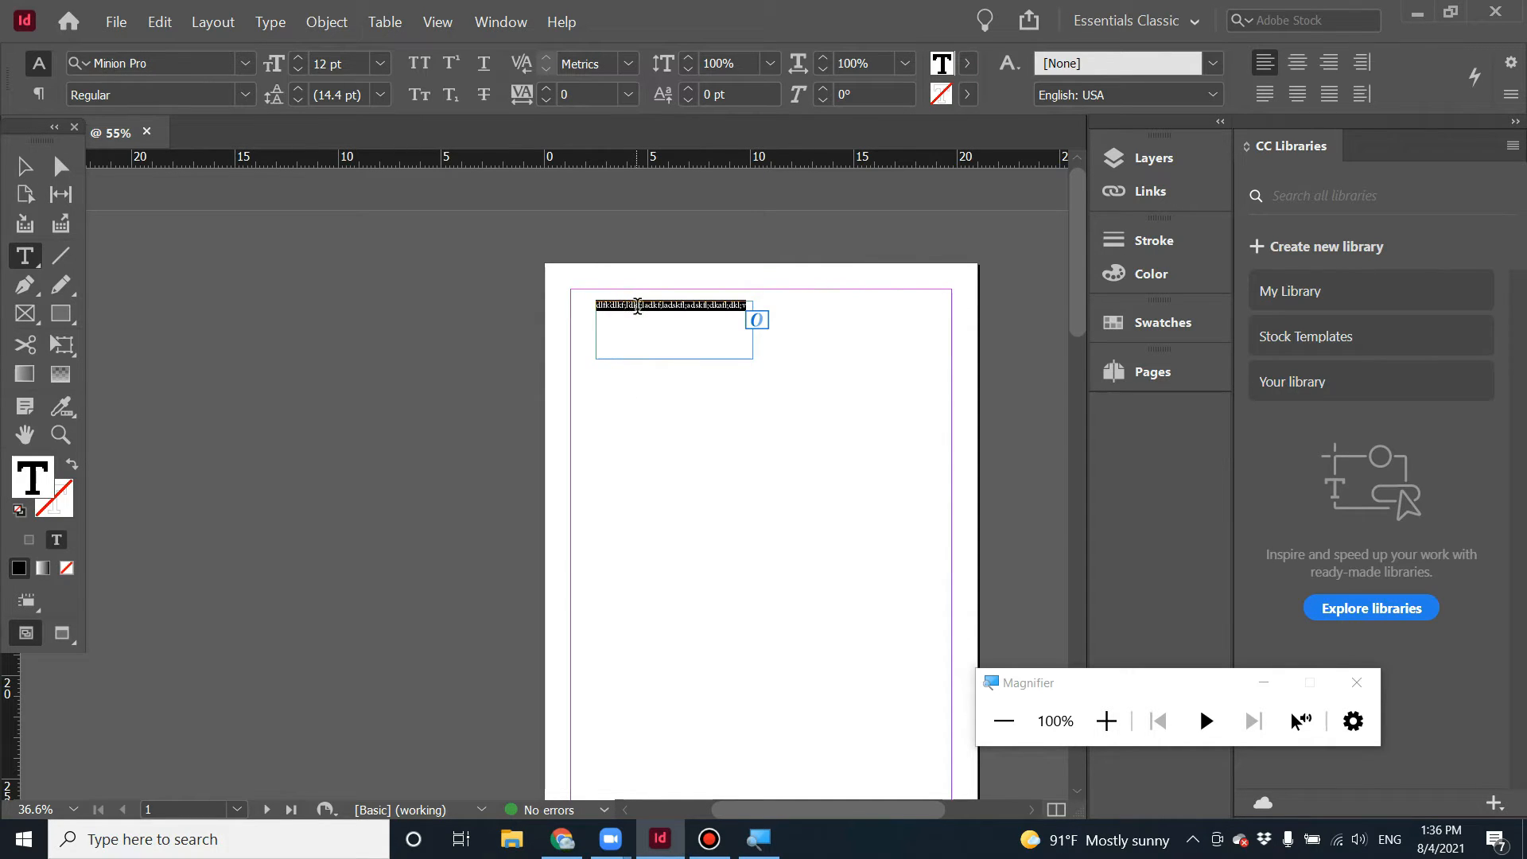
left_click(159, 63)
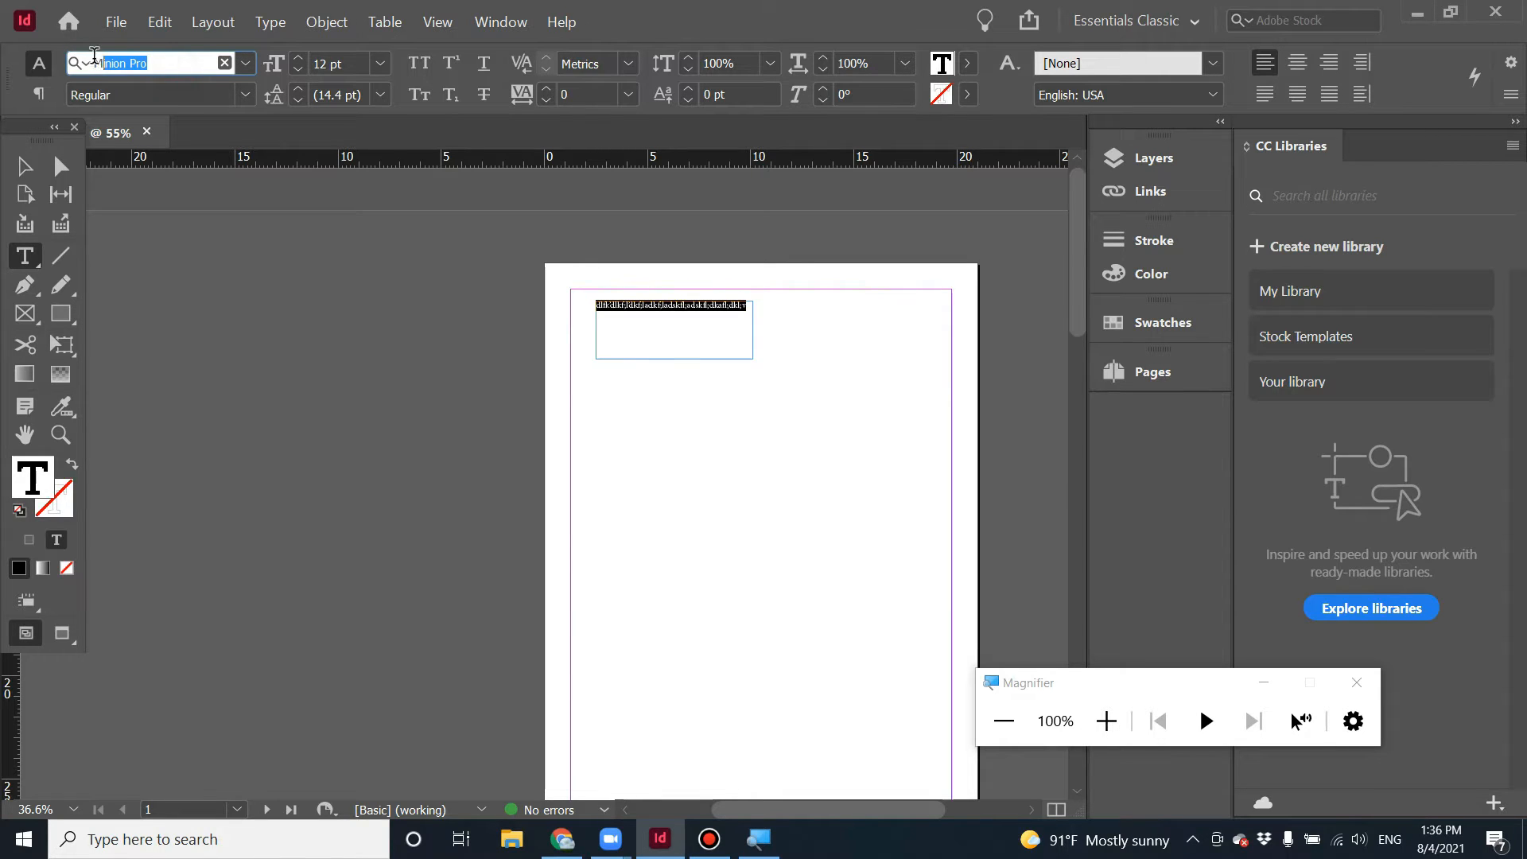
left_click(245, 70)
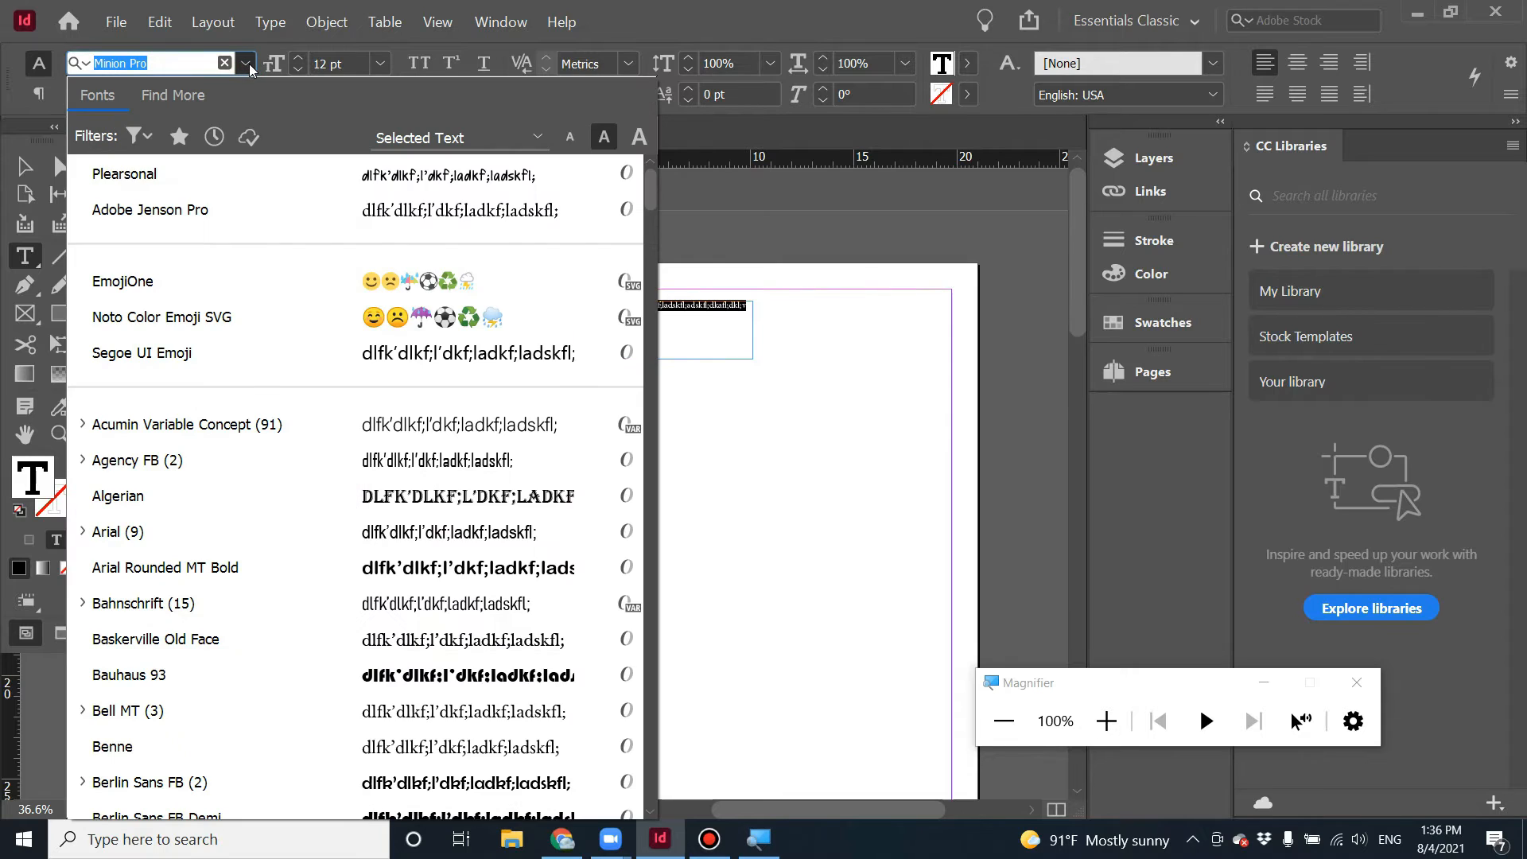
left_click(205, 175)
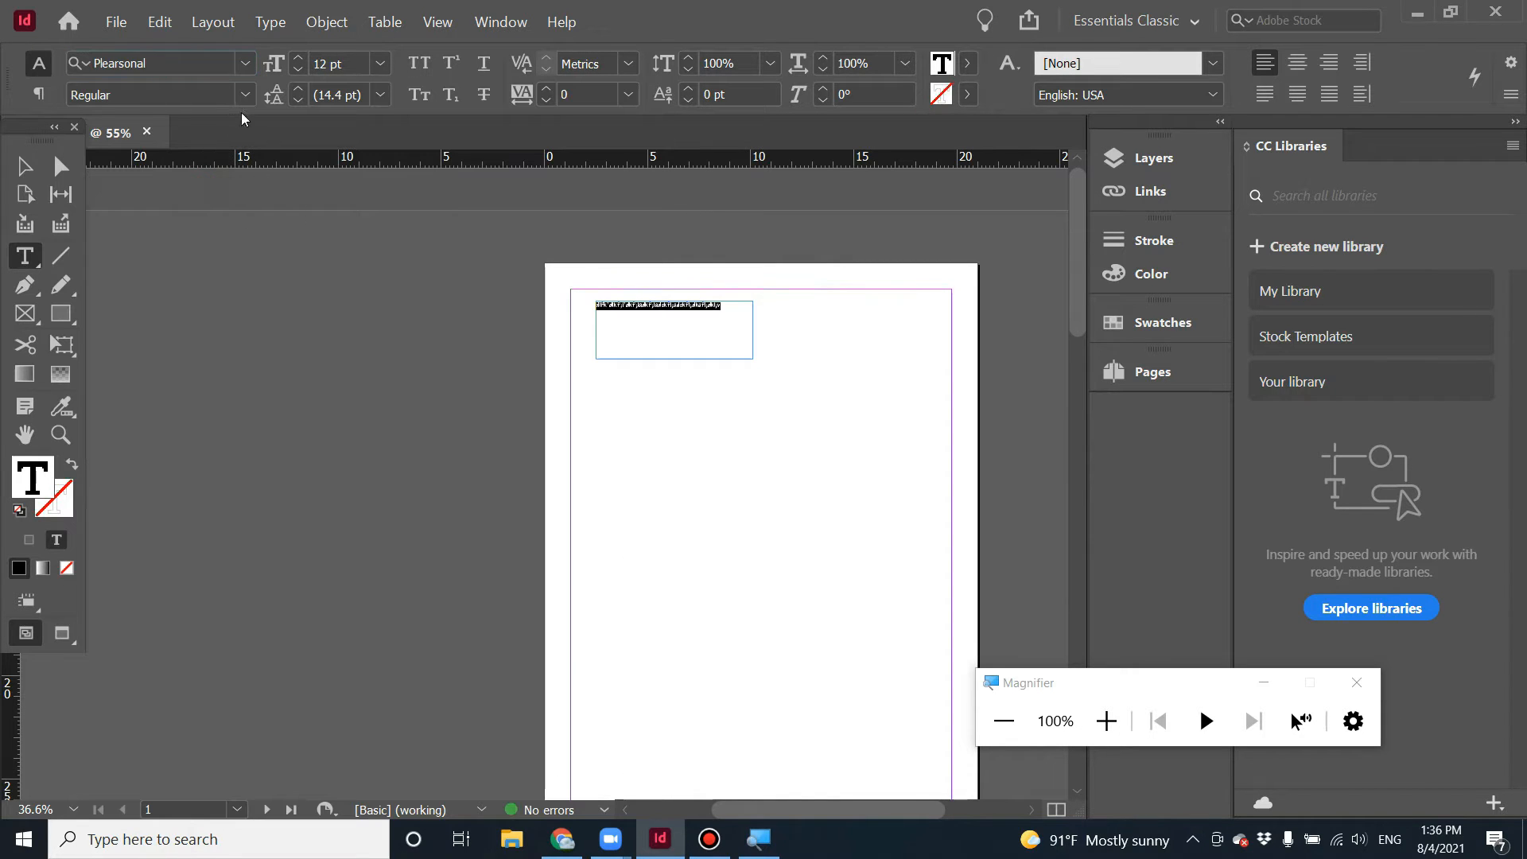
Increase the selected text's font size to 27 pt.
left_click(302, 59)
left_click(301, 59)
left_click(302, 59)
left_click(302, 59)
left_click(302, 59)
left_click(301, 58)
left_click(302, 59)
left_click(299, 59)
left_click(299, 59)
left_click(299, 58)
left_click(299, 59)
left_click(299, 59)
left_click(299, 59)
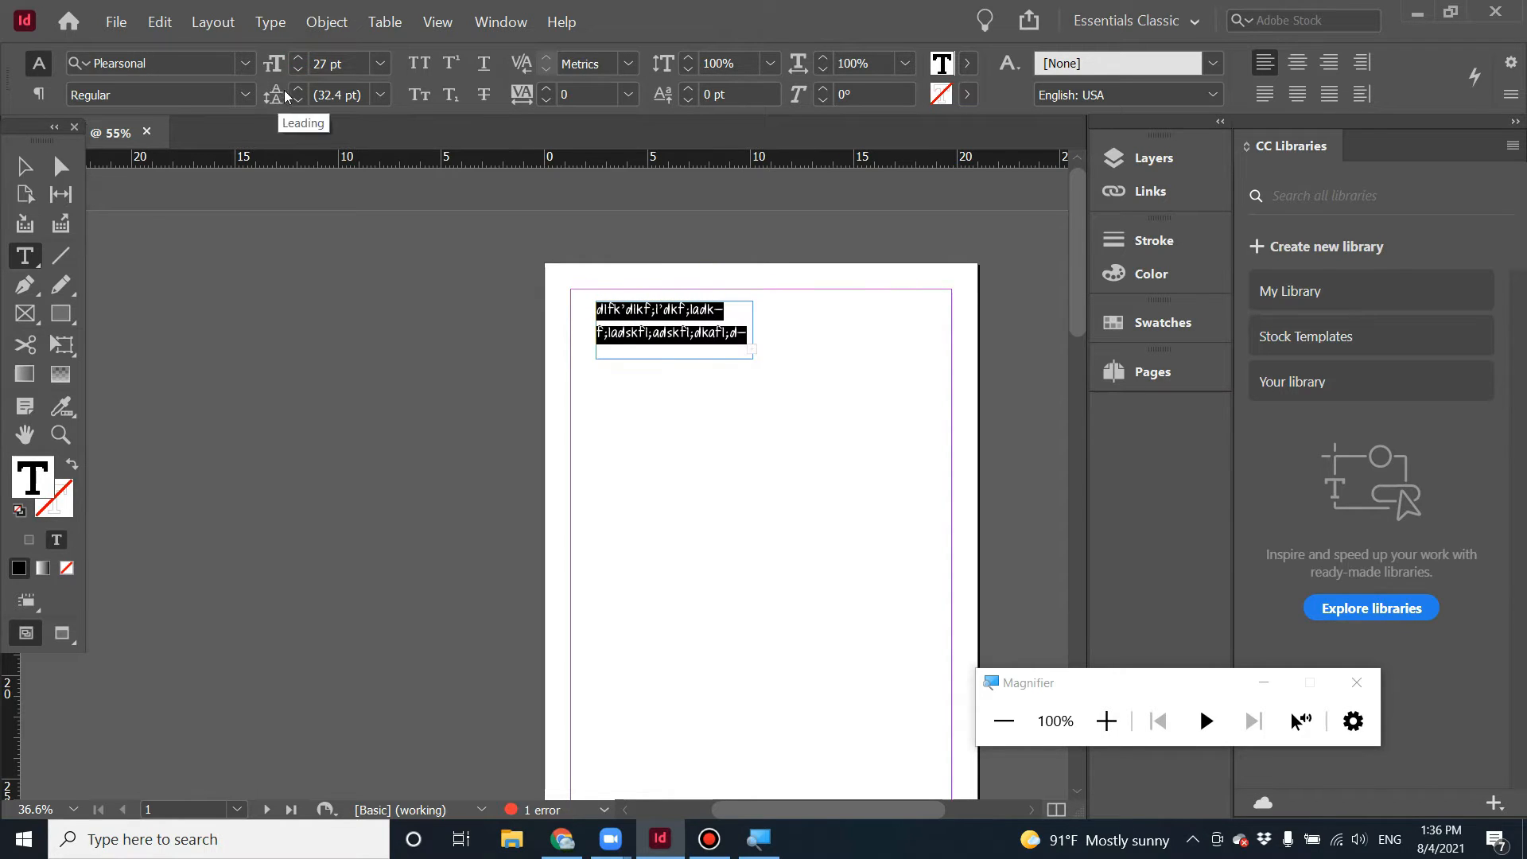
Set the text's leading to 41 pt and its tracking to -20.
left_click(299, 90)
left_click(299, 90)
left_click(299, 90)
left_click(299, 90)
left_click(299, 90)
left_click(299, 89)
left_click(299, 90)
left_click(299, 90)
left_click(299, 90)
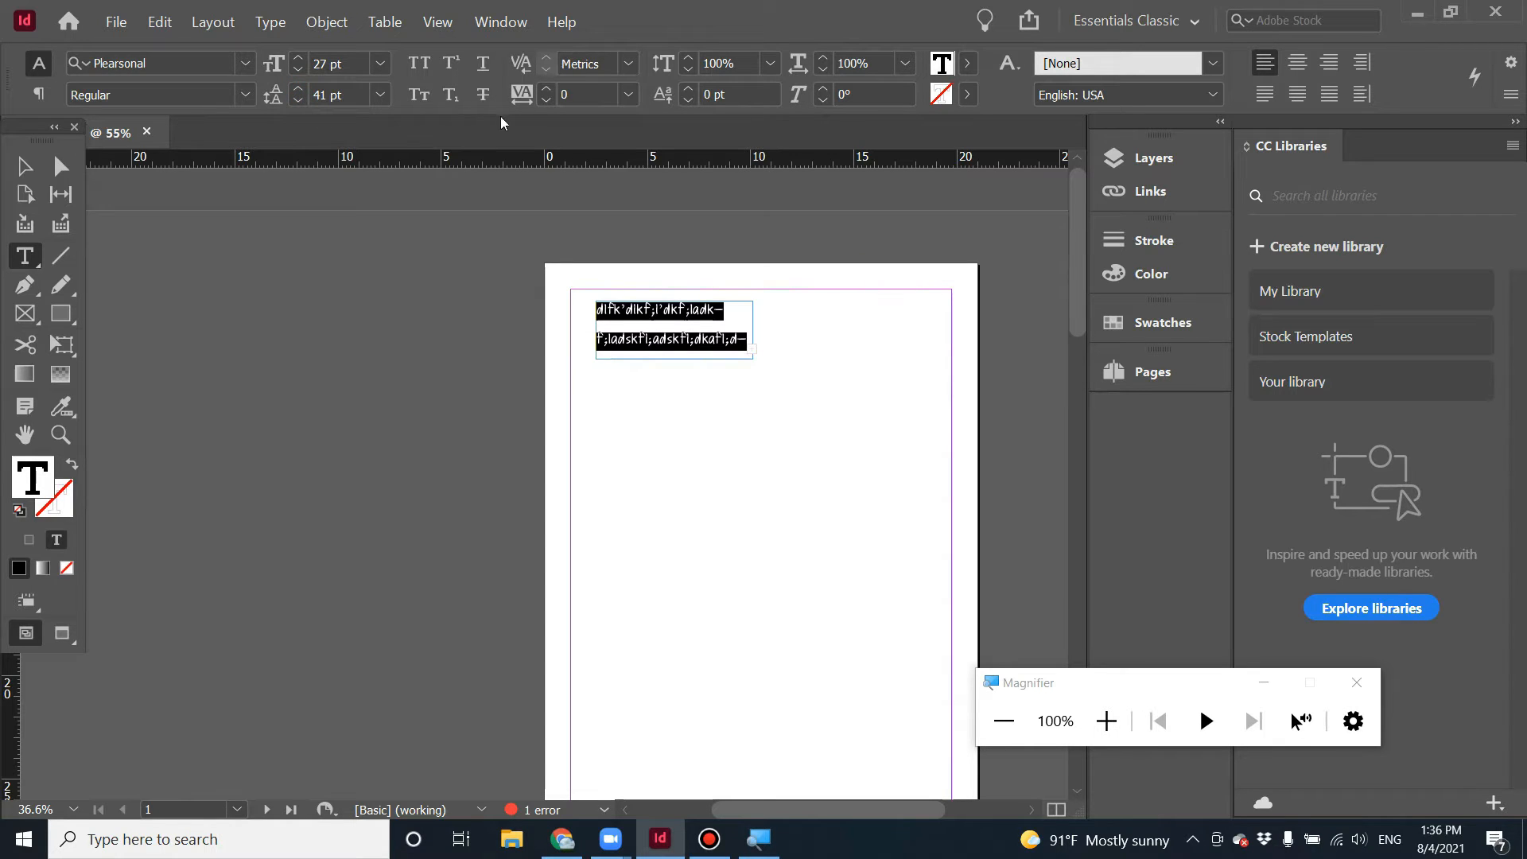
left_click(545, 101)
left_click(545, 101)
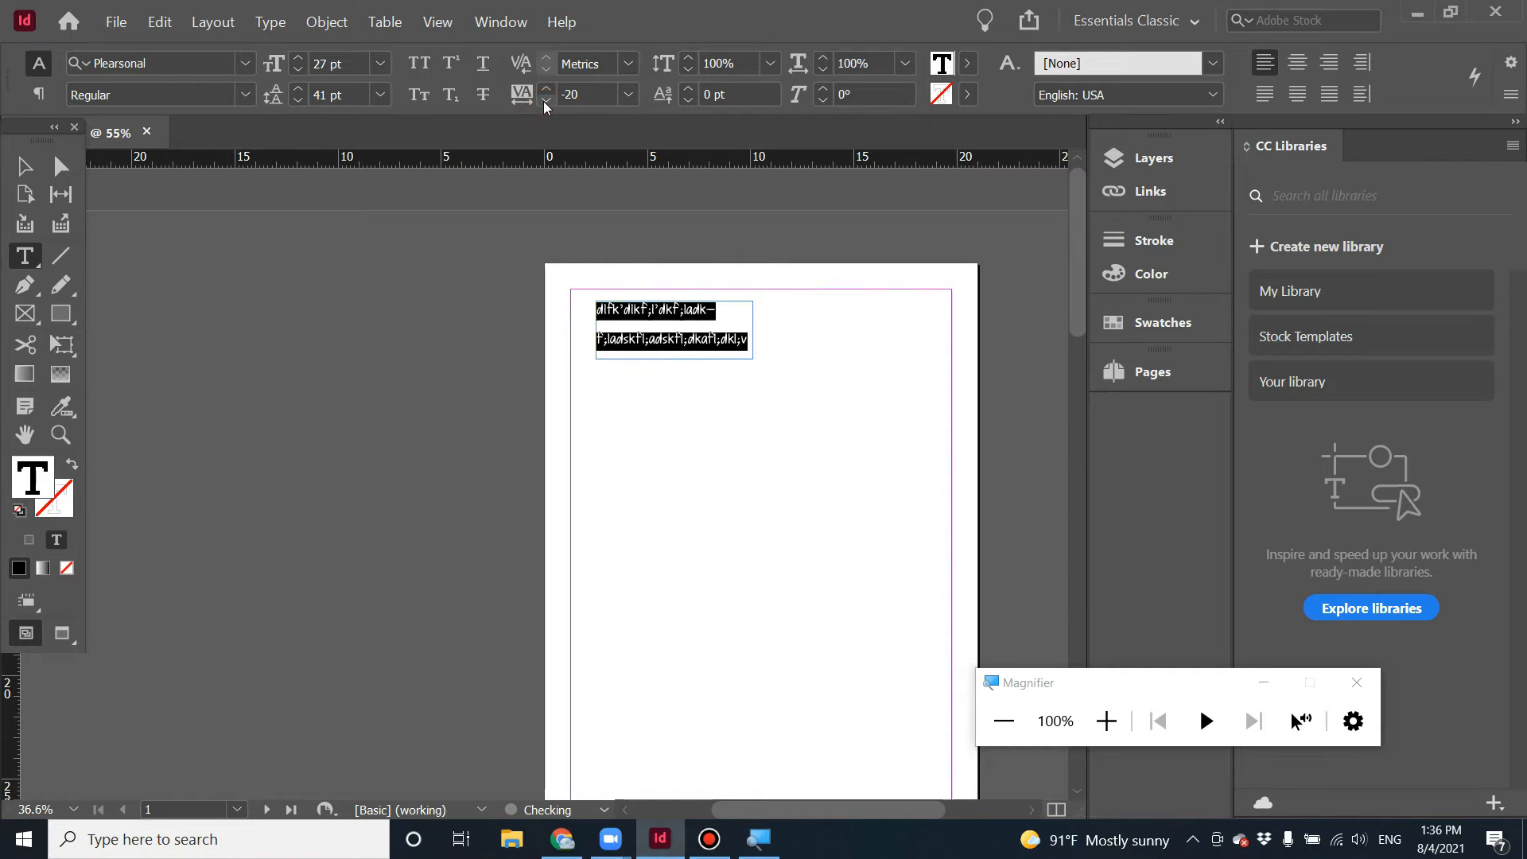
Move the text frame to the top centre of page 1.
left_click(25, 167)
left_click_drag(658, 340, 743, 327)
left_click(740, 461)
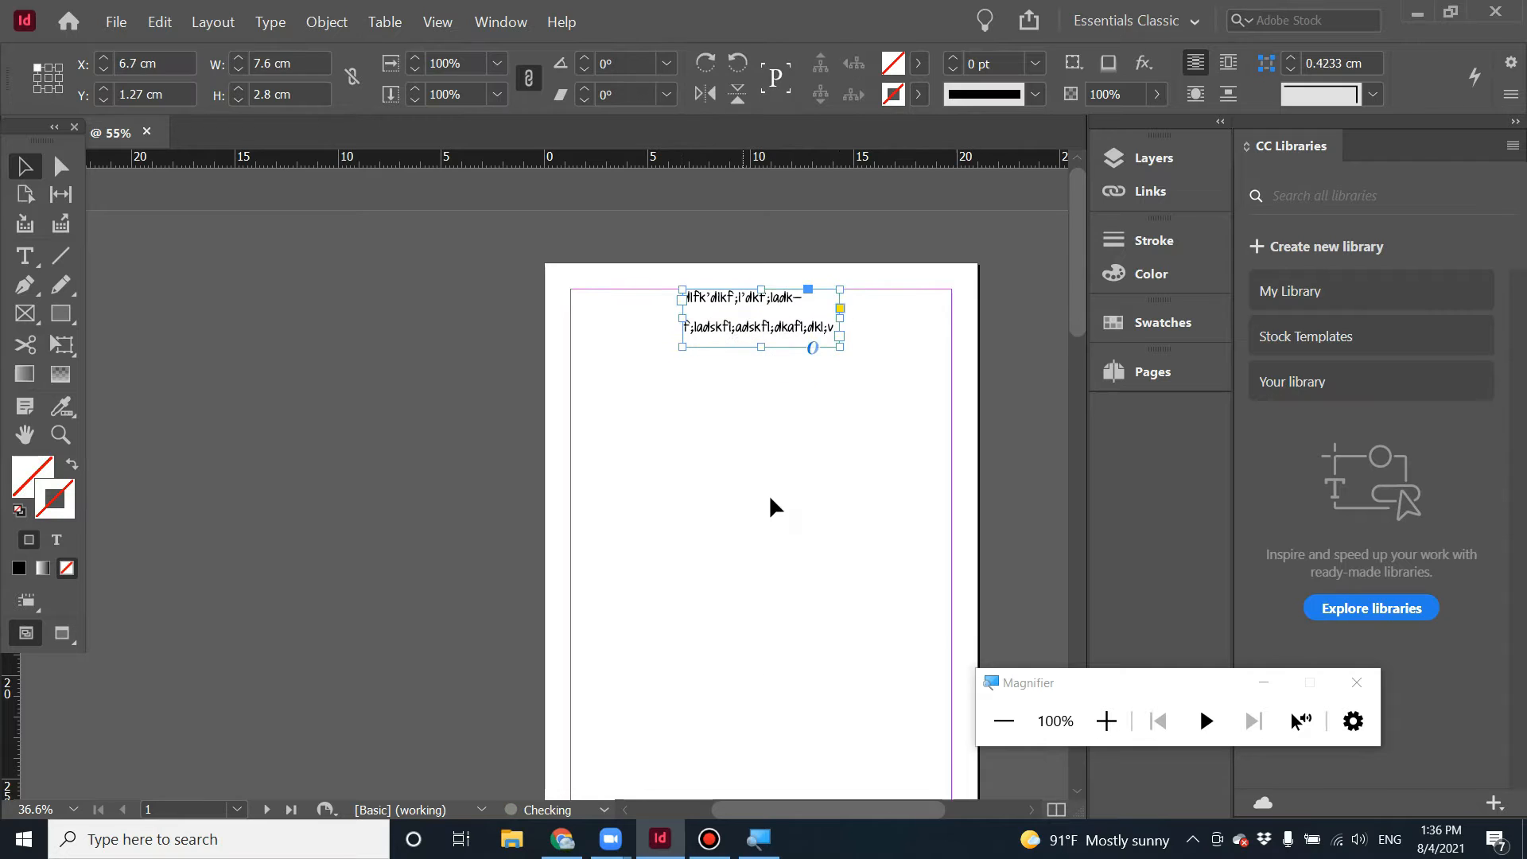
left_click(769, 497)
left_click(848, 455)
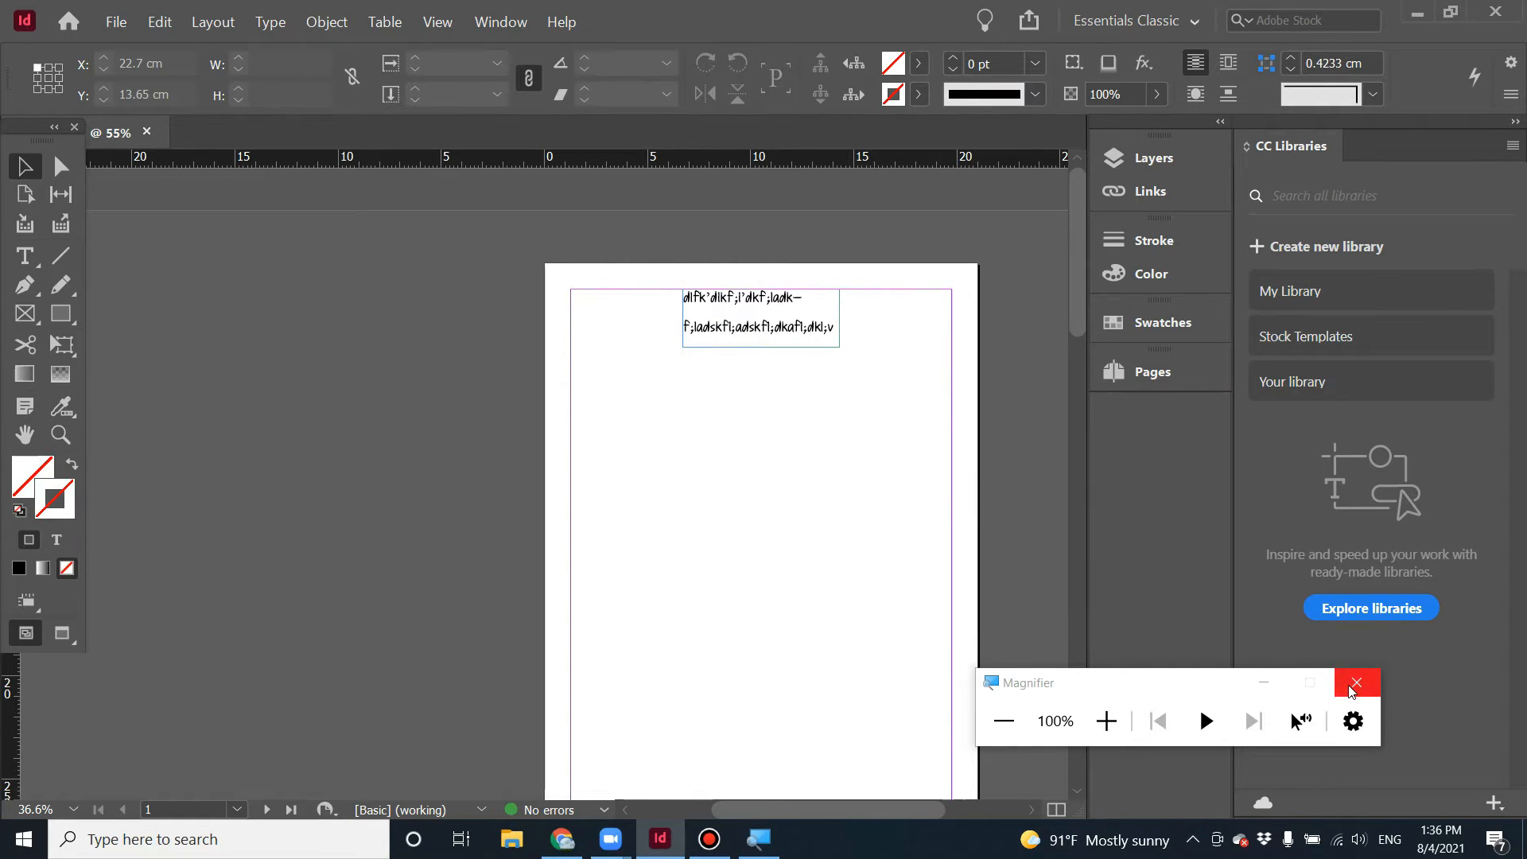
left_click_drag(1198, 685, 1327, 646)
scroll(703, 515, "down", 2)
scroll(701, 516, "up", 2)
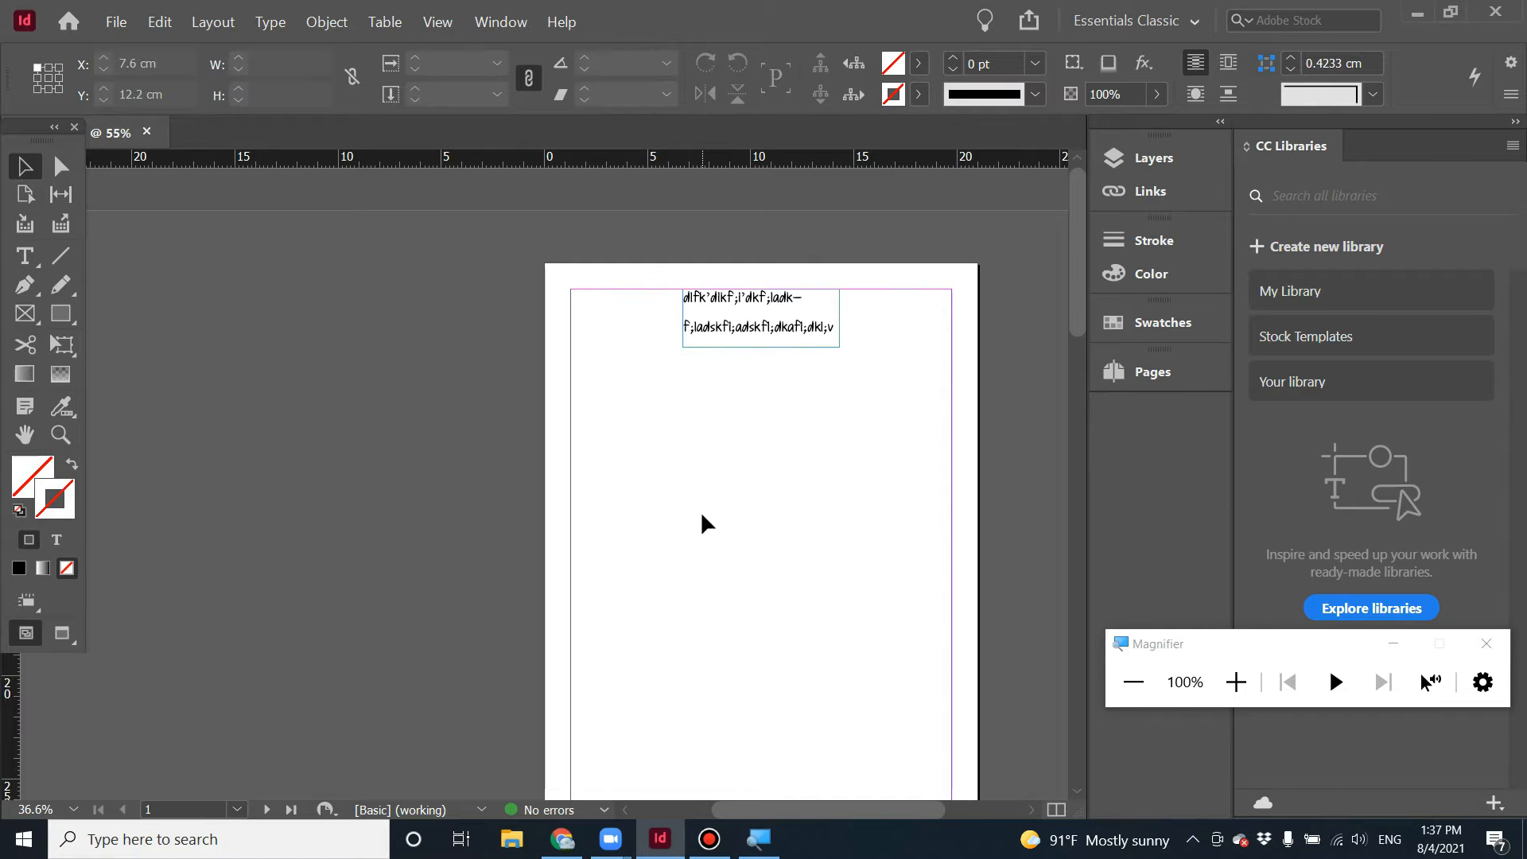
left_click(127, 30)
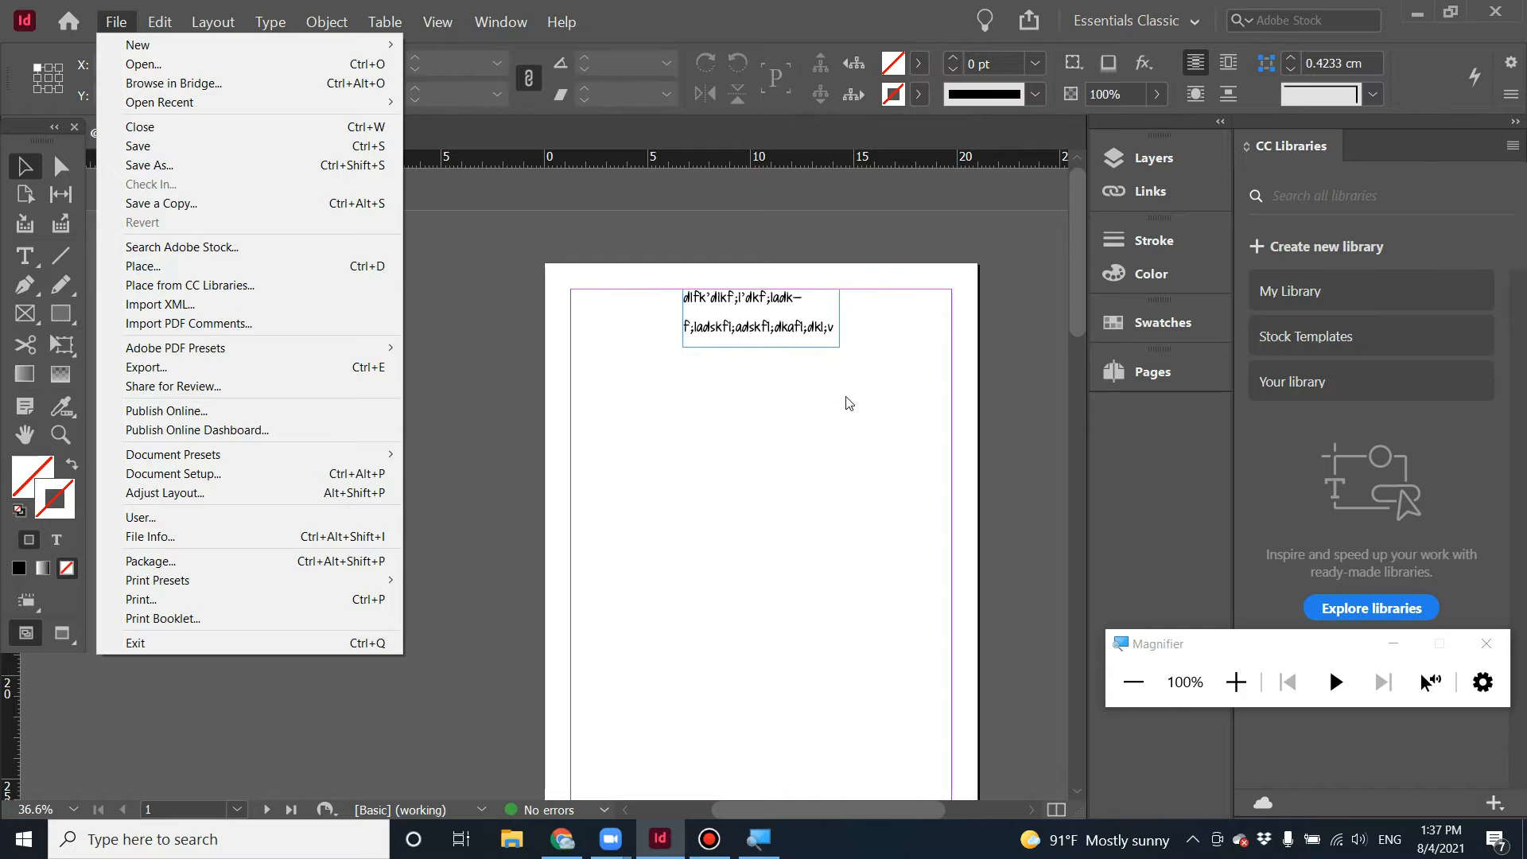
left_click(823, 410)
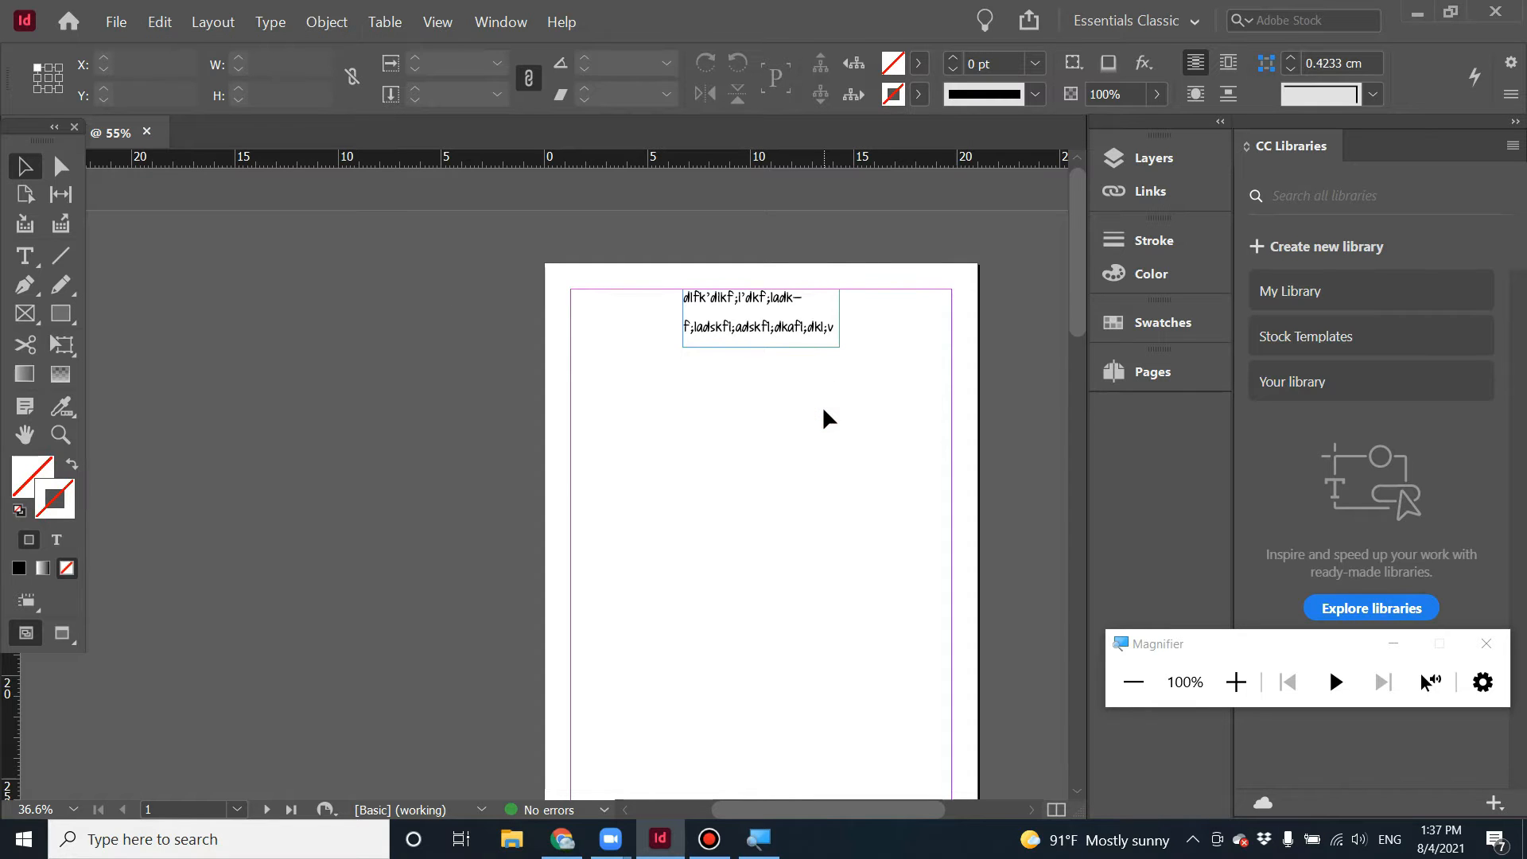
key("d")
left_click(116, 22)
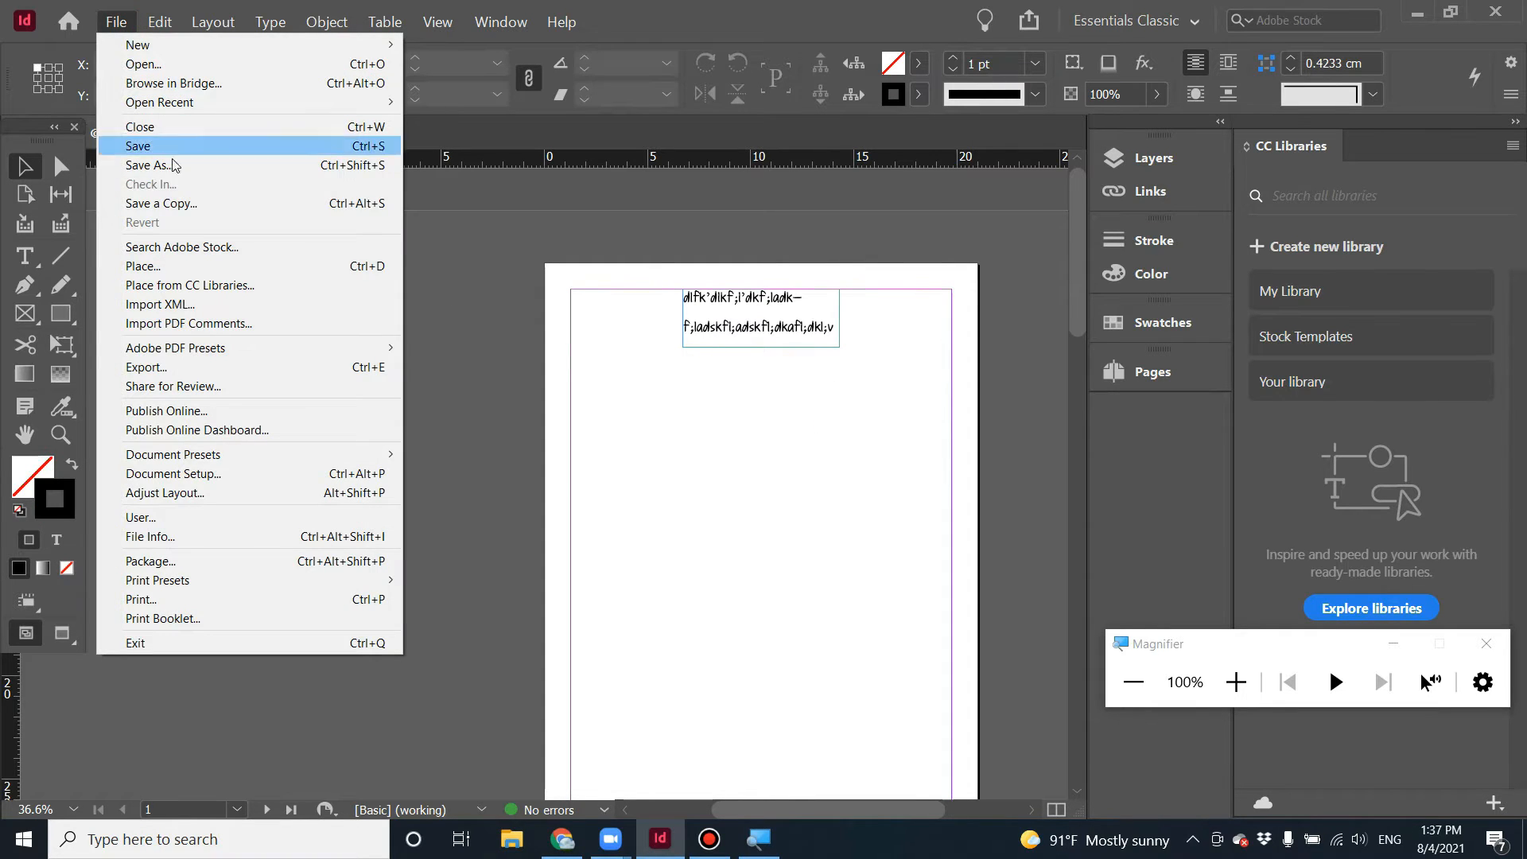
left_click(221, 267)
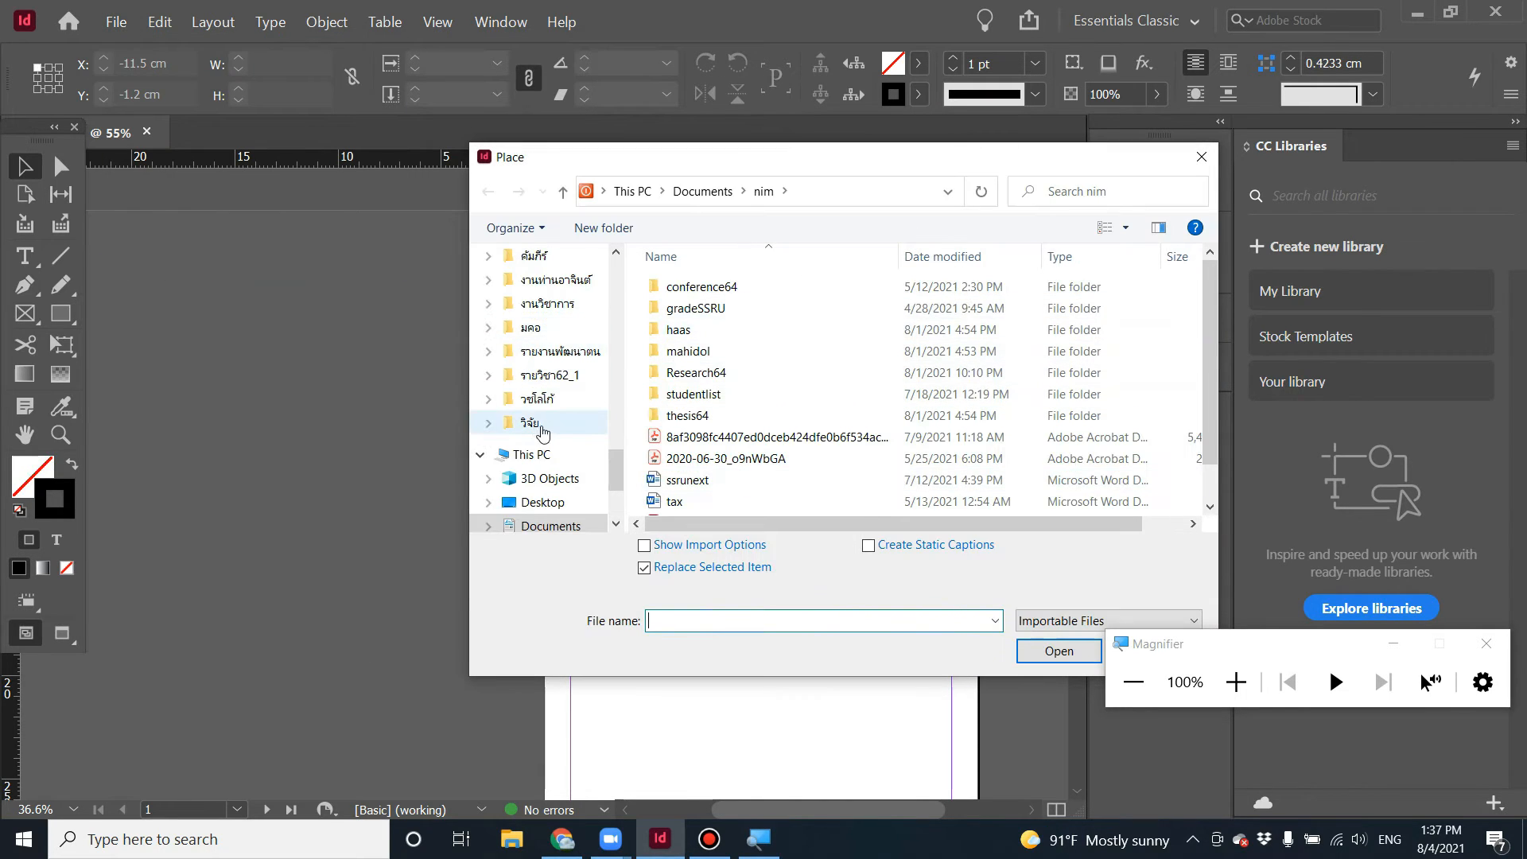
scroll(549, 480, "down", 2)
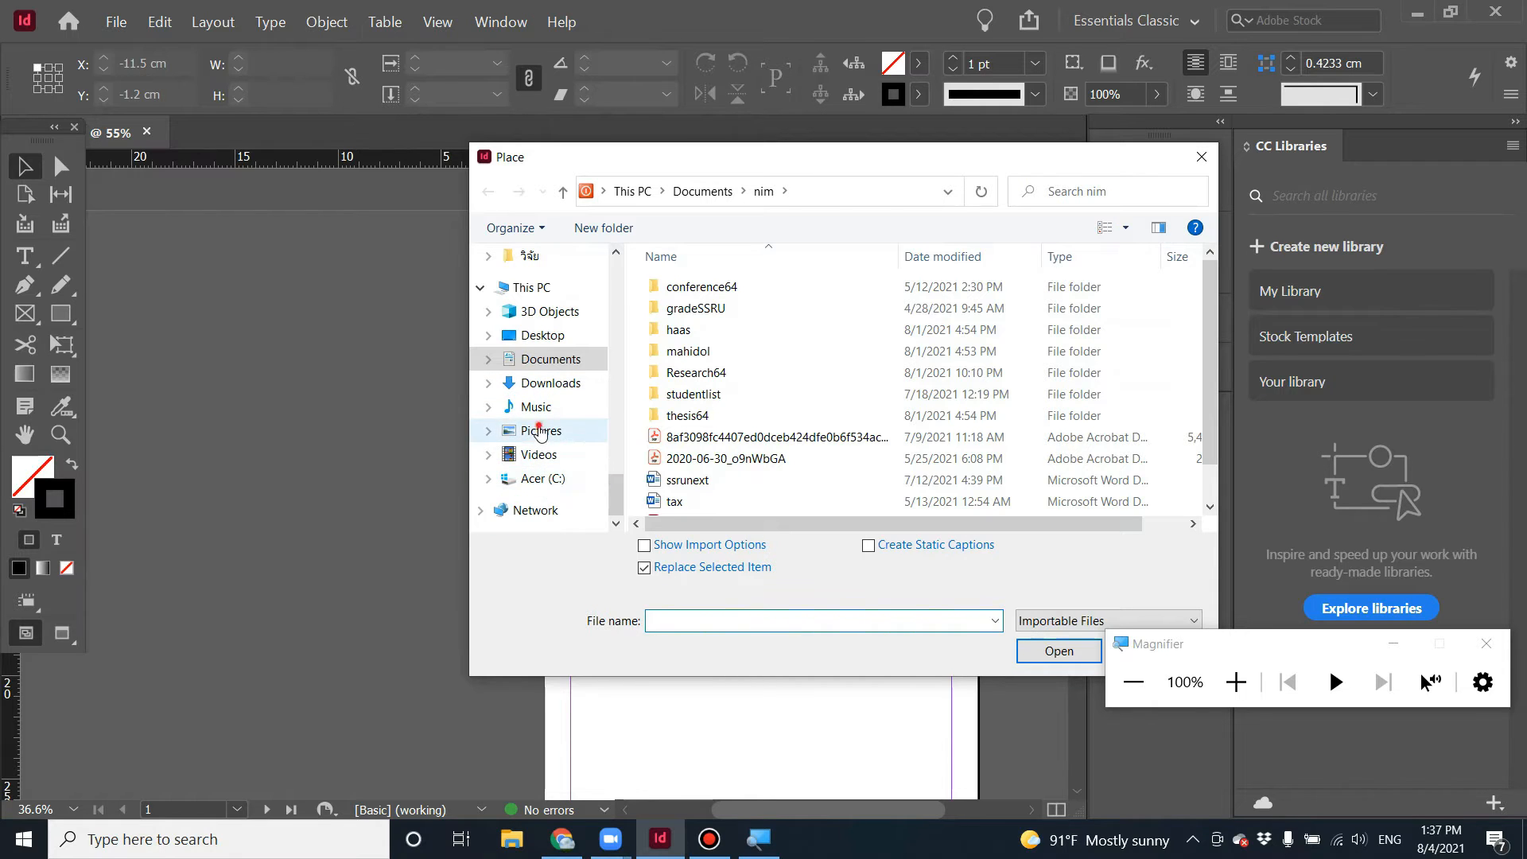
left_click(543, 430)
double_click(929, 312)
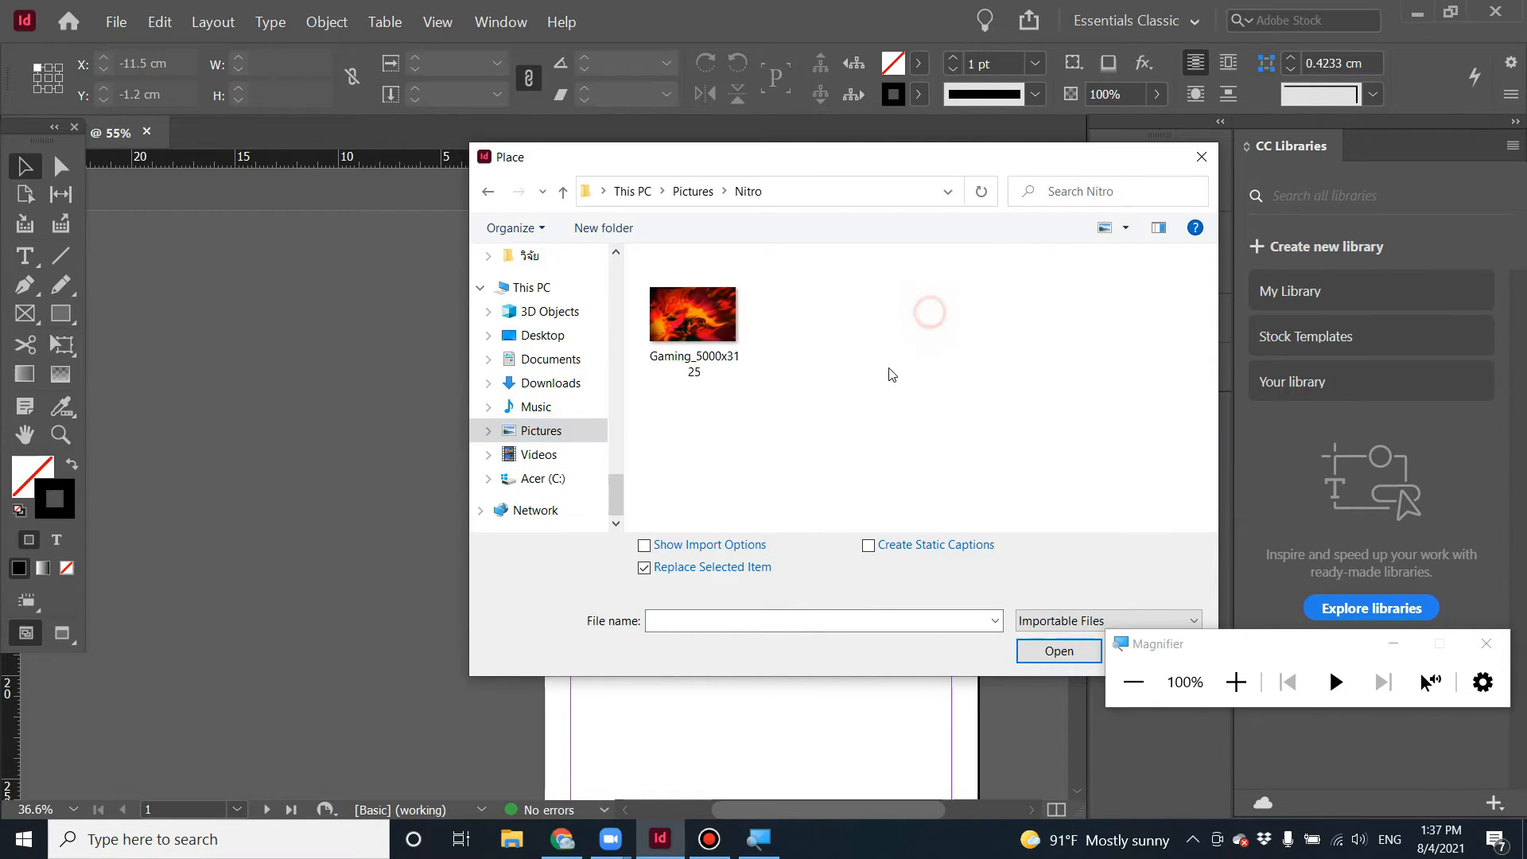
left_click(691, 318)
left_click(1059, 651)
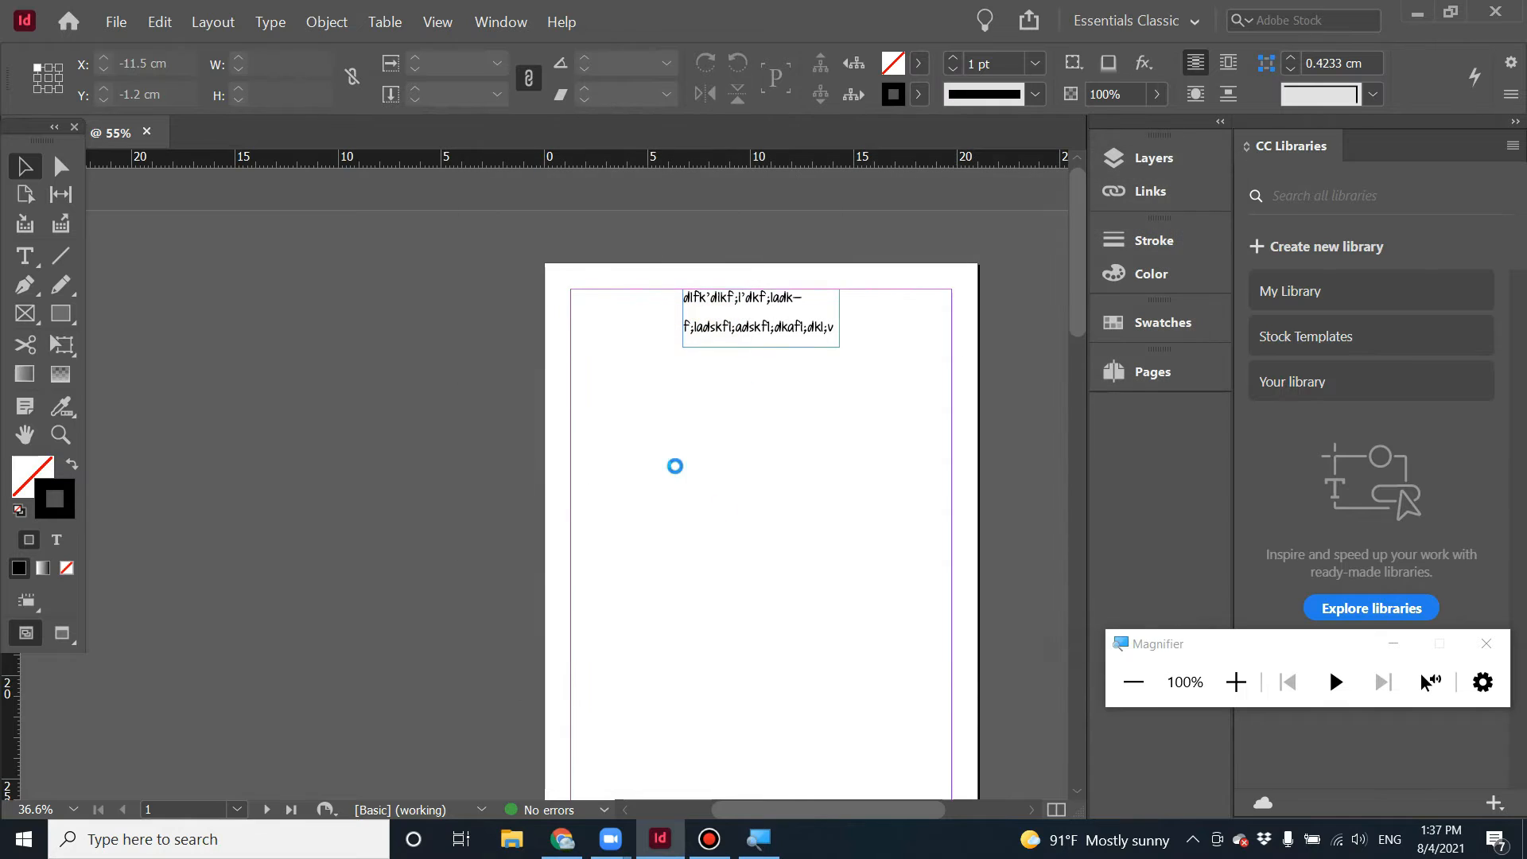
left_click(595, 425)
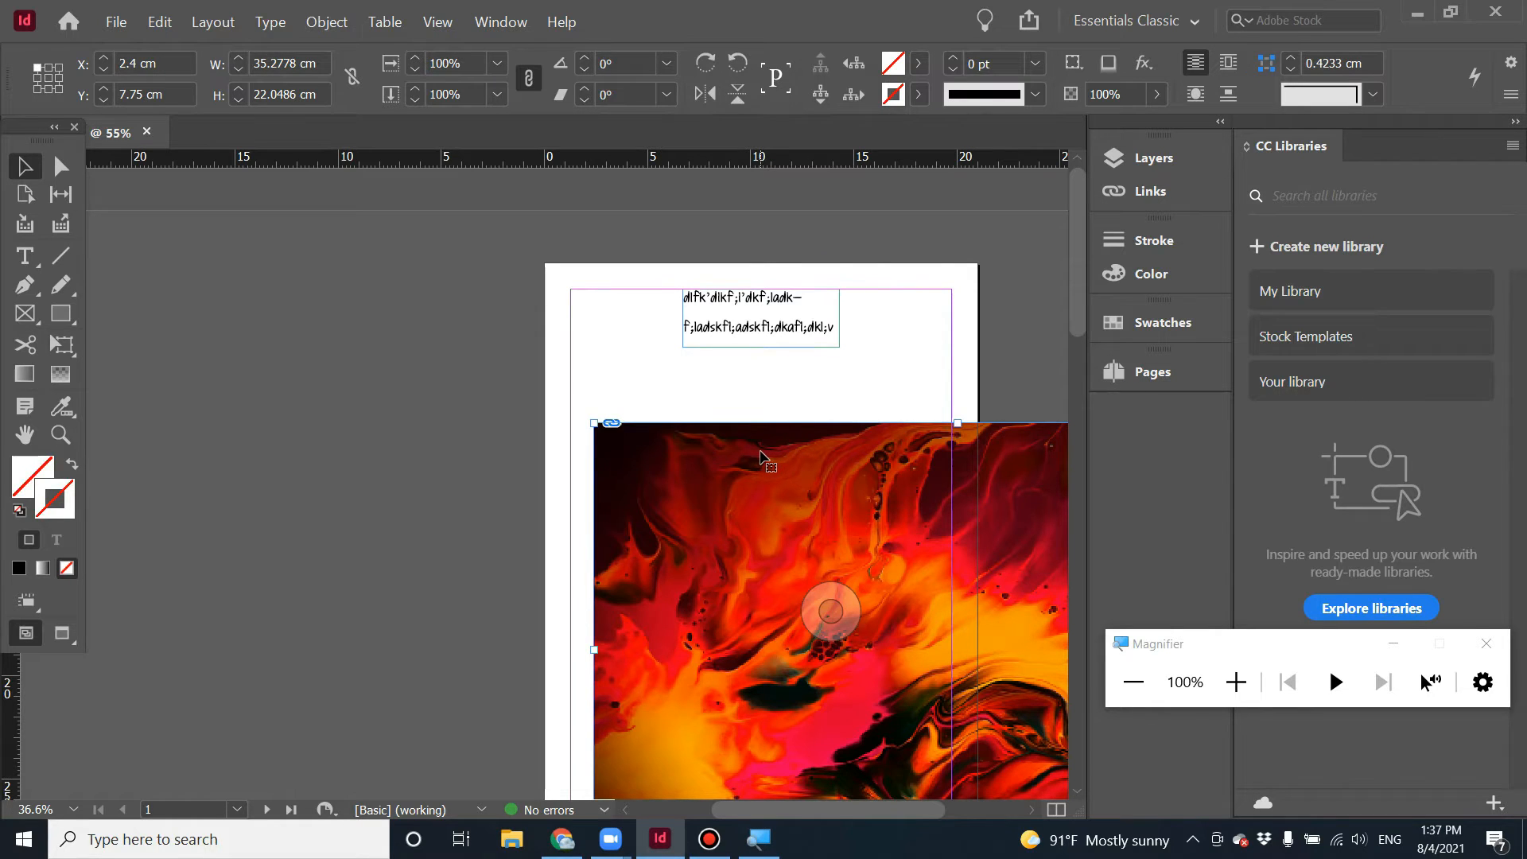
key("Delete")
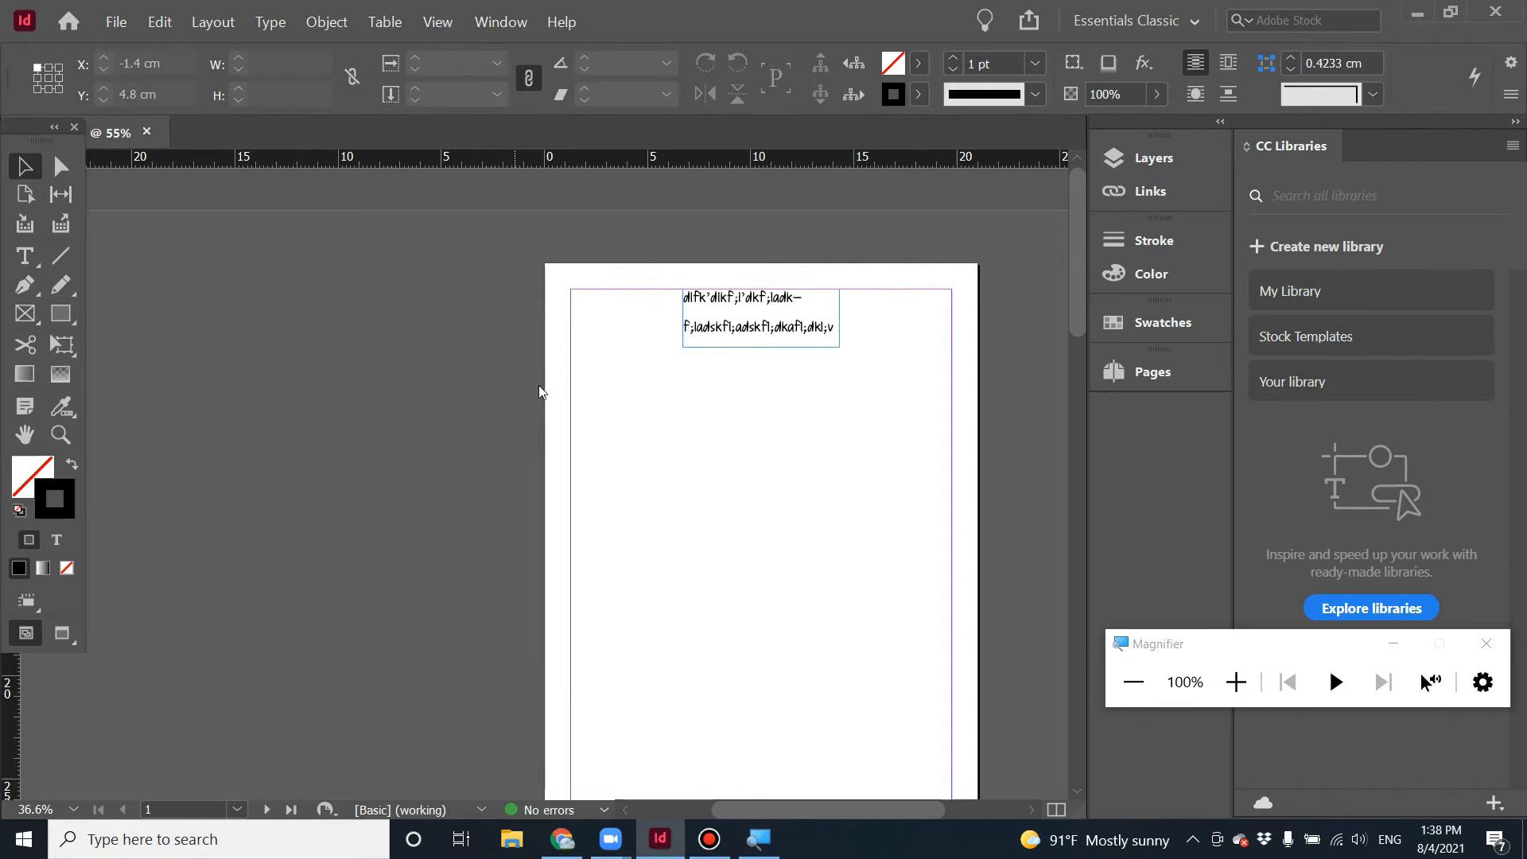
Place the Gaming_5000x3125 image in a frame drawn across the page width, about 18.5 × 8.4 cm, below the text.
key("ctrl+d")
left_click(702, 341)
left_click(1067, 656)
mouse_move(570, 384)
left_mouse_down()
mouse_move(948, 582)
mouse_move(933, 559)
mouse_move(953, 557)
left_mouse_up()
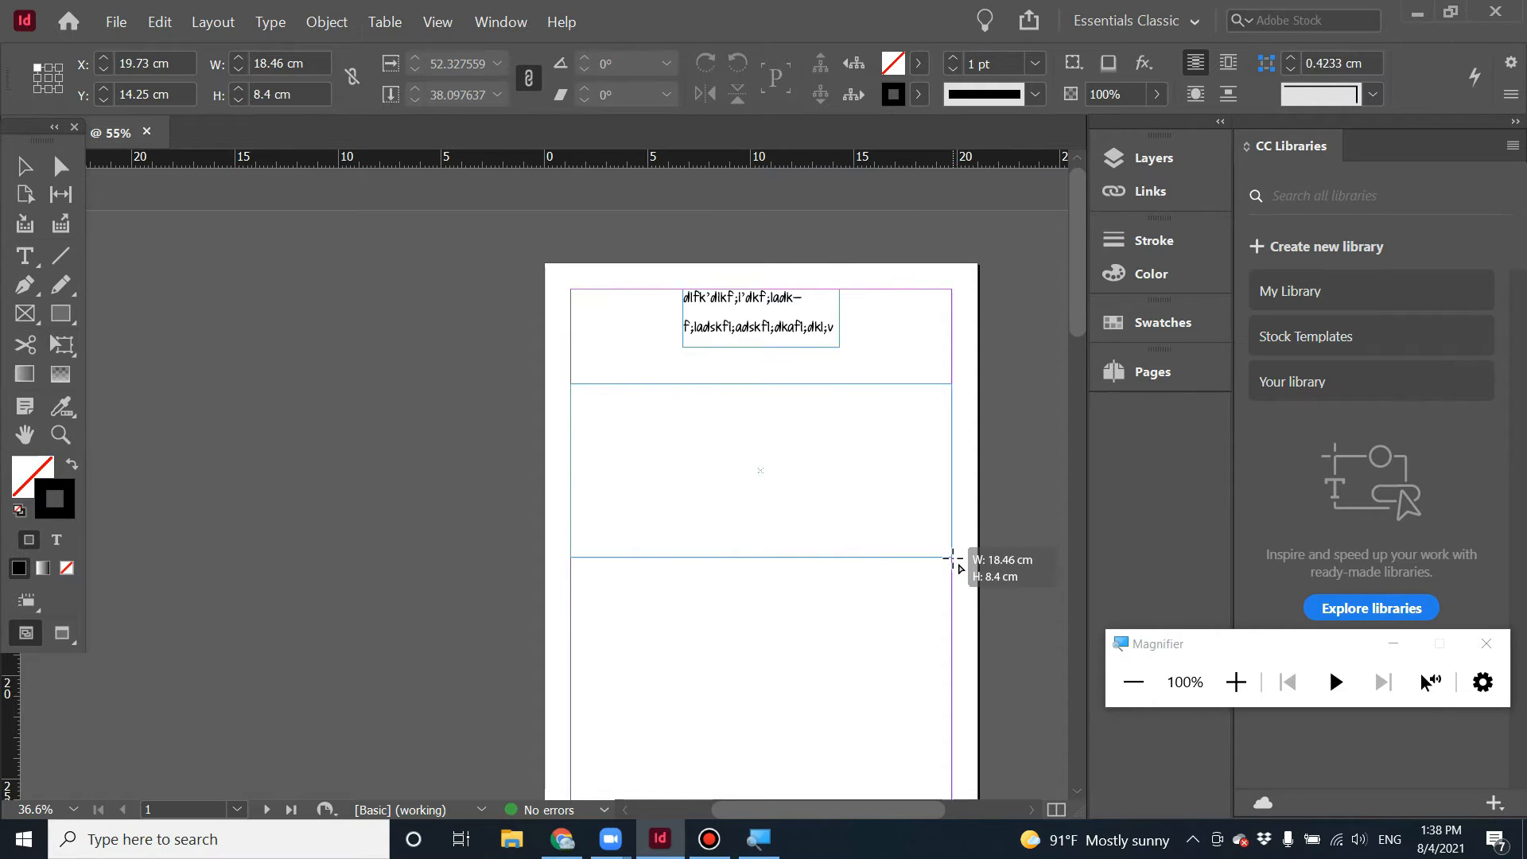
left_click_drag(953, 558, 953, 558)
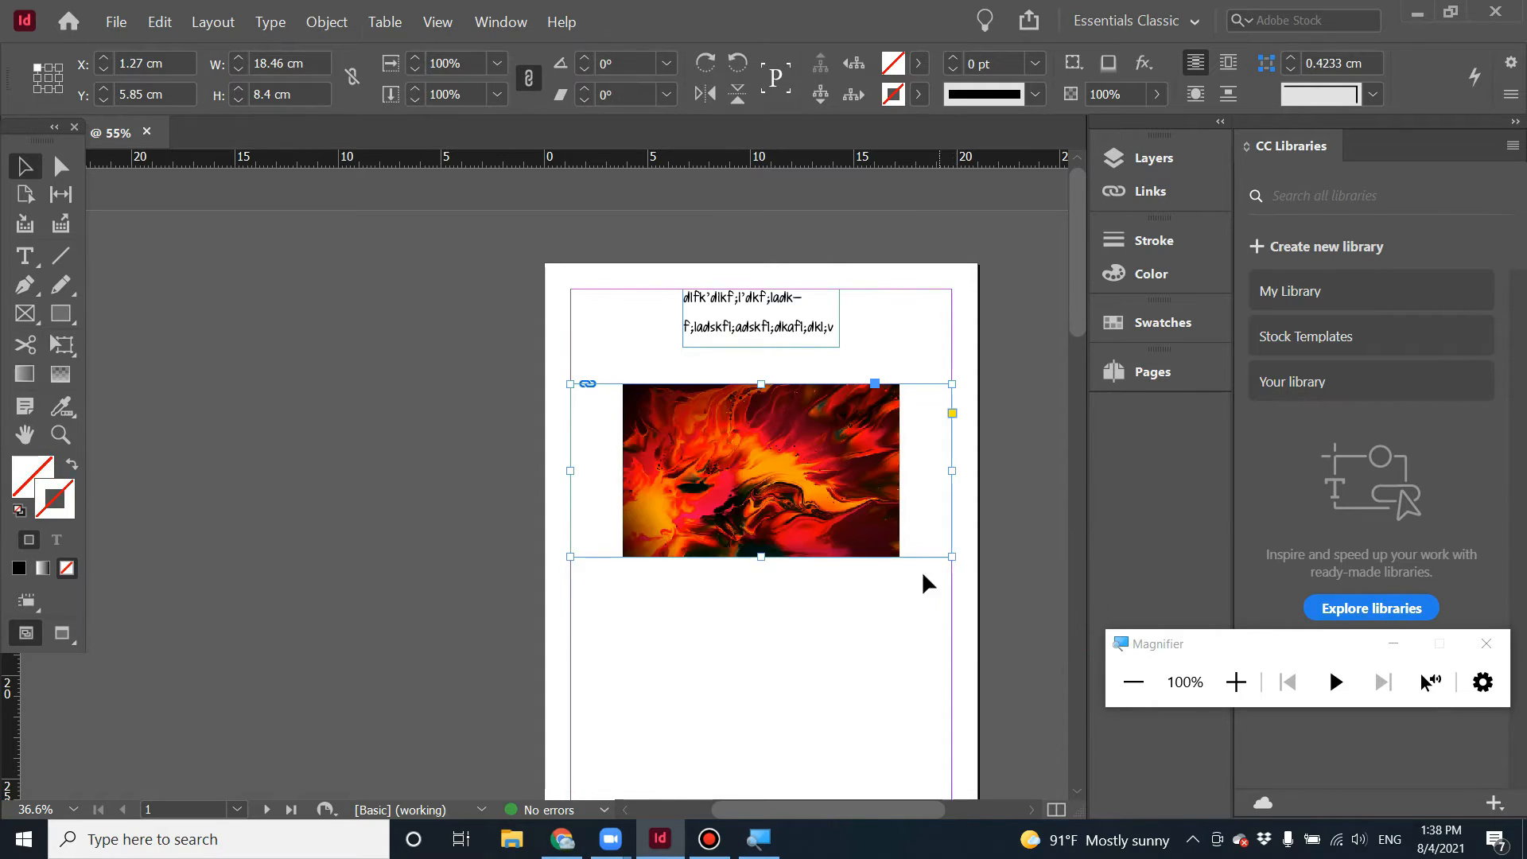
Move the image frame lower on page 1, to about 7.3 cm from the top.
left_click(899, 623)
left_click(840, 524)
mouse_move(844, 549)
left_mouse_down()
mouse_move(846, 606)
mouse_move(853, 576)
left_mouse_up()
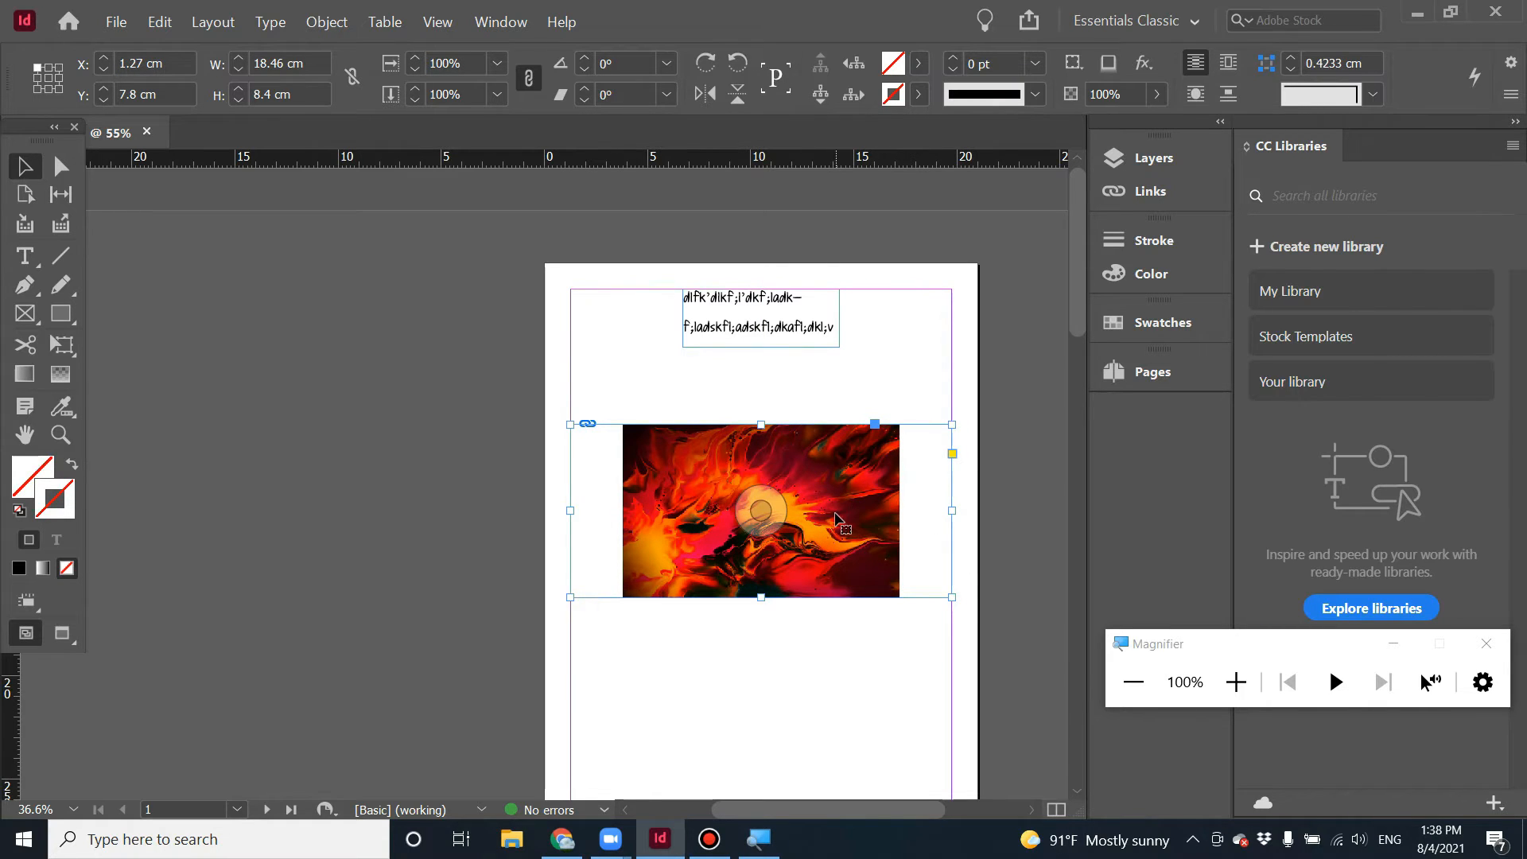
double_click(852, 521)
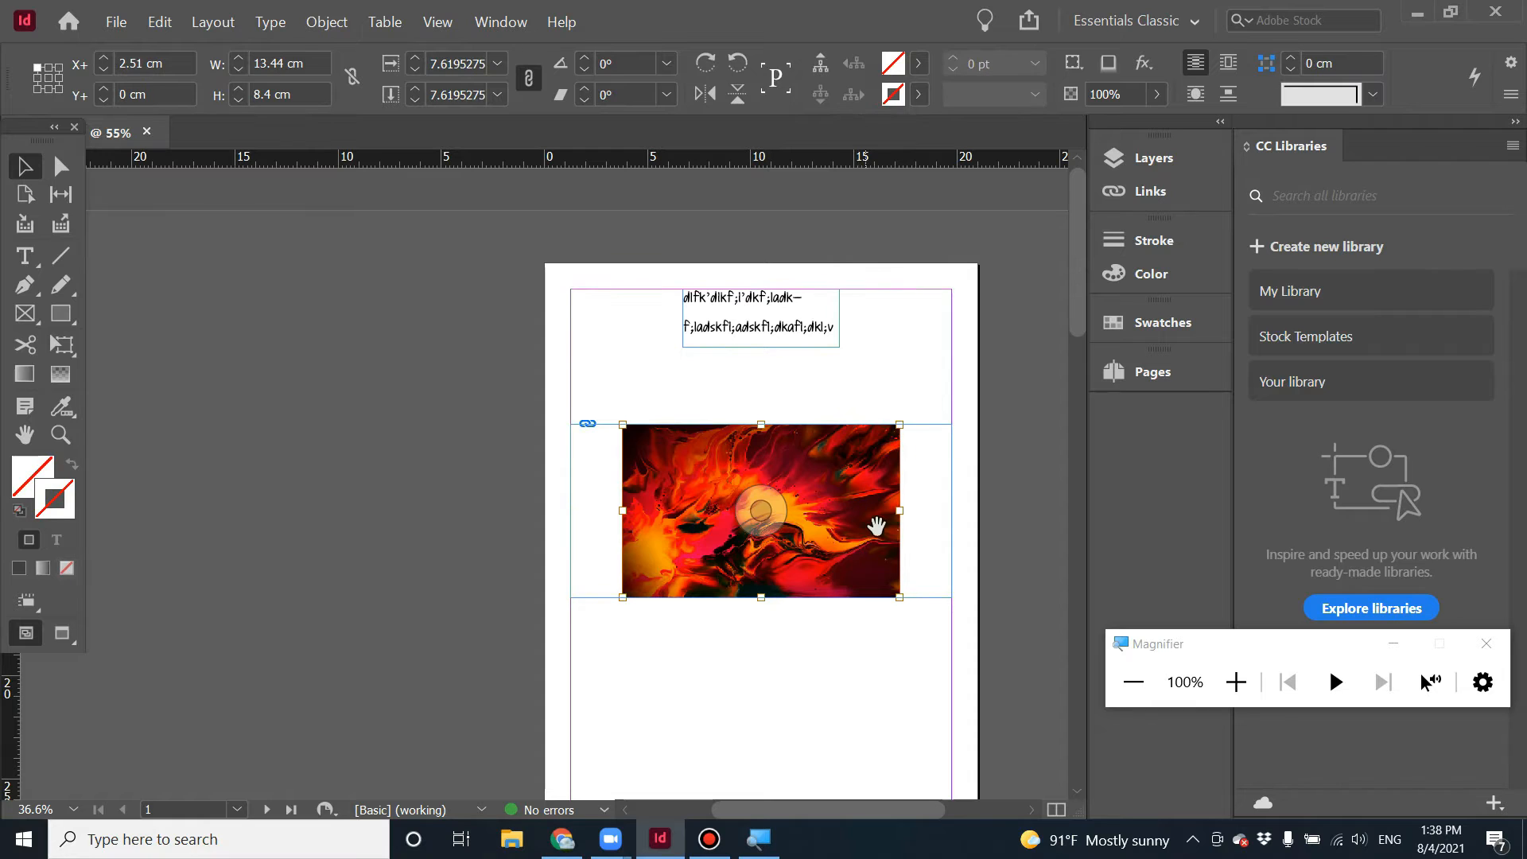
left_click(832, 733)
left_click(833, 549)
key("ctrl+equal")
key("ctrl+equal")
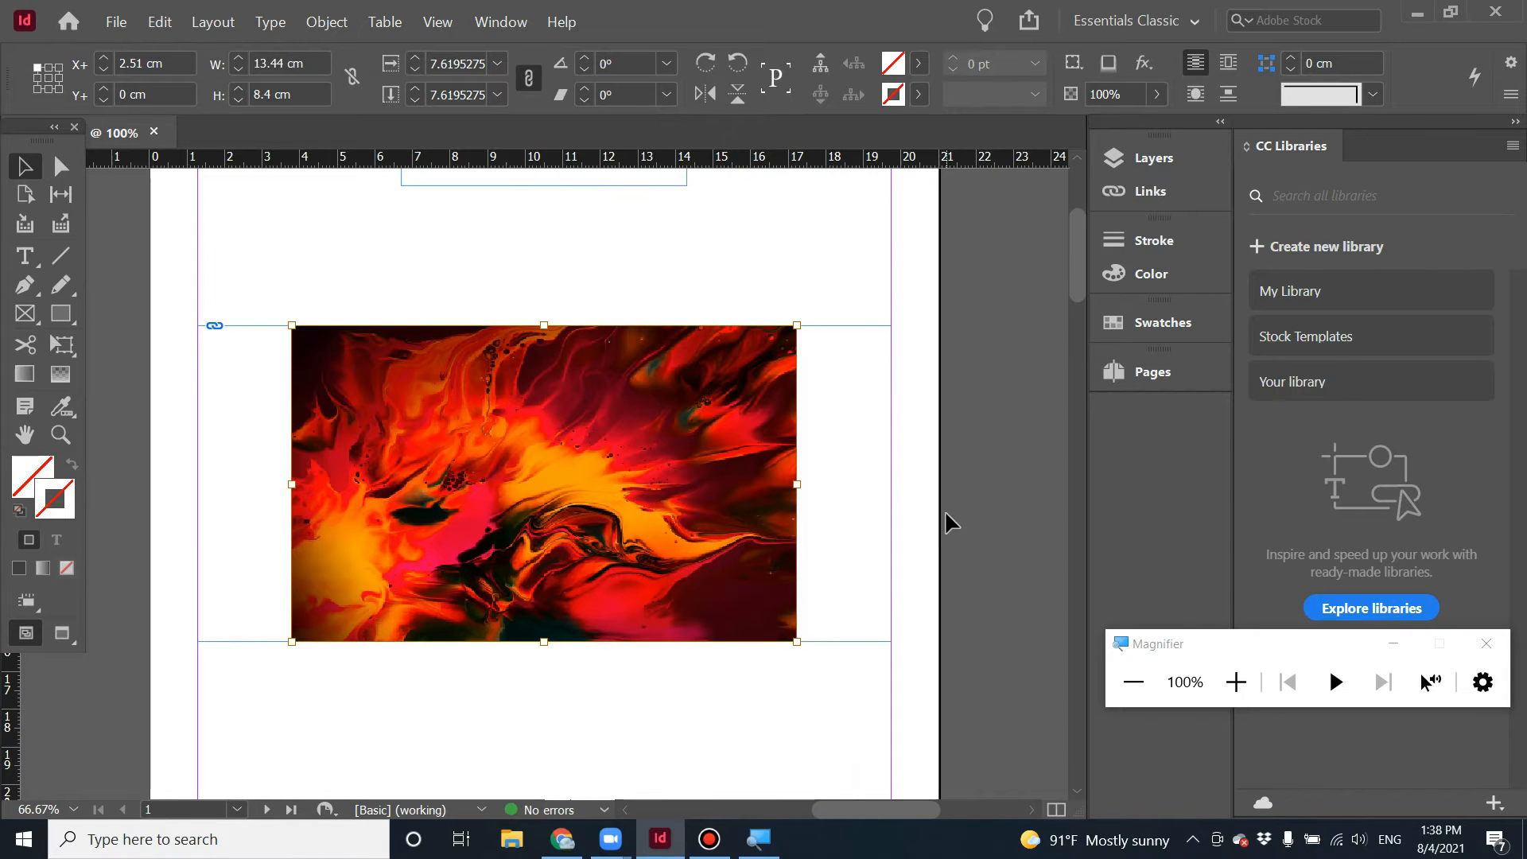
left_click(480, 705)
left_click(669, 596)
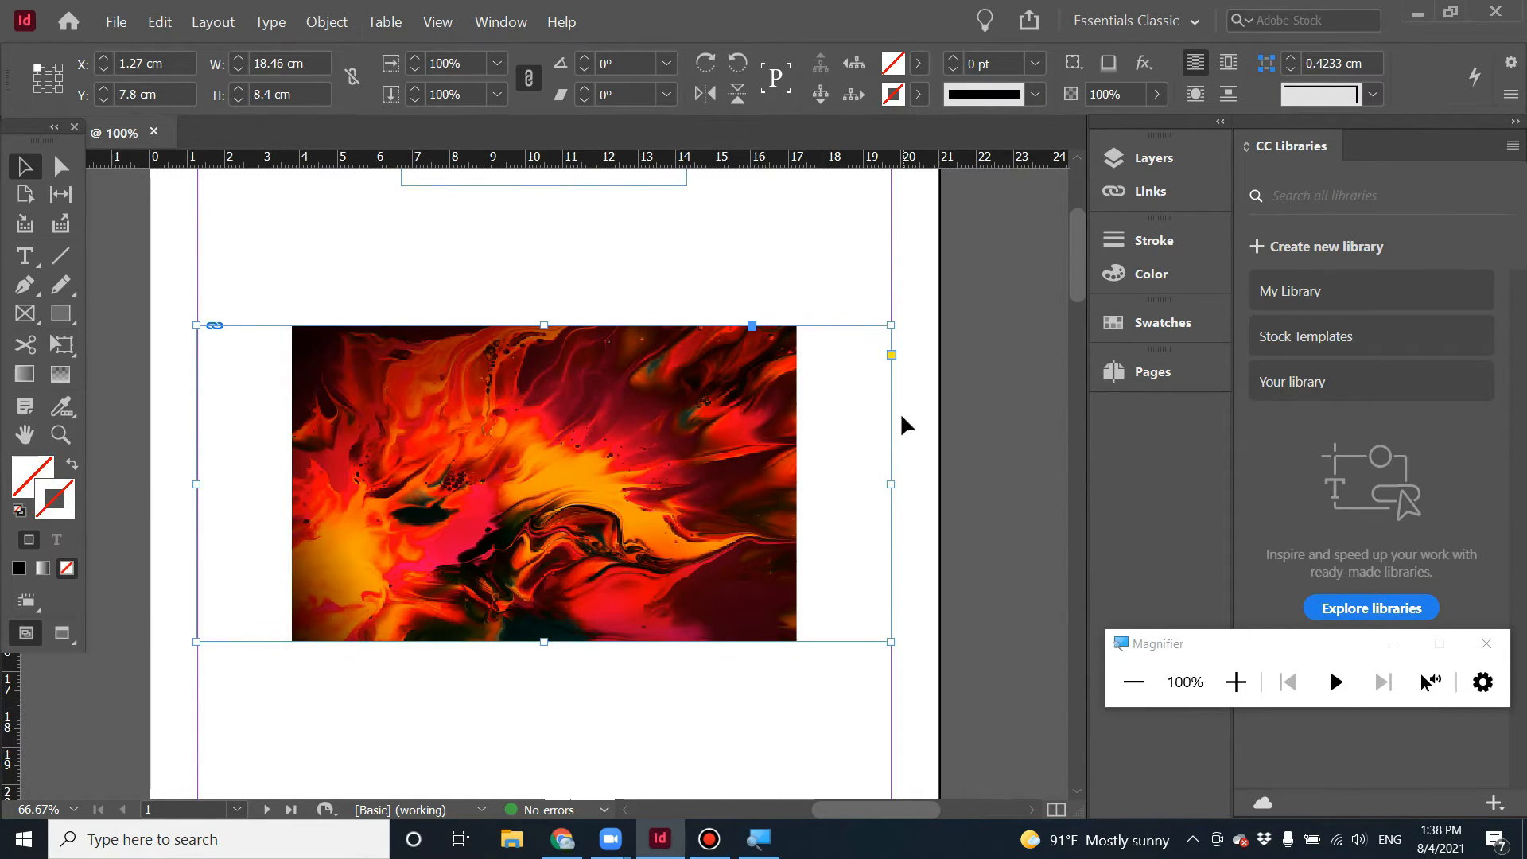
mouse_move(747, 575)
left_mouse_down()
mouse_move(657, 531)
mouse_move(774, 556)
mouse_move(742, 567)
left_mouse_up()
Enlarge the image inside its frame to about 19.65 × 12.28 cm so it fills the frame width.
left_click(694, 696)
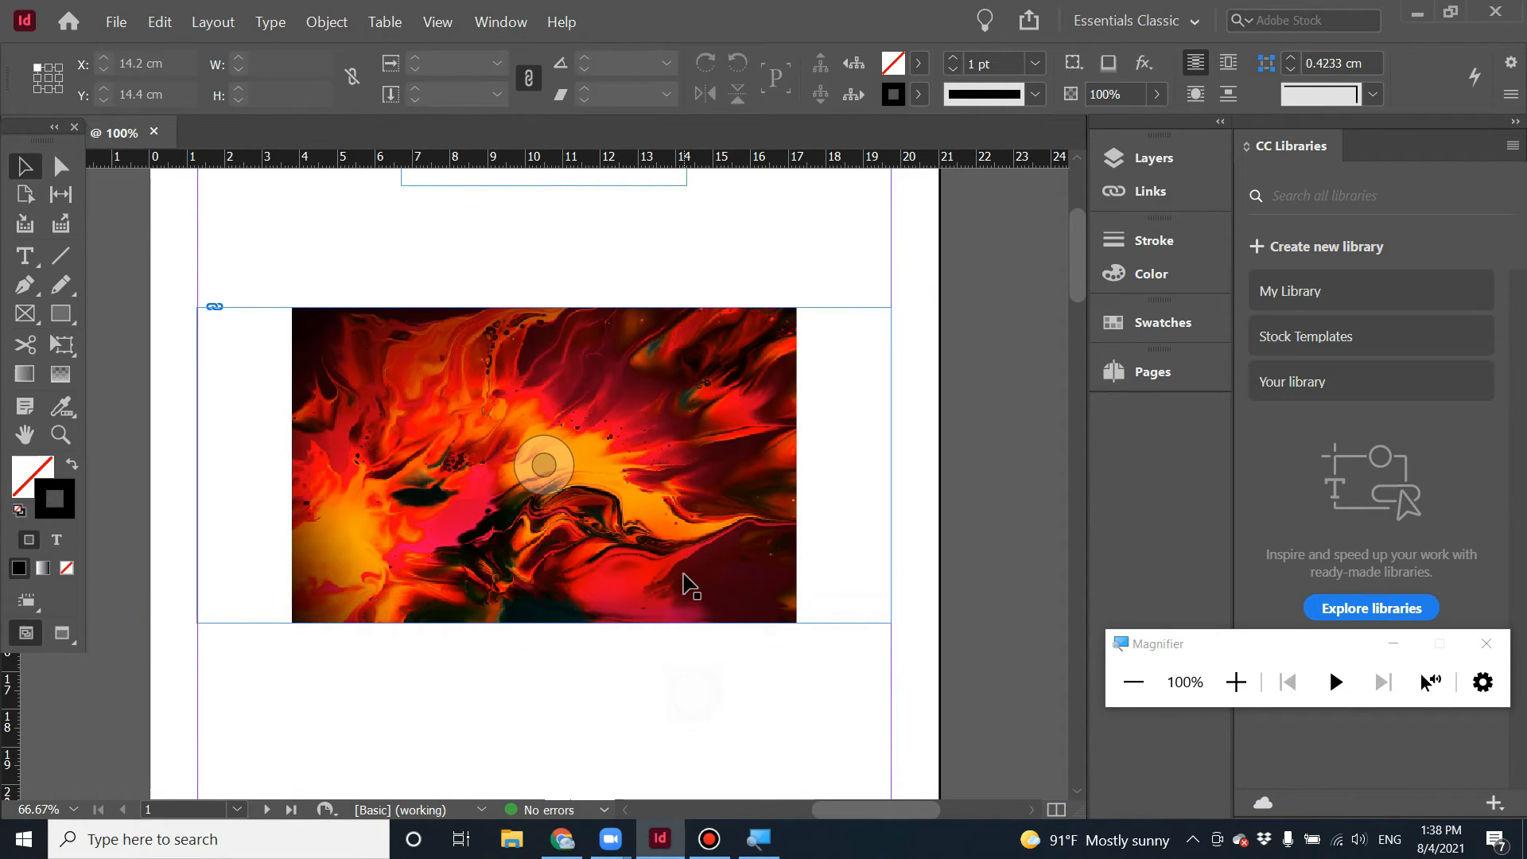
left_click(539, 467)
left_click(544, 471)
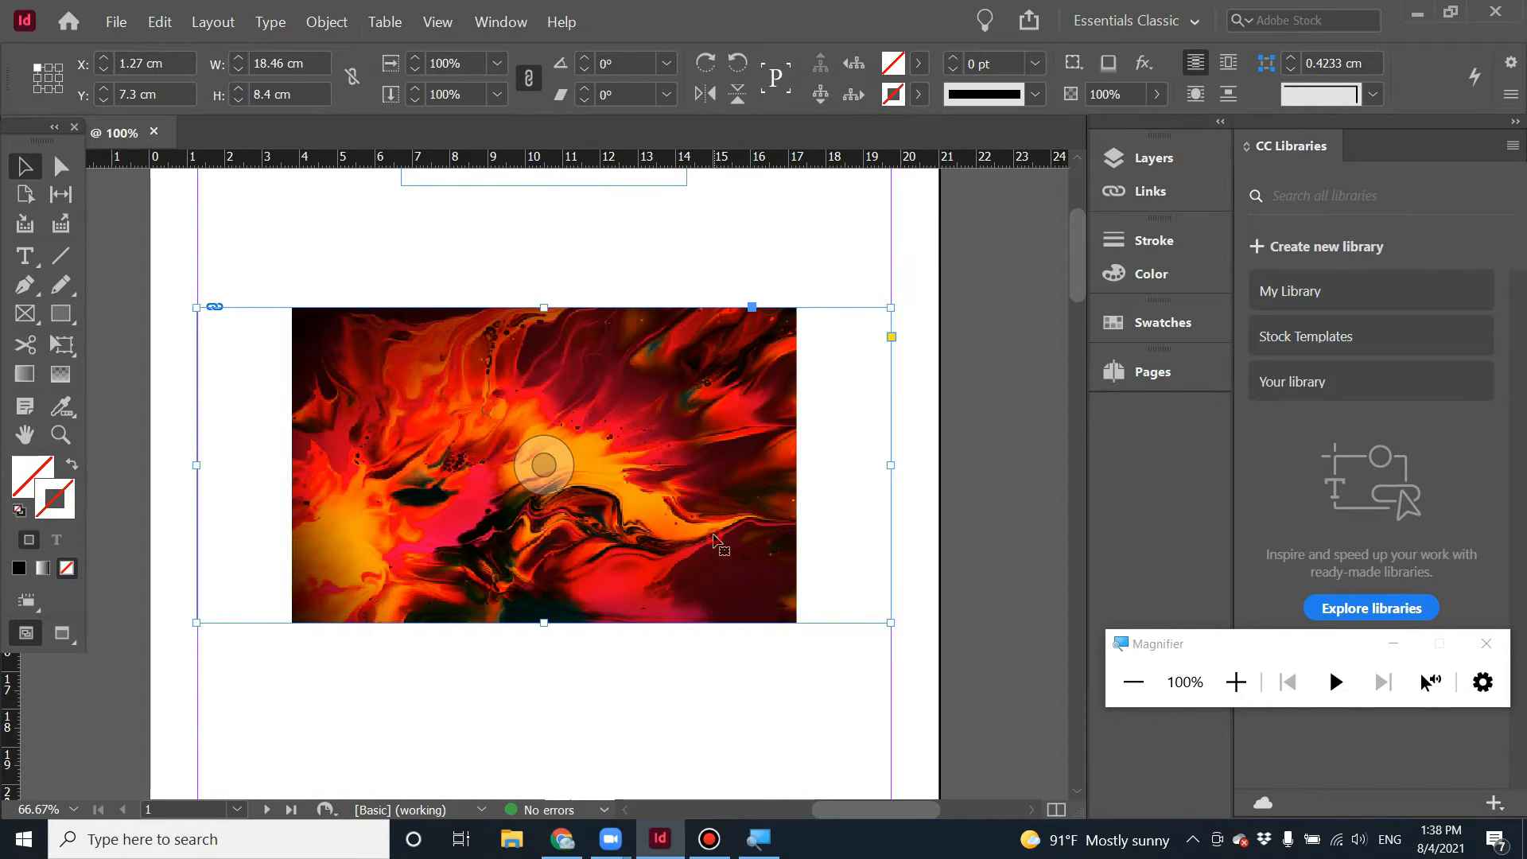
left_click(544, 465)
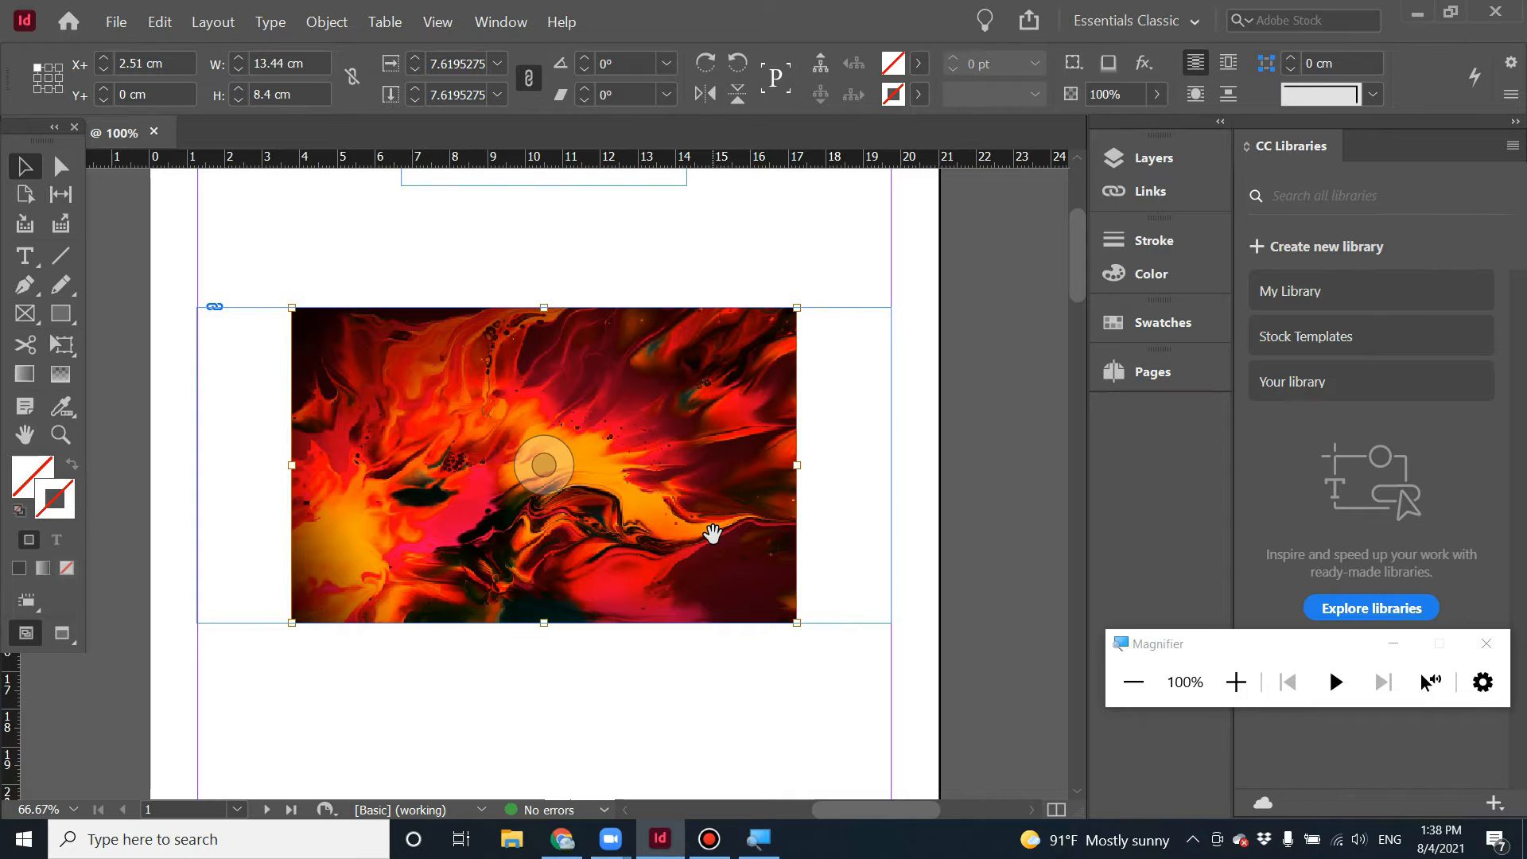
key("ctrl+equal")
key("ctrl+equal")
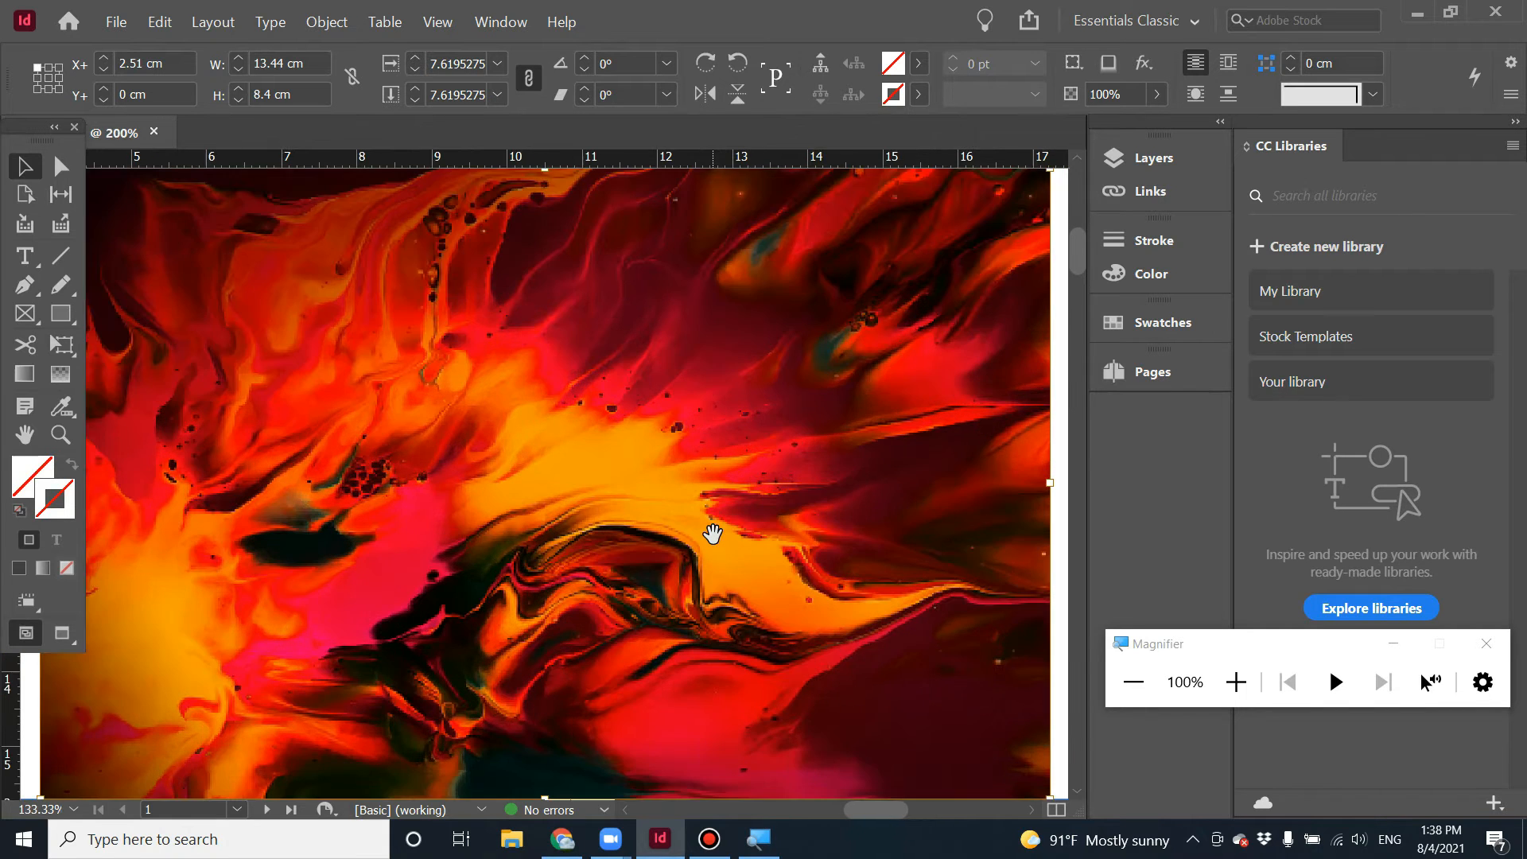
key("ctrl+minus")
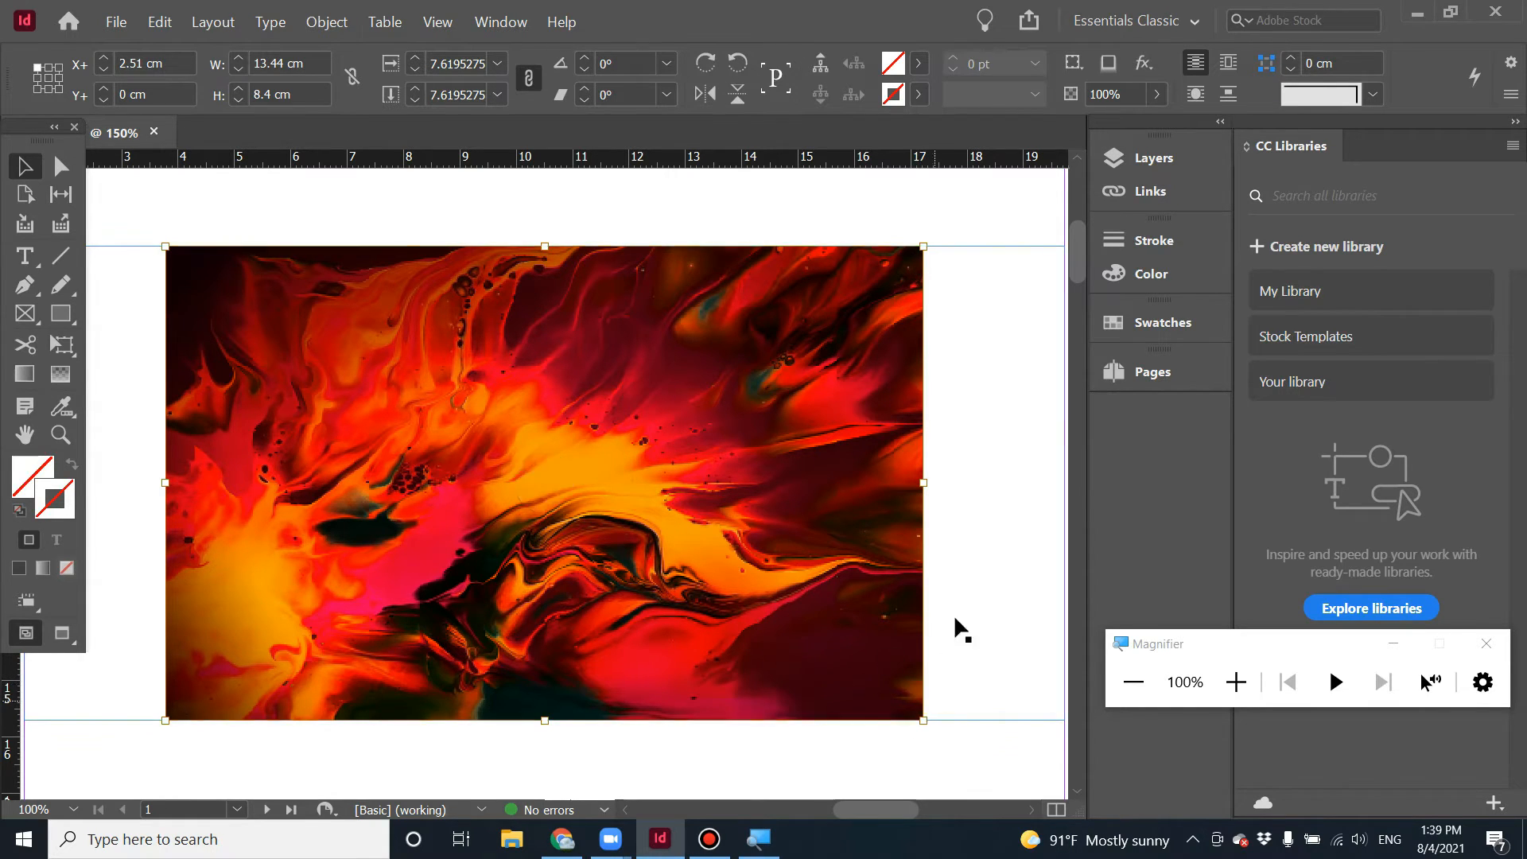
key("ctrl+minus")
key("ctrl+minus")
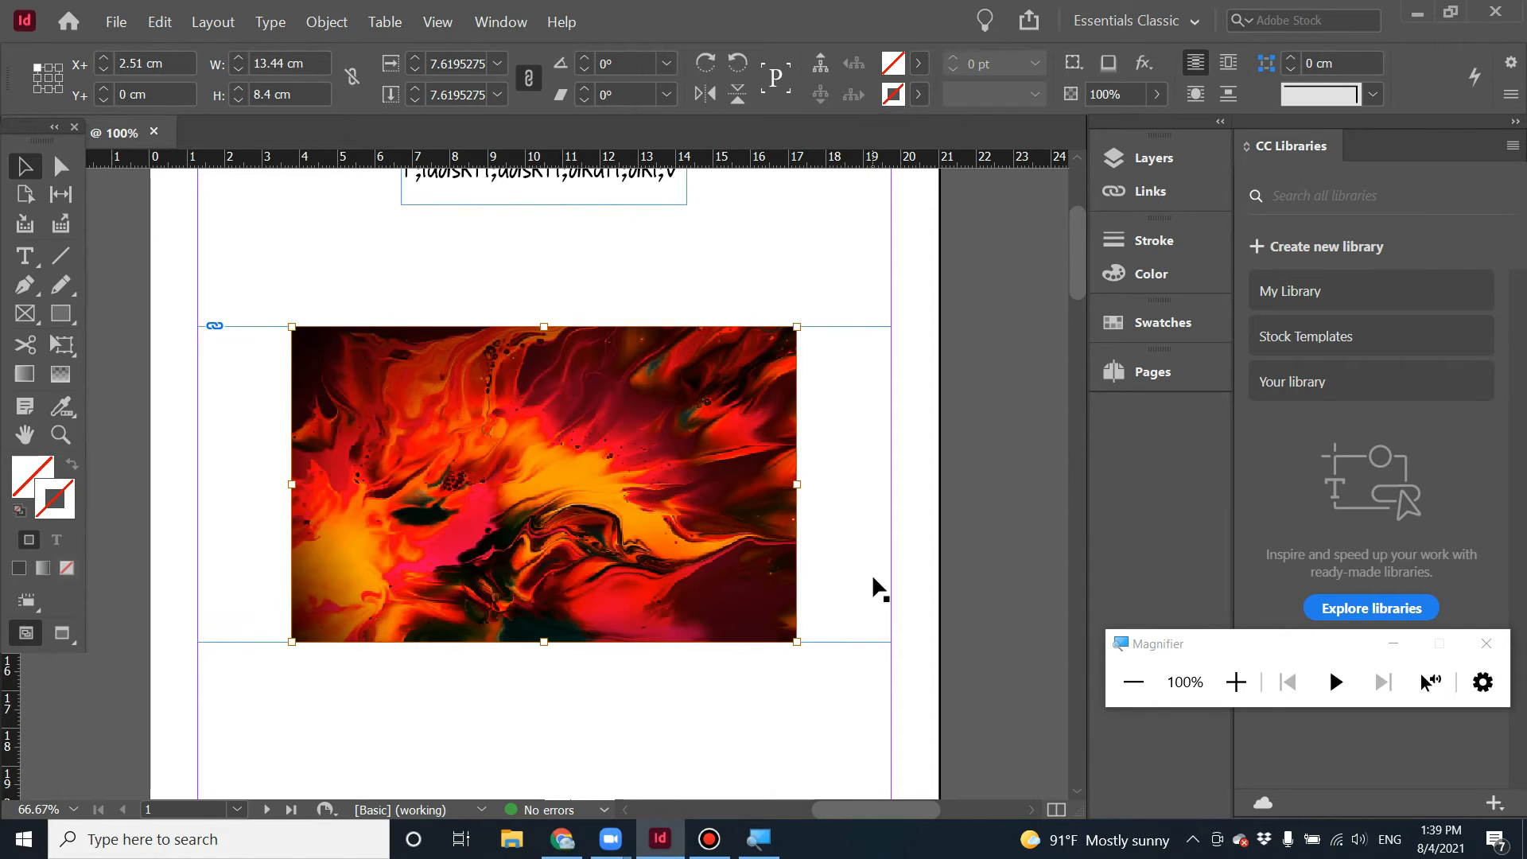
left_click_drag(795, 640, 847, 724)
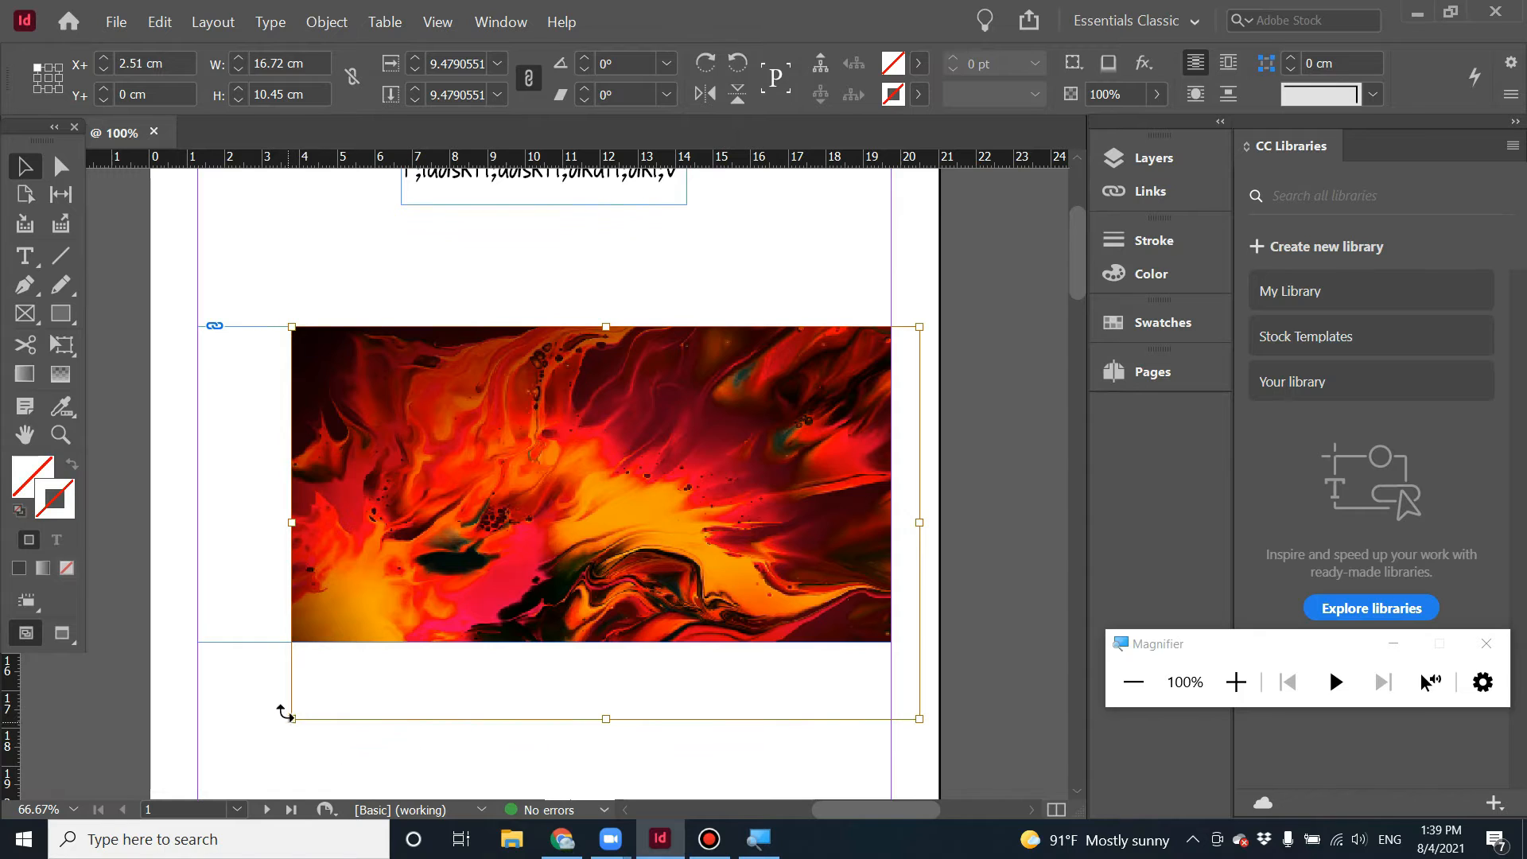
left_click_drag(293, 719, 180, 747)
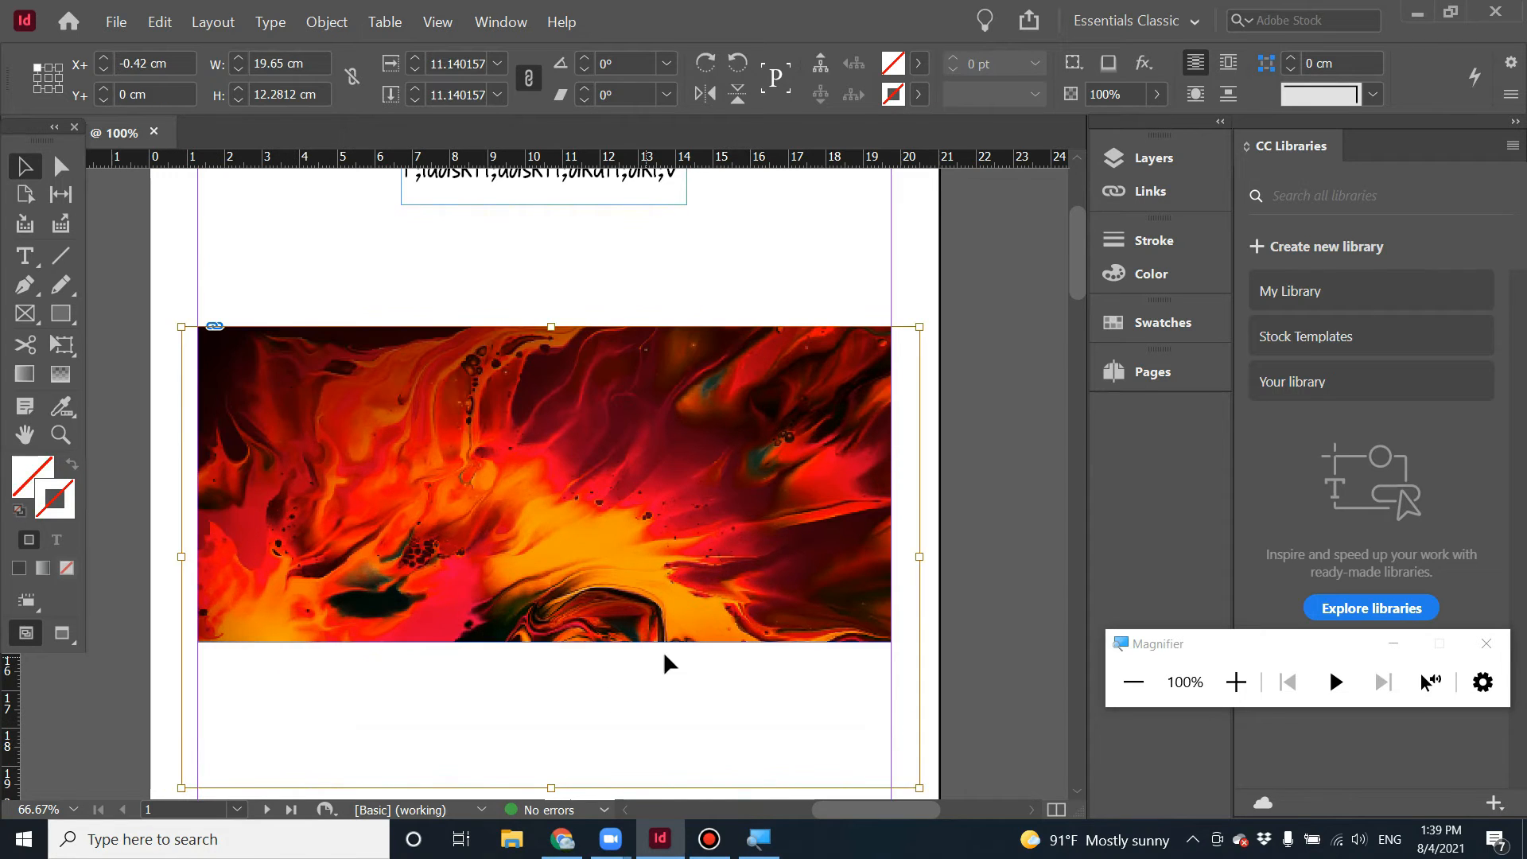
left_click(519, 254)
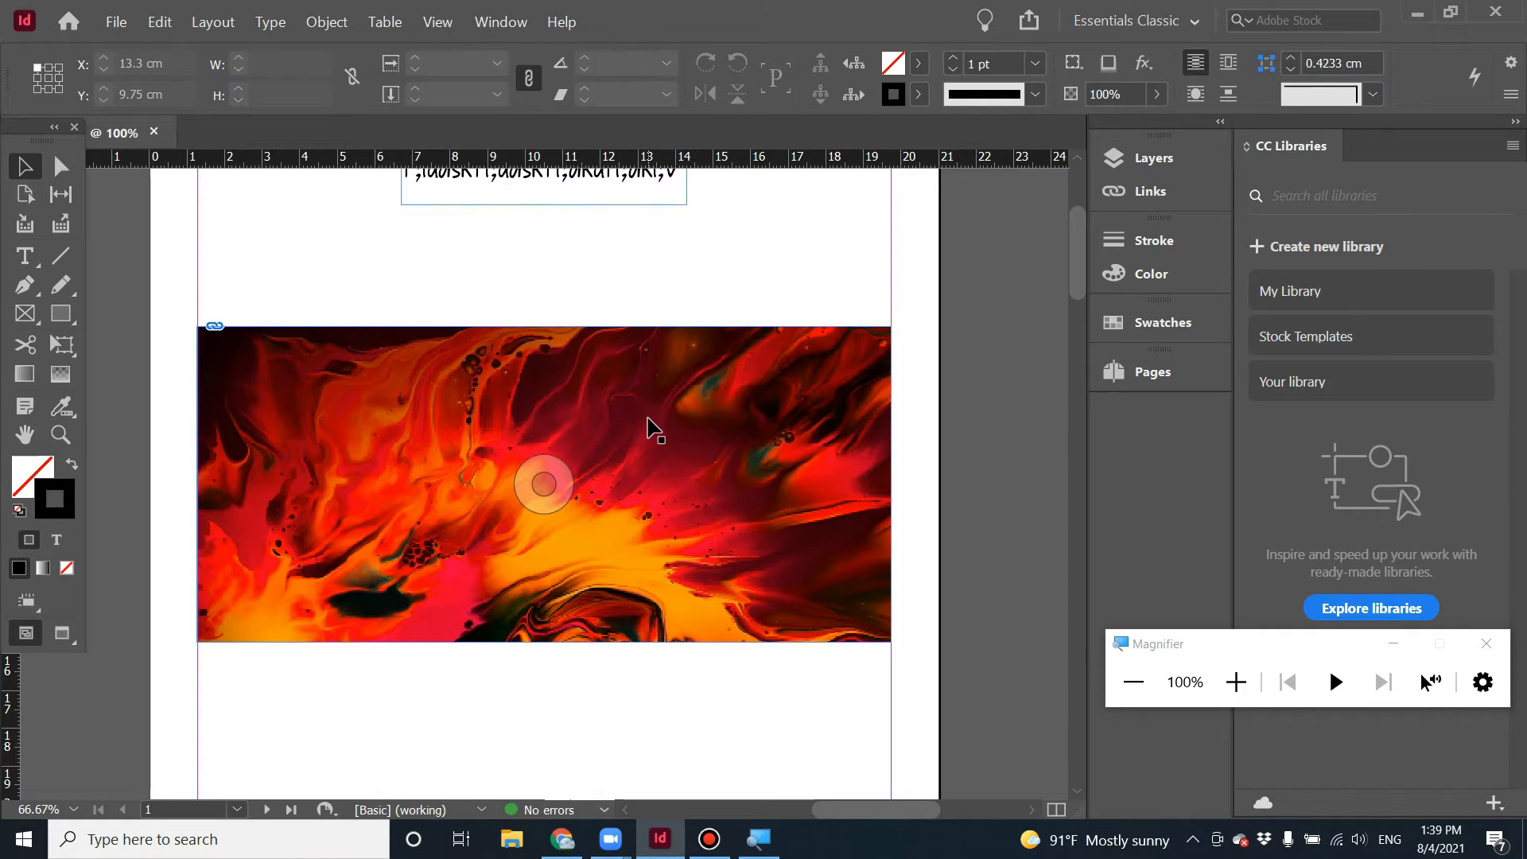
Switch the display performance to Fast Display.
left_click(493, 31)
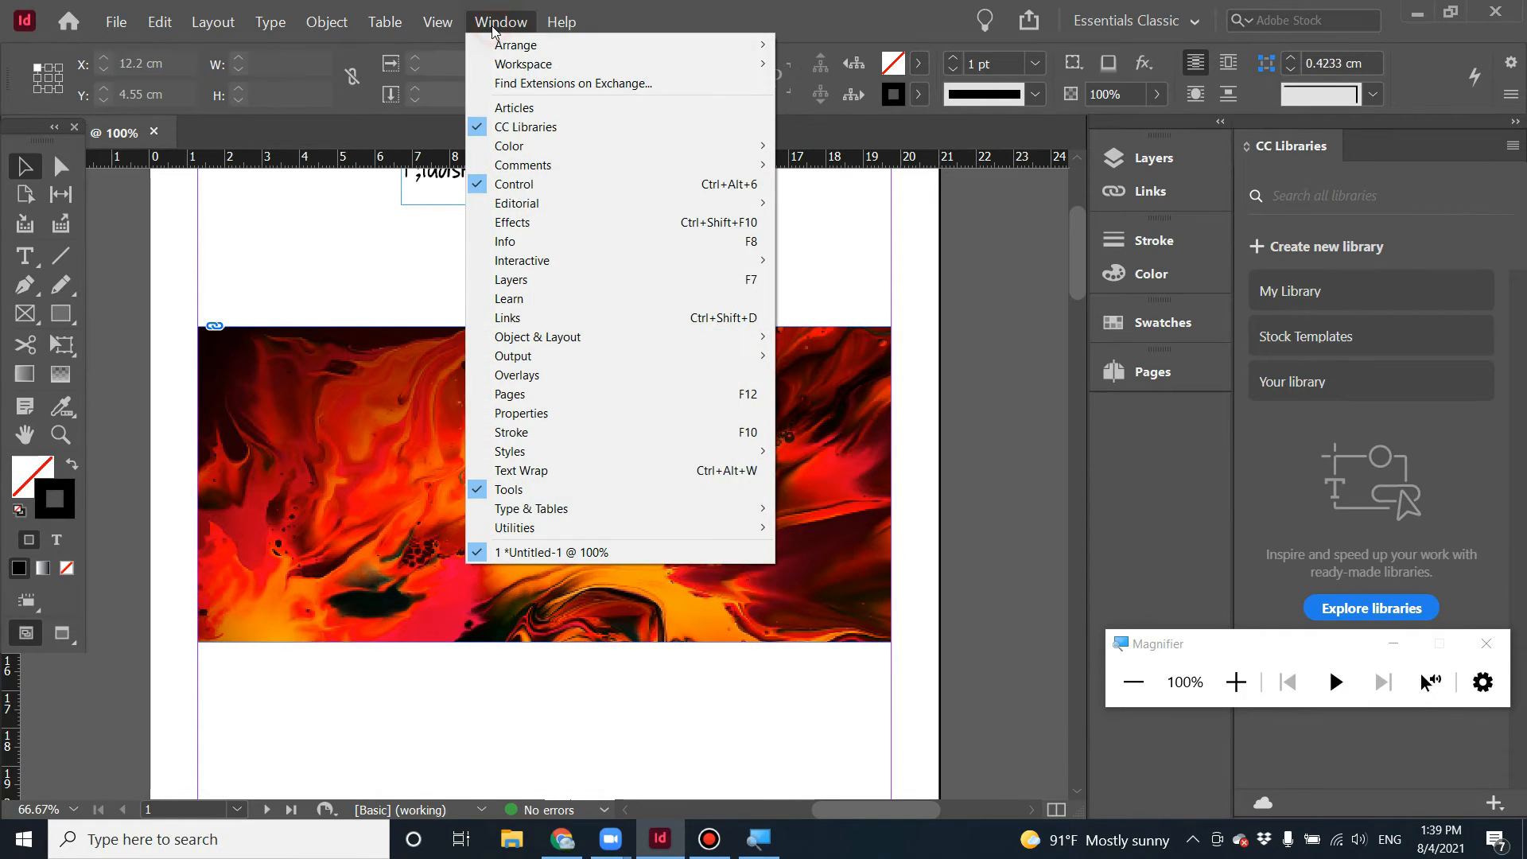
mouse_move(419, 20)
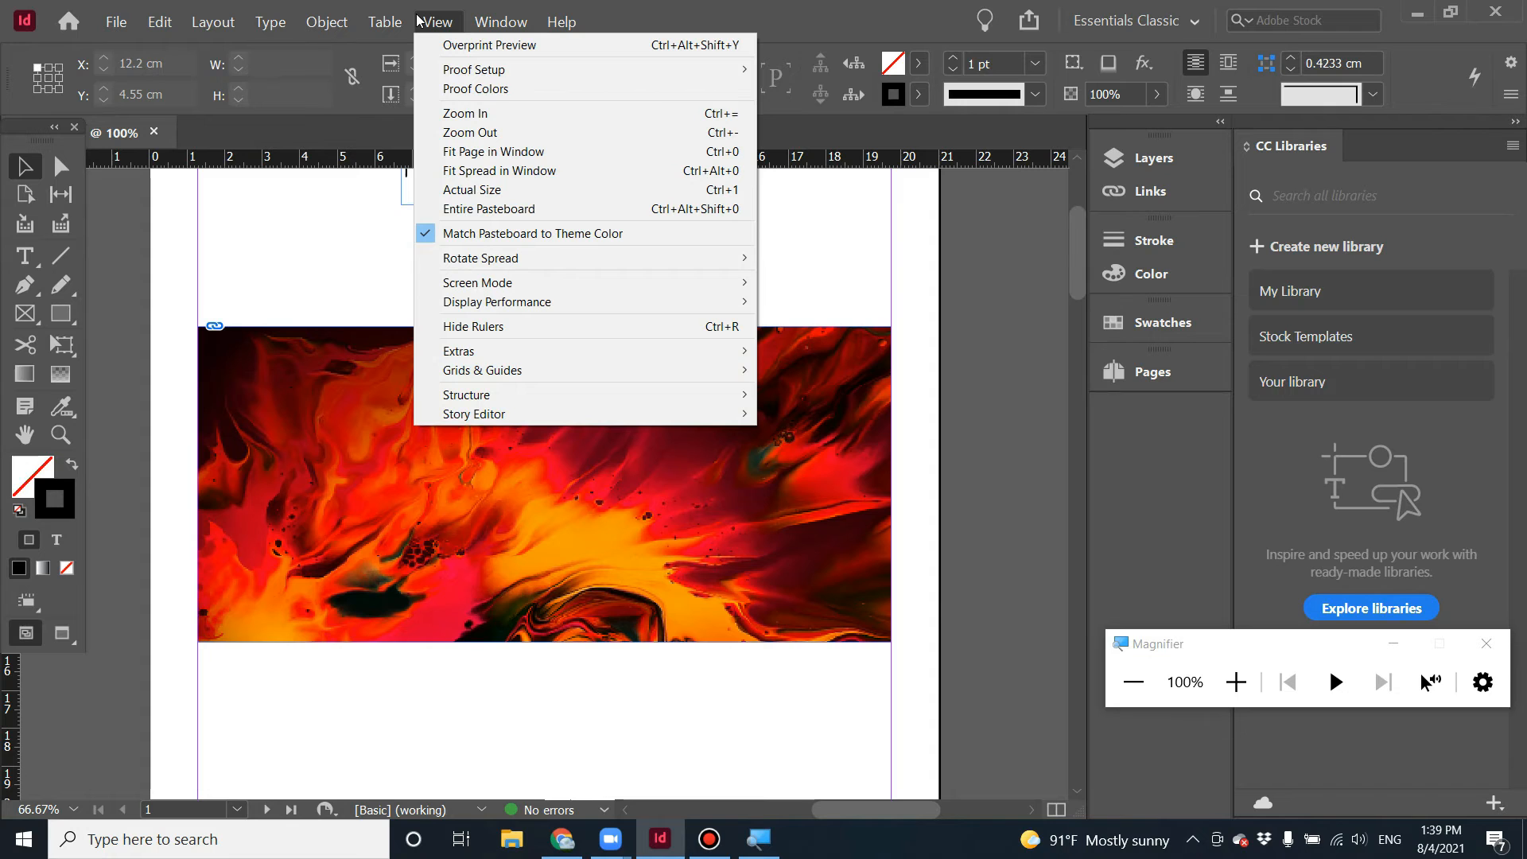
mouse_move(601, 305)
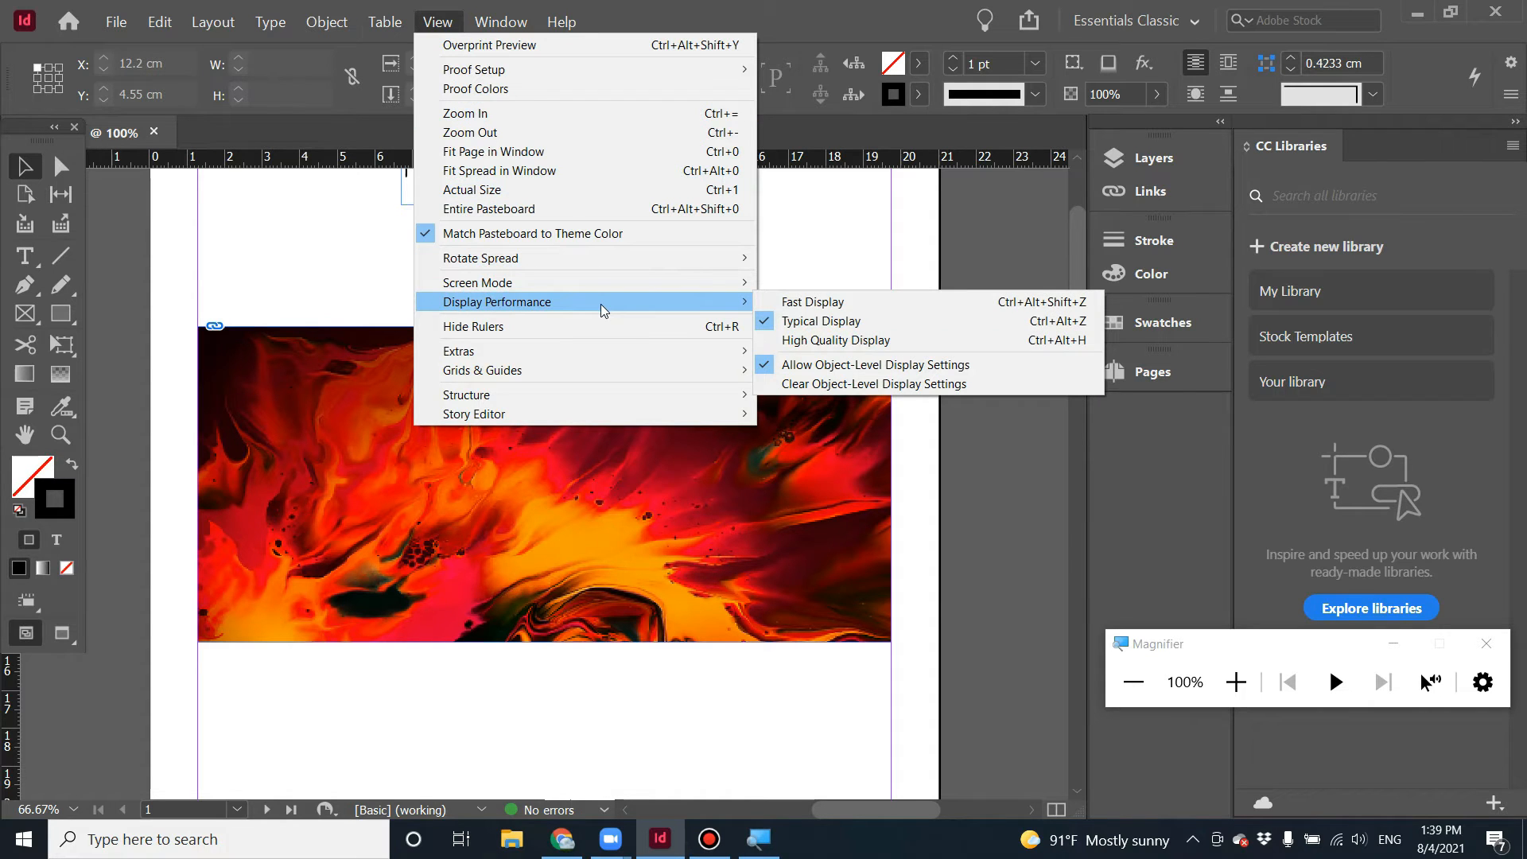
key("super+plus")
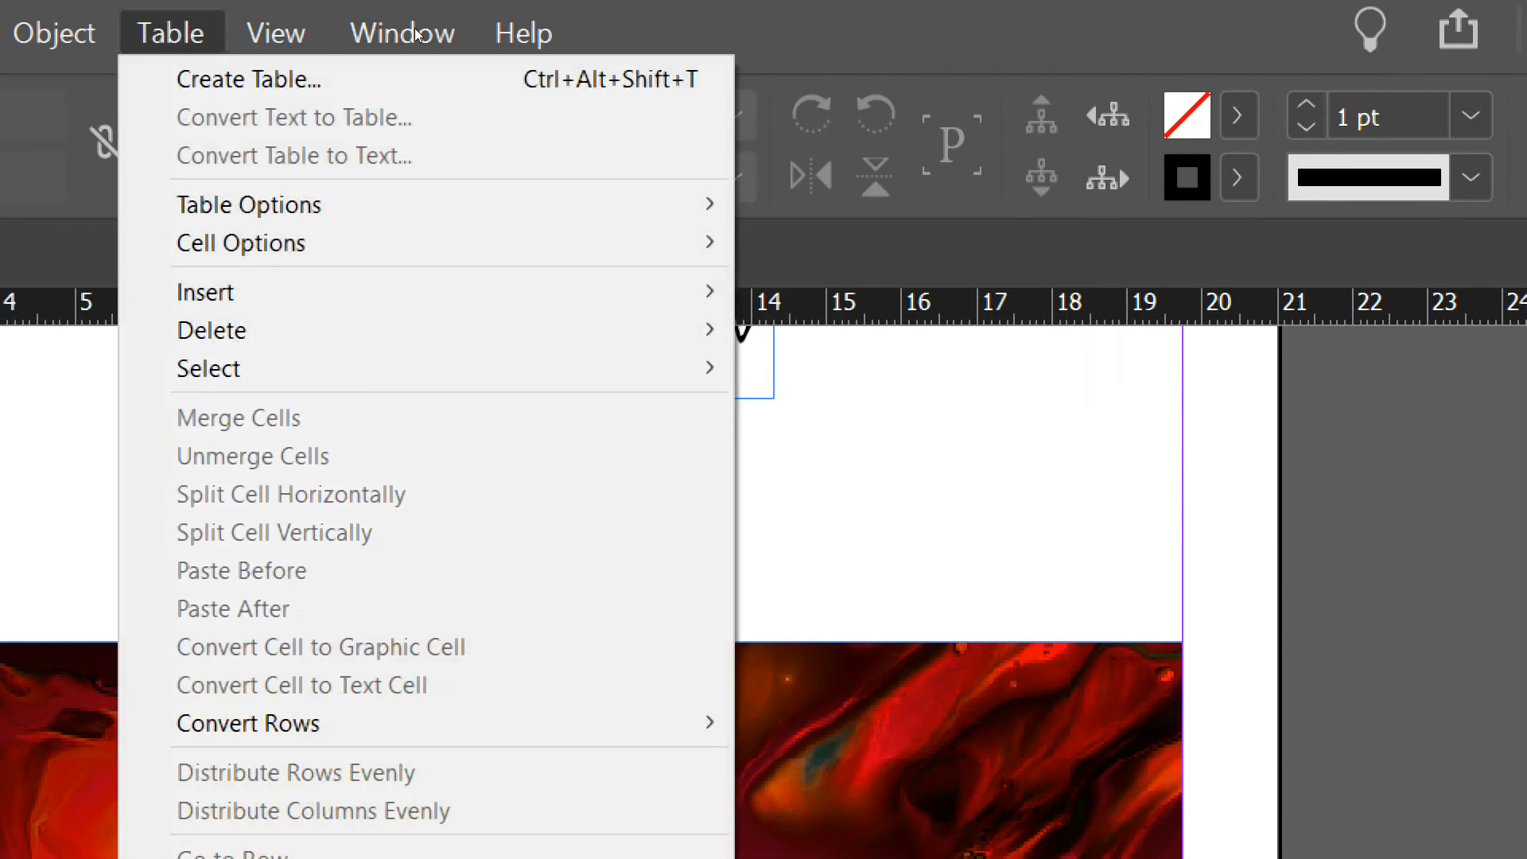
mouse_move(502, 595)
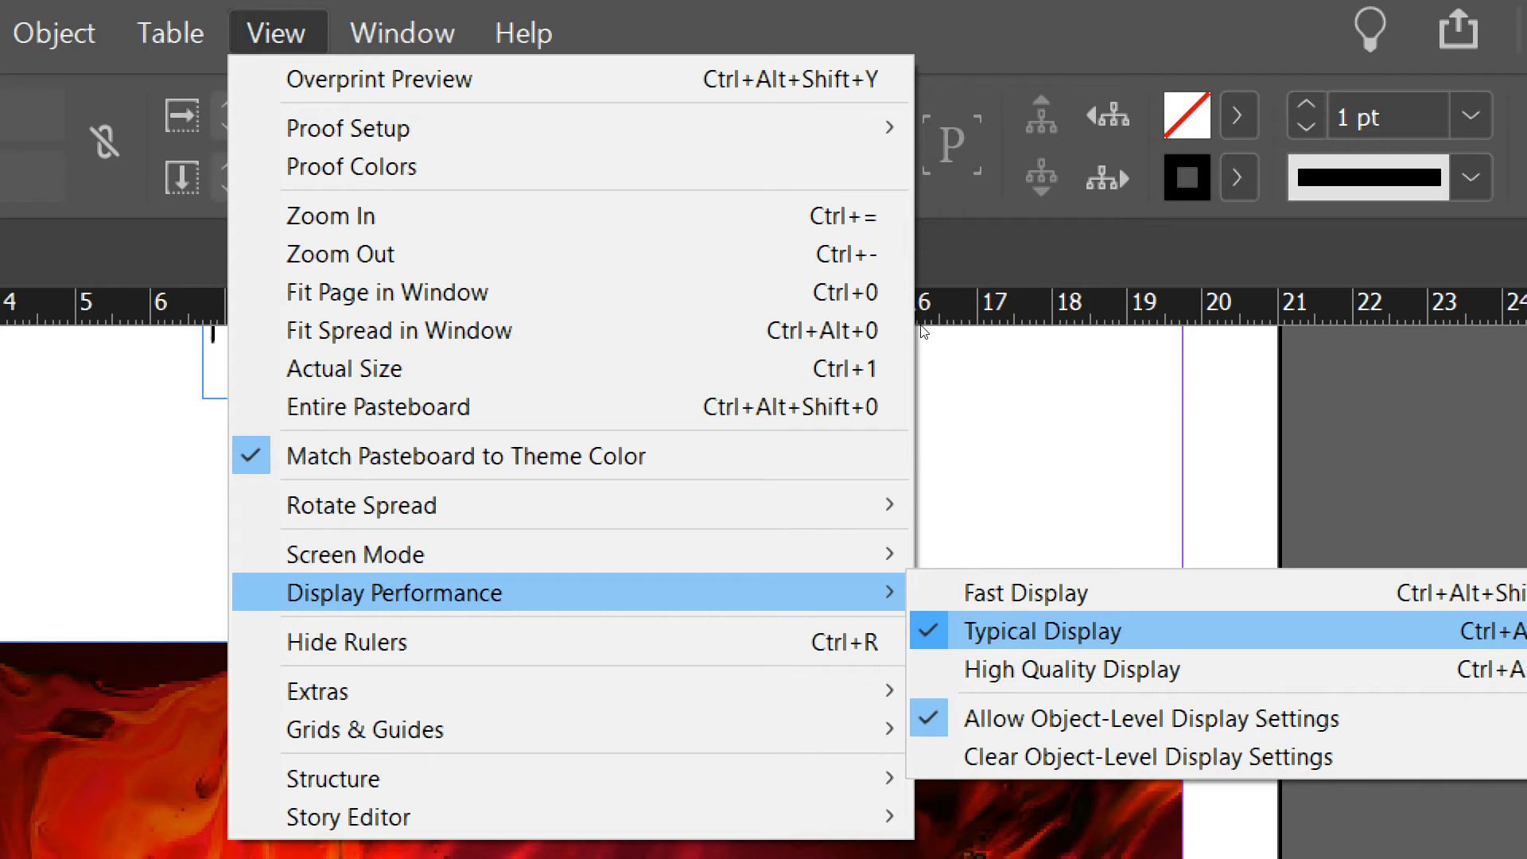
key("Up")
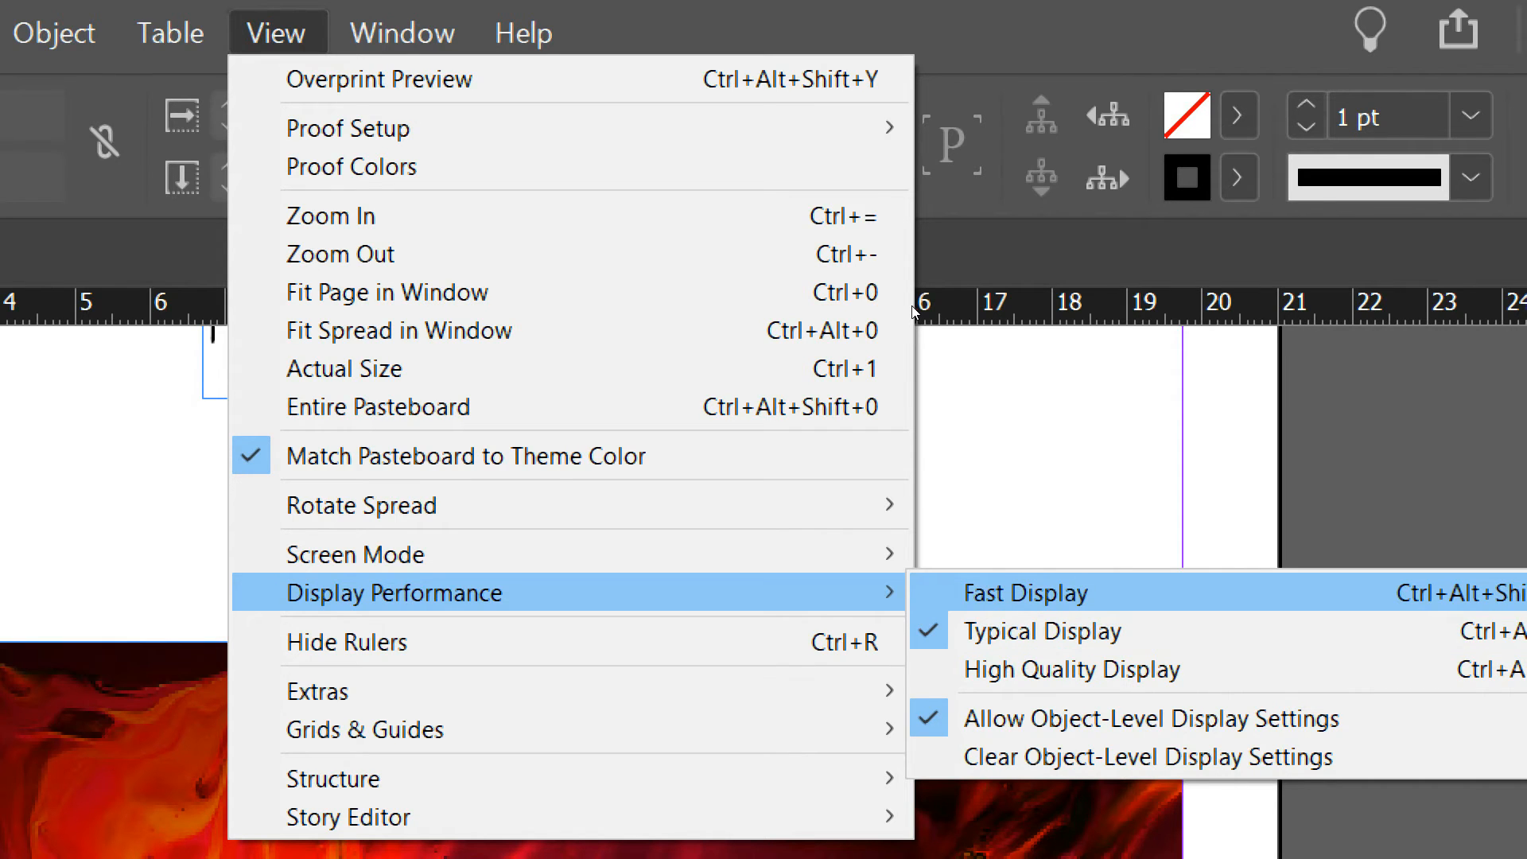
left_click(1026, 593)
scroll(442, 342, "down", 6)
scroll(443, 318, "up", 5)
scroll(437, 302, "down", 5)
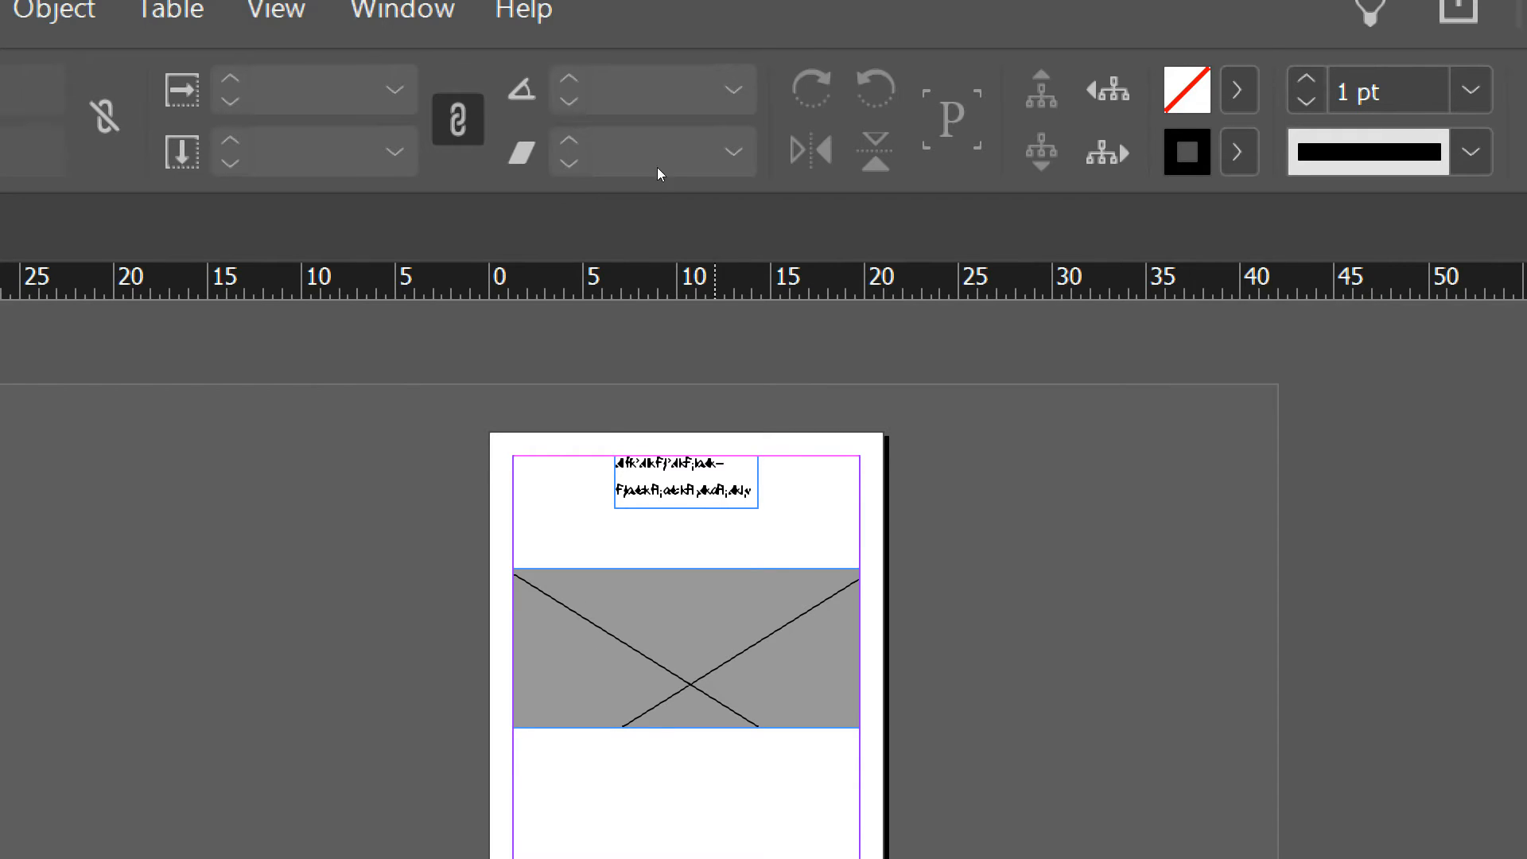
Switch the display performance to Typical Display.
left_click(276, 44)
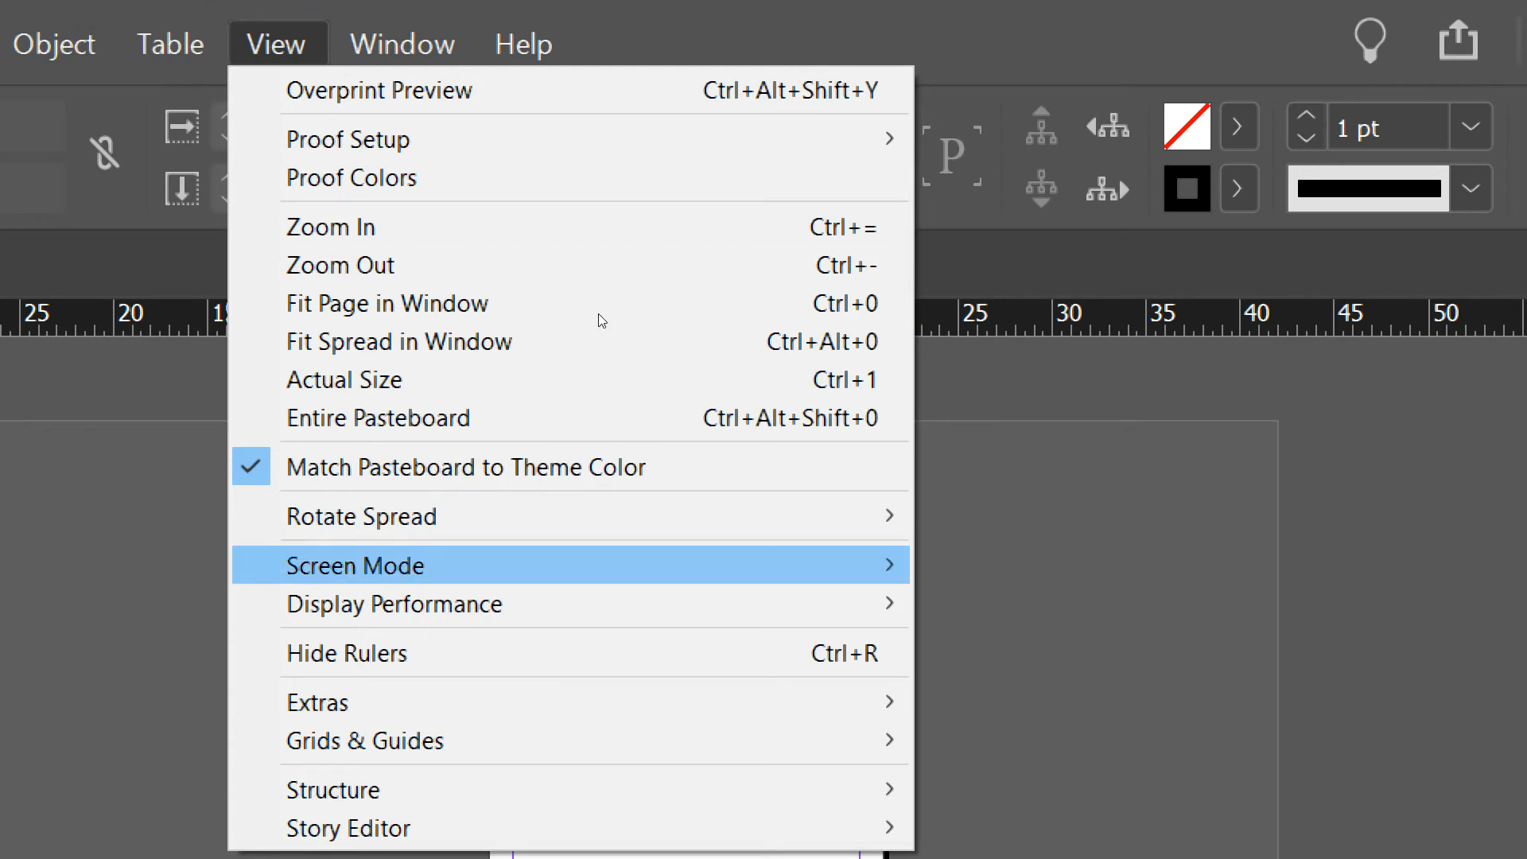
key("Down")
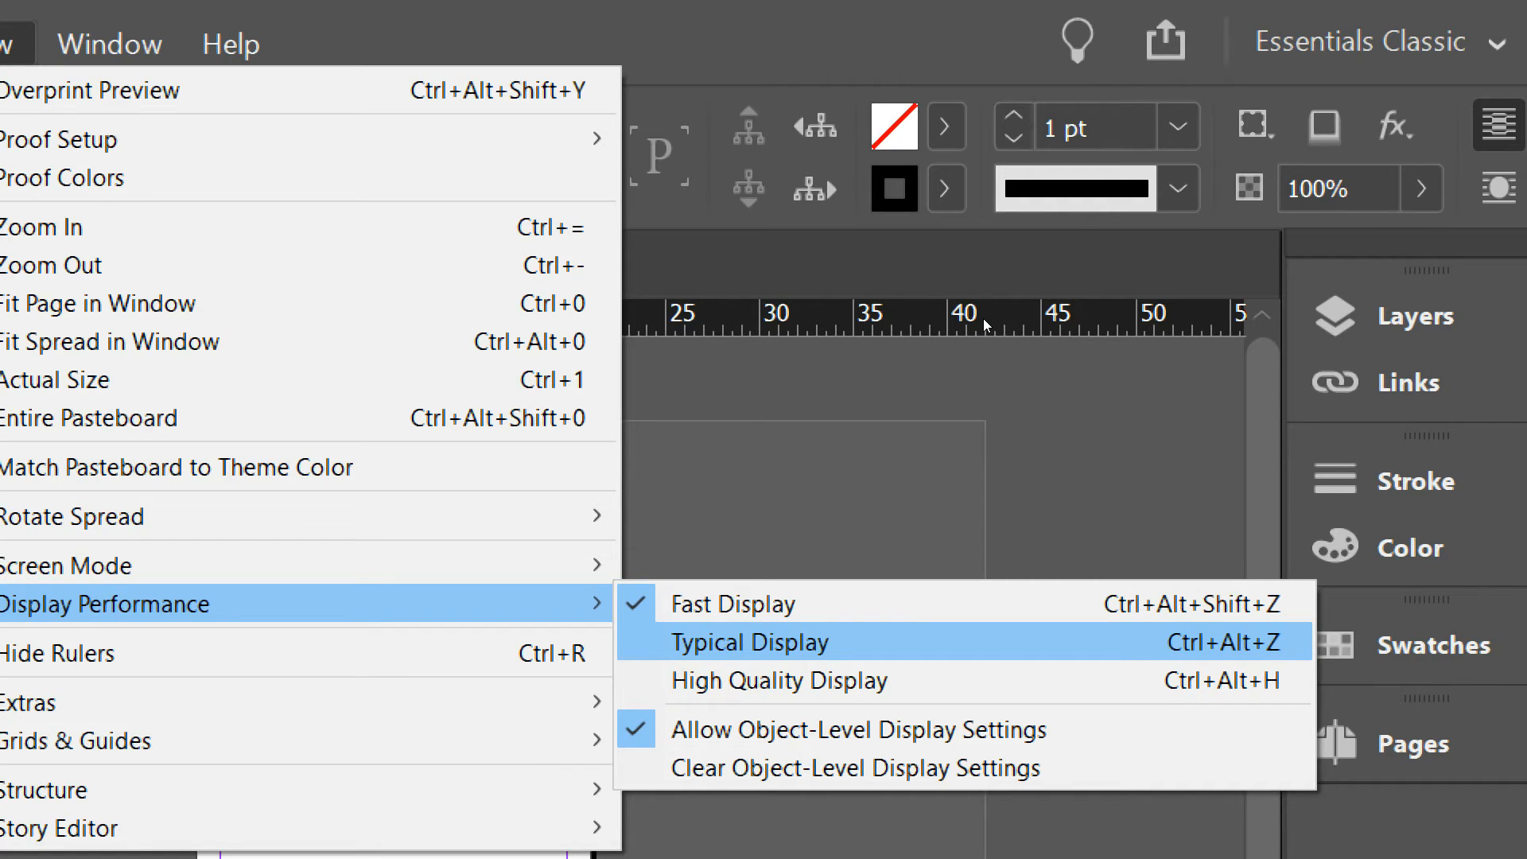
key("Down")
key("Down")
key("Up")
key("Return")
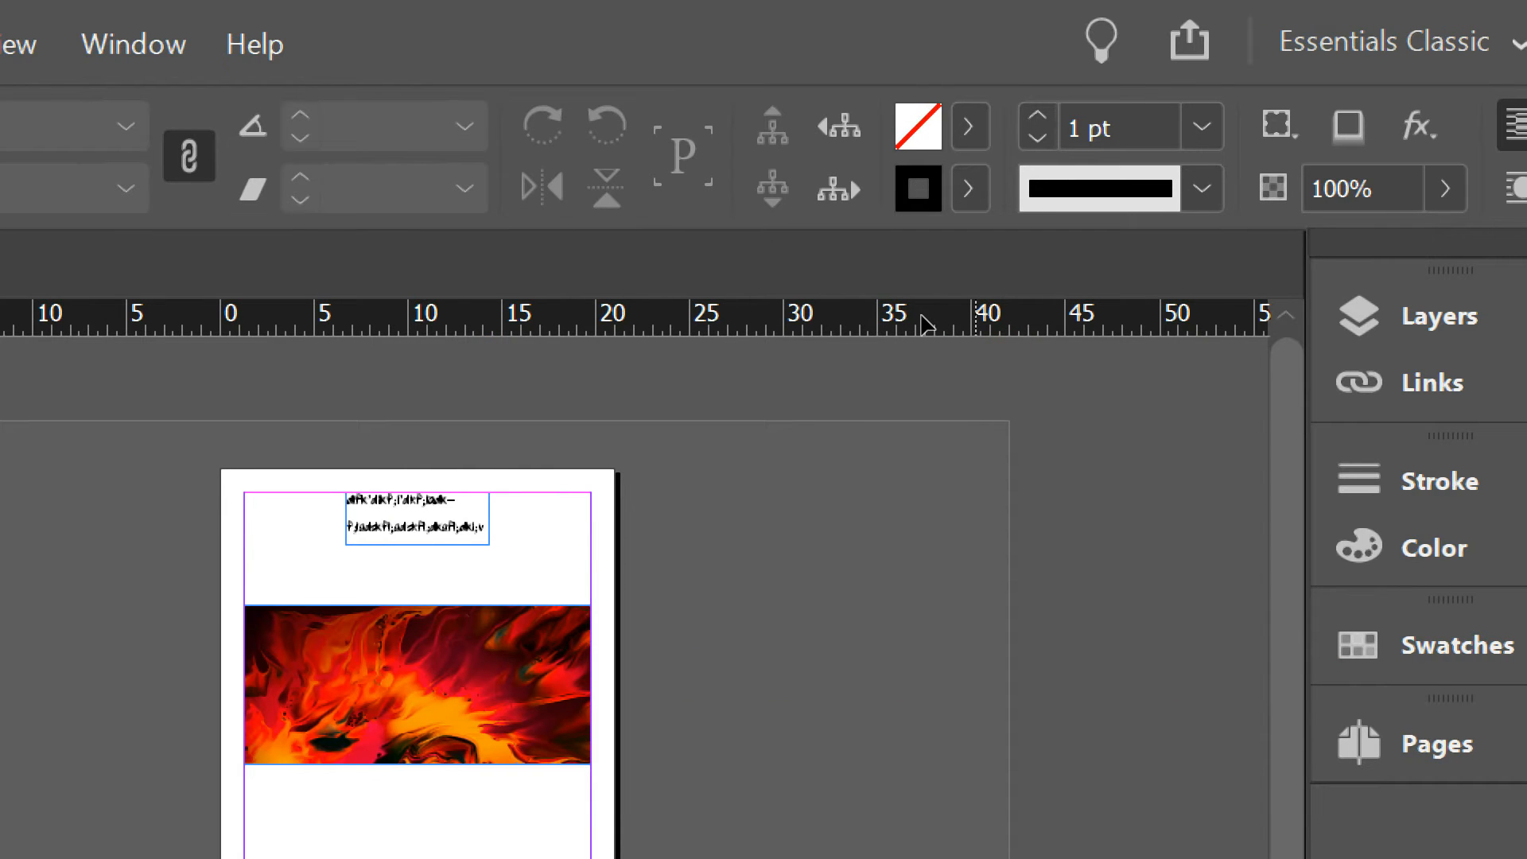
Widen the text frame on page 1 to about 14.6 cm across the page.
key("super+minus")
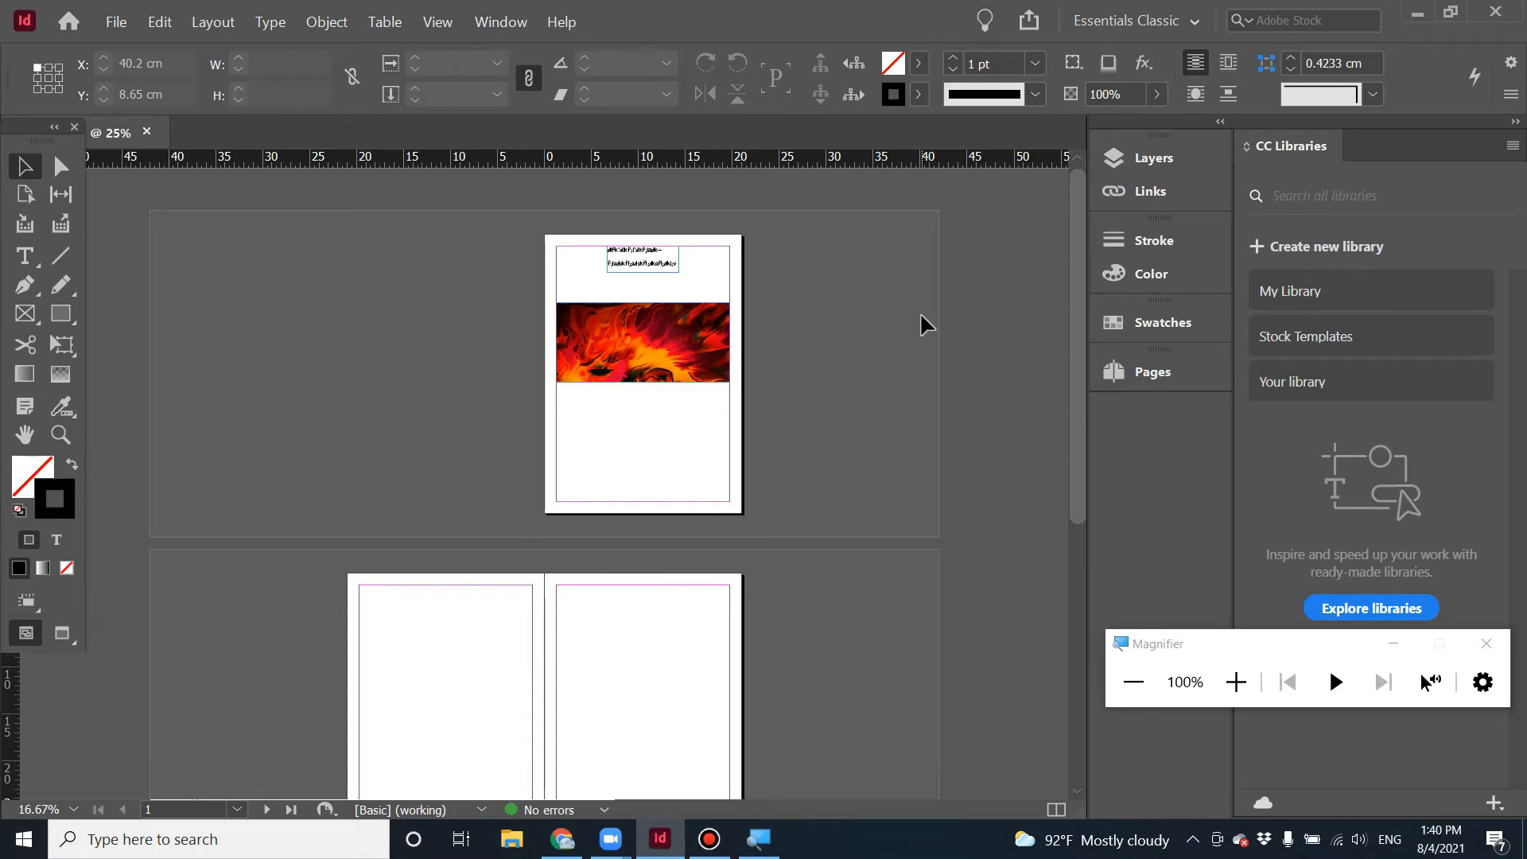
key("ctrl+equal")
key("ctrl+equal")
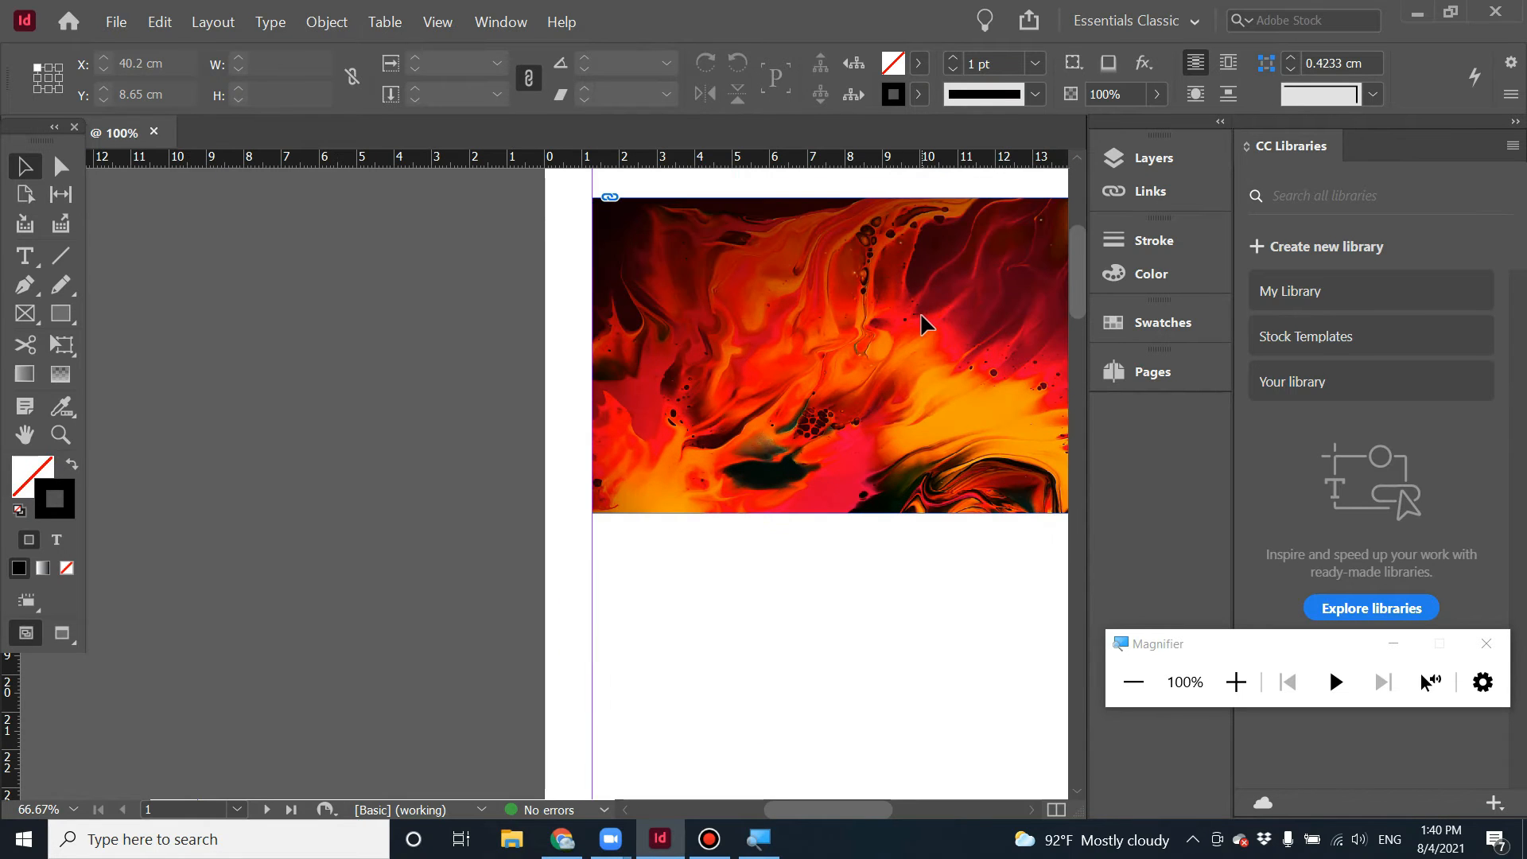
key("space")
left_click_drag(784, 379, 429, 431)
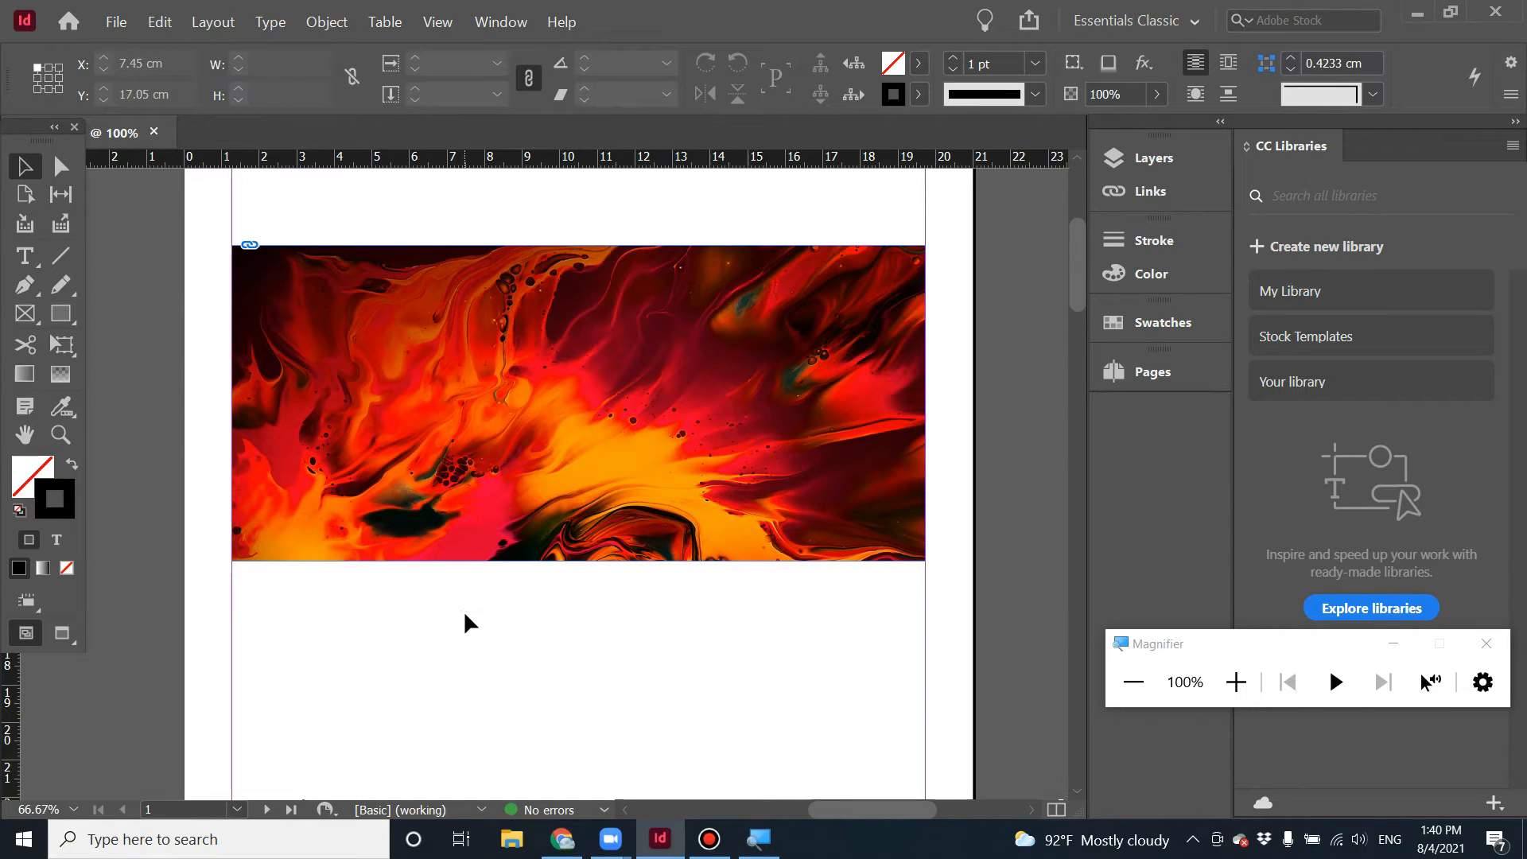
scroll(473, 636, "up", 5)
scroll(480, 626, "down", 4)
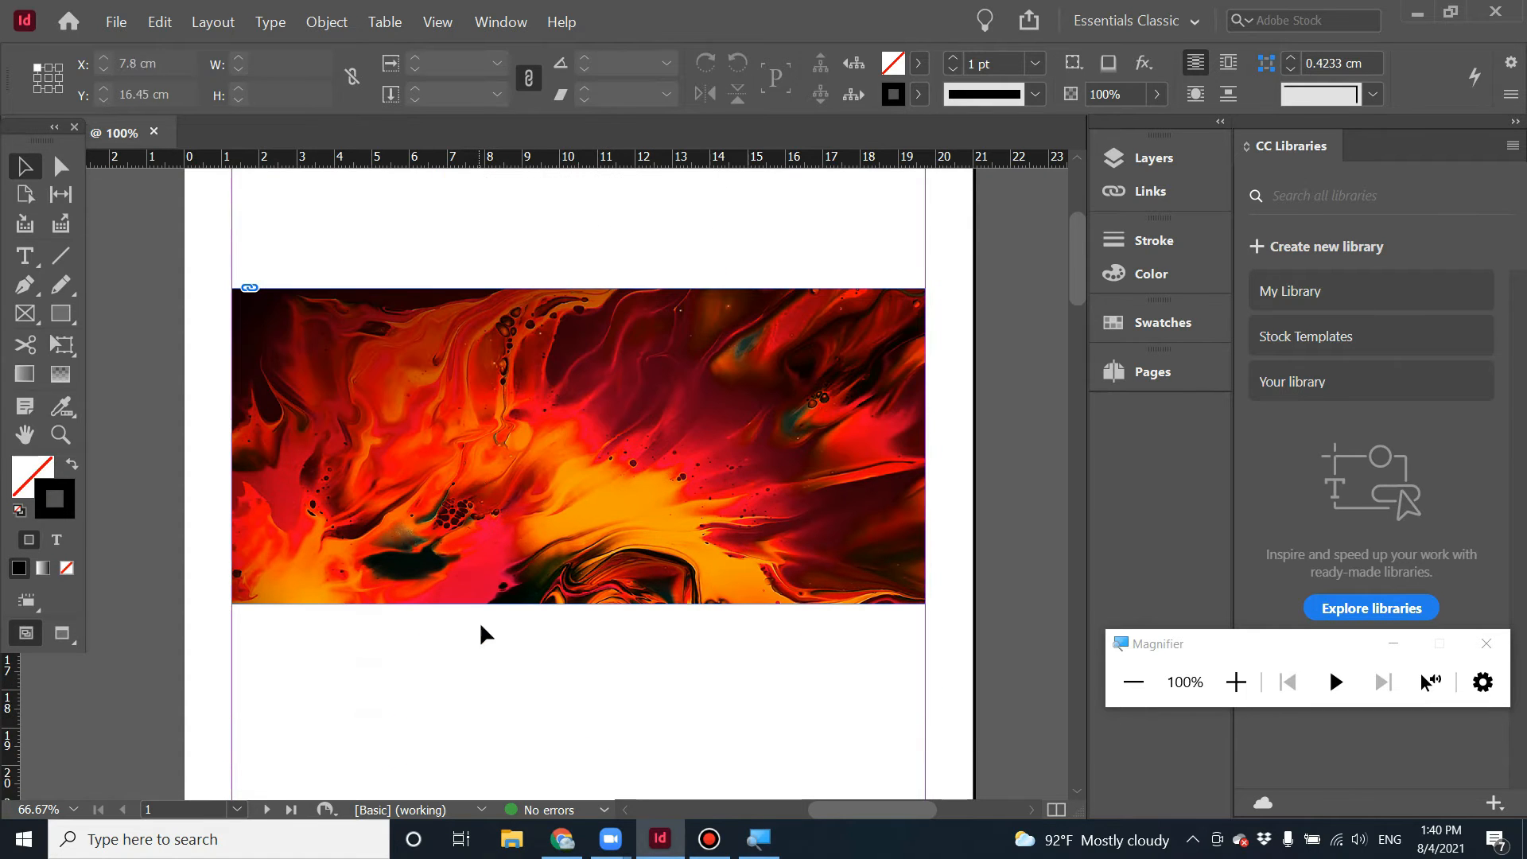
scroll(750, 537, "up", 4)
scroll(750, 535, "down", 4)
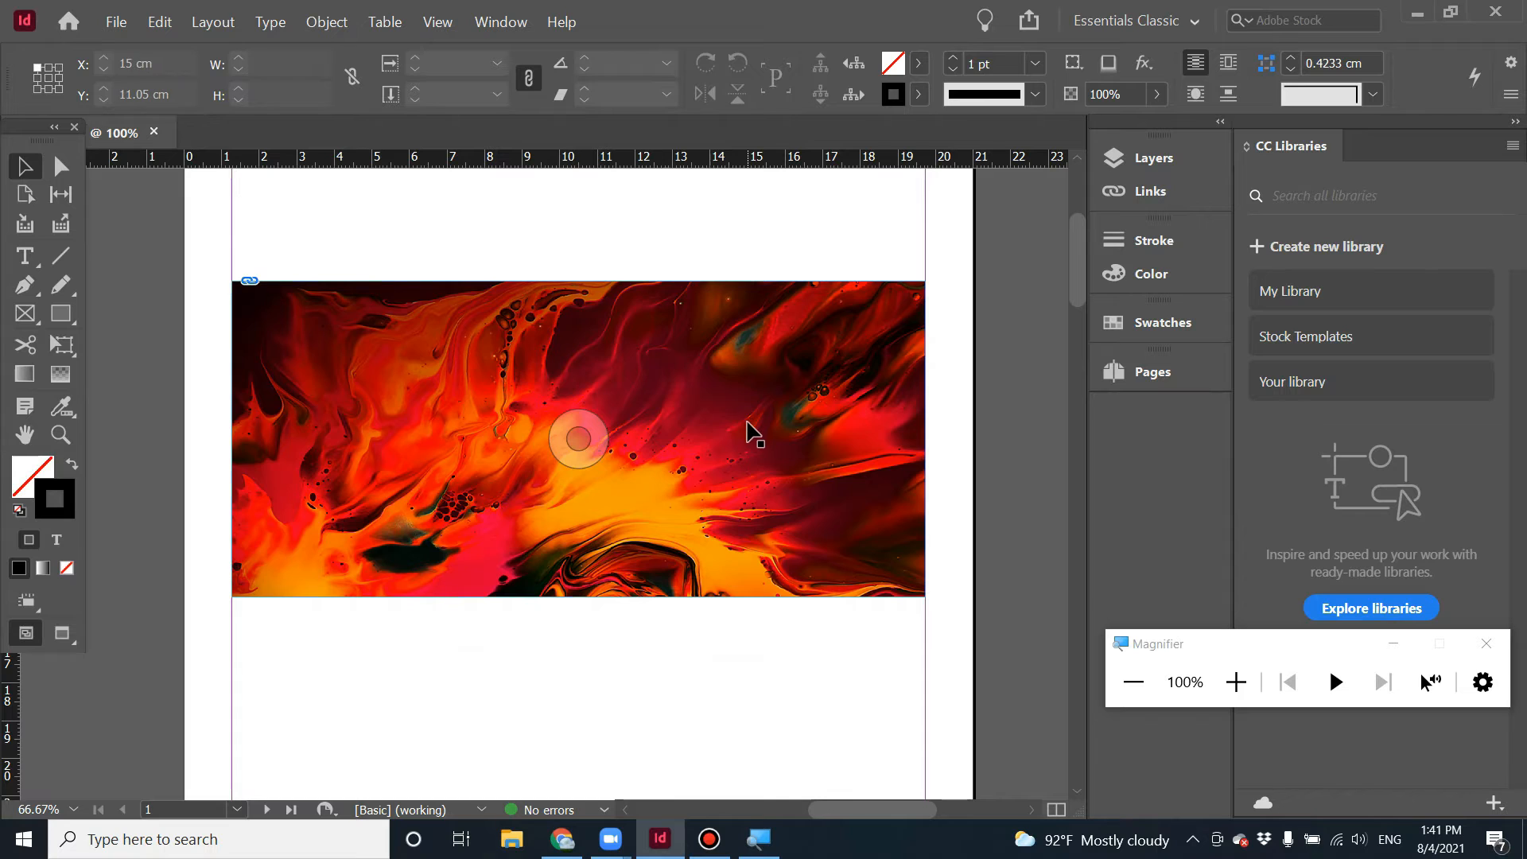
scroll(750, 432, "up", 5)
left_click_drag(573, 379, 369, 455)
left_click_drag(518, 435, 779, 423)
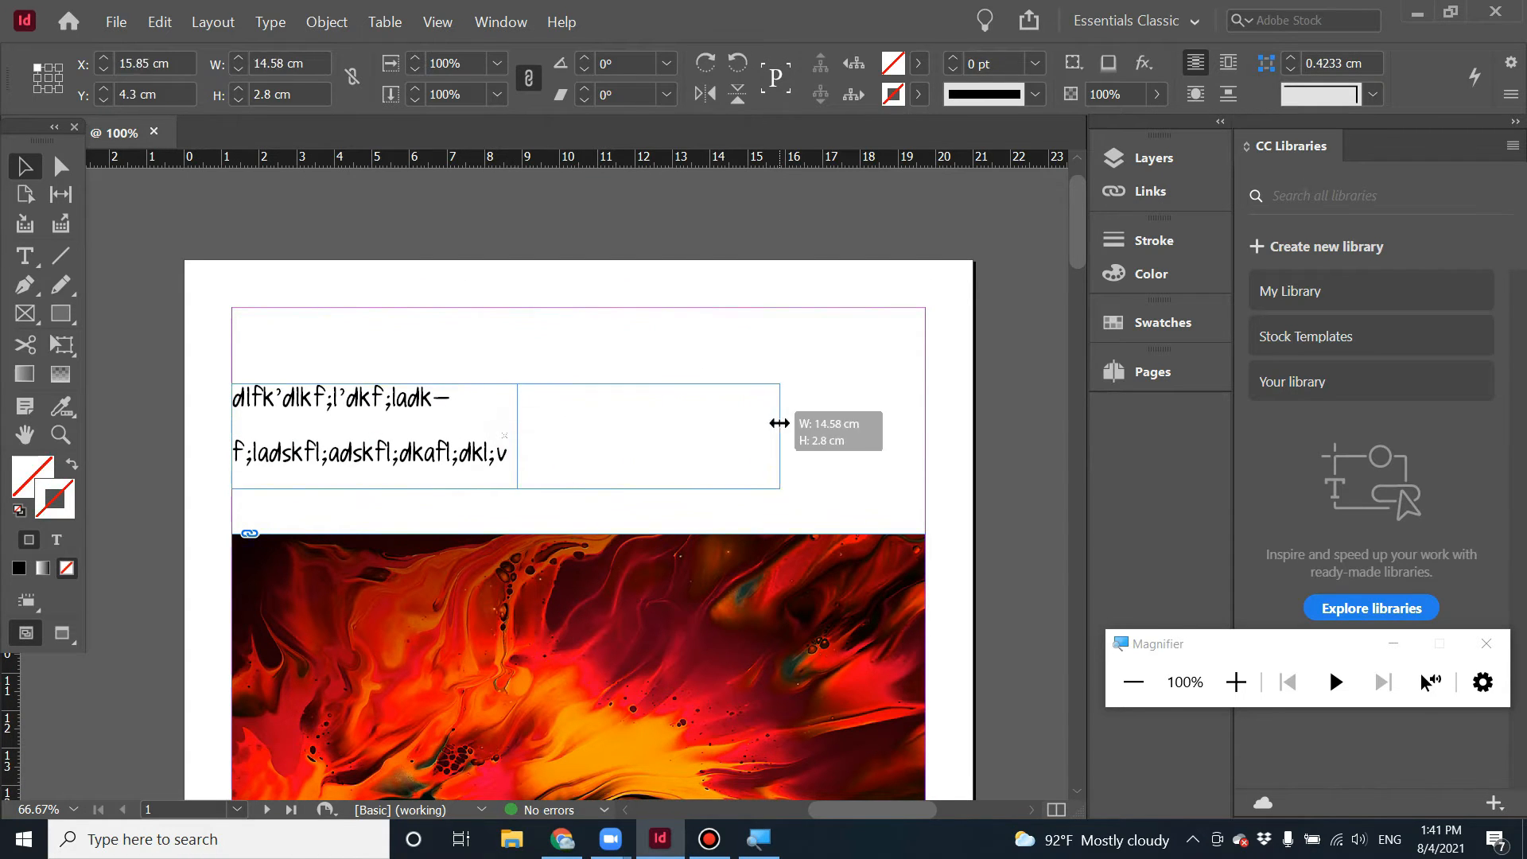
triple_click(453, 400)
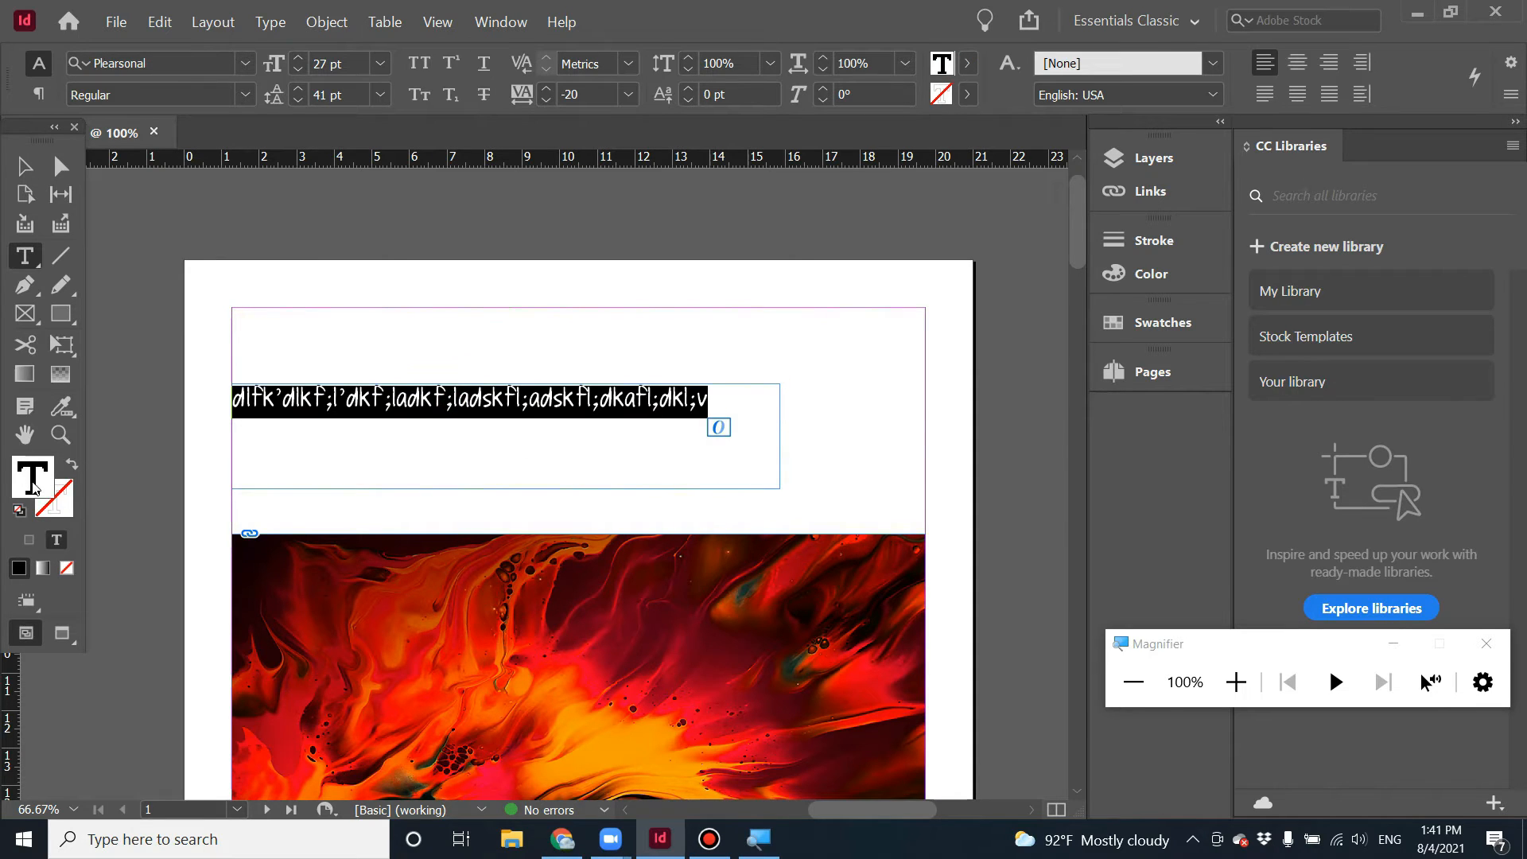
triple_click(352, 409)
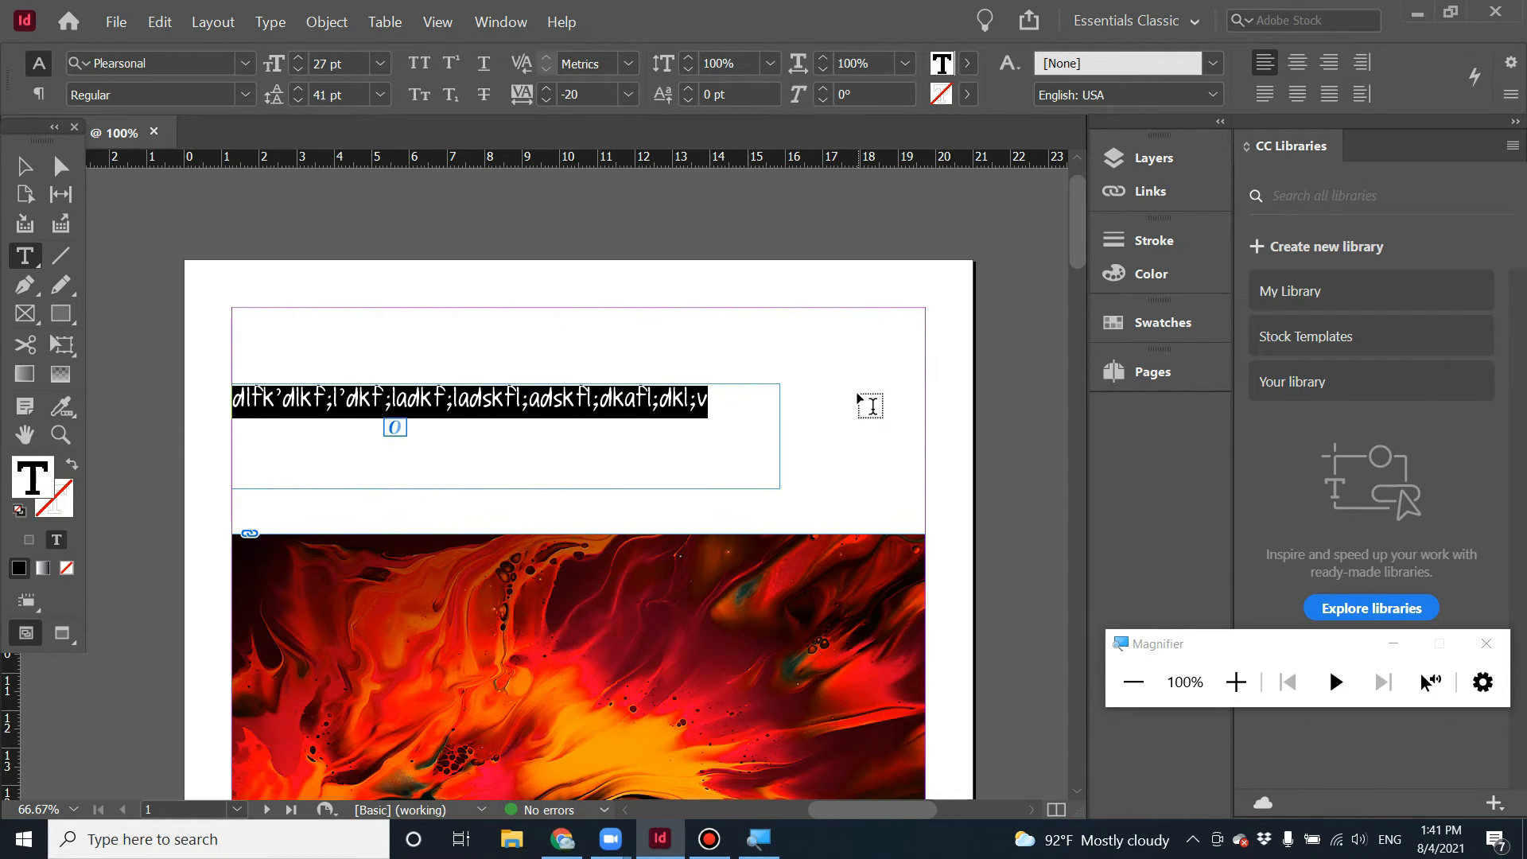
double_click(24, 487)
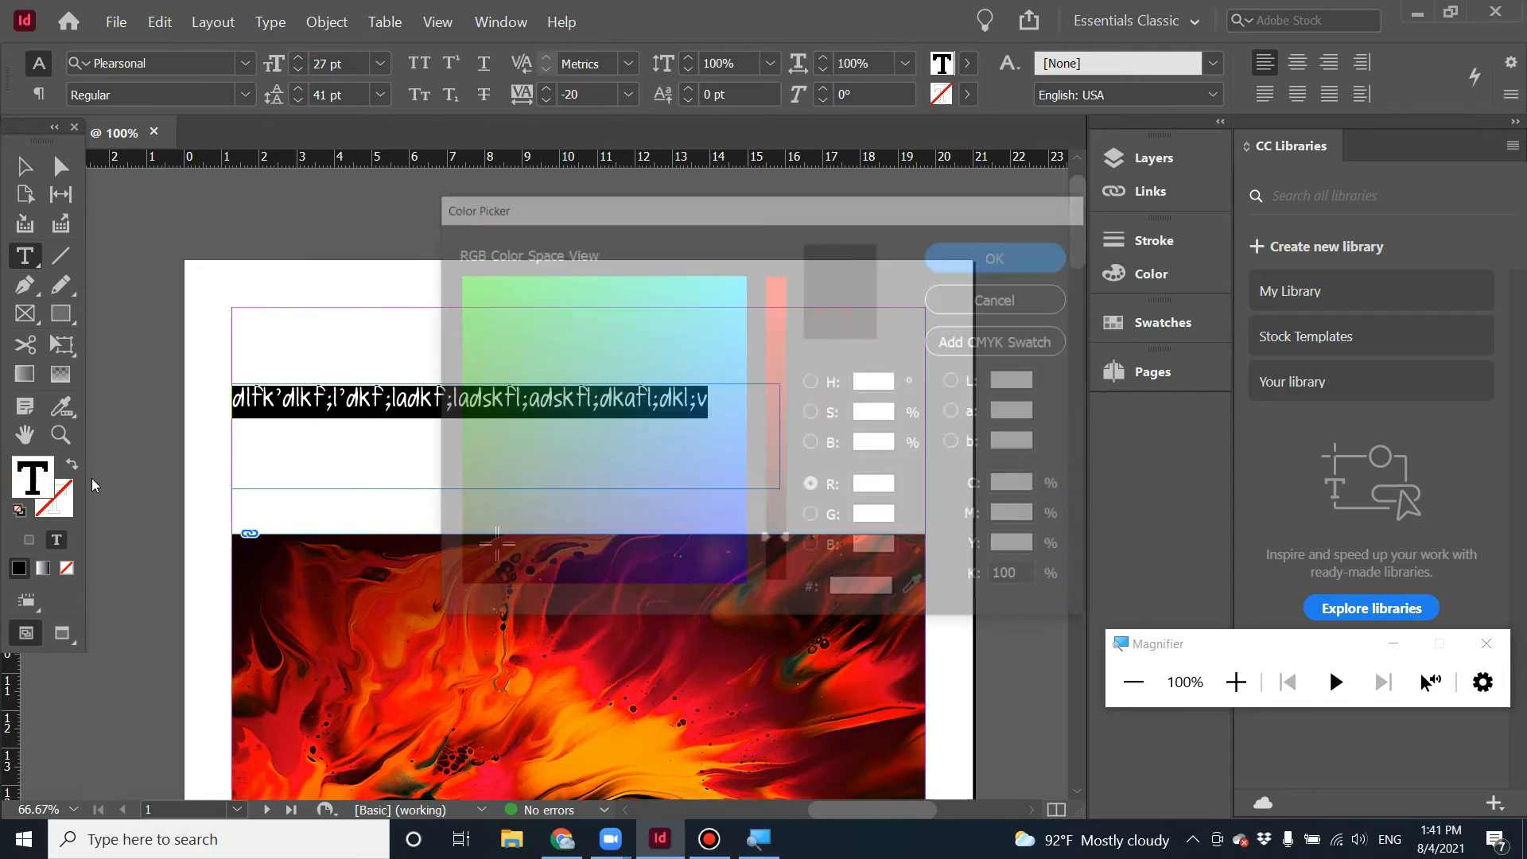
left_click(781, 513)
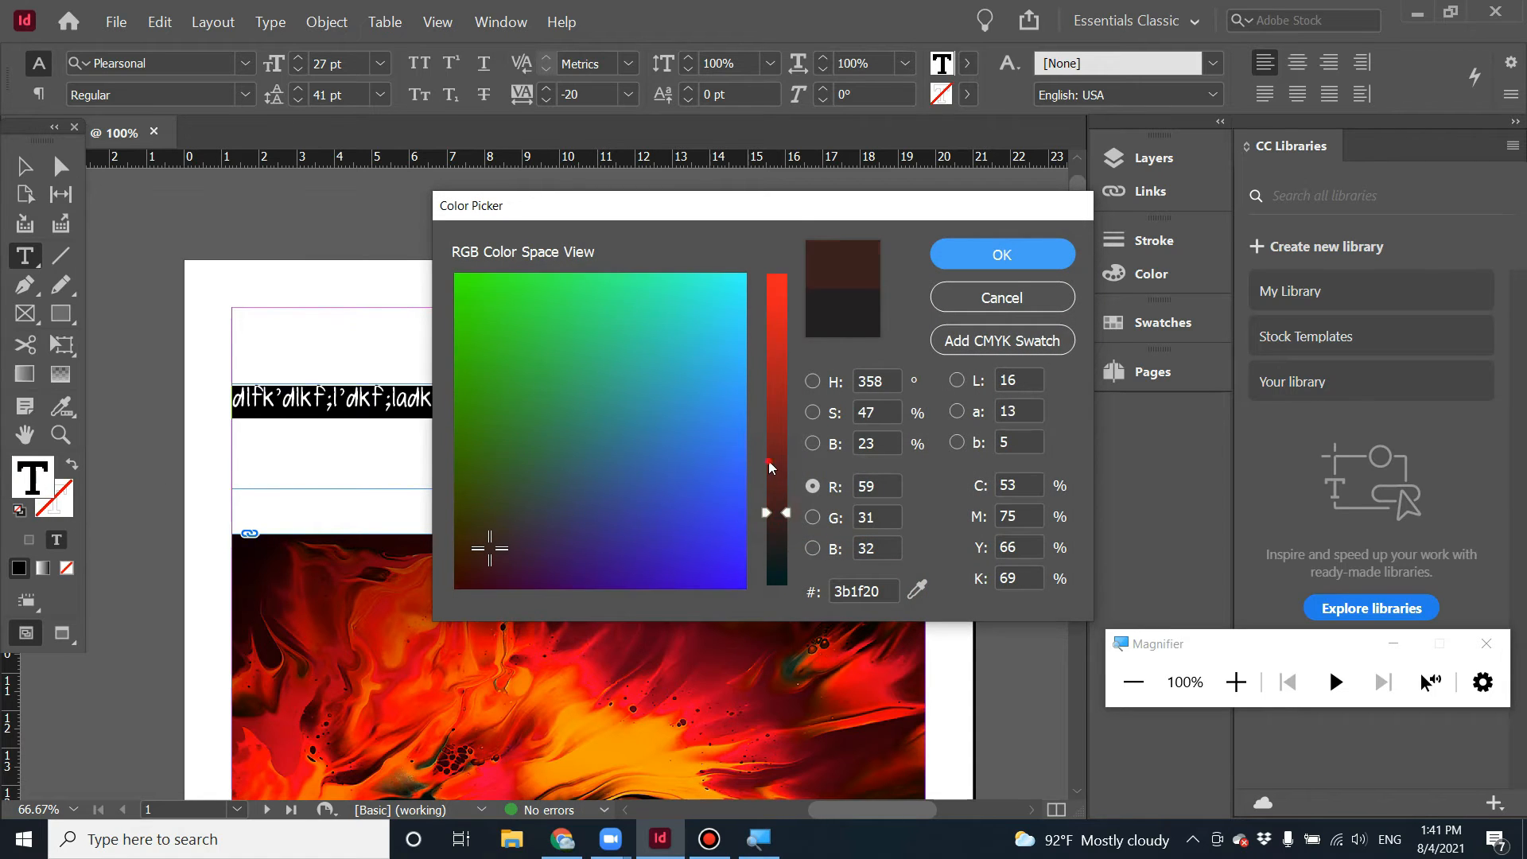
left_click(771, 461)
left_click(678, 444)
left_click(700, 371)
left_click(768, 488)
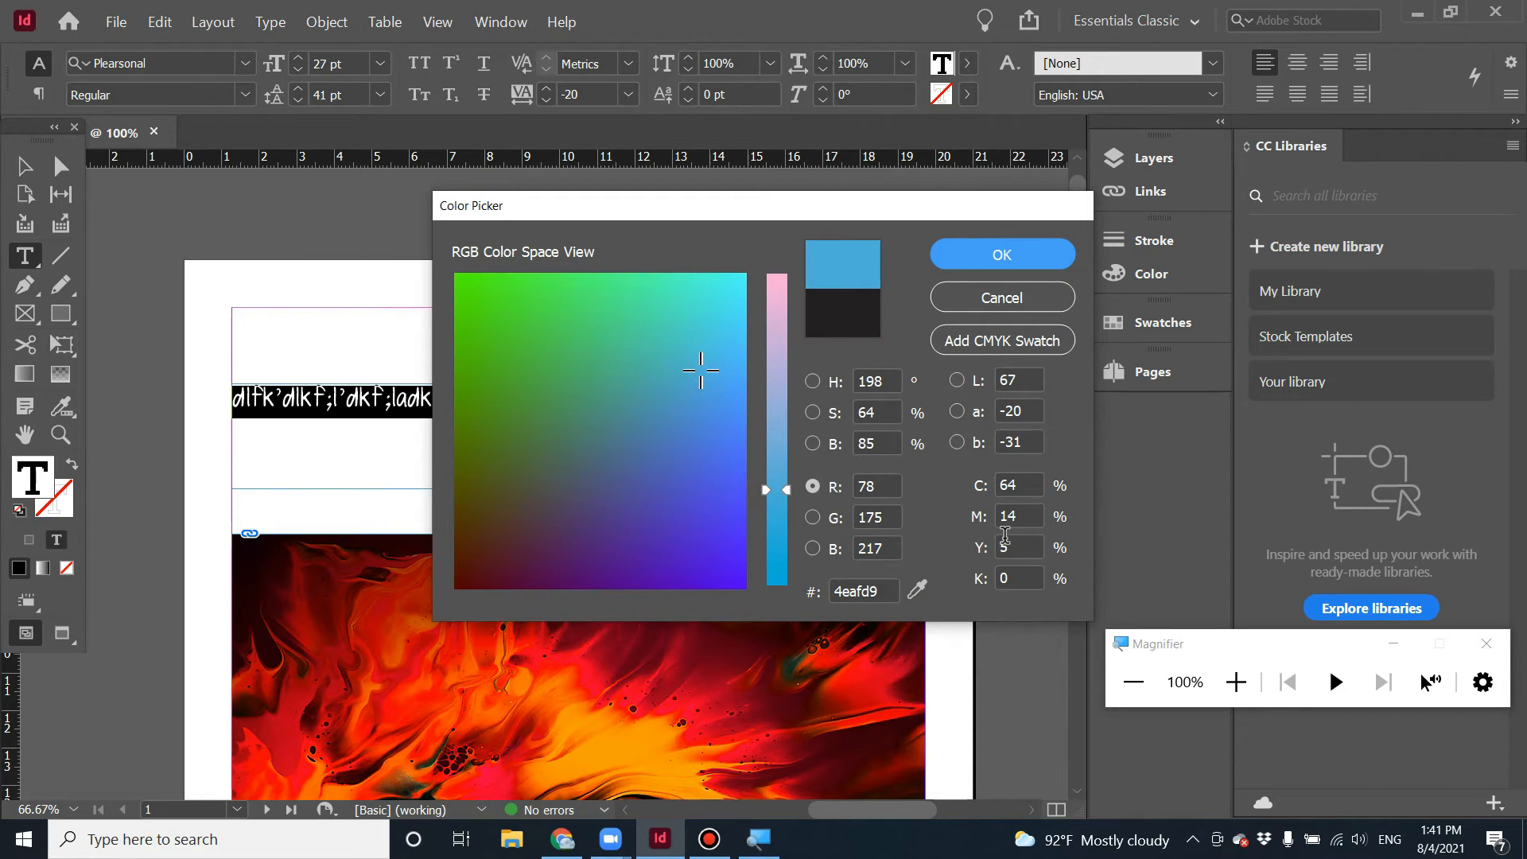
double_click(1021, 489)
left_click(1019, 509)
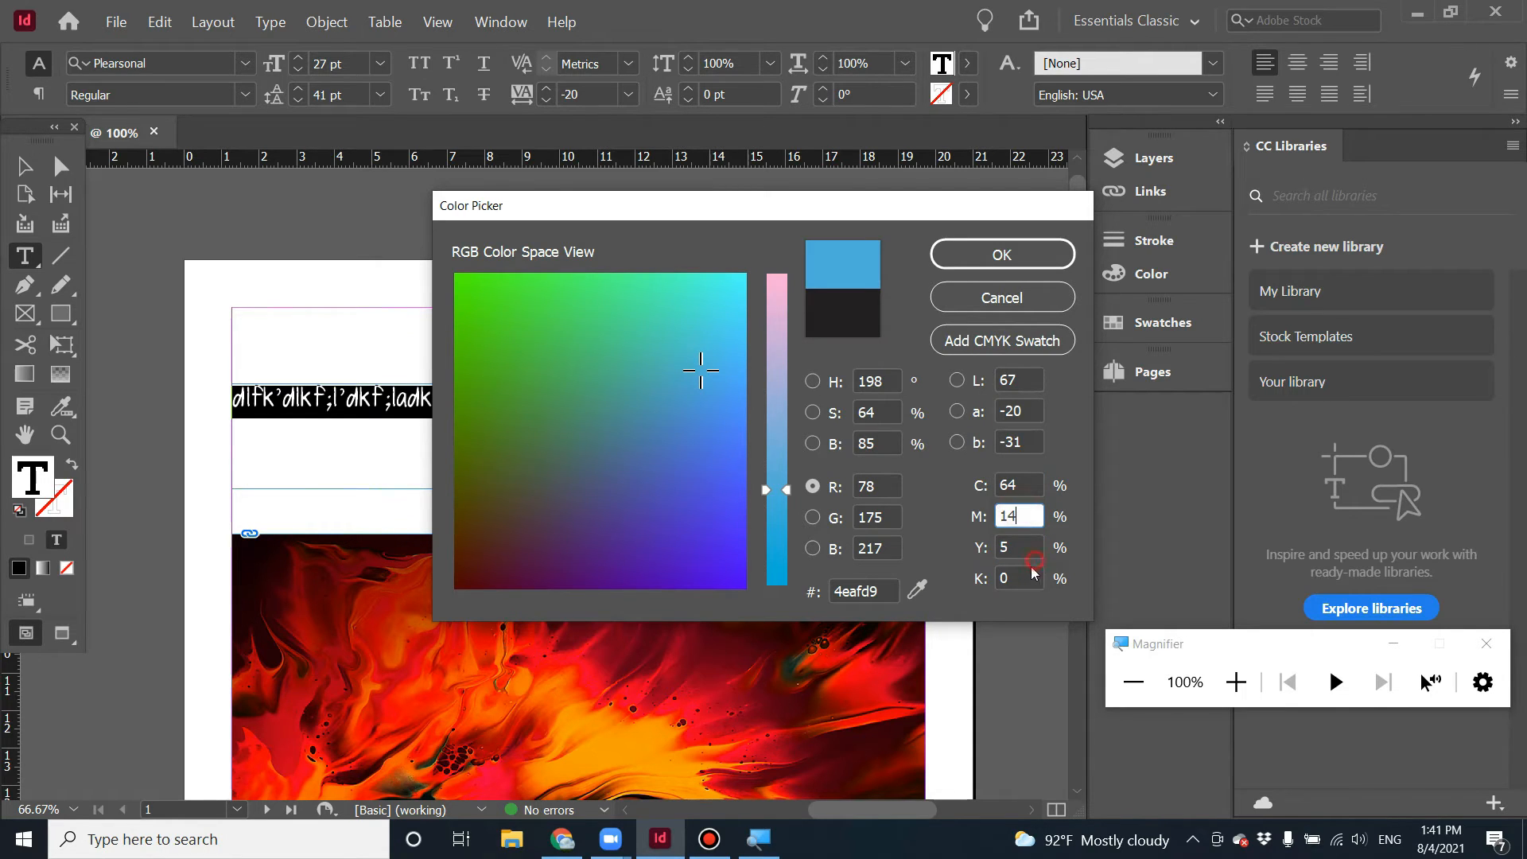
left_click_drag(876, 545, 890, 548)
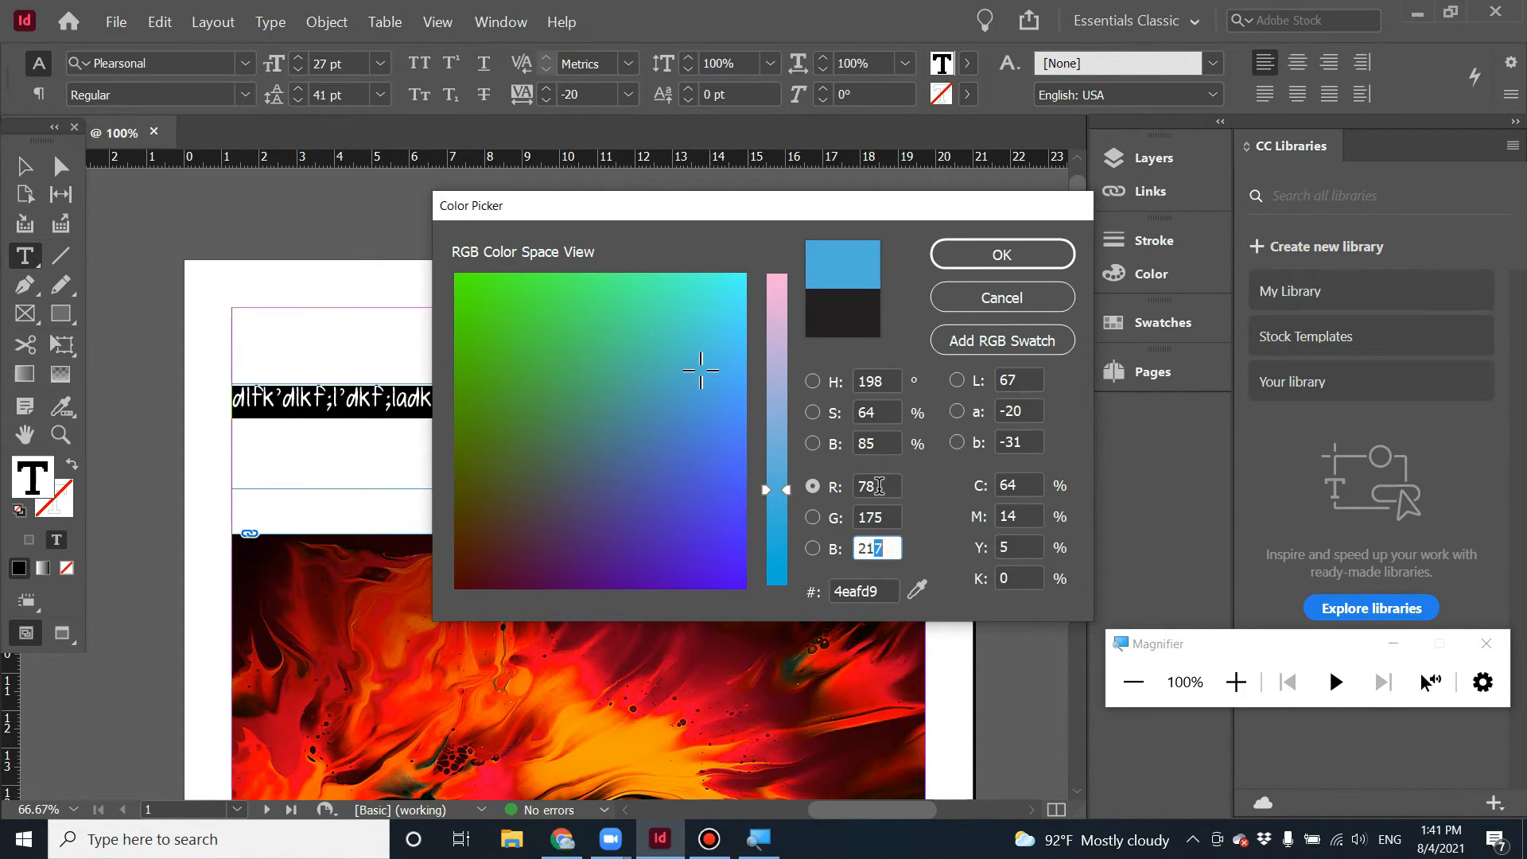
left_click(880, 486)
left_click(875, 517)
left_click(884, 547)
double_click(885, 591)
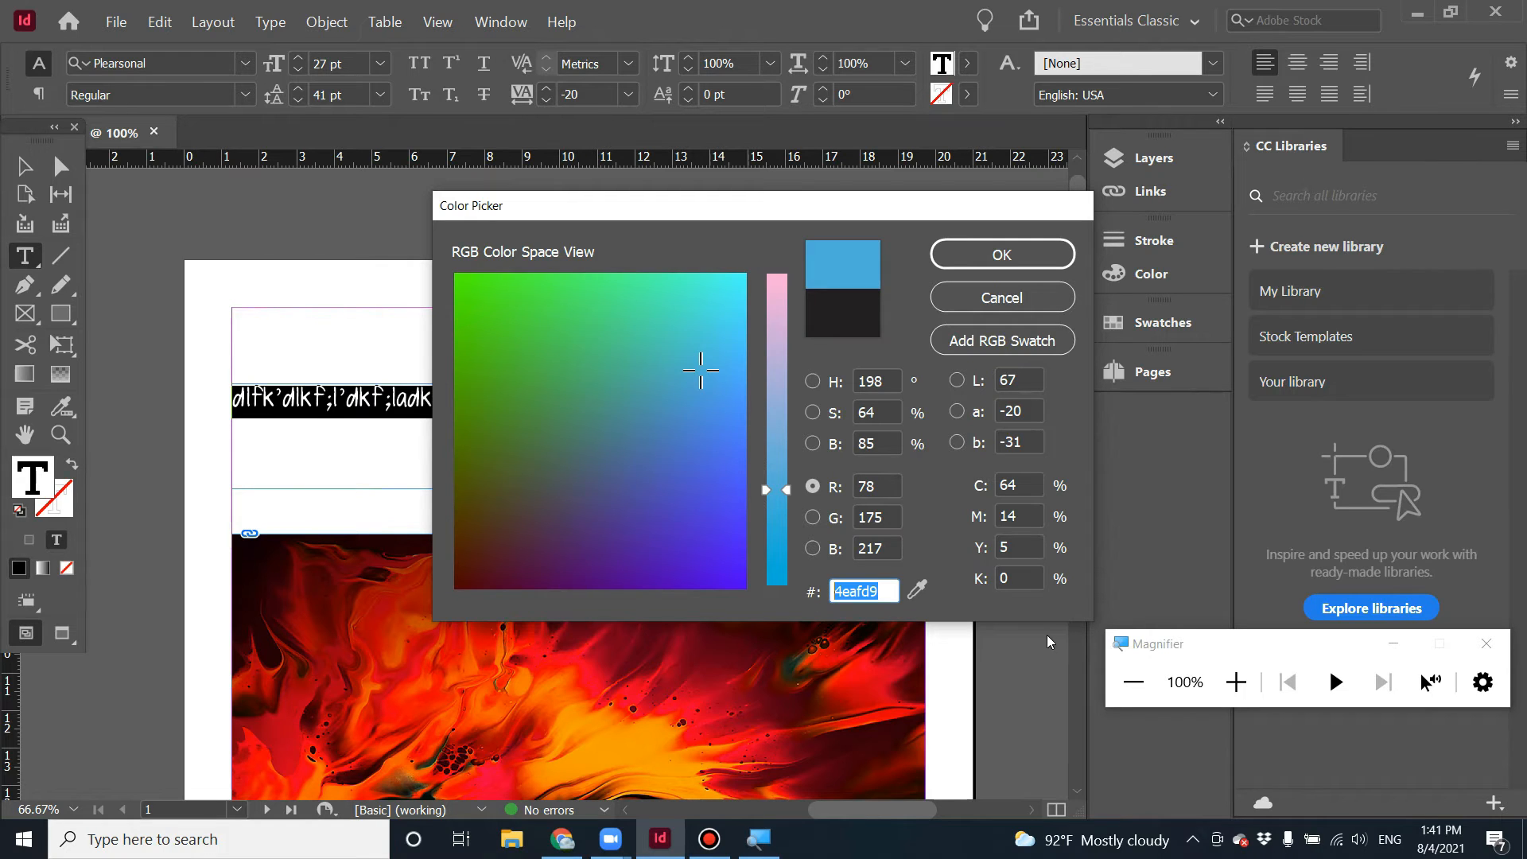
left_click(892, 591)
double_click(886, 591)
left_click(1004, 302)
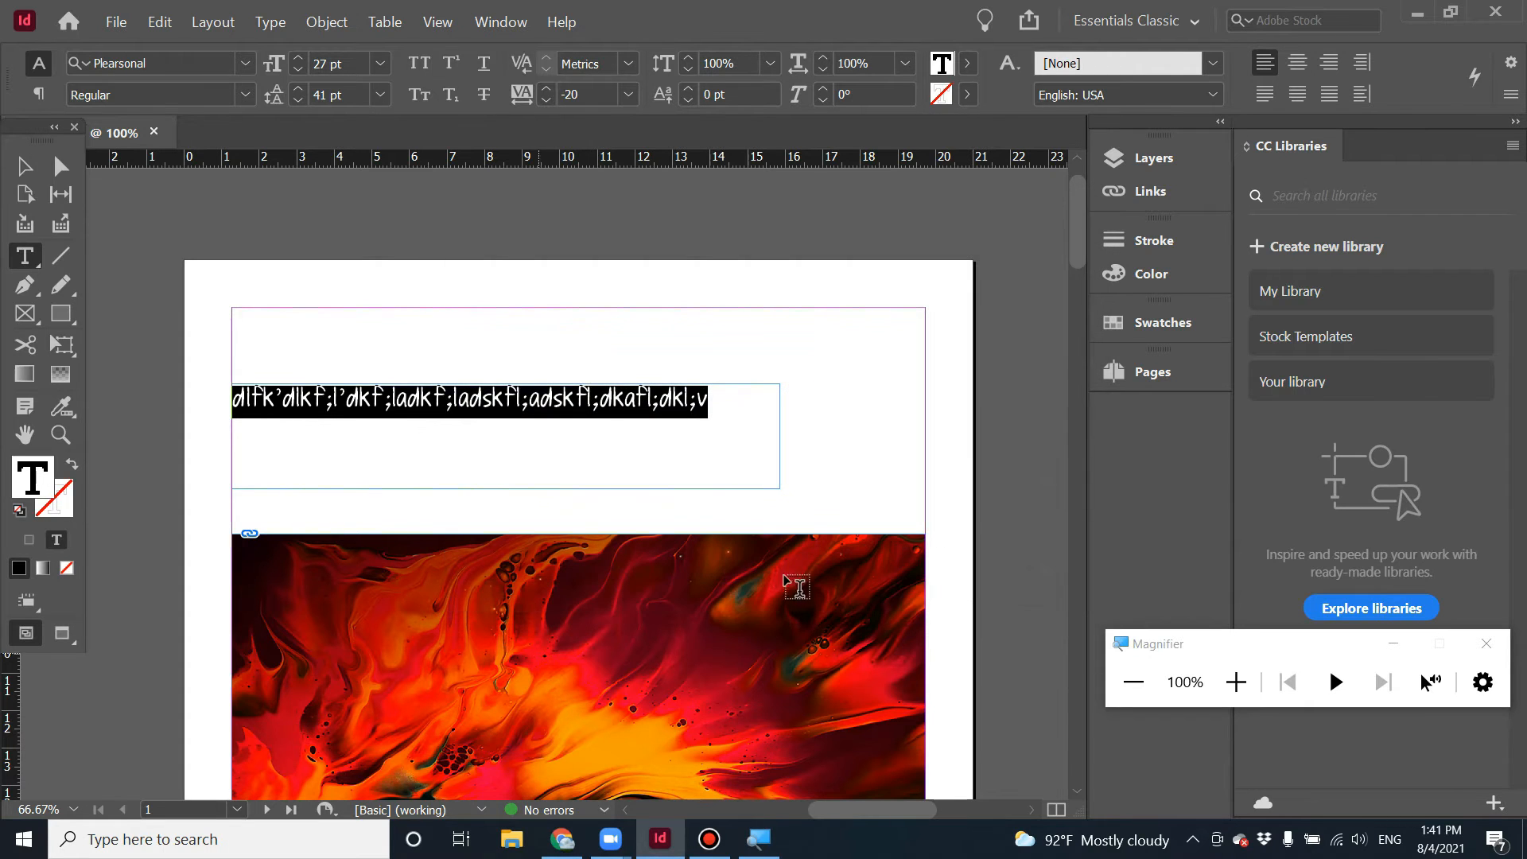
Delete the text frame and the image frame from page 1.
left_click(24, 166)
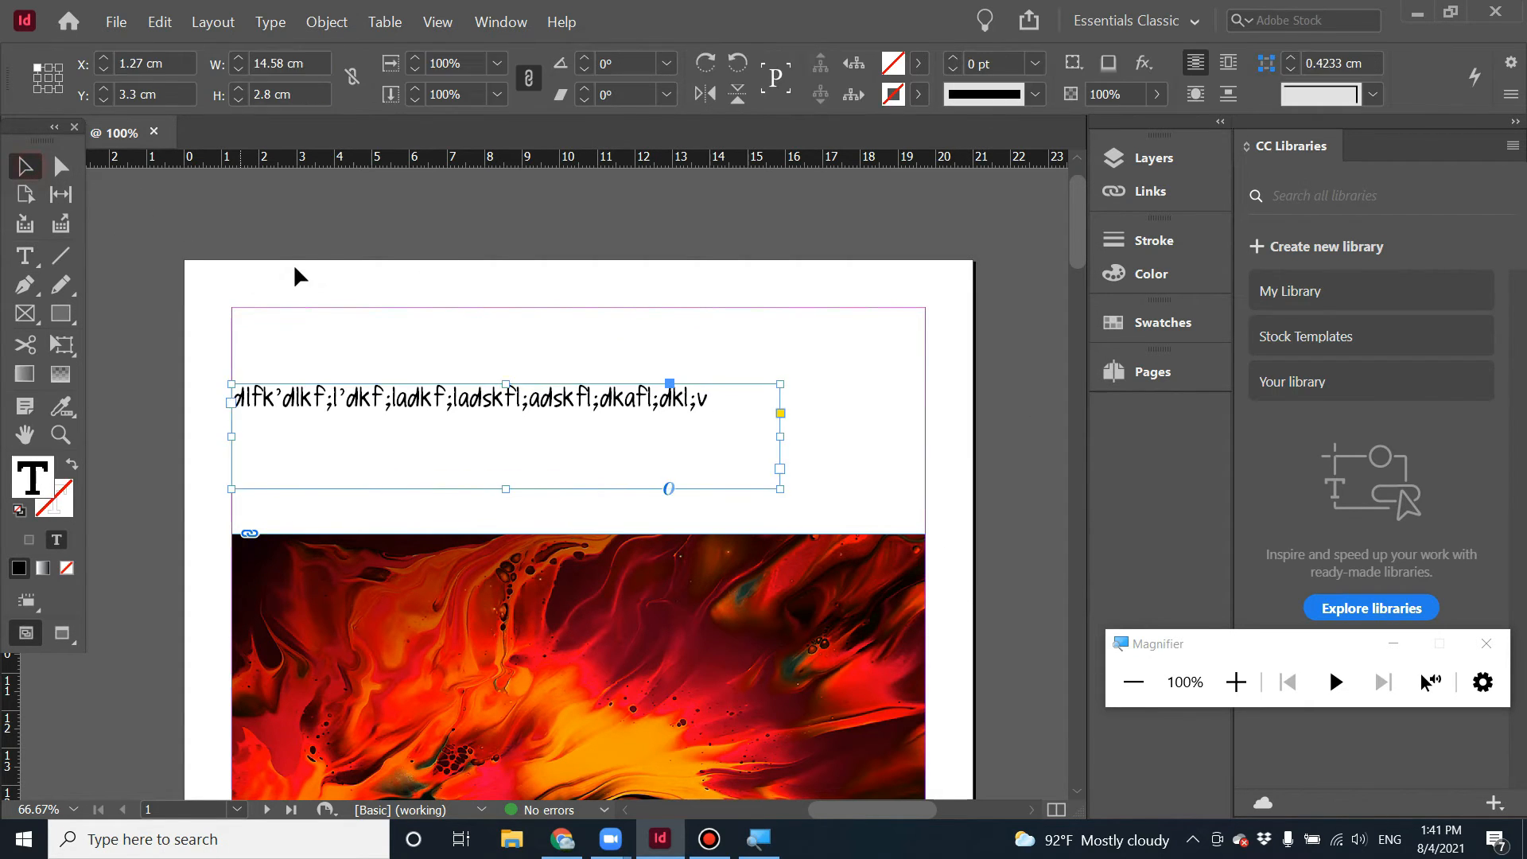
left_click(300, 269)
scroll(368, 358, "down", 5)
scroll(374, 358, "up", 5)
left_click(438, 407)
key("Delete")
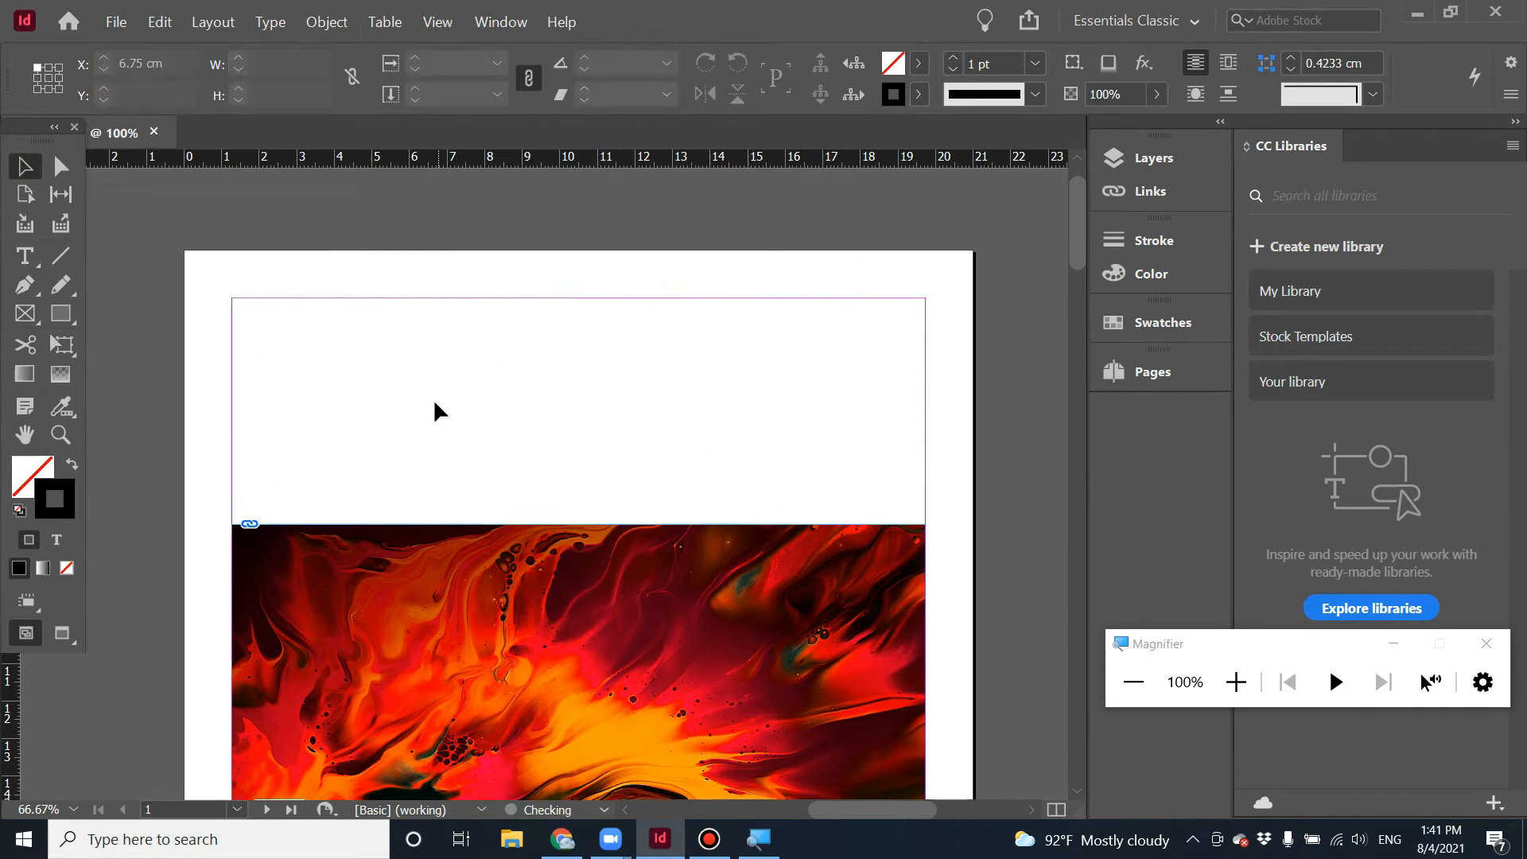
left_click(572, 657)
key("Delete")
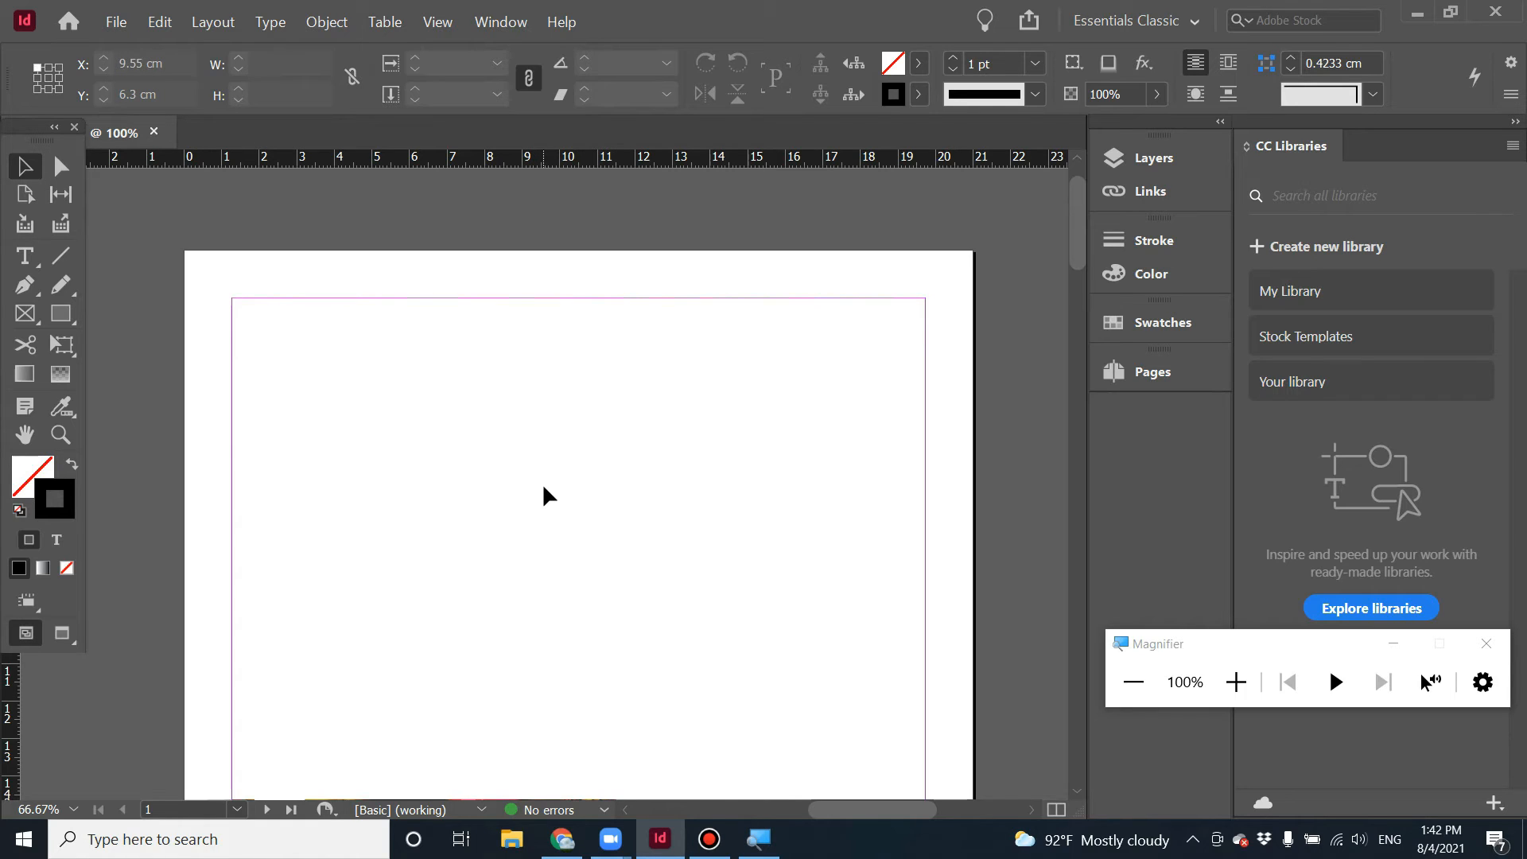
scroll(543, 478, "down", 2)
scroll(542, 479, "up", 2)
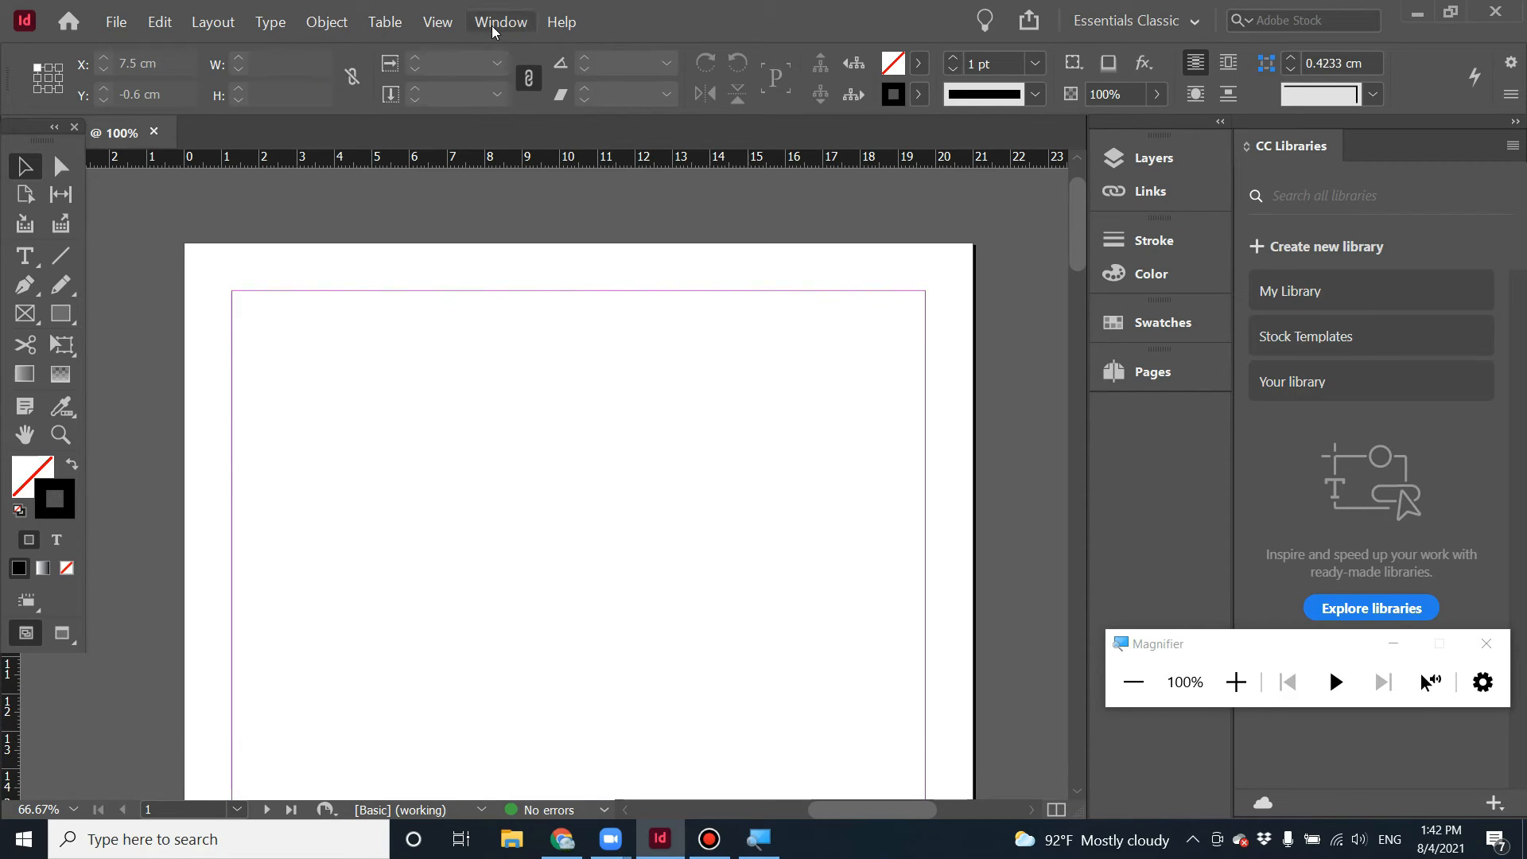
left_click(344, 24)
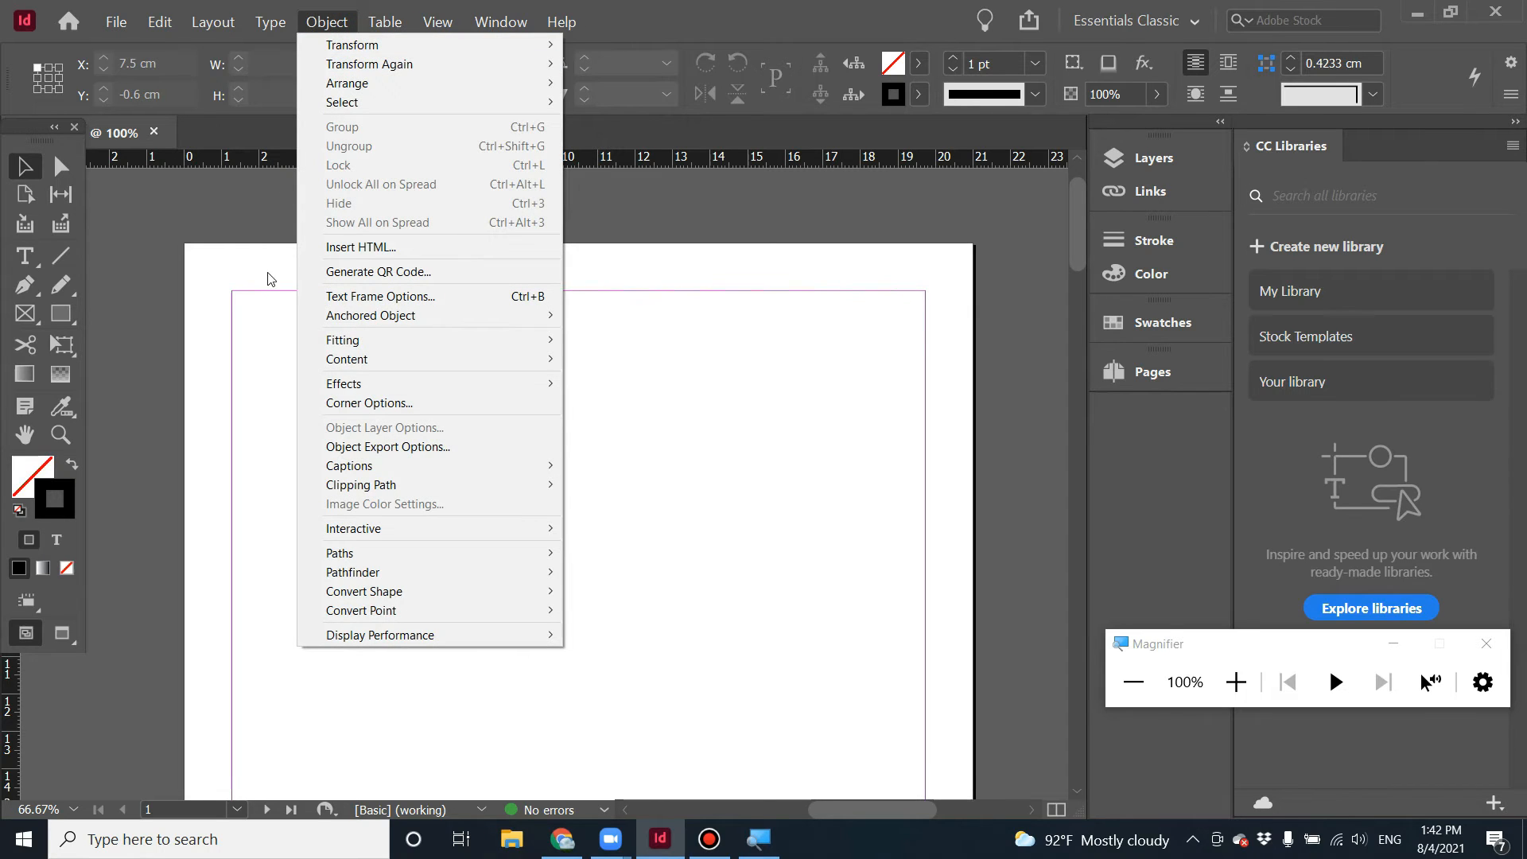
left_click(251, 335)
Draw a black-filled closed shape about 4 × 3.6 cm with the Pen tool, then delete it.
left_click(25, 284)
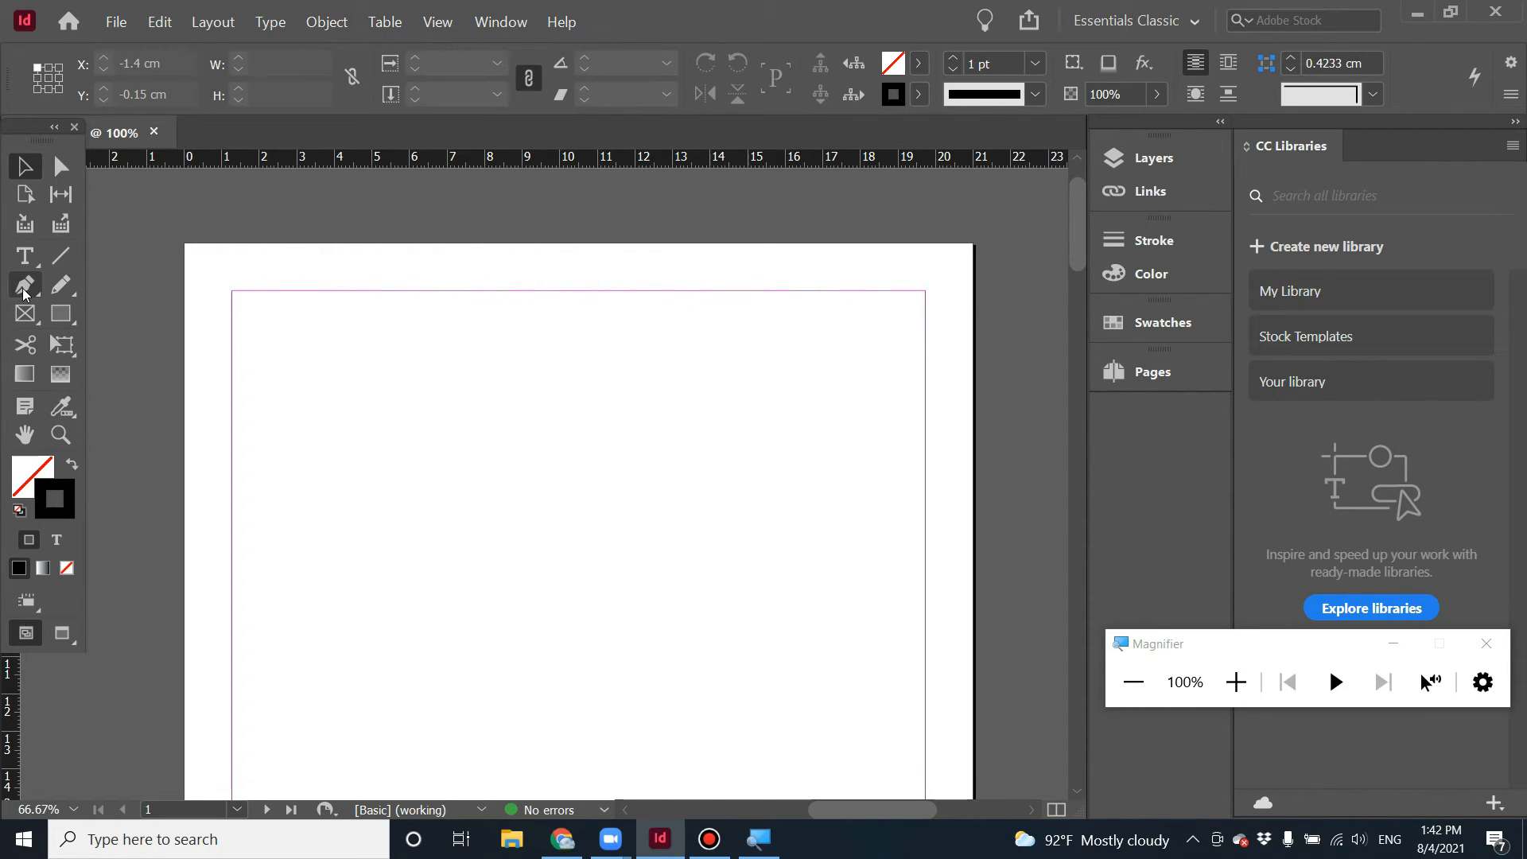
left_click(416, 463)
left_click_drag(460, 392, 532, 380)
left_click_drag(563, 440, 550, 494)
left_click(451, 517)
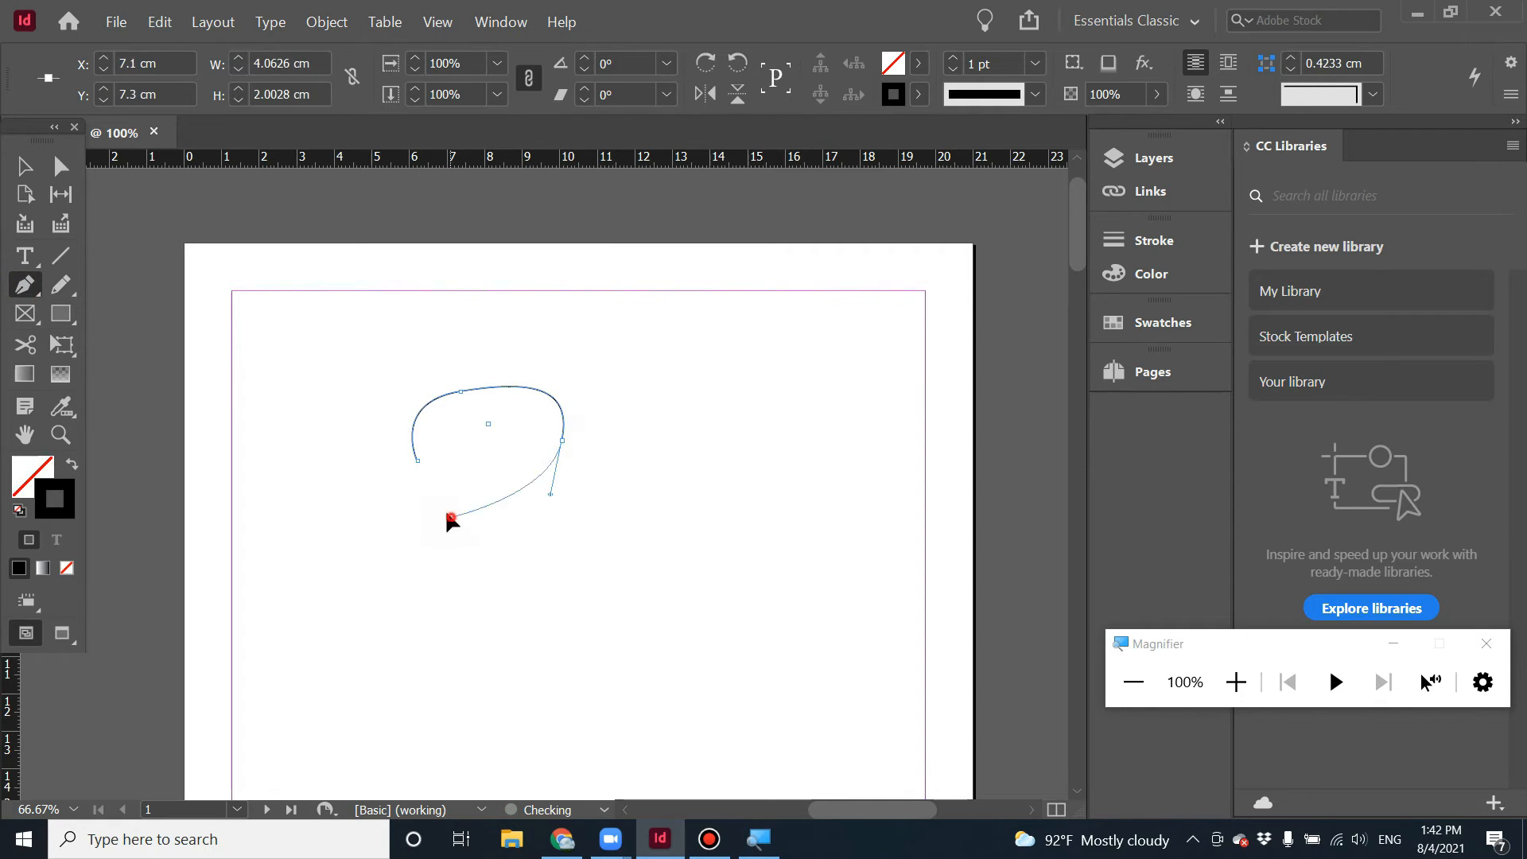
left_click(417, 460)
left_click(72, 464)
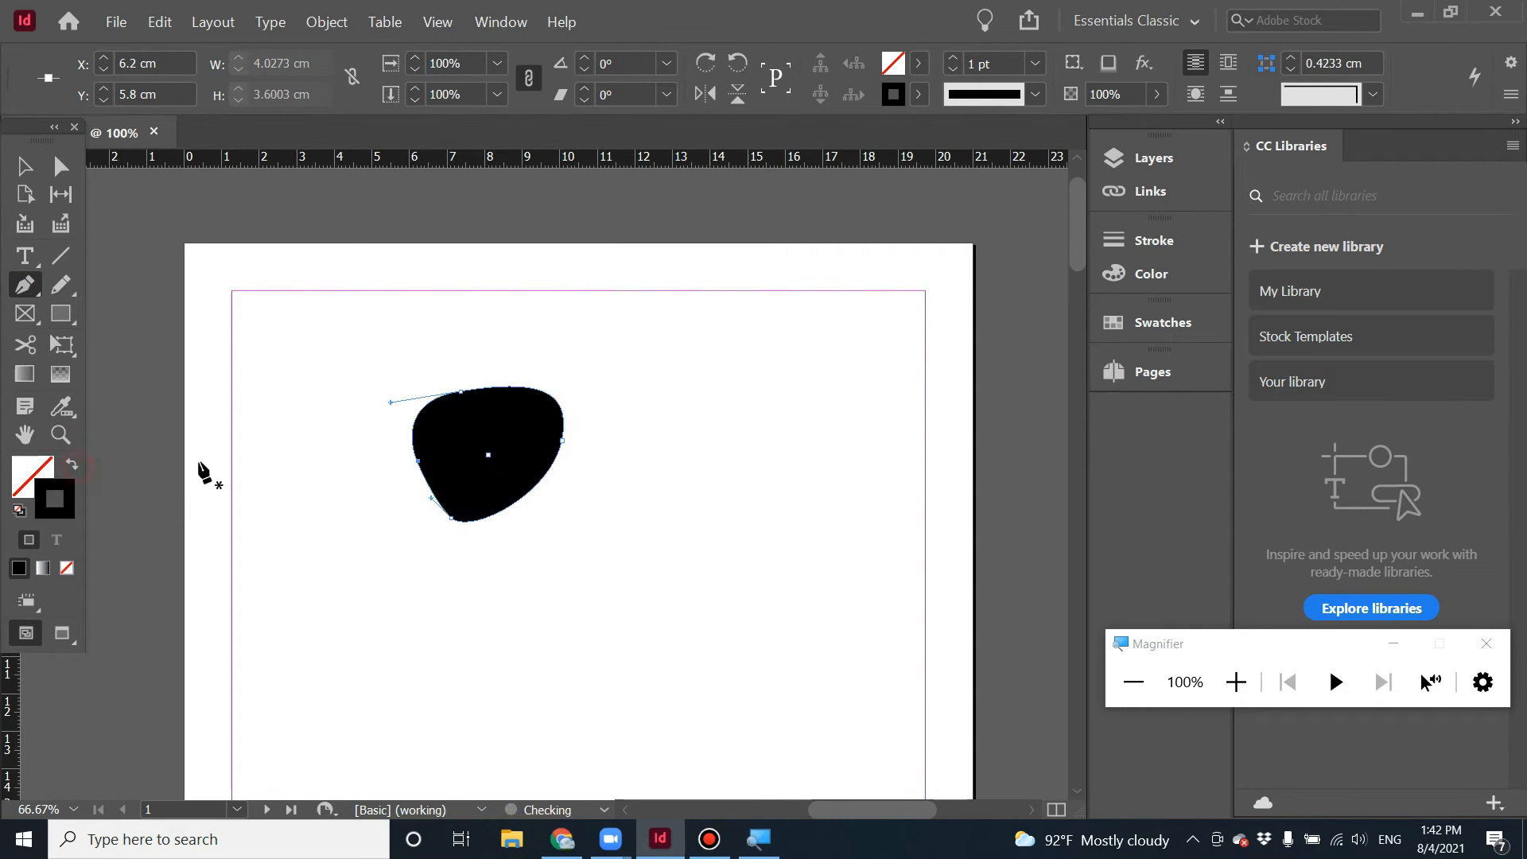
key("v")
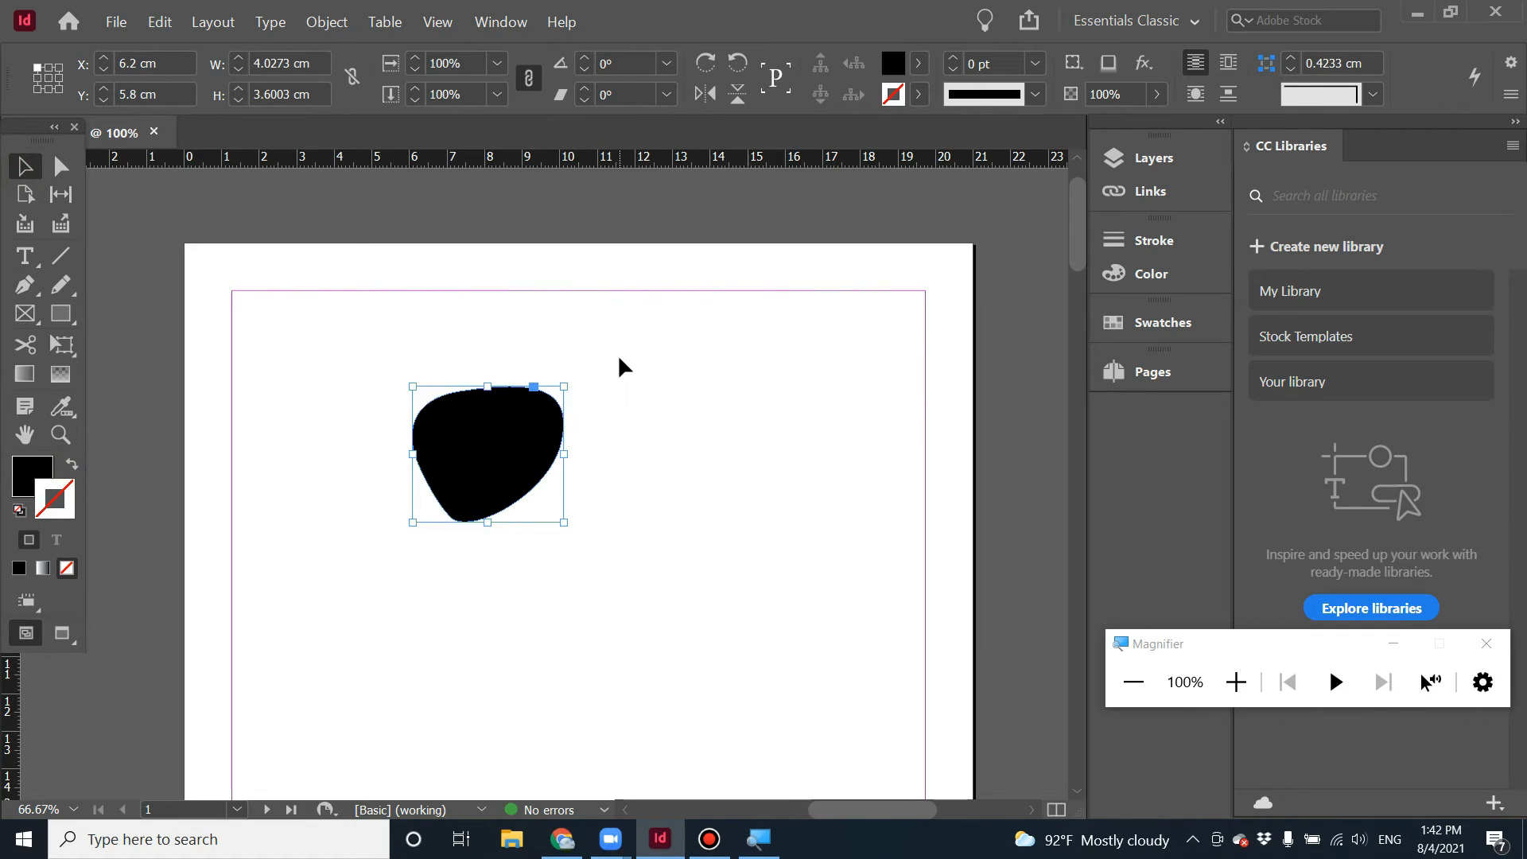
key("Delete")
key("d")
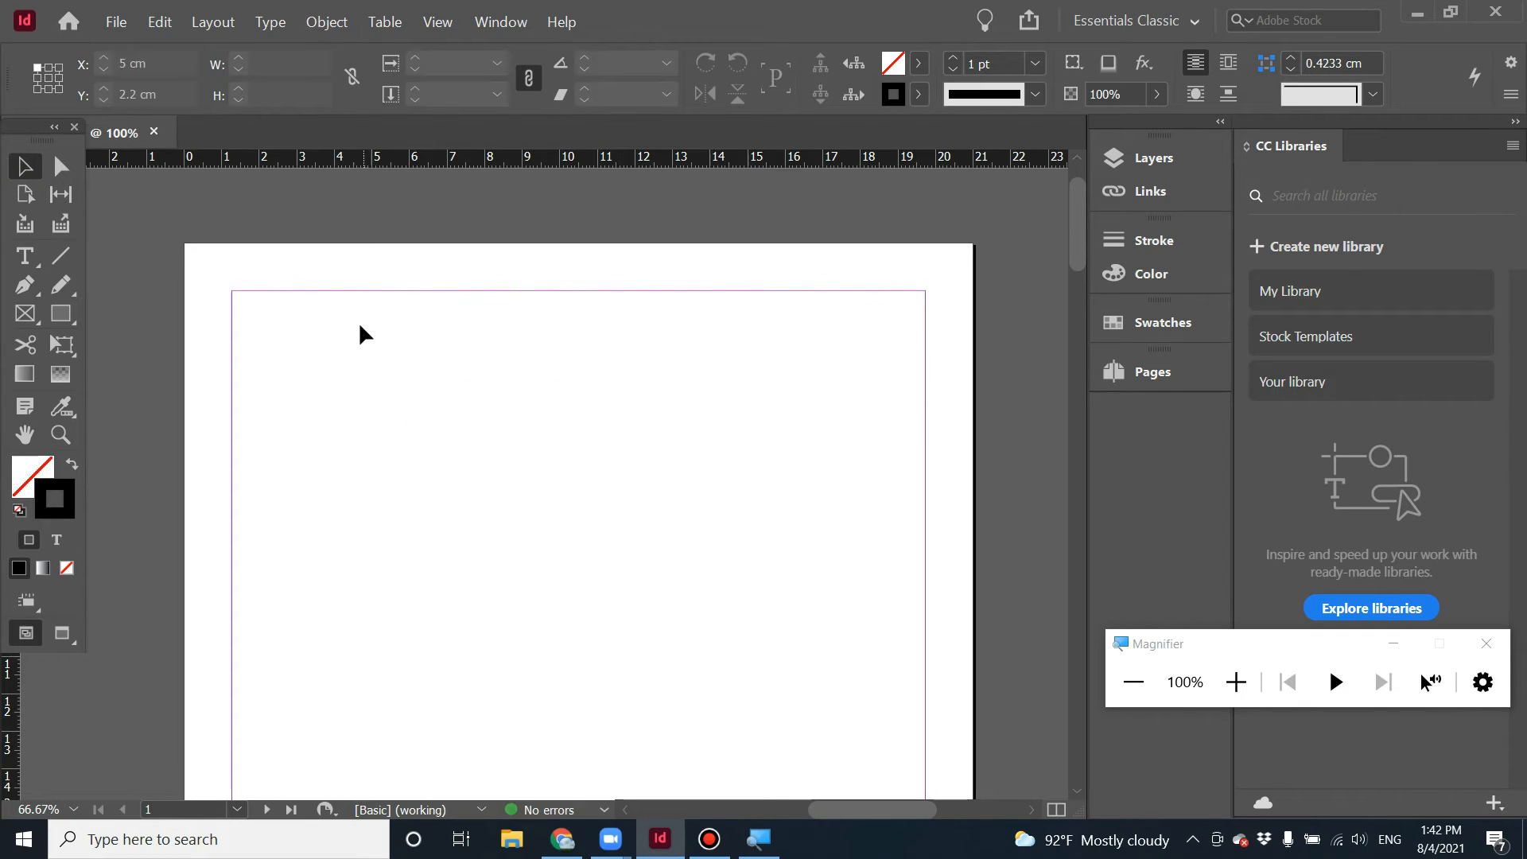
Inspect the Links panel and browse down through the document to page 4.
left_click(1176, 197)
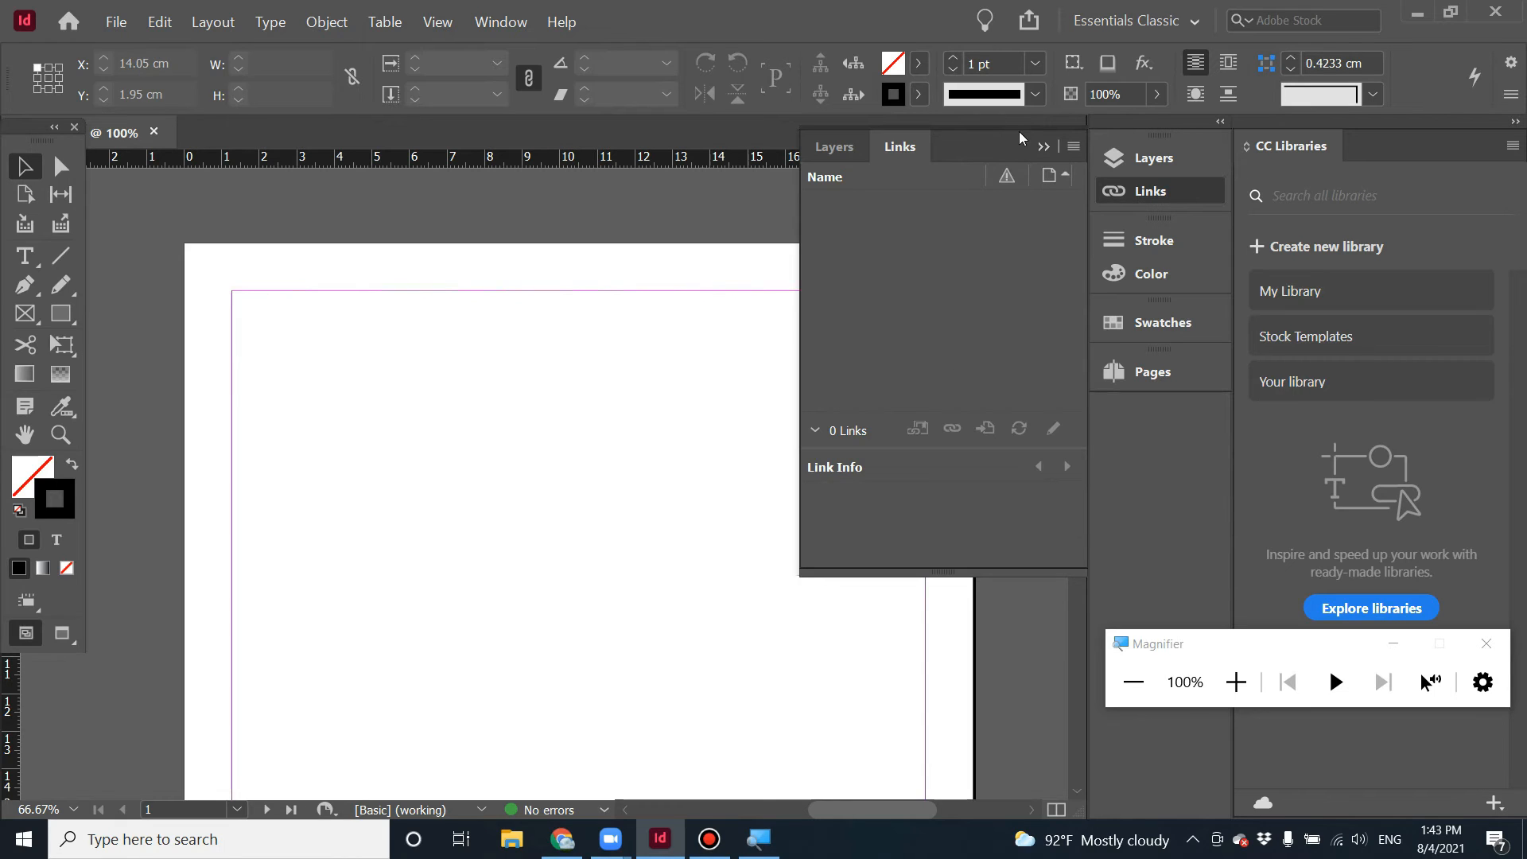
left_click(1041, 147)
scroll(708, 436, "down", 2)
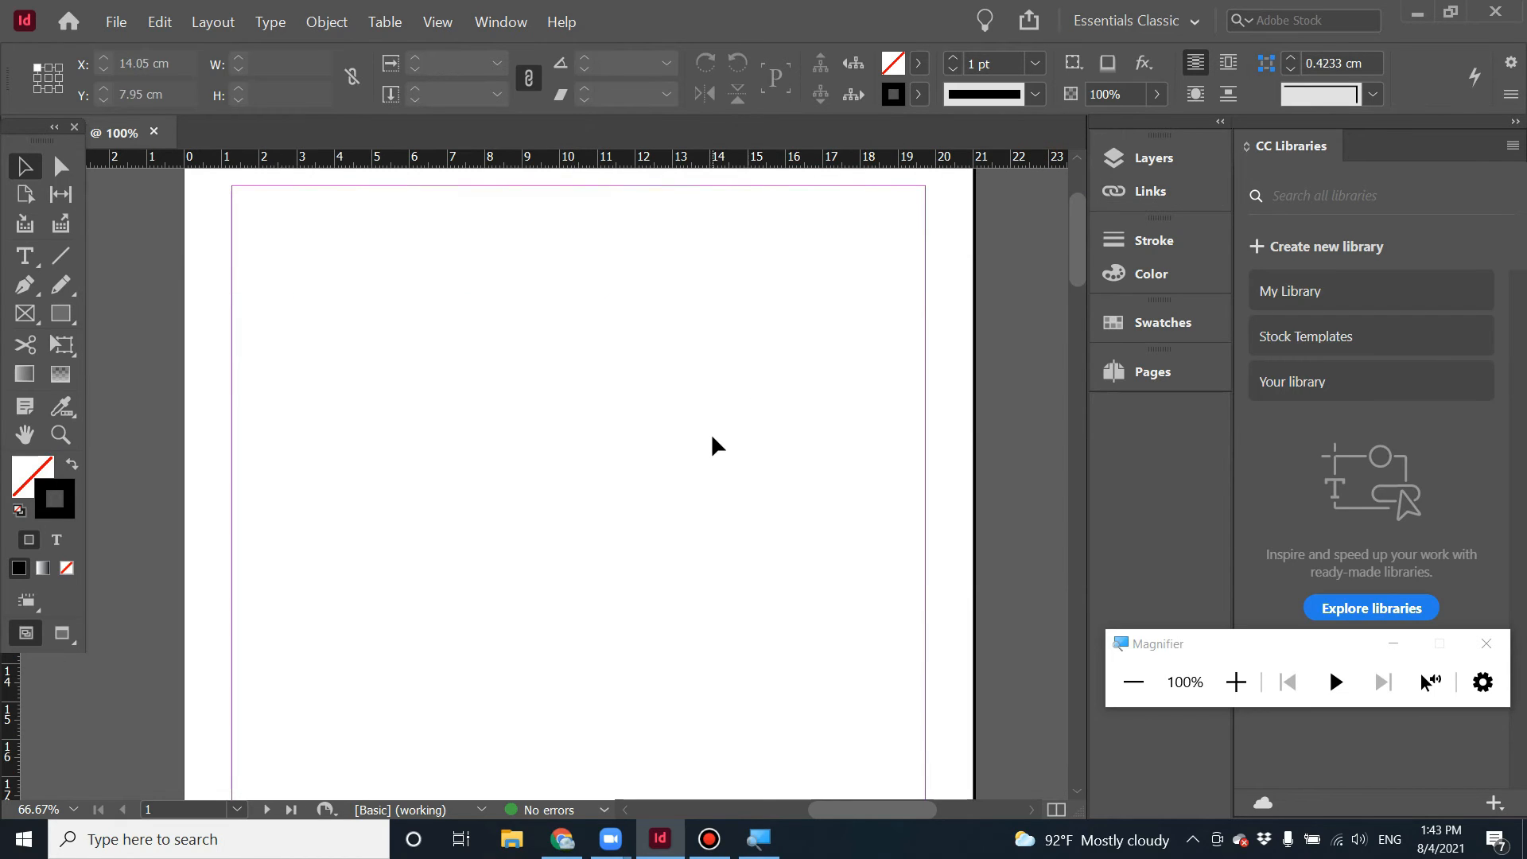
key("super+plus")
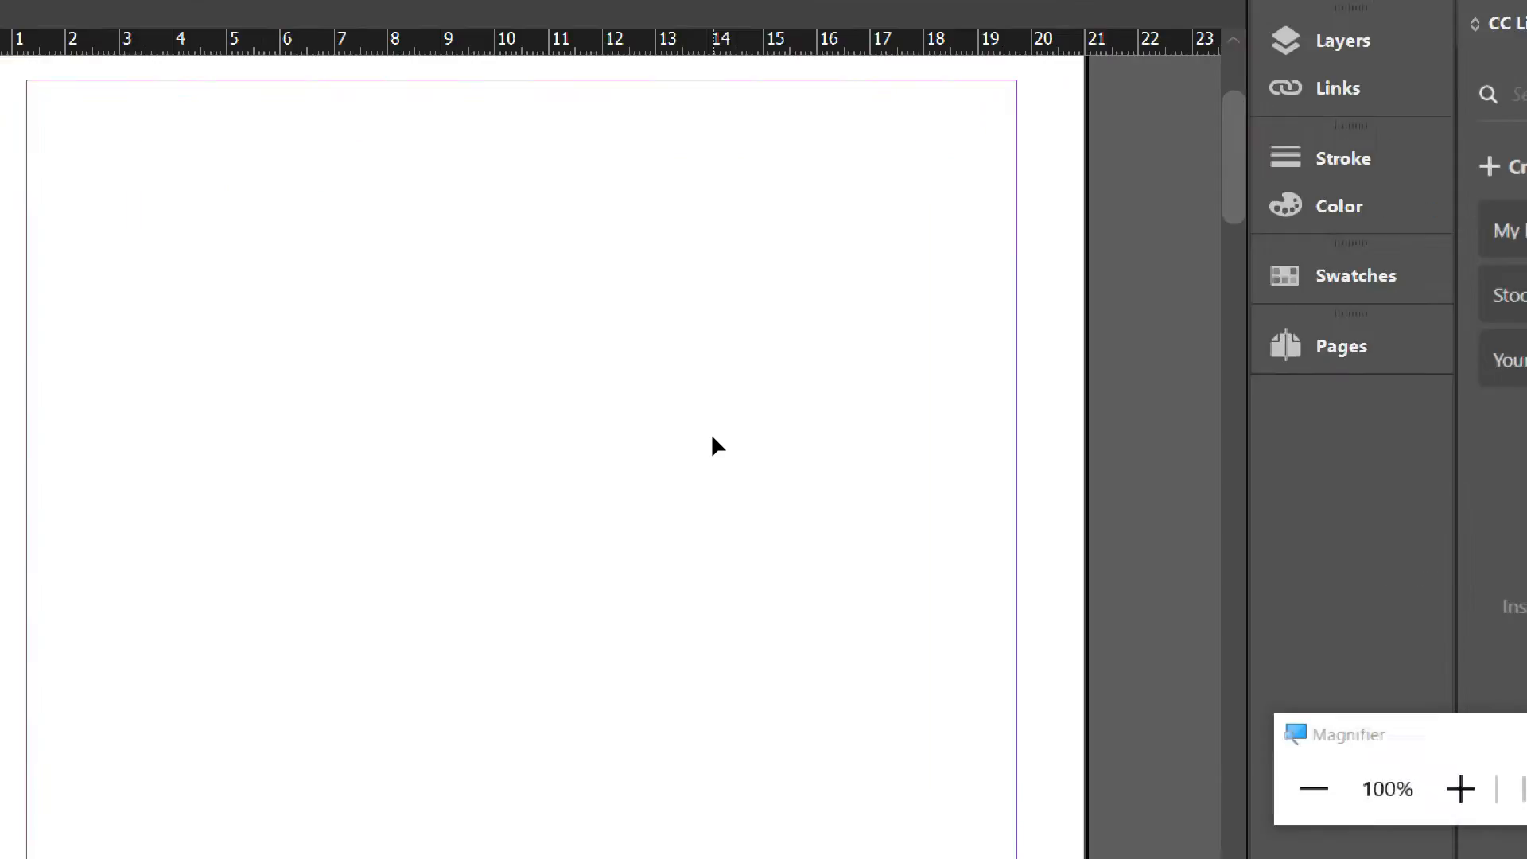
scroll(801, 632, "down", 10)
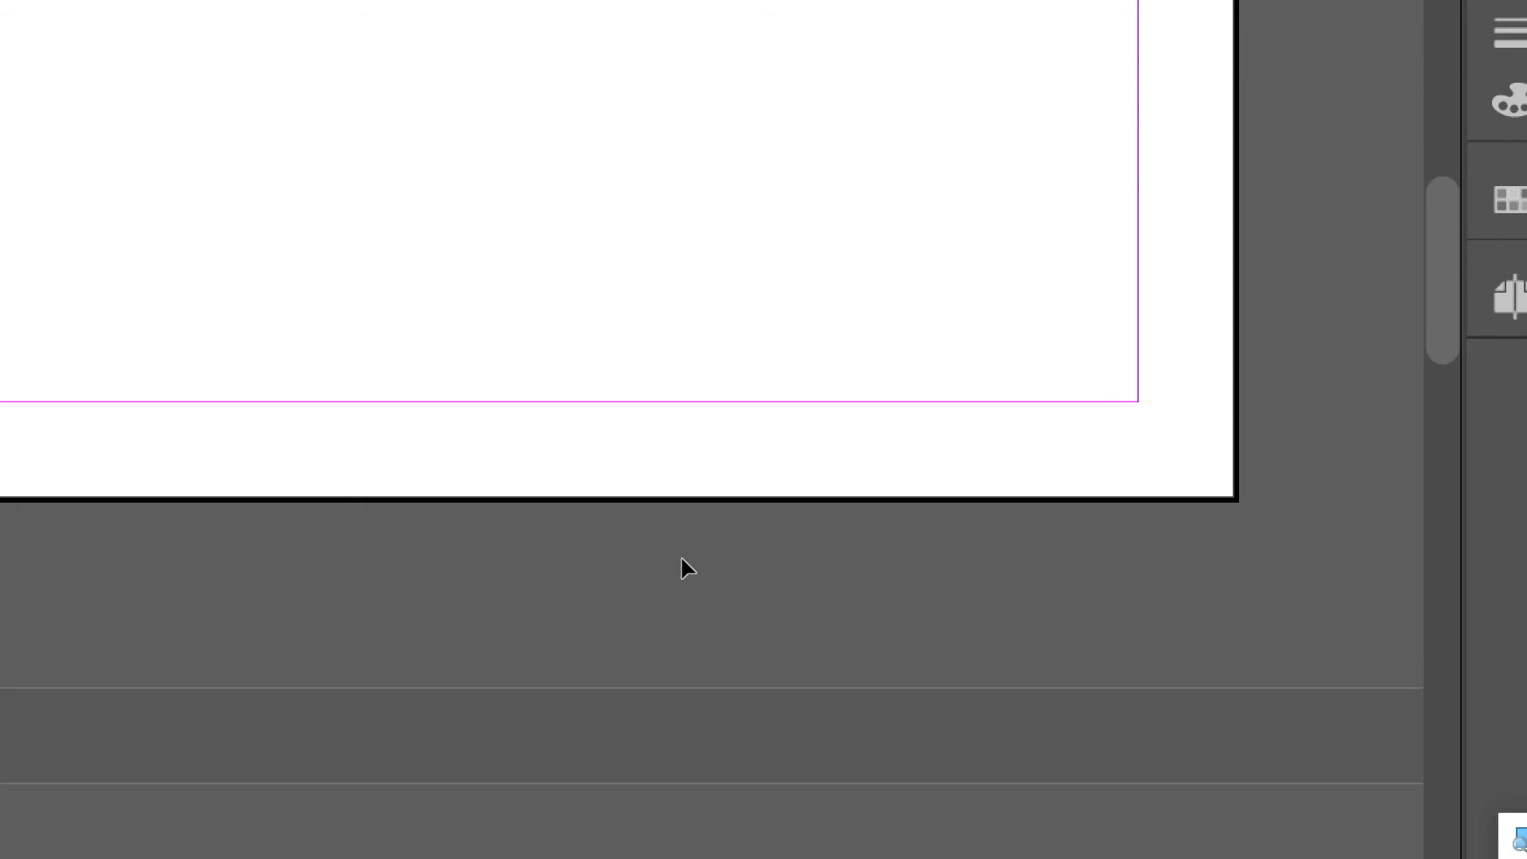
scroll(584, 540, "down", 15)
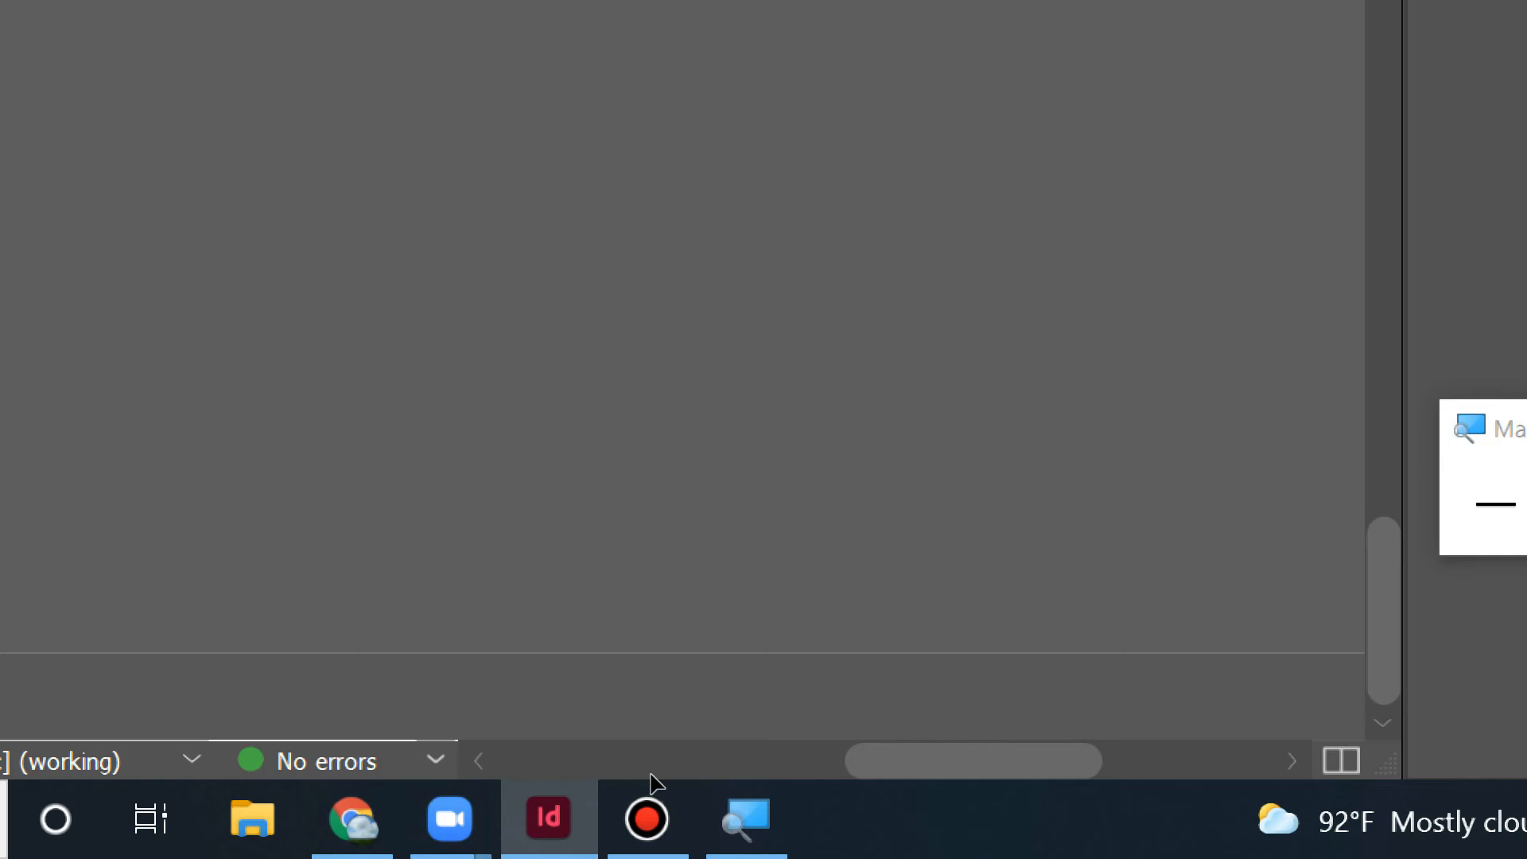
key("ctrl+minus")
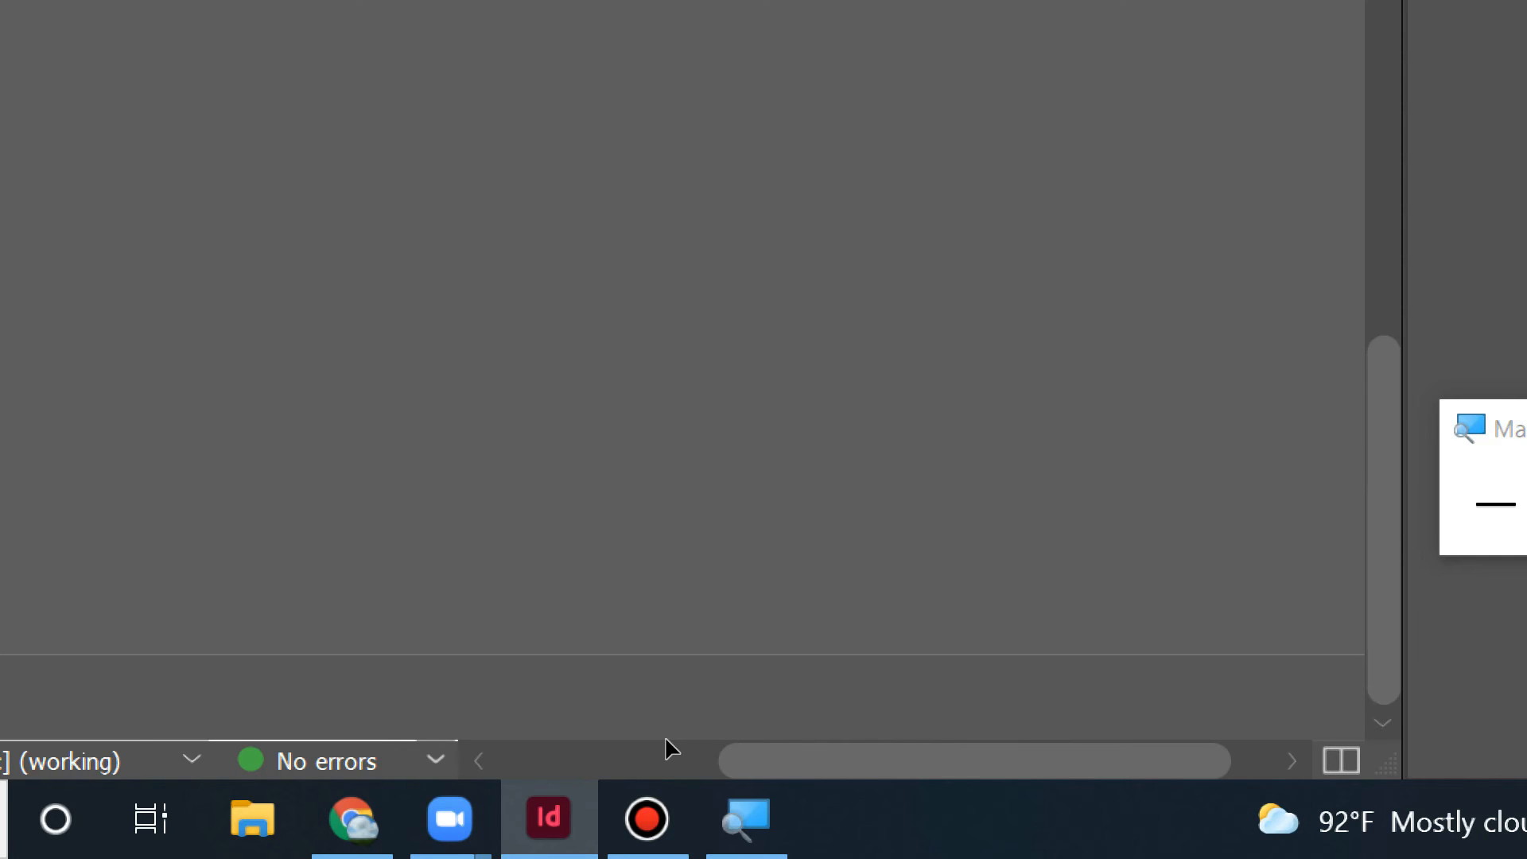
key("super+minus")
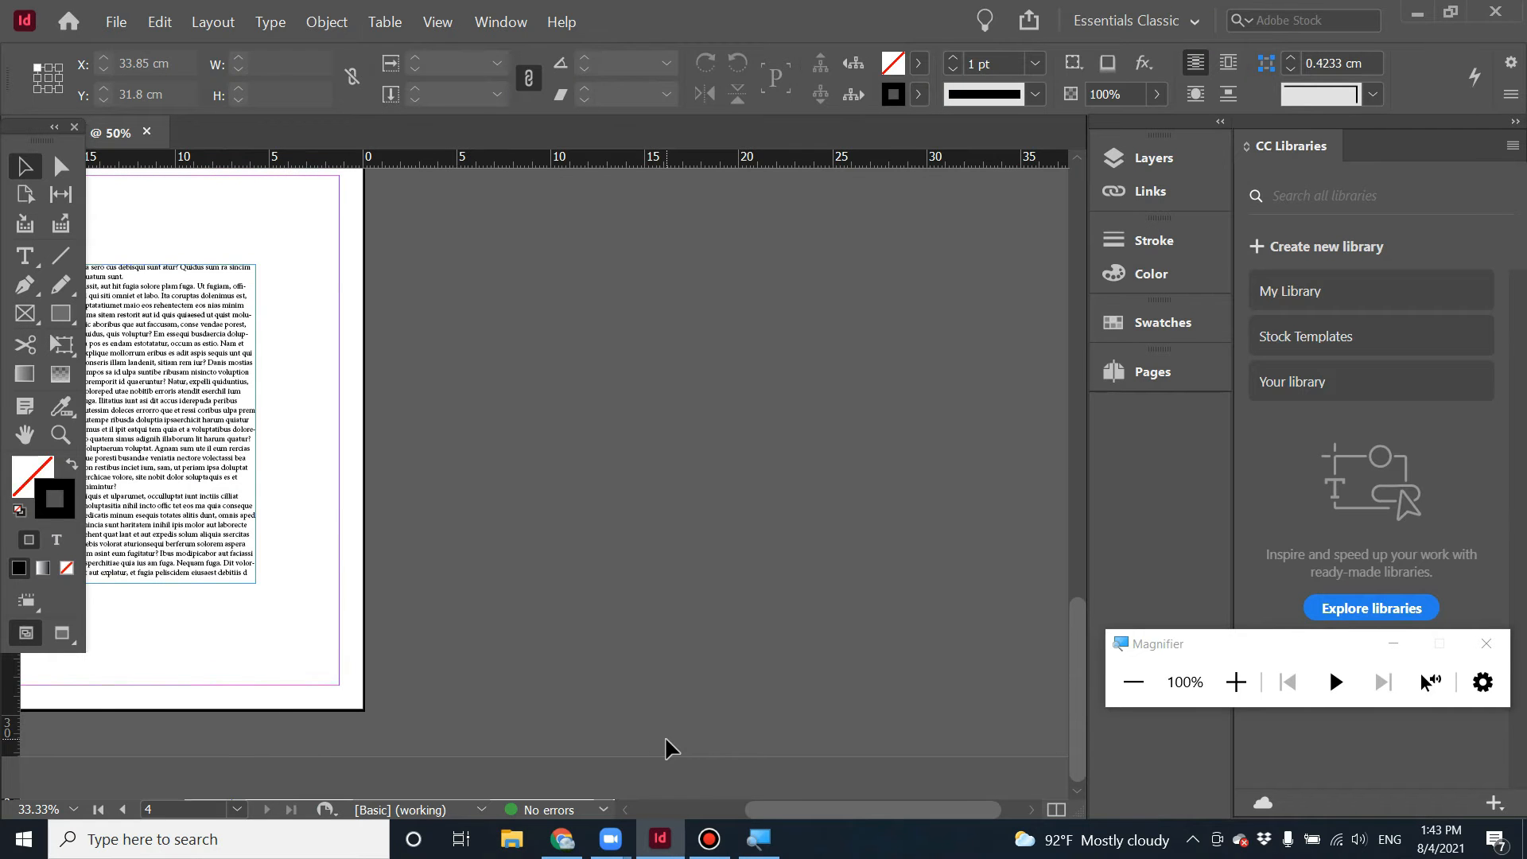
Move the text frame on page 4 to the top-left margin corner and shrink it to 9.3 × 10.65 cm.
left_click(25, 434)
left_click_drag(405, 497, 739, 524)
left_click(25, 166)
left_click(586, 554)
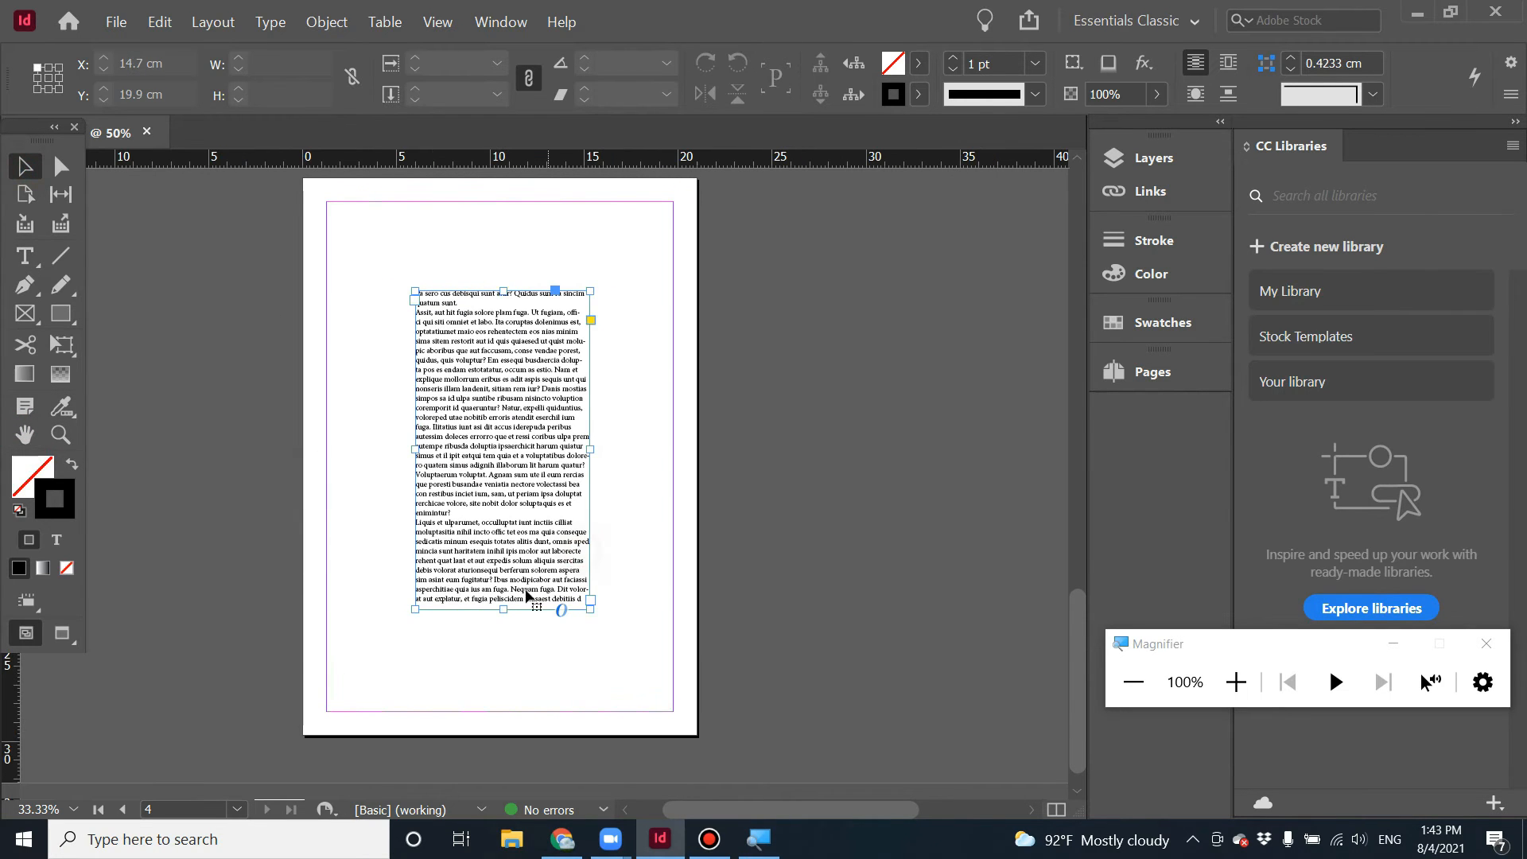
left_click_drag(531, 539, 433, 433)
left_click(612, 545)
left_click(561, 532)
left_click(400, 427)
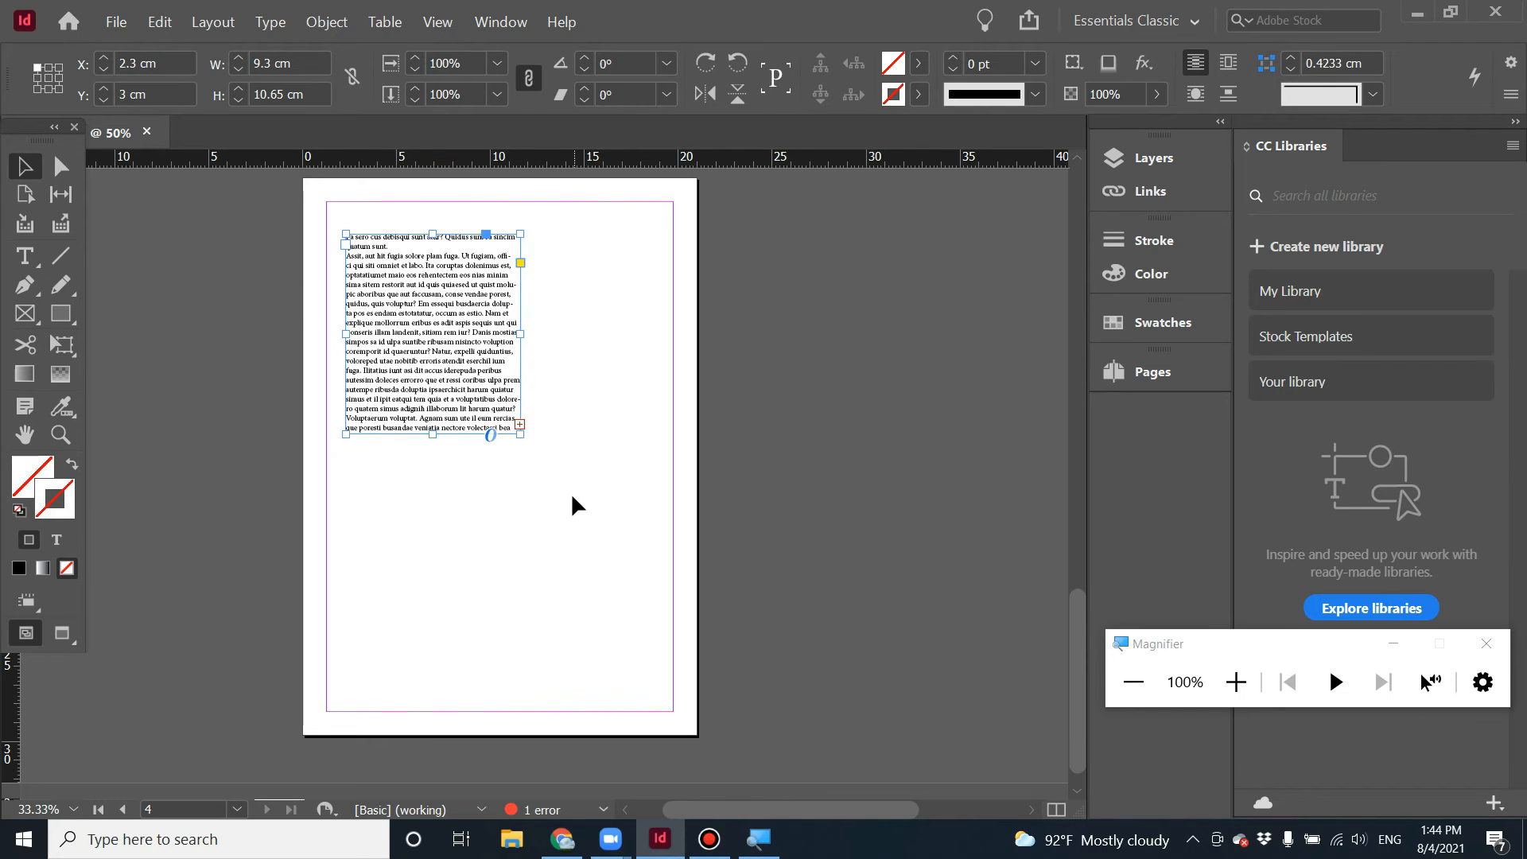
key("super")
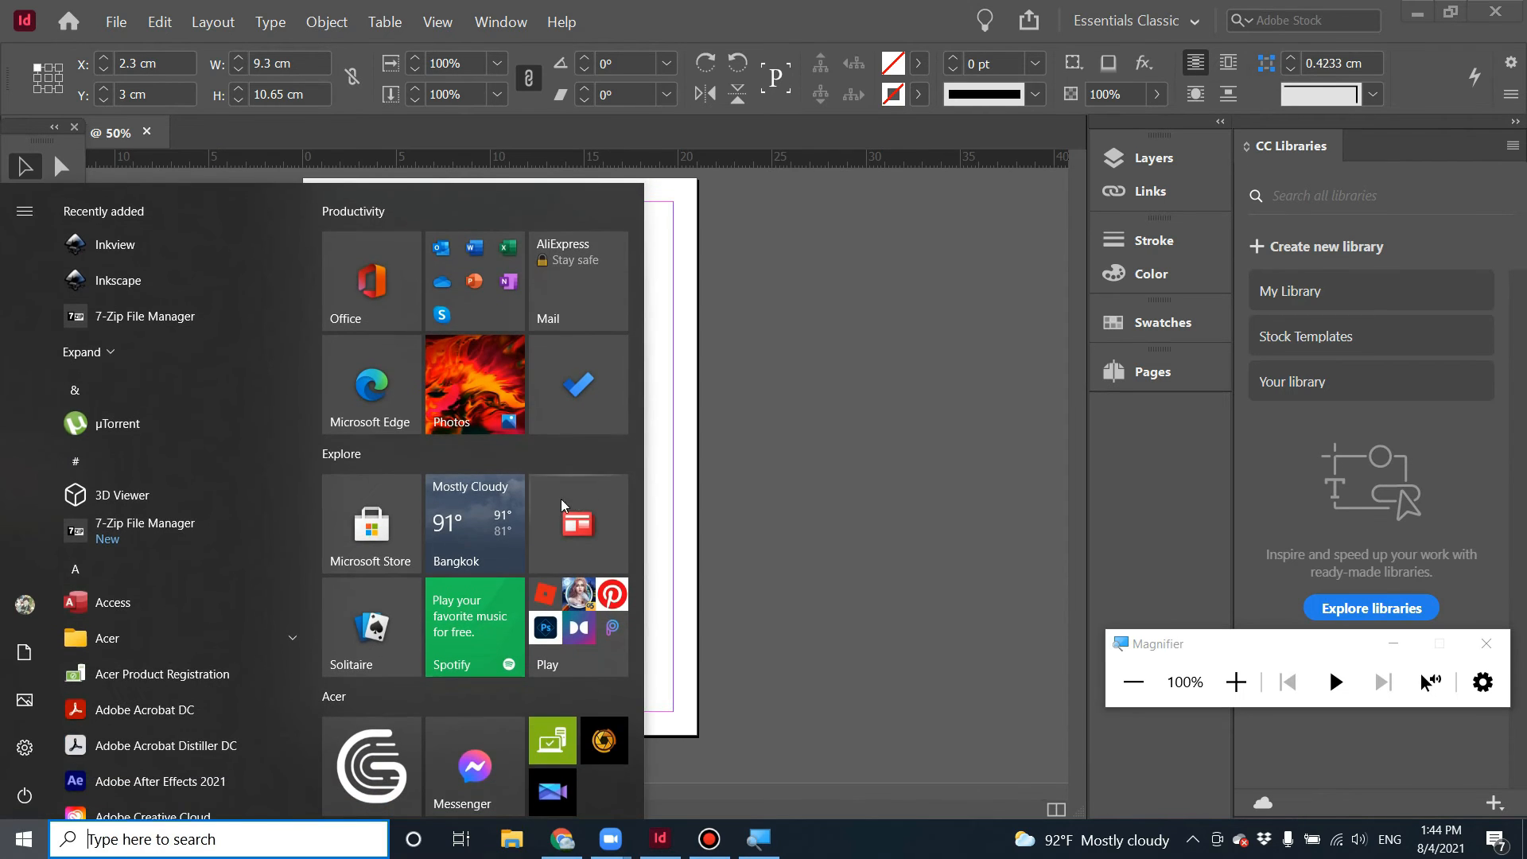
left_click(725, 525)
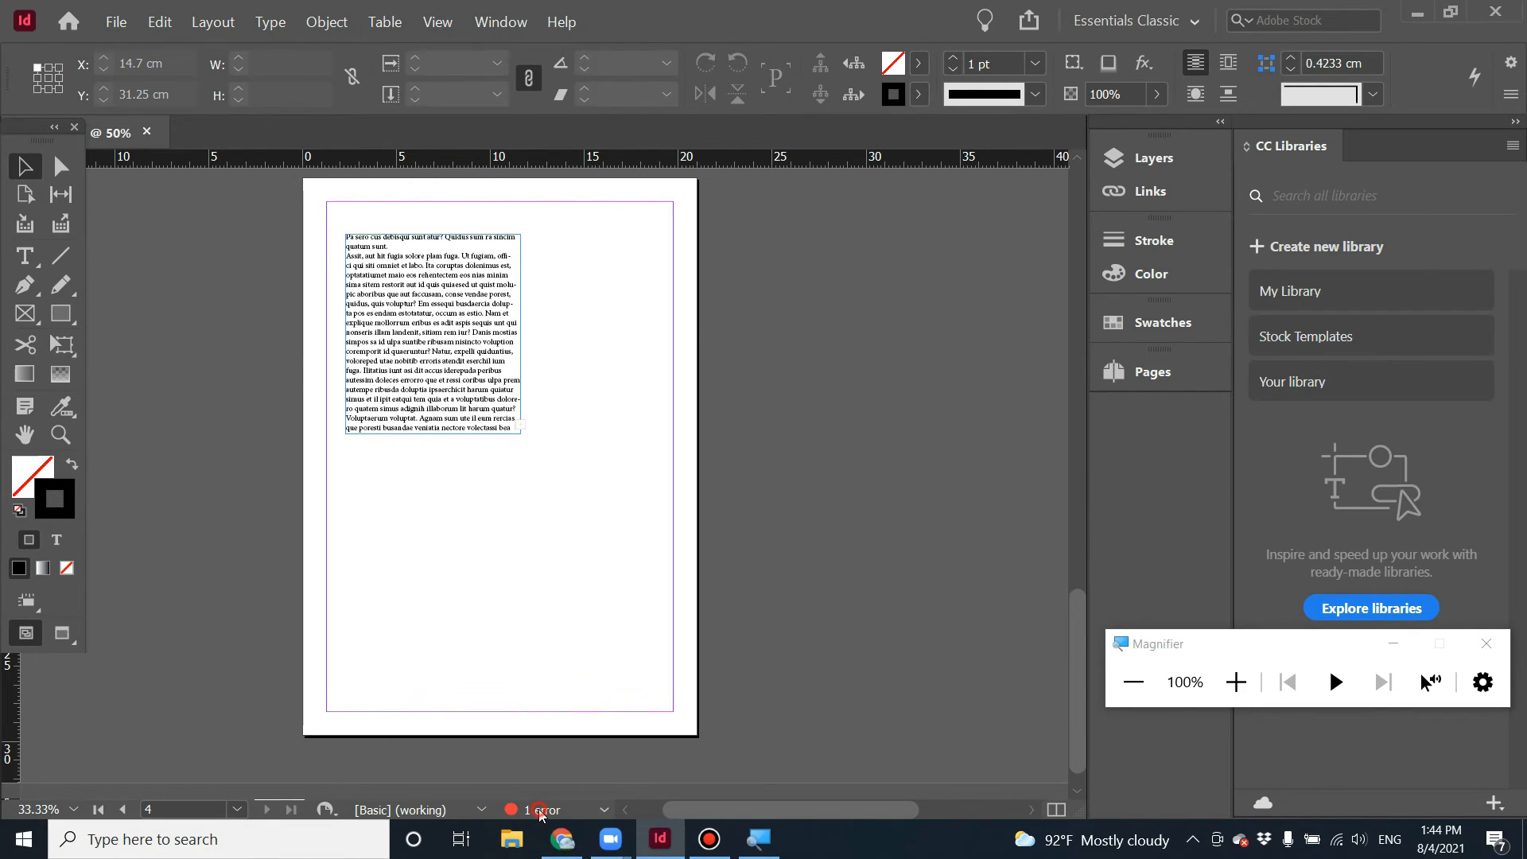
Open the Preflight panel, expand the overset text error to jump to its text frame on page 4, and dock the panel.
double_click(538, 809)
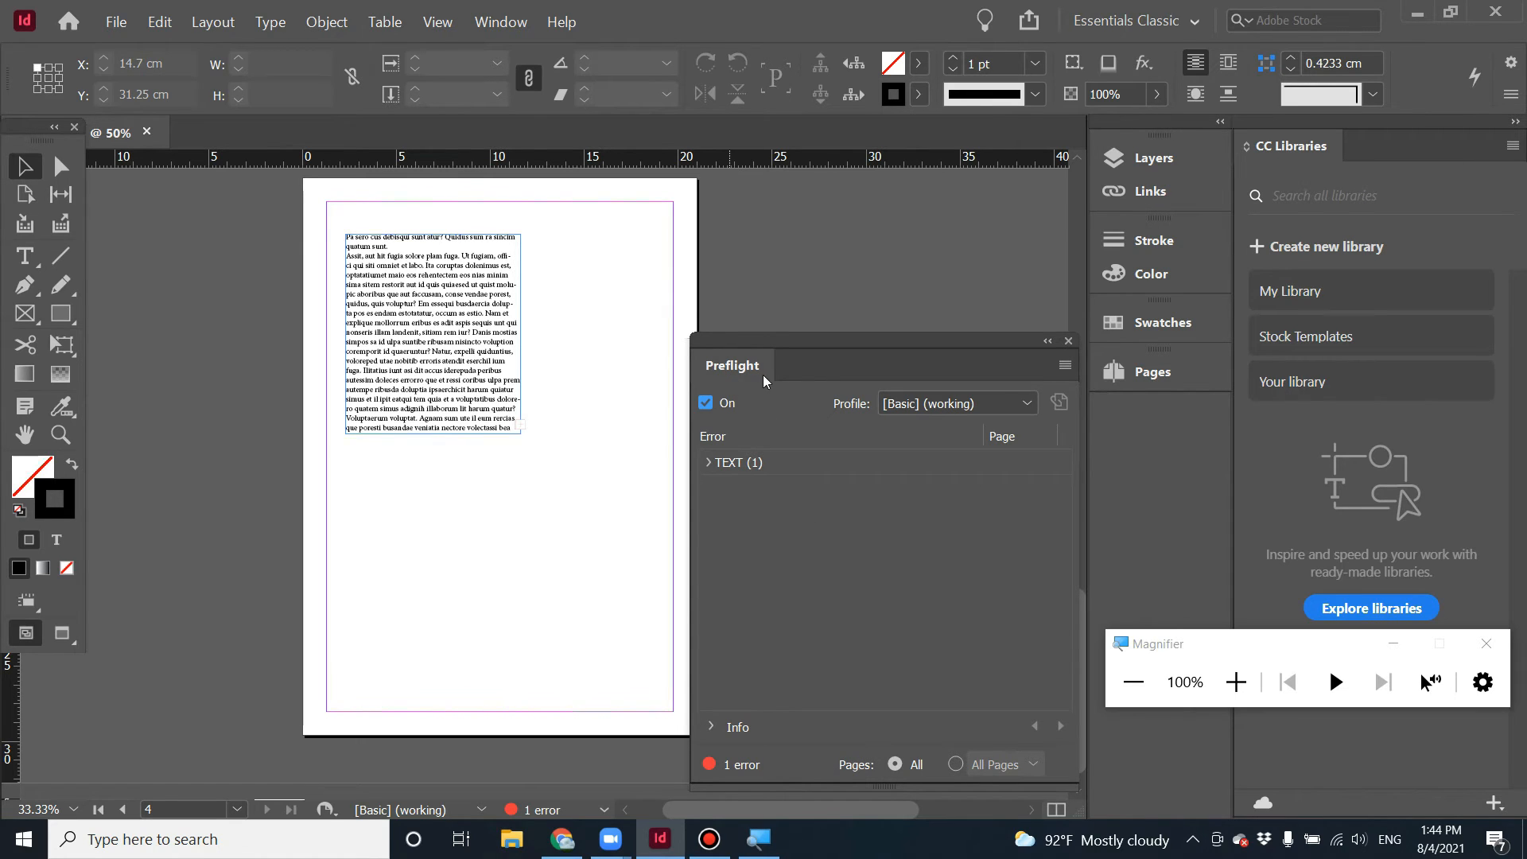
left_click(721, 470)
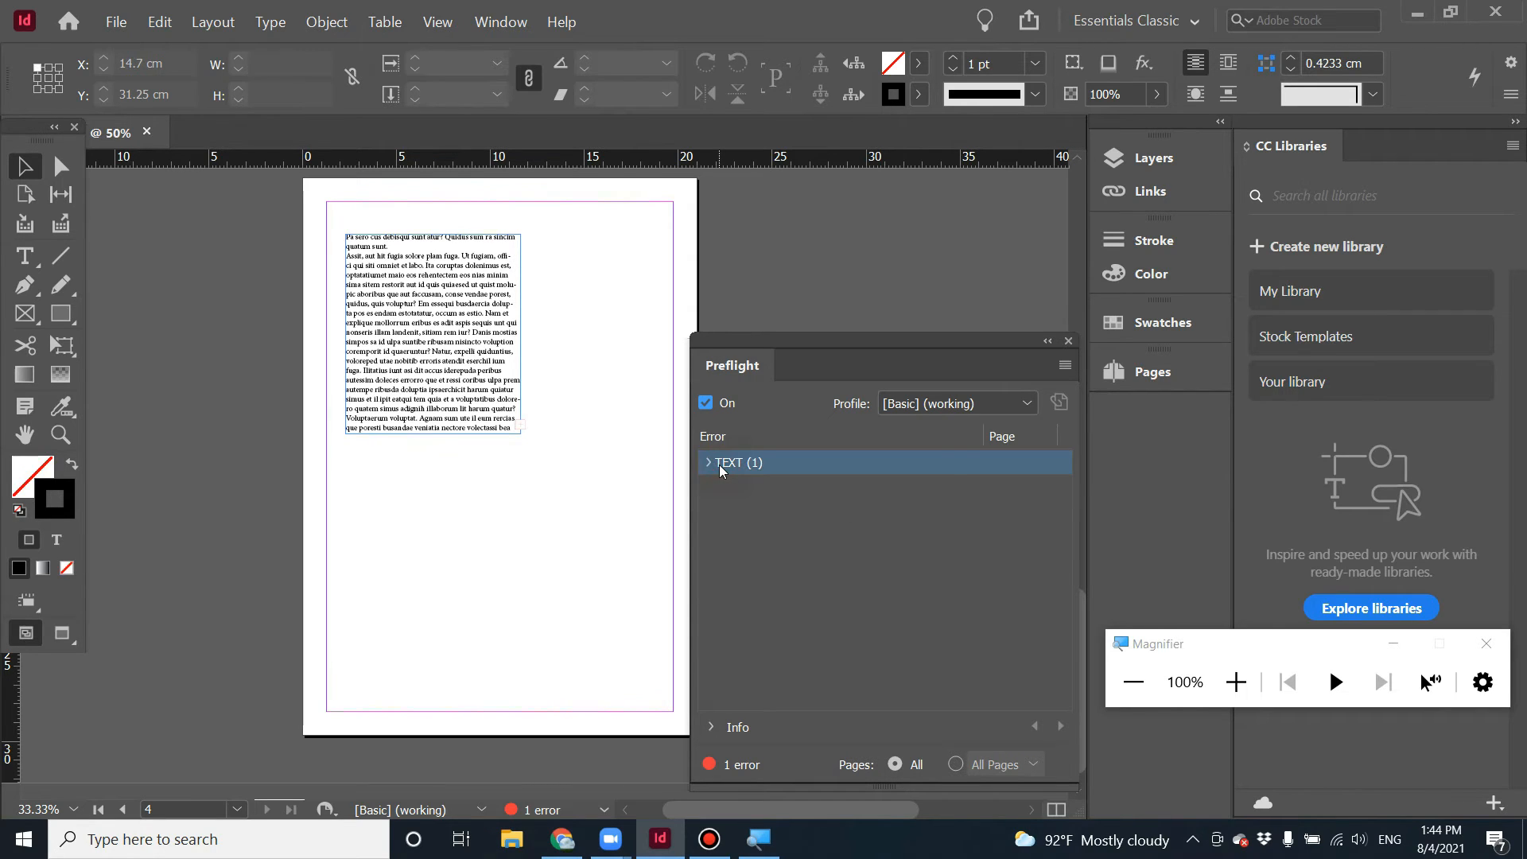
left_click(707, 463)
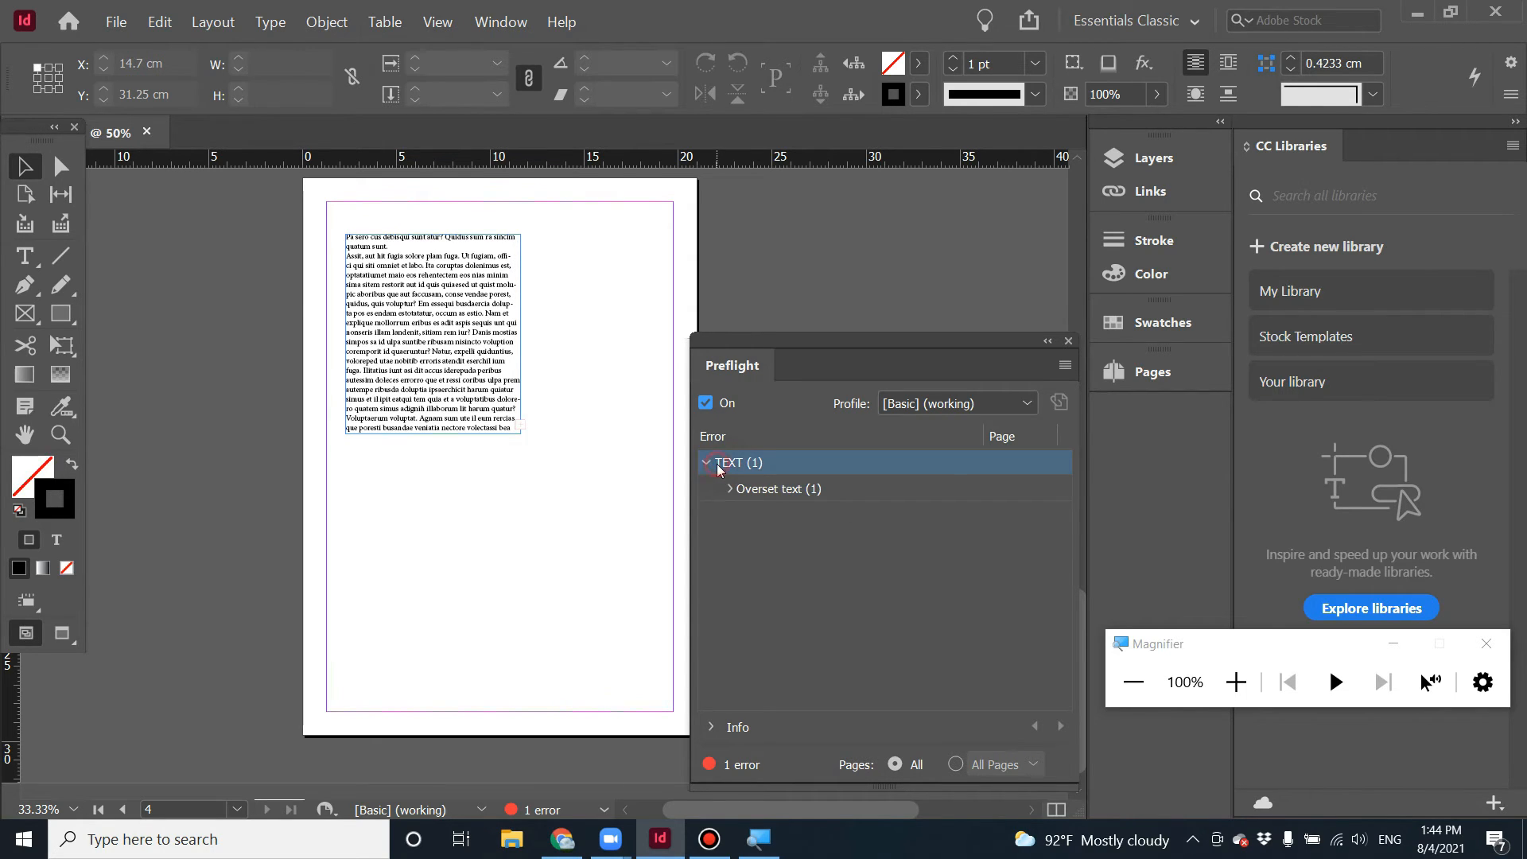
left_click(754, 490)
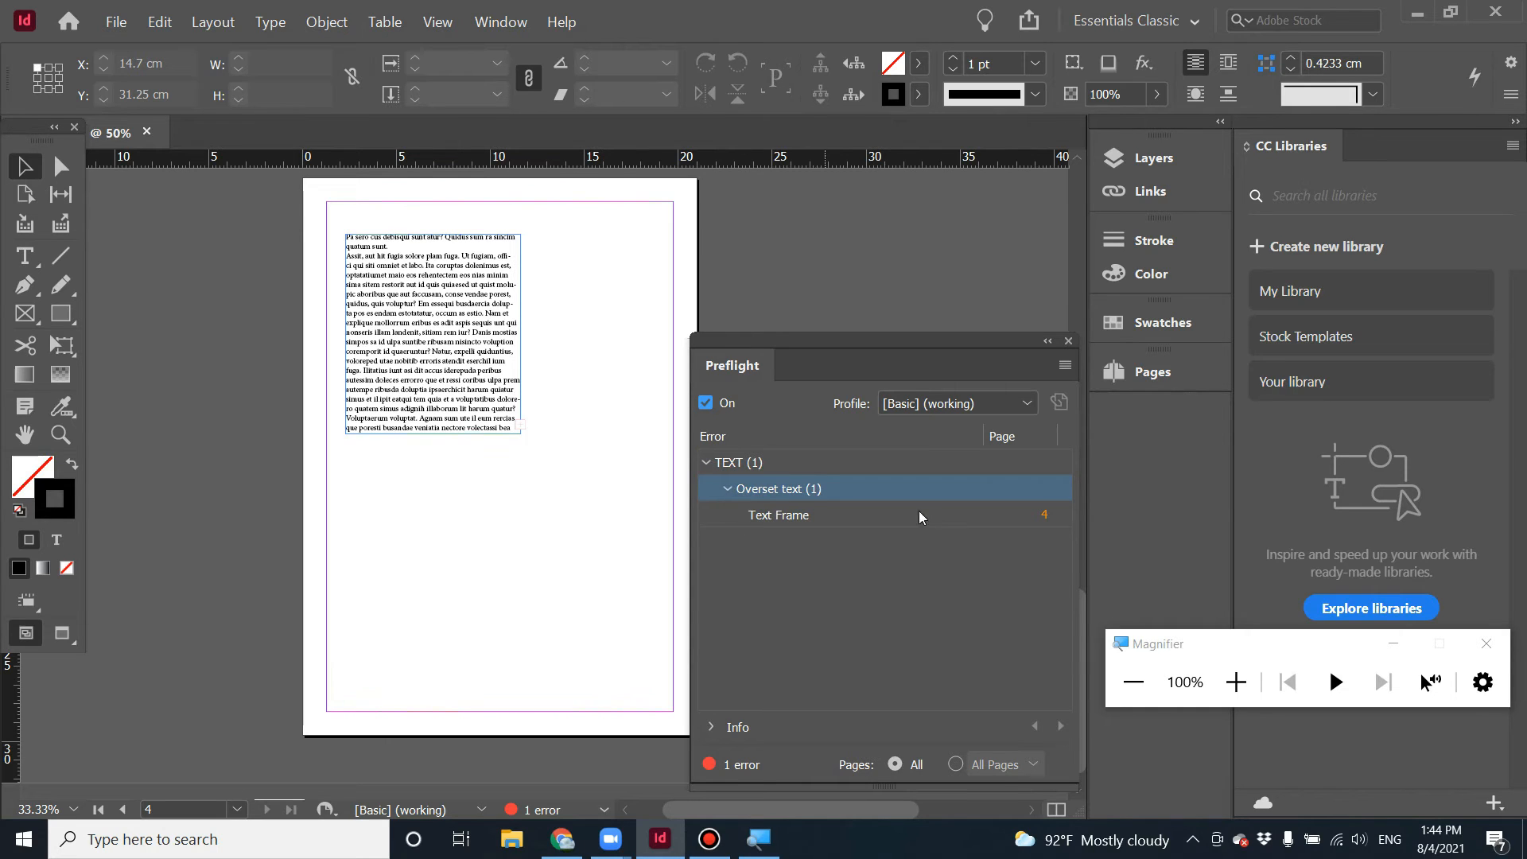
left_click(1045, 516)
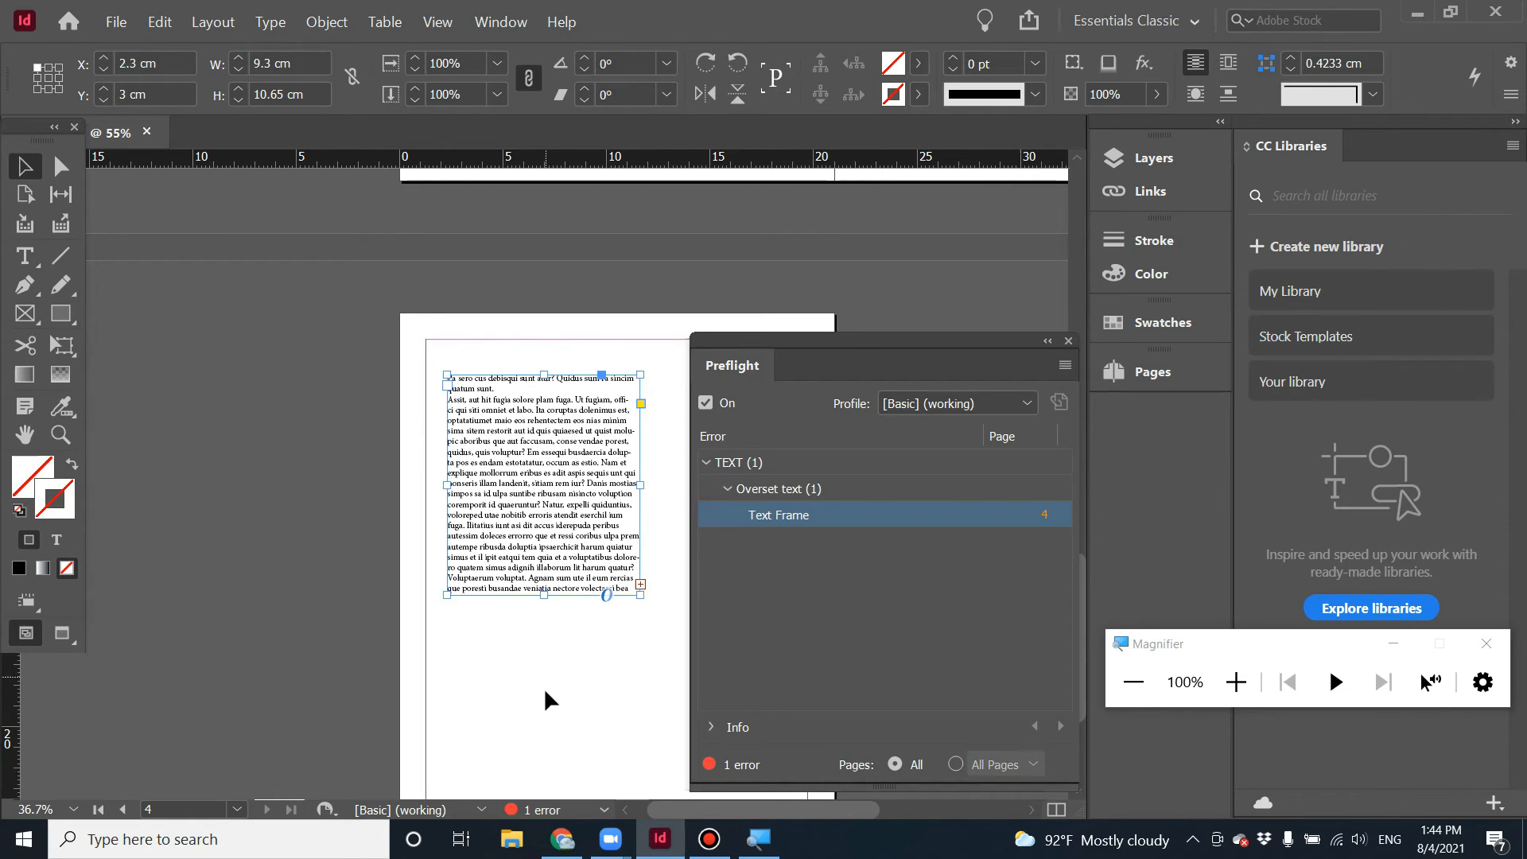
left_click(593, 642)
left_click_drag(1055, 363, 1180, 422)
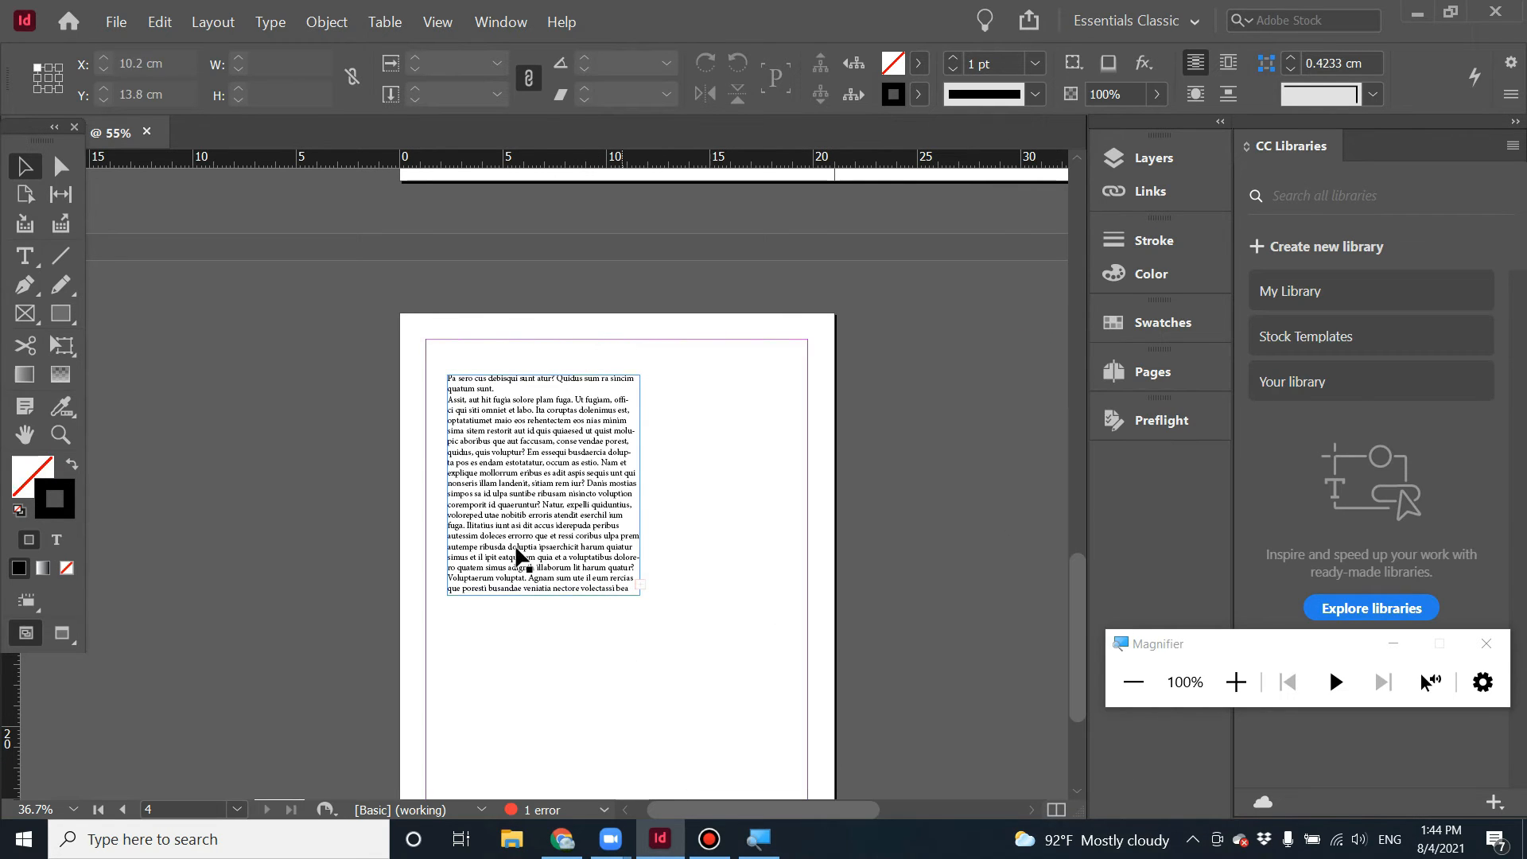
Extend the text frame's height to about 19.15 cm to clear the overset text, then undo the resize.
left_click(612, 578)
scroll(705, 668, "down", 1)
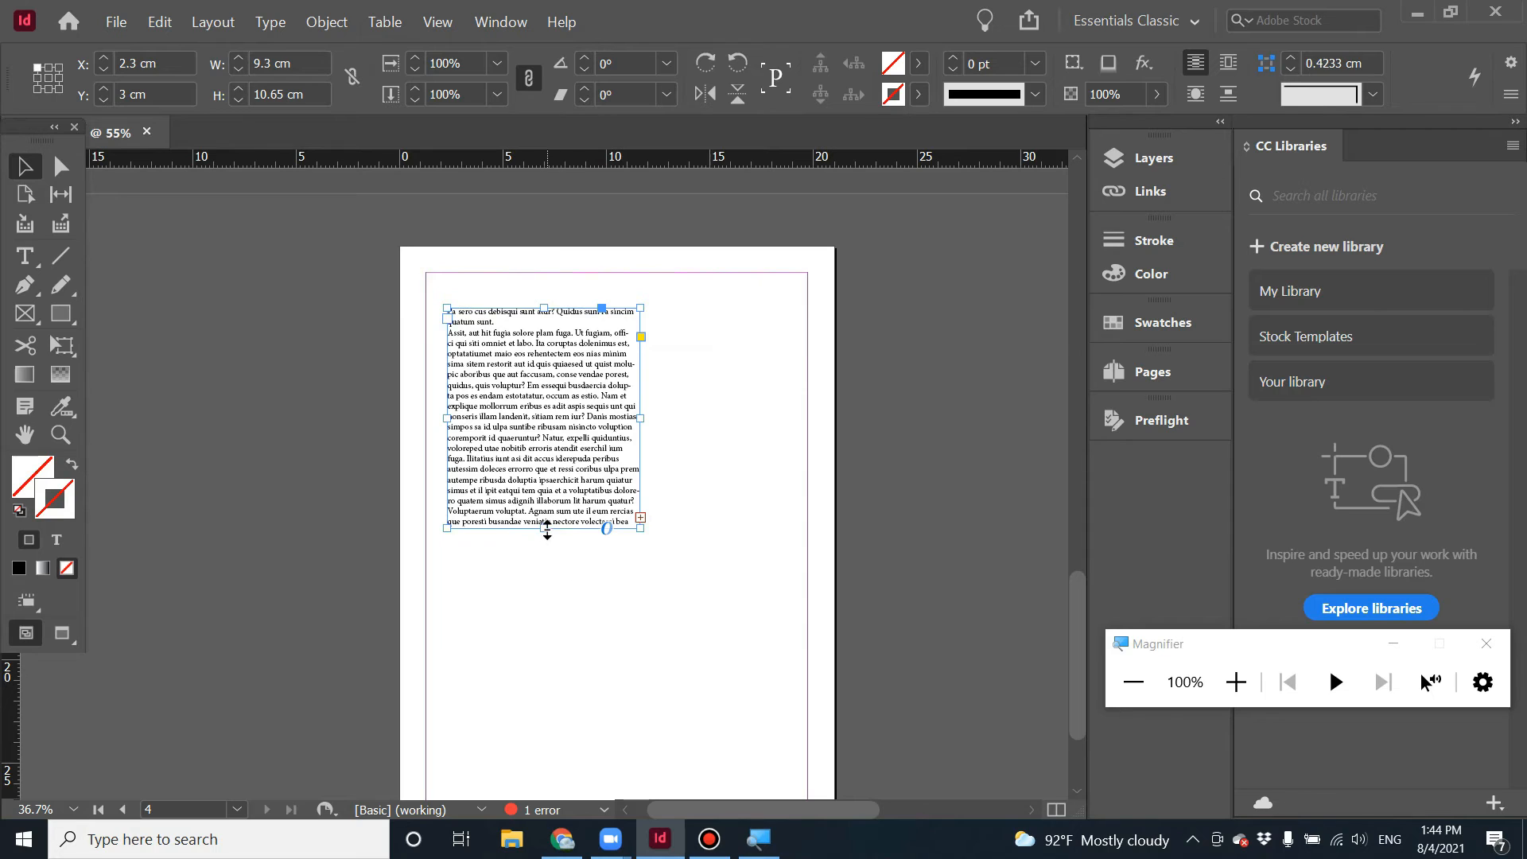
left_click_drag(547, 528, 561, 703)
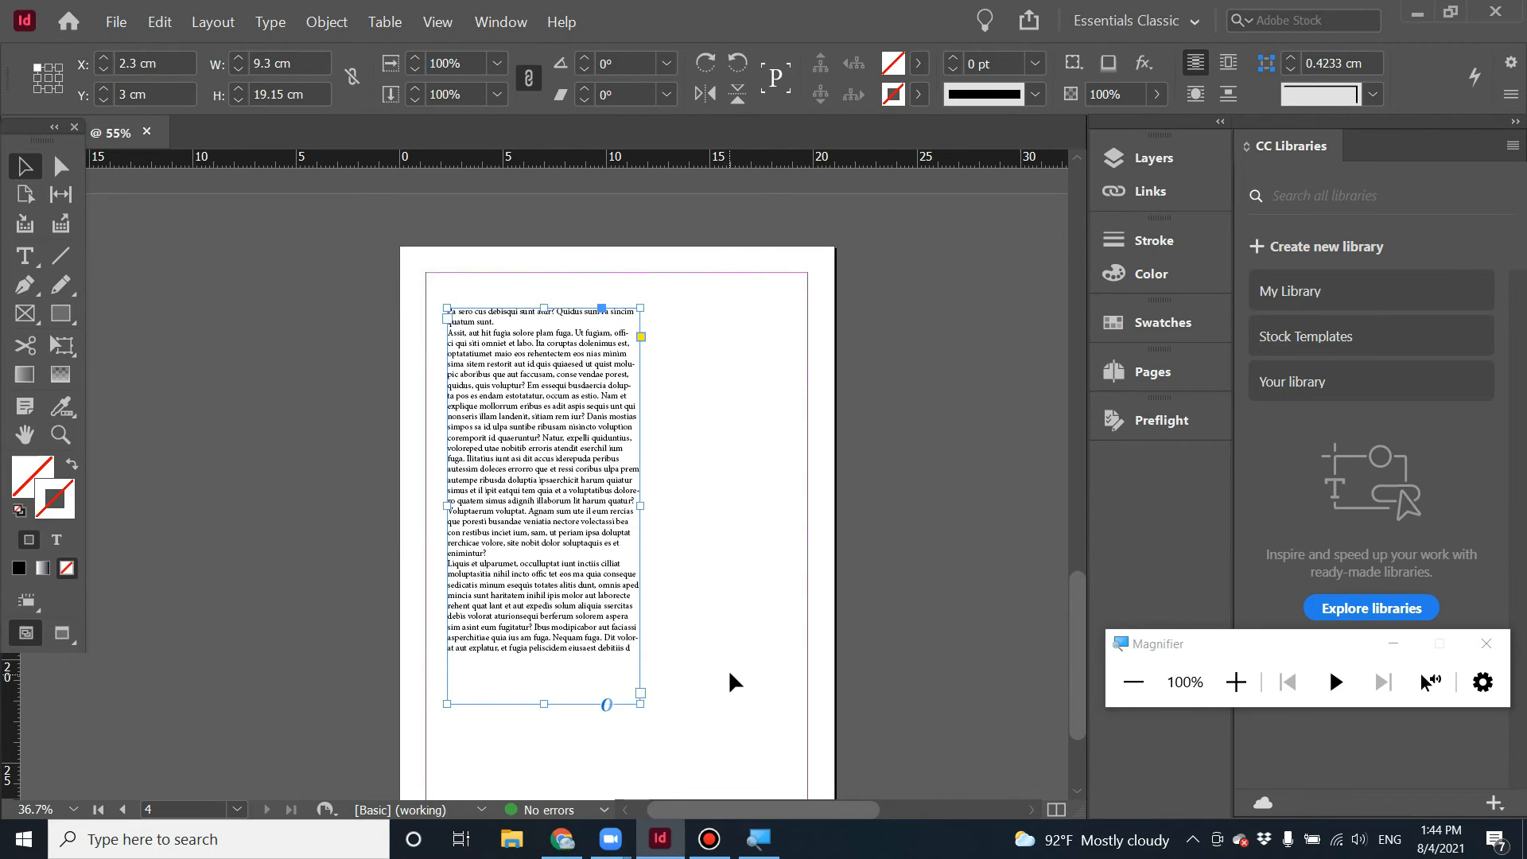
left_click(725, 668)
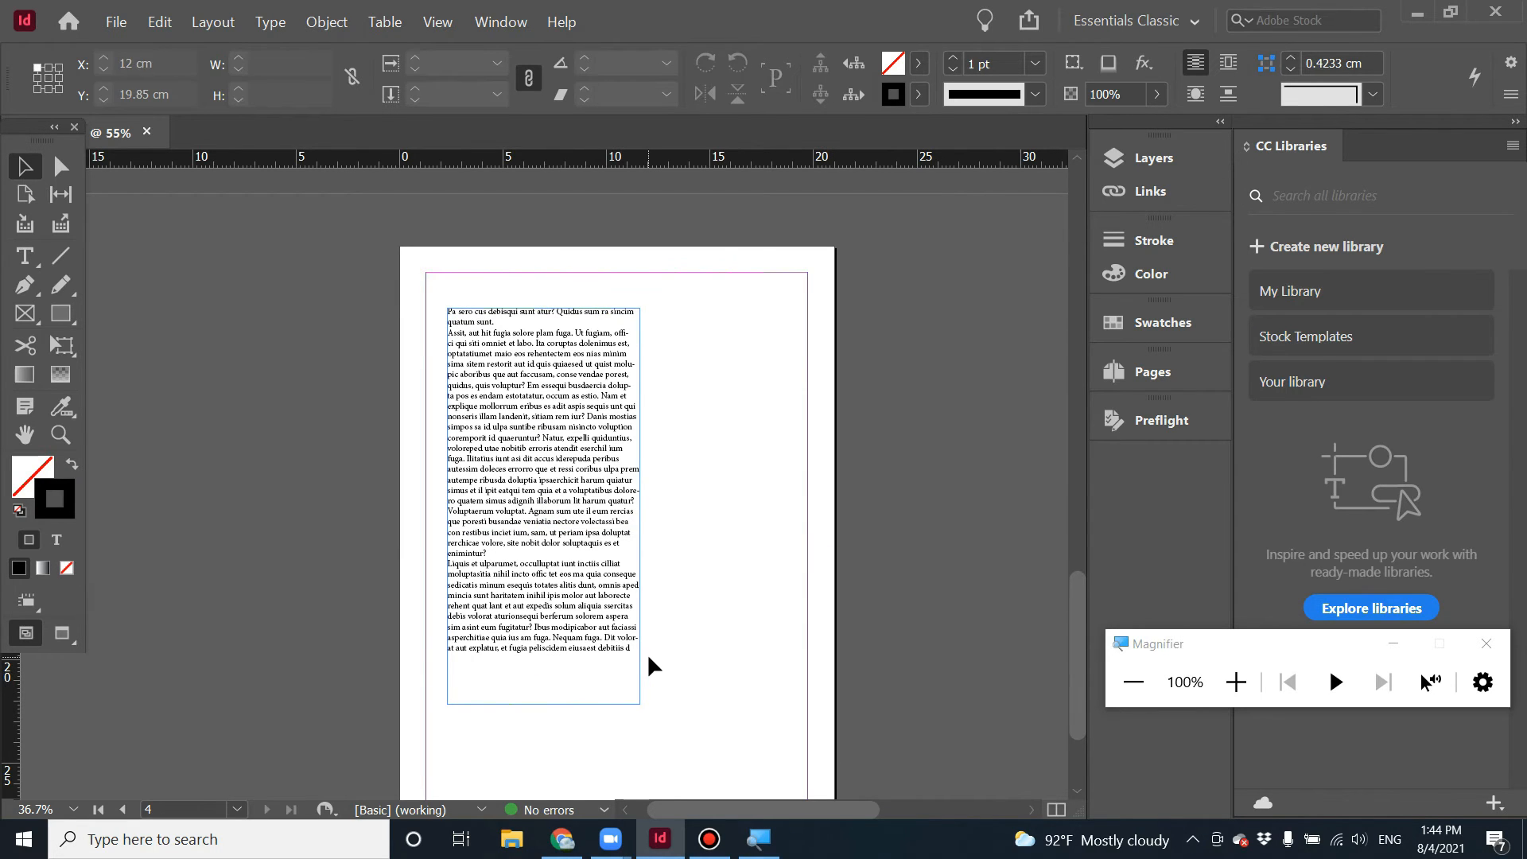
key("ctrl+z")
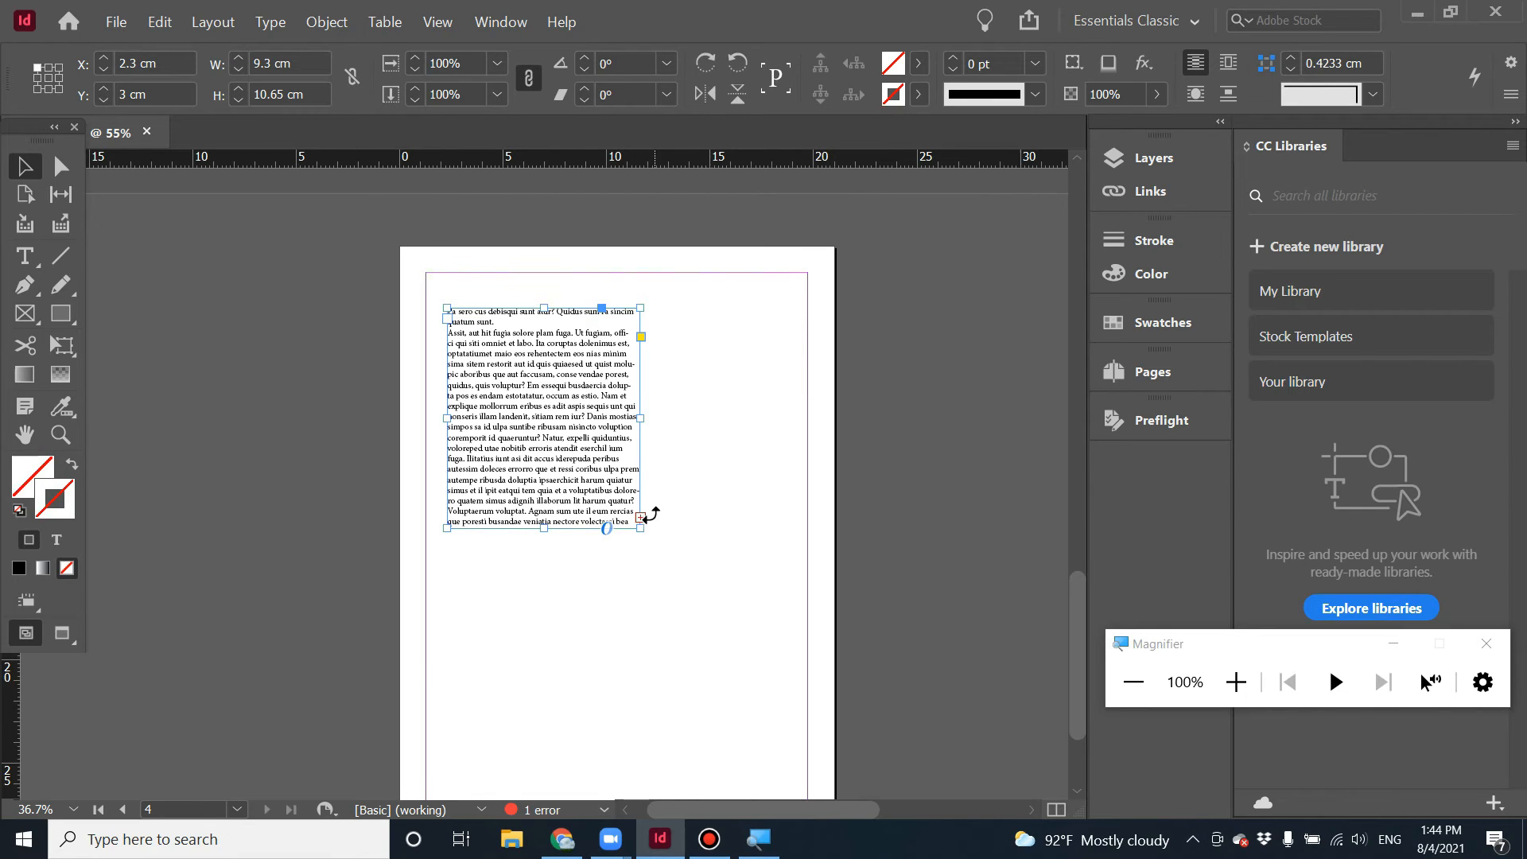
Thread the overset text into a new frame about 7.7 × 10.65 cm drawn beside the first frame.
left_click(640, 517)
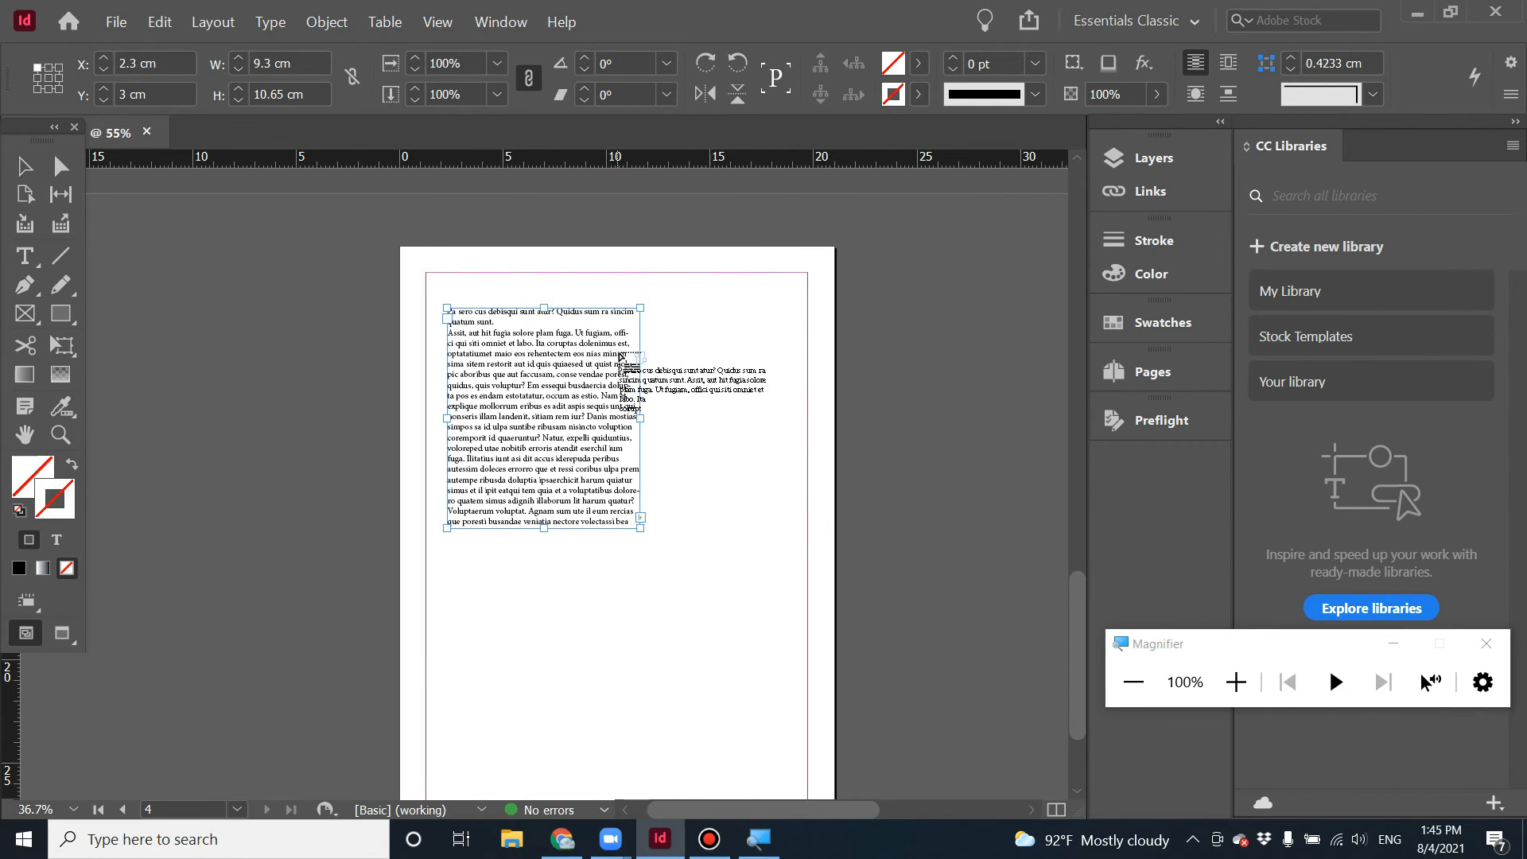
left_click_drag(654, 307, 813, 527)
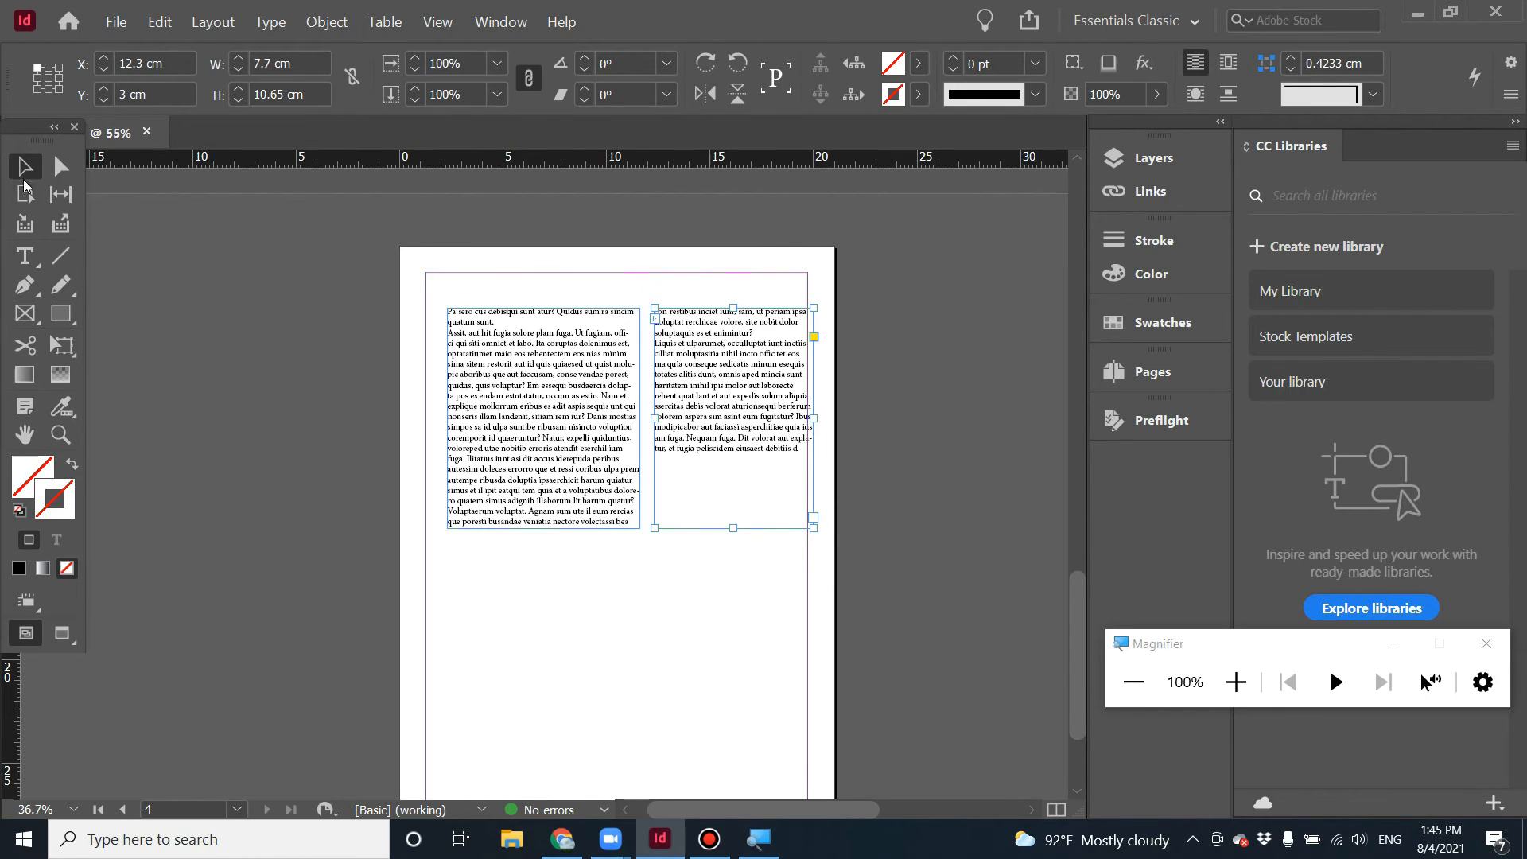
Adjust the heights of both threaded text frames to redistribute the text flow between them.
left_click(544, 527)
left_click_drag(543, 527, 554, 457)
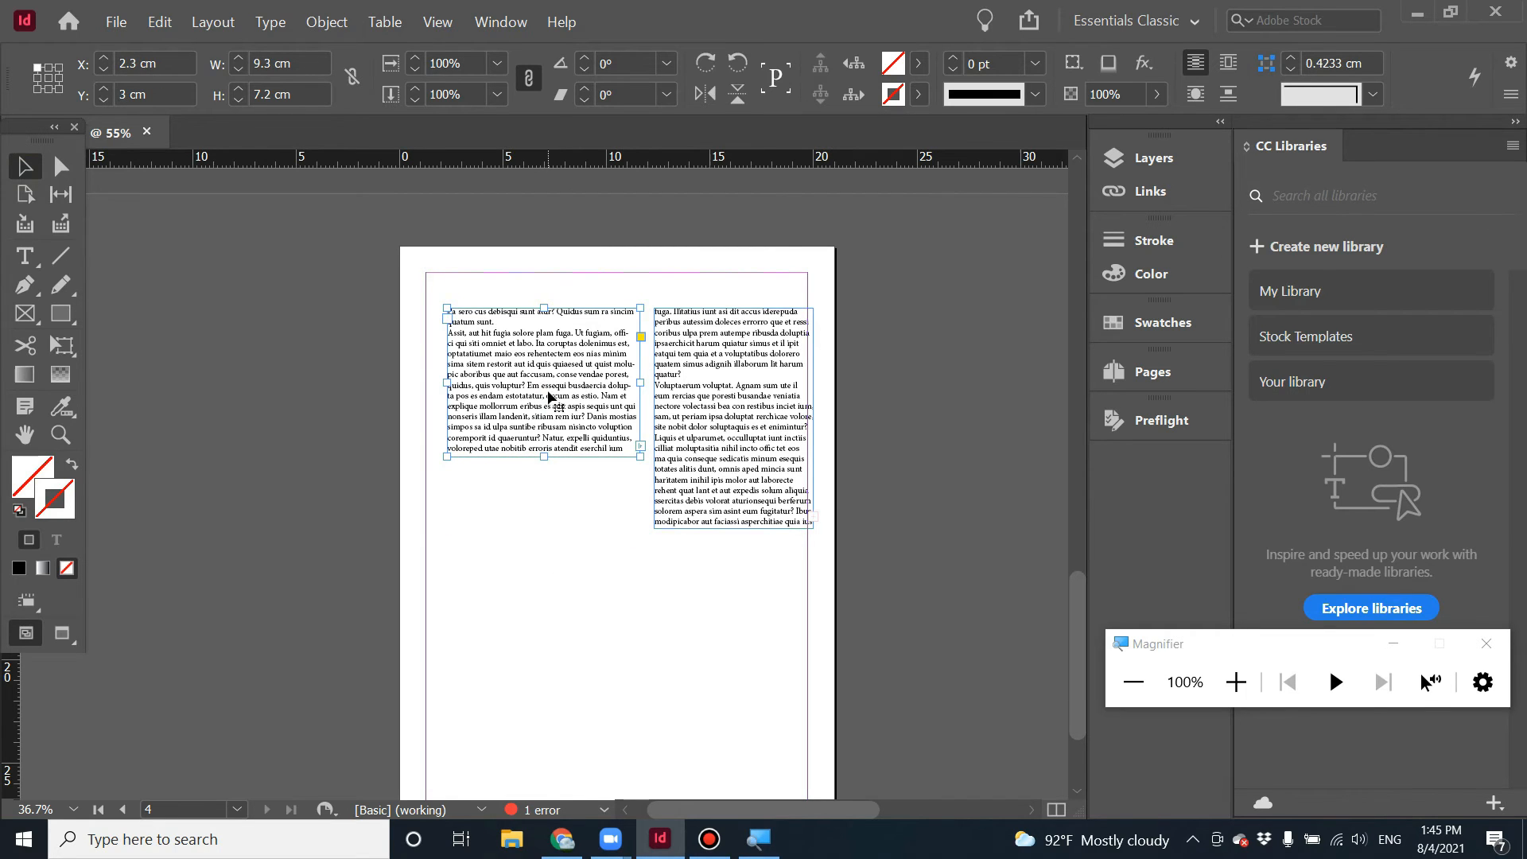
left_click(699, 342)
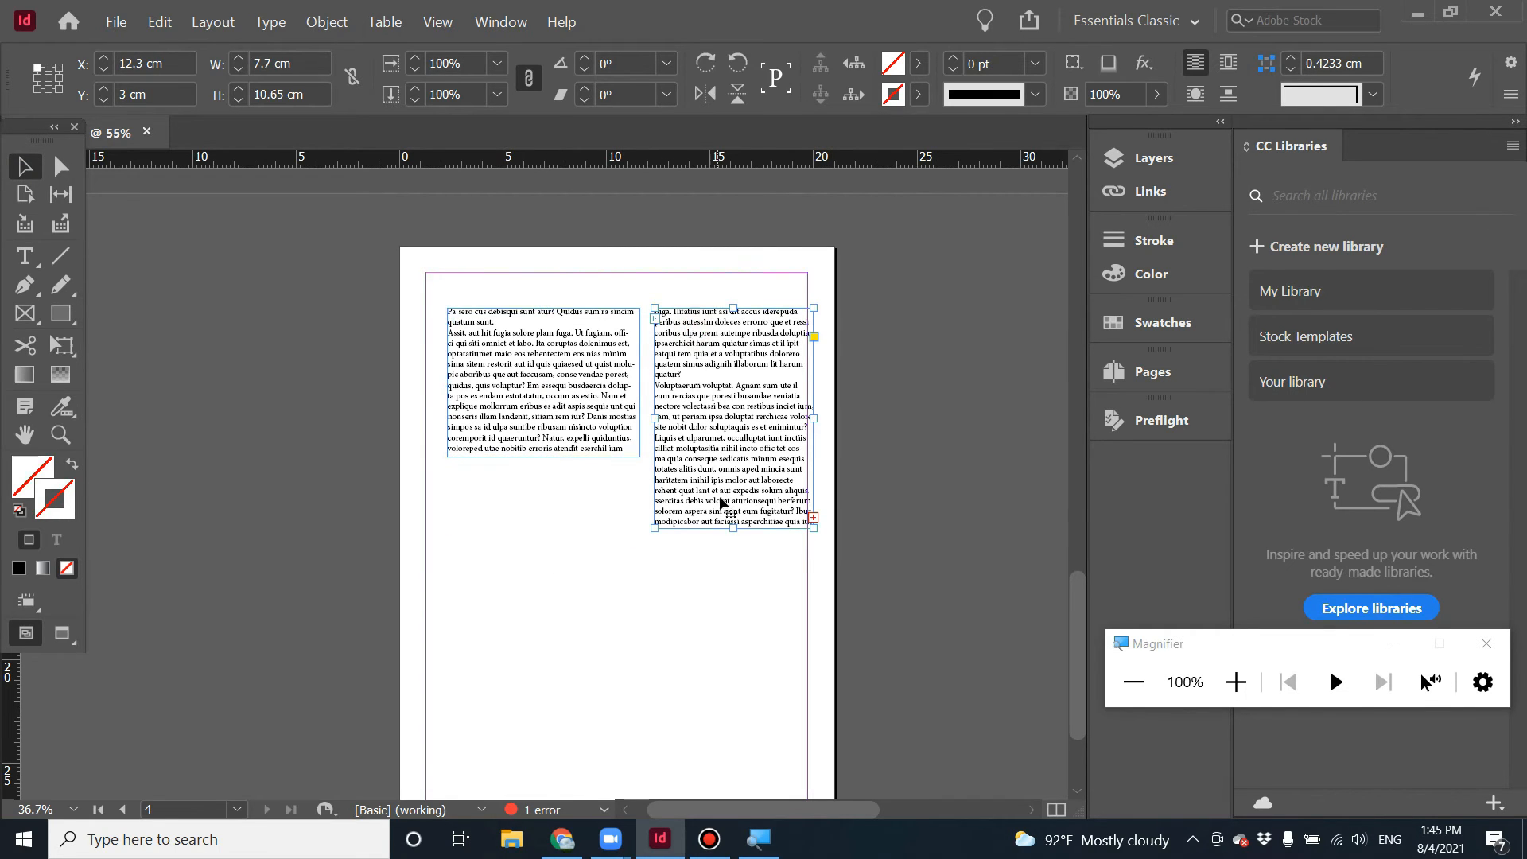
left_click_drag(733, 527, 740, 411)
left_click_drag(544, 457, 544, 544)
left_click(710, 521)
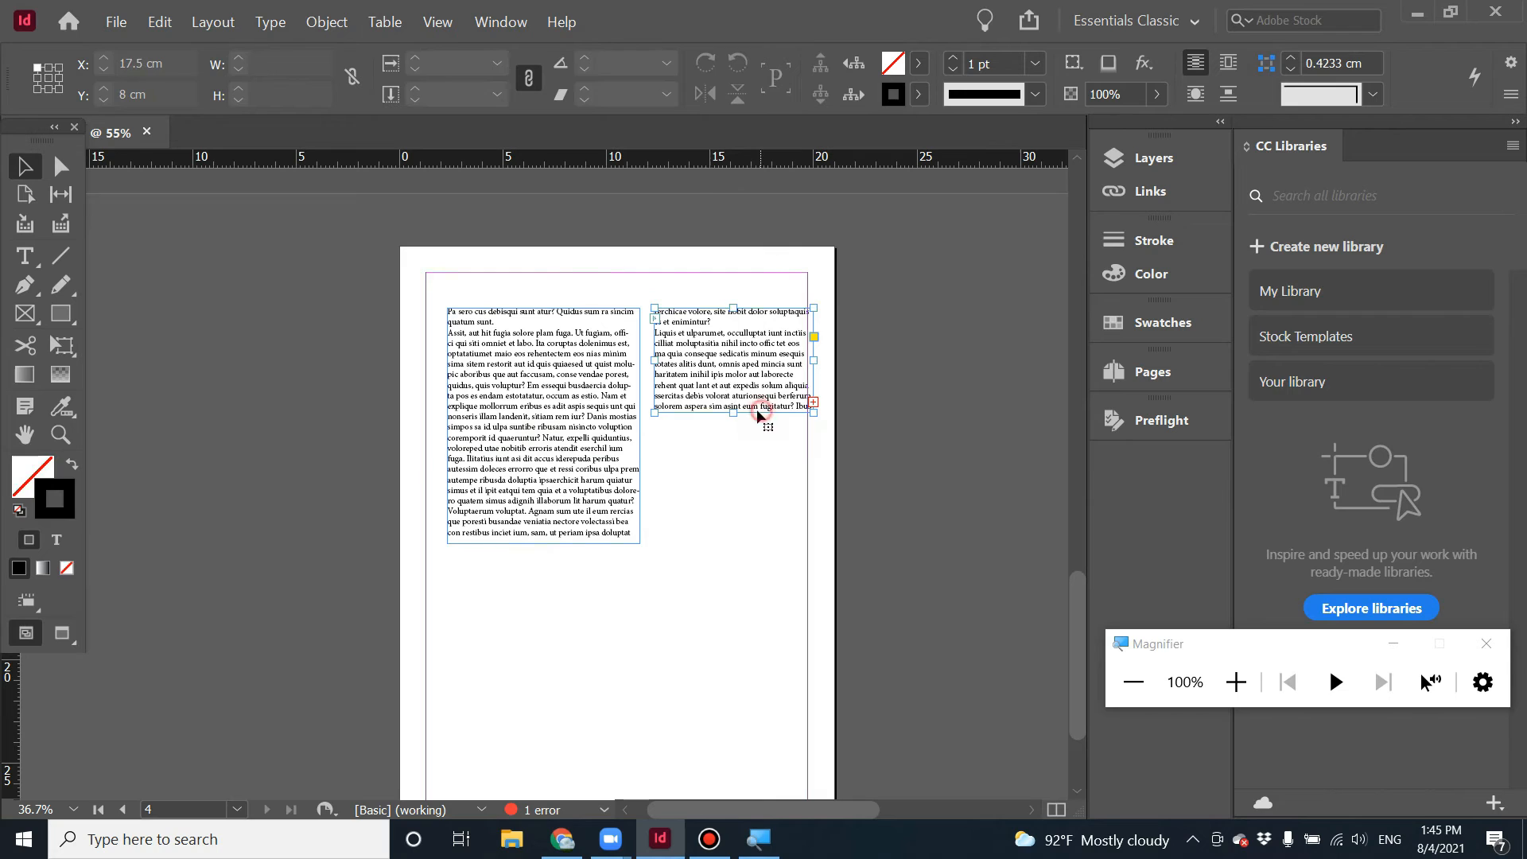
left_click(767, 406)
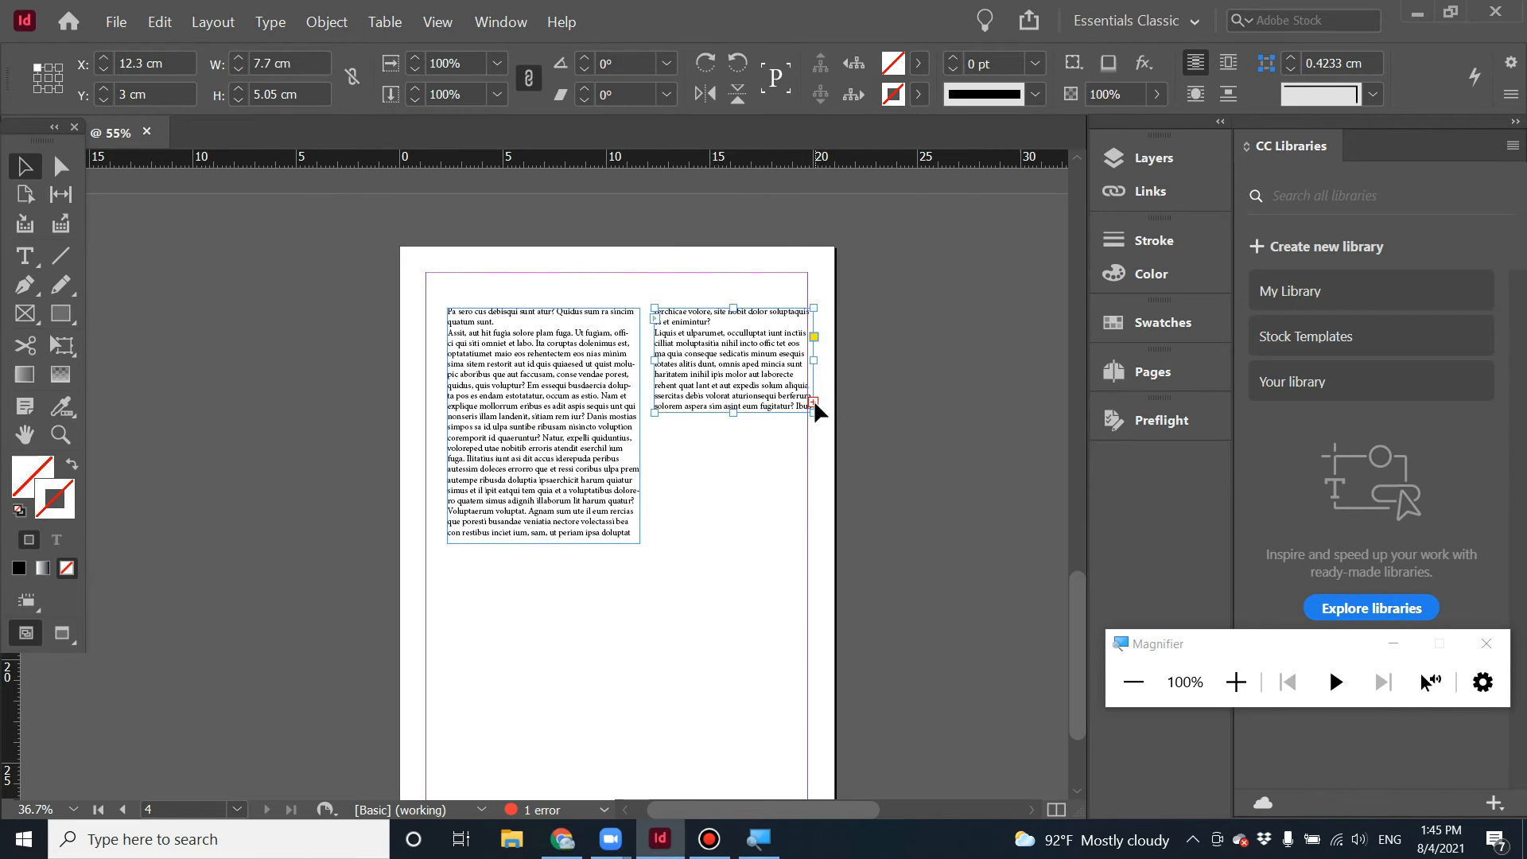
left_click_drag(734, 413, 733, 505)
Select both threaded text frames on page 4 and delete them.
scroll(699, 612, "down", 2)
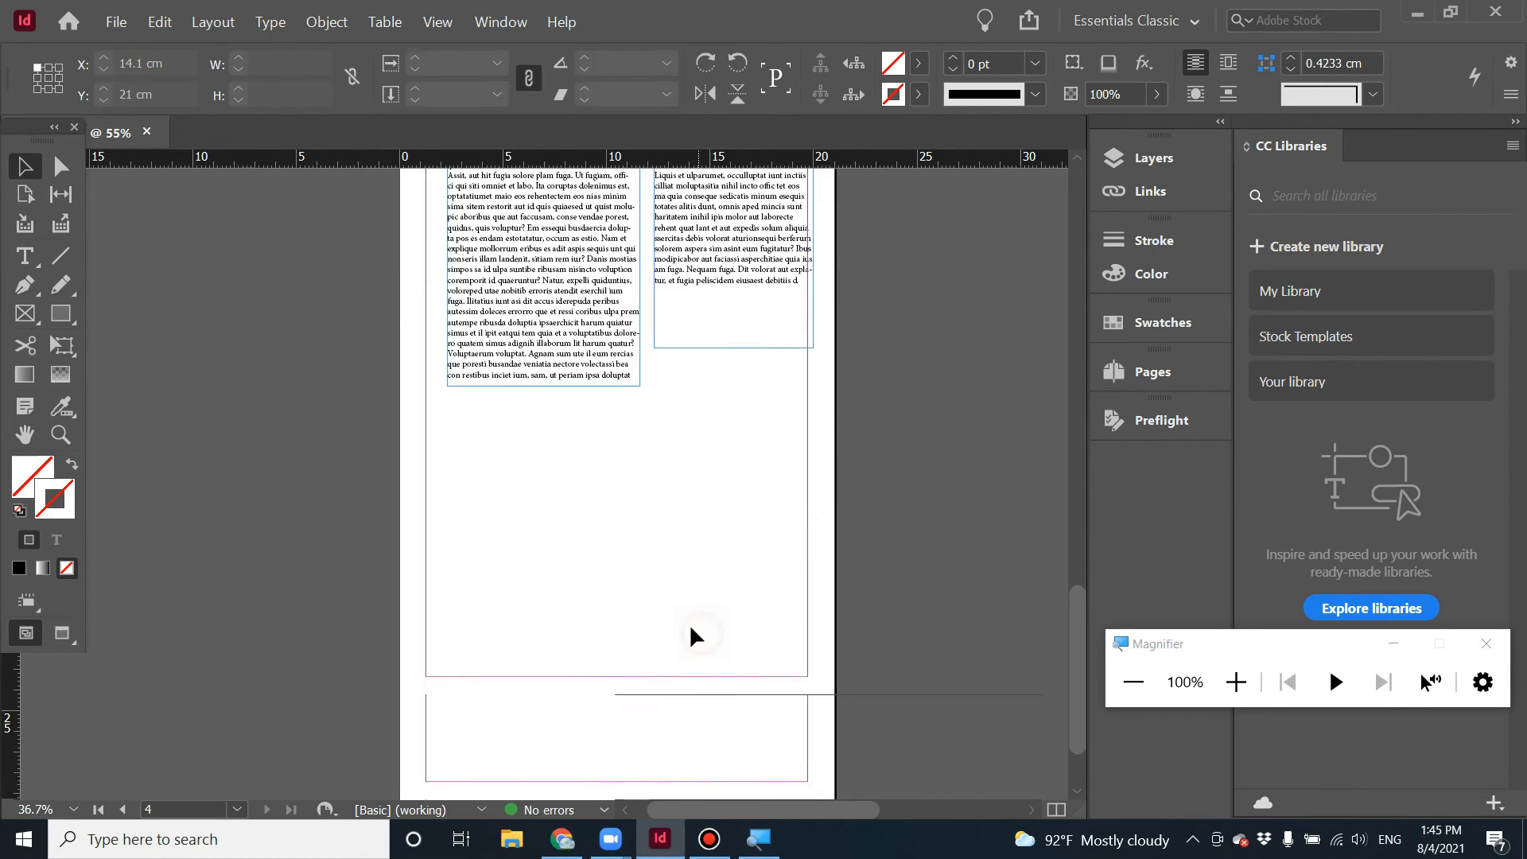
left_click(689, 623)
scroll(684, 622, "up", 5)
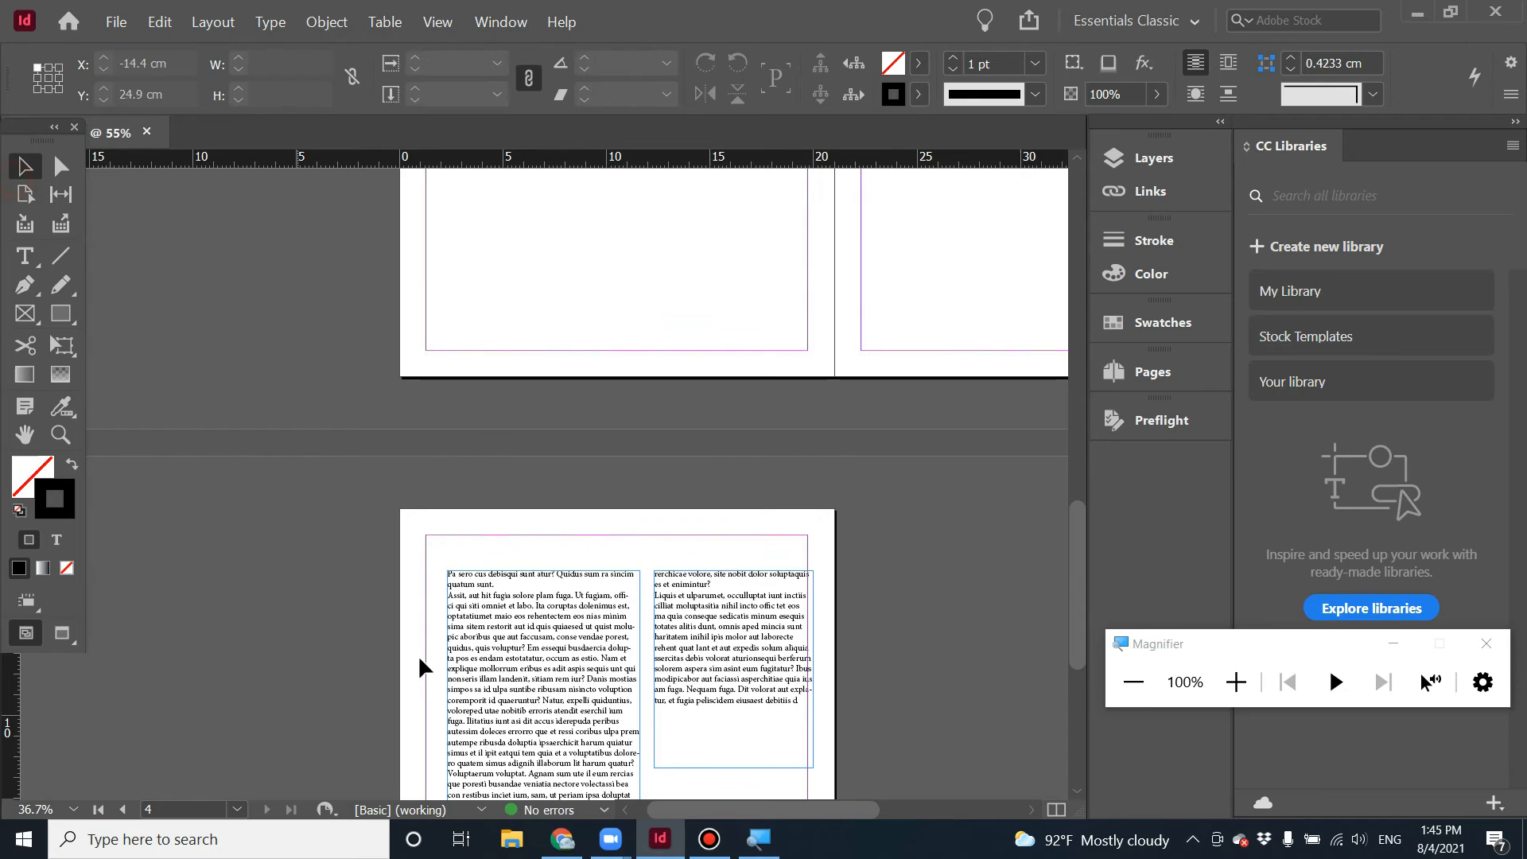
left_click_drag(385, 671, 743, 695)
key("Delete")
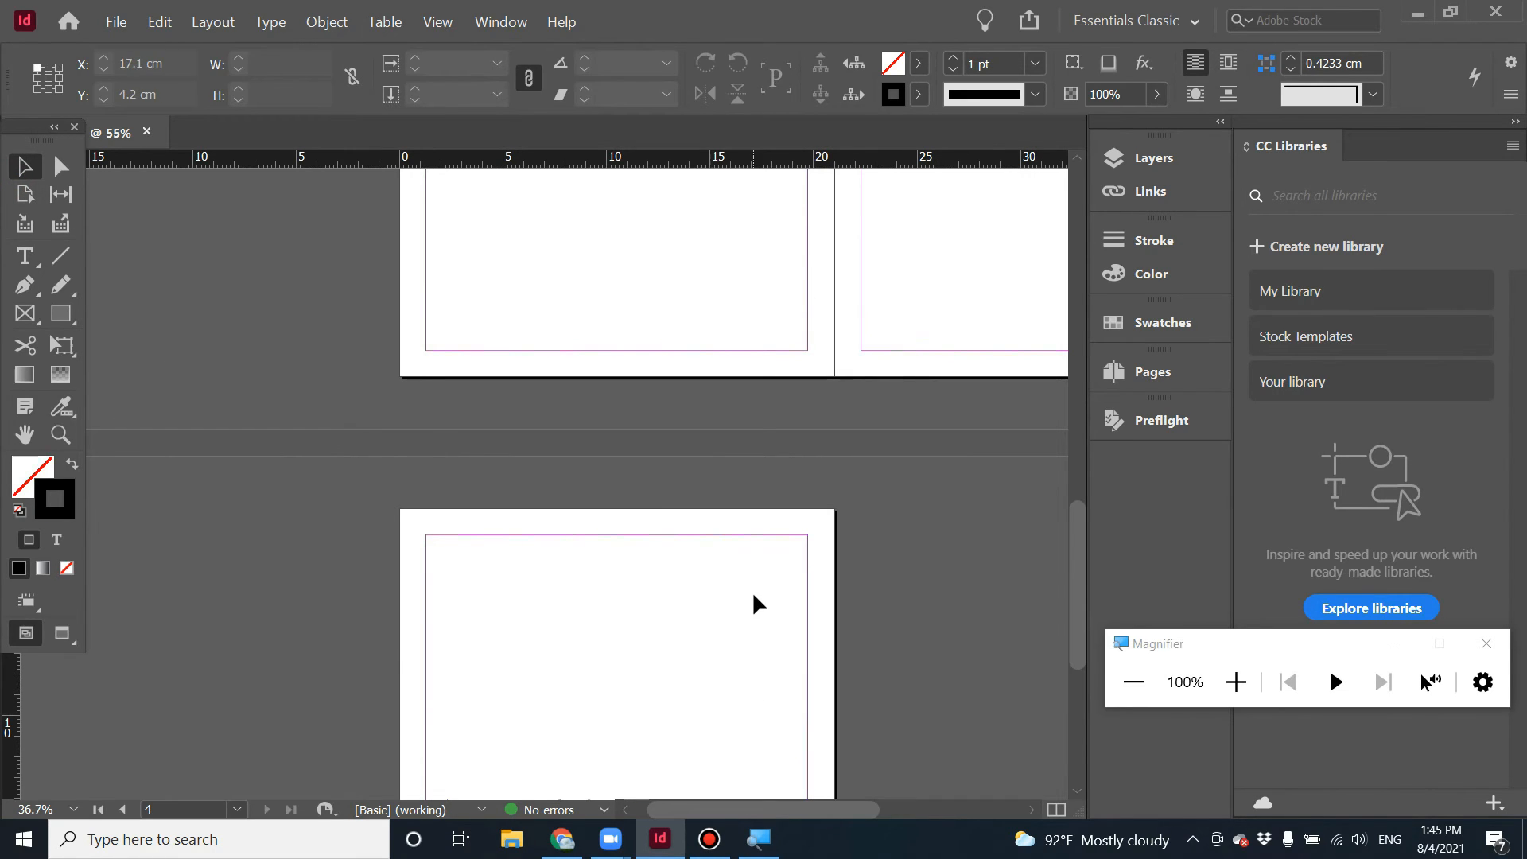
Open the Pages panel and jump to page 1.
scroll(751, 590, "up", 5)
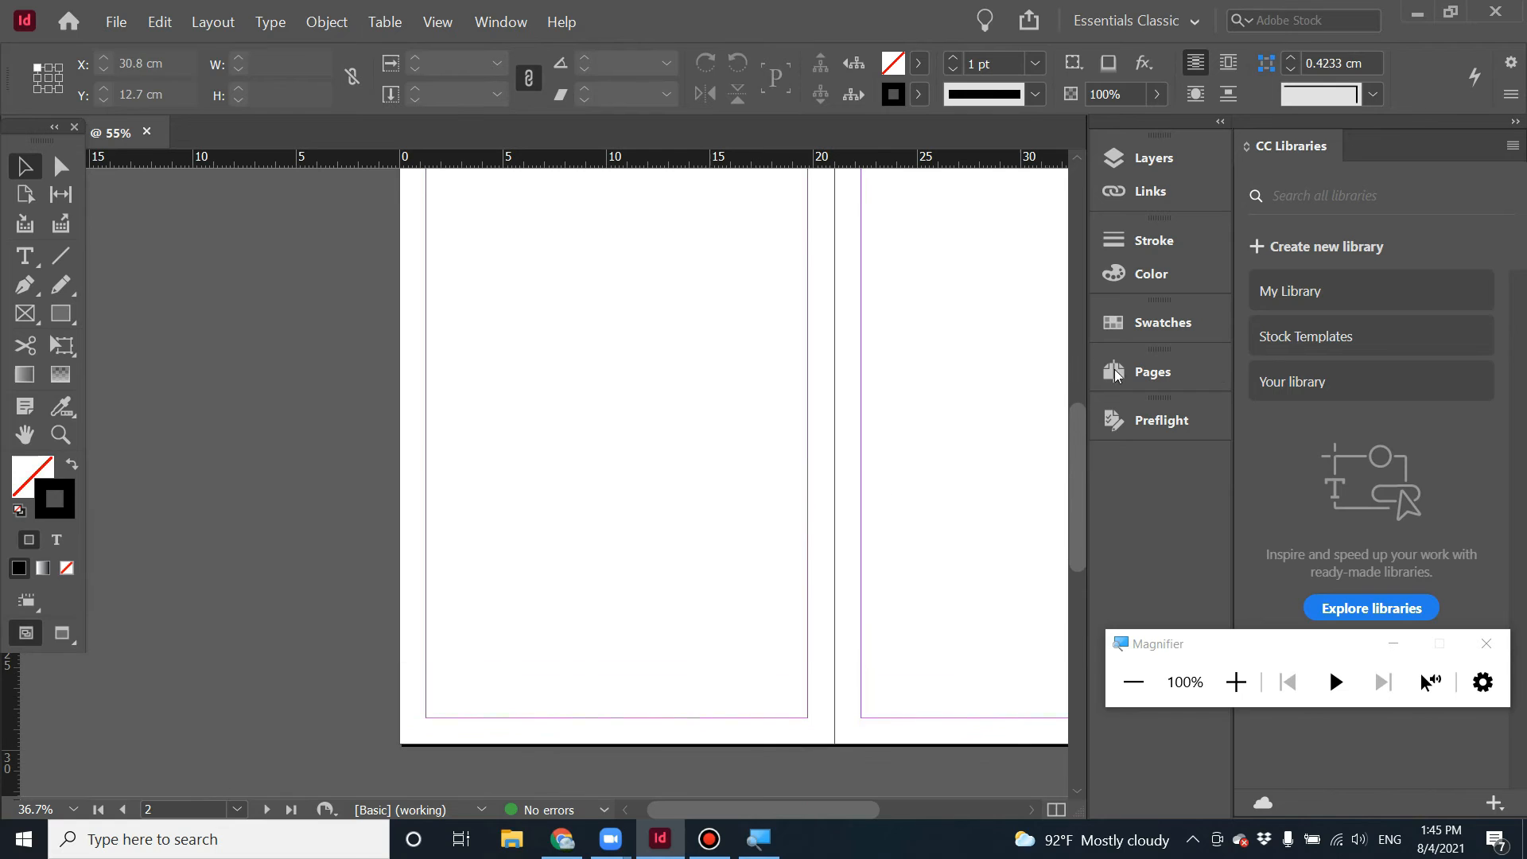
left_click(1183, 332)
left_click(1180, 330)
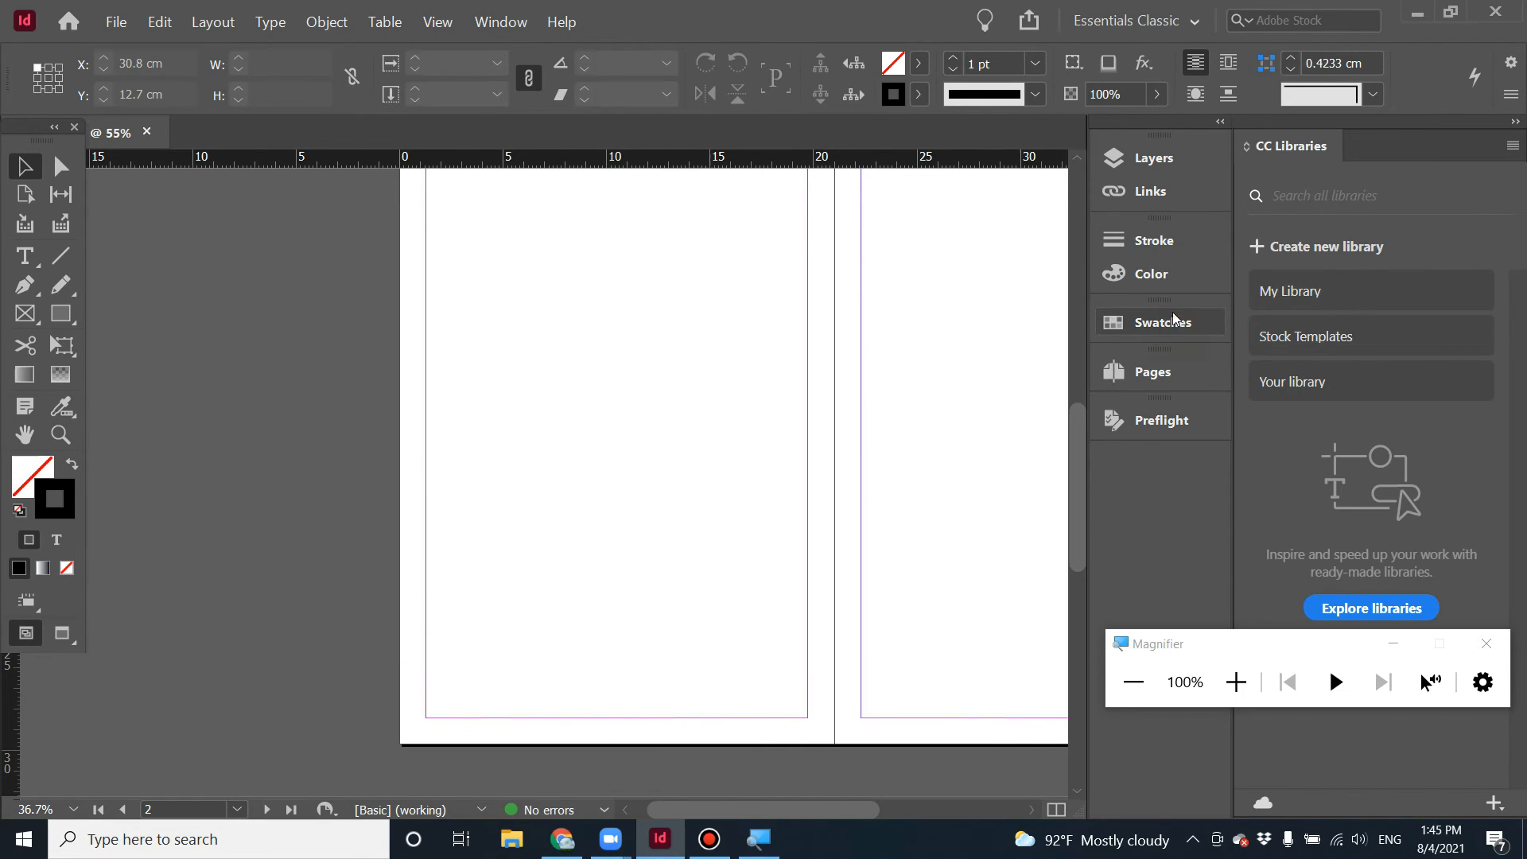
left_click(493, 26)
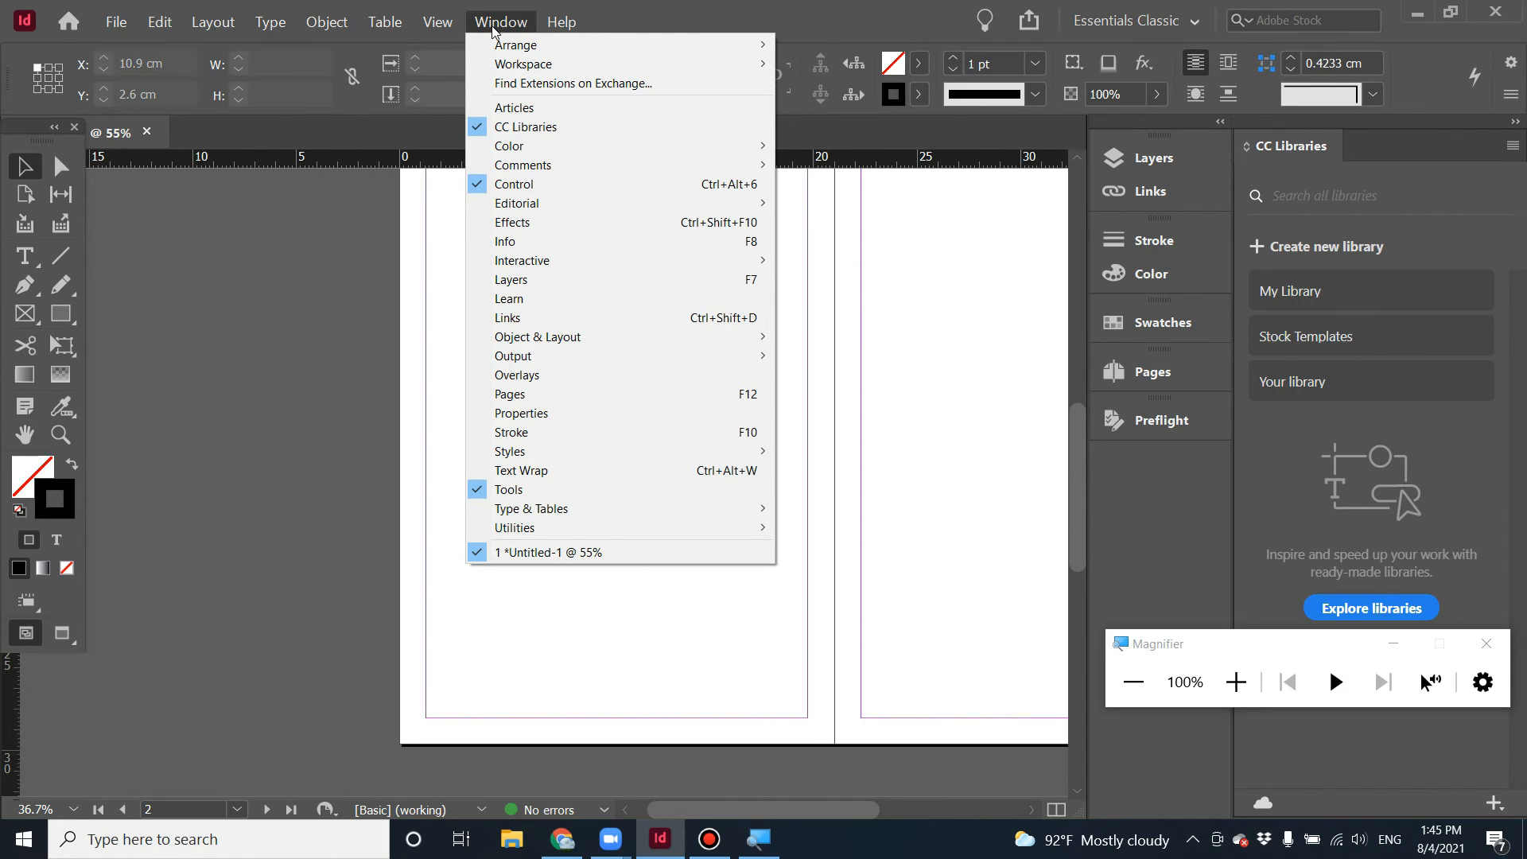
mouse_move(631, 455)
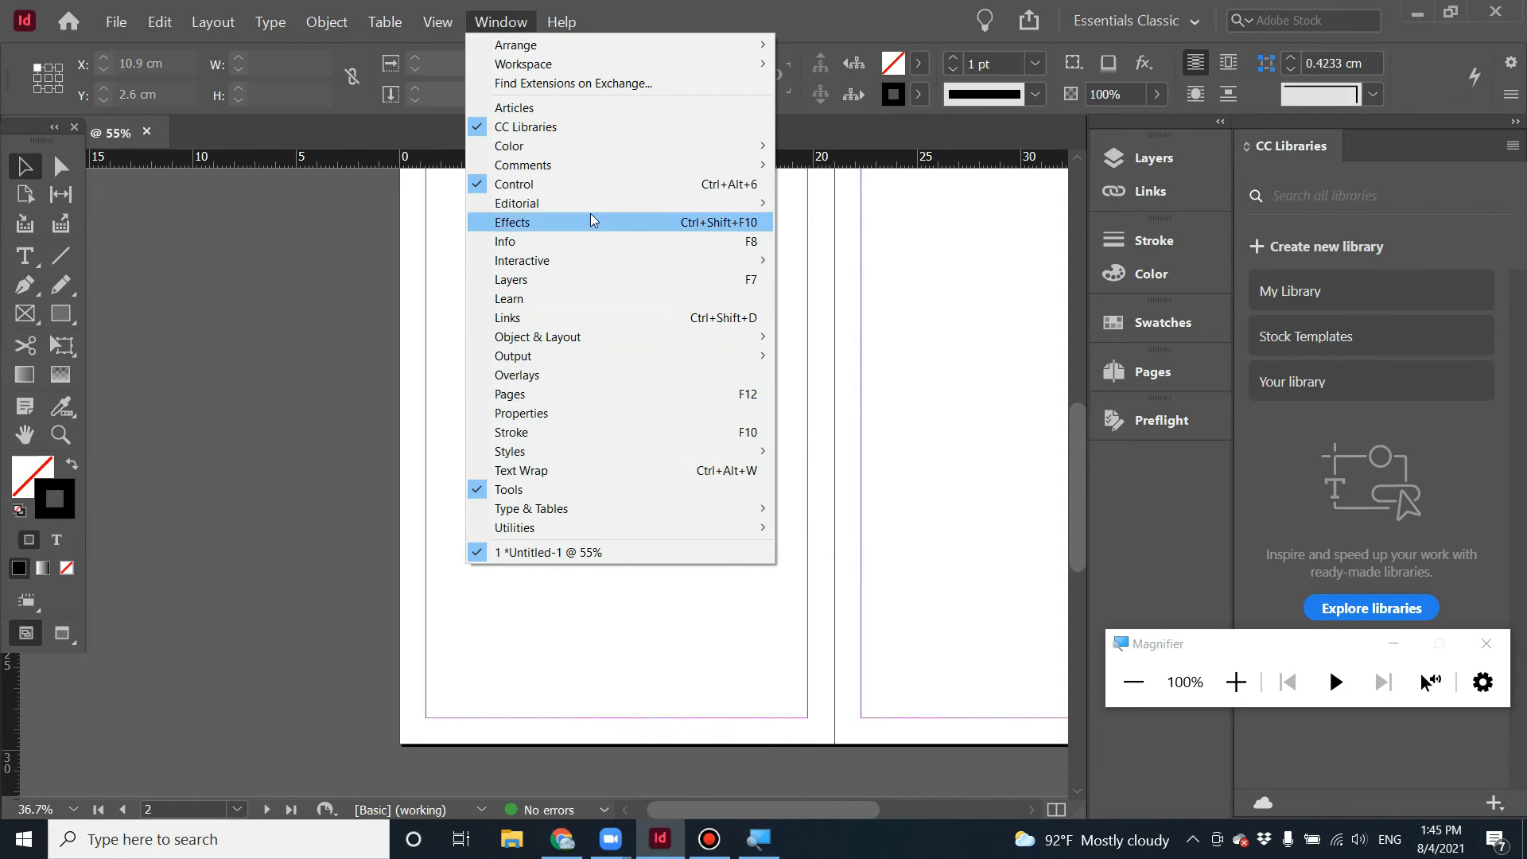
left_click(889, 354)
scroll(966, 349, "up", 3)
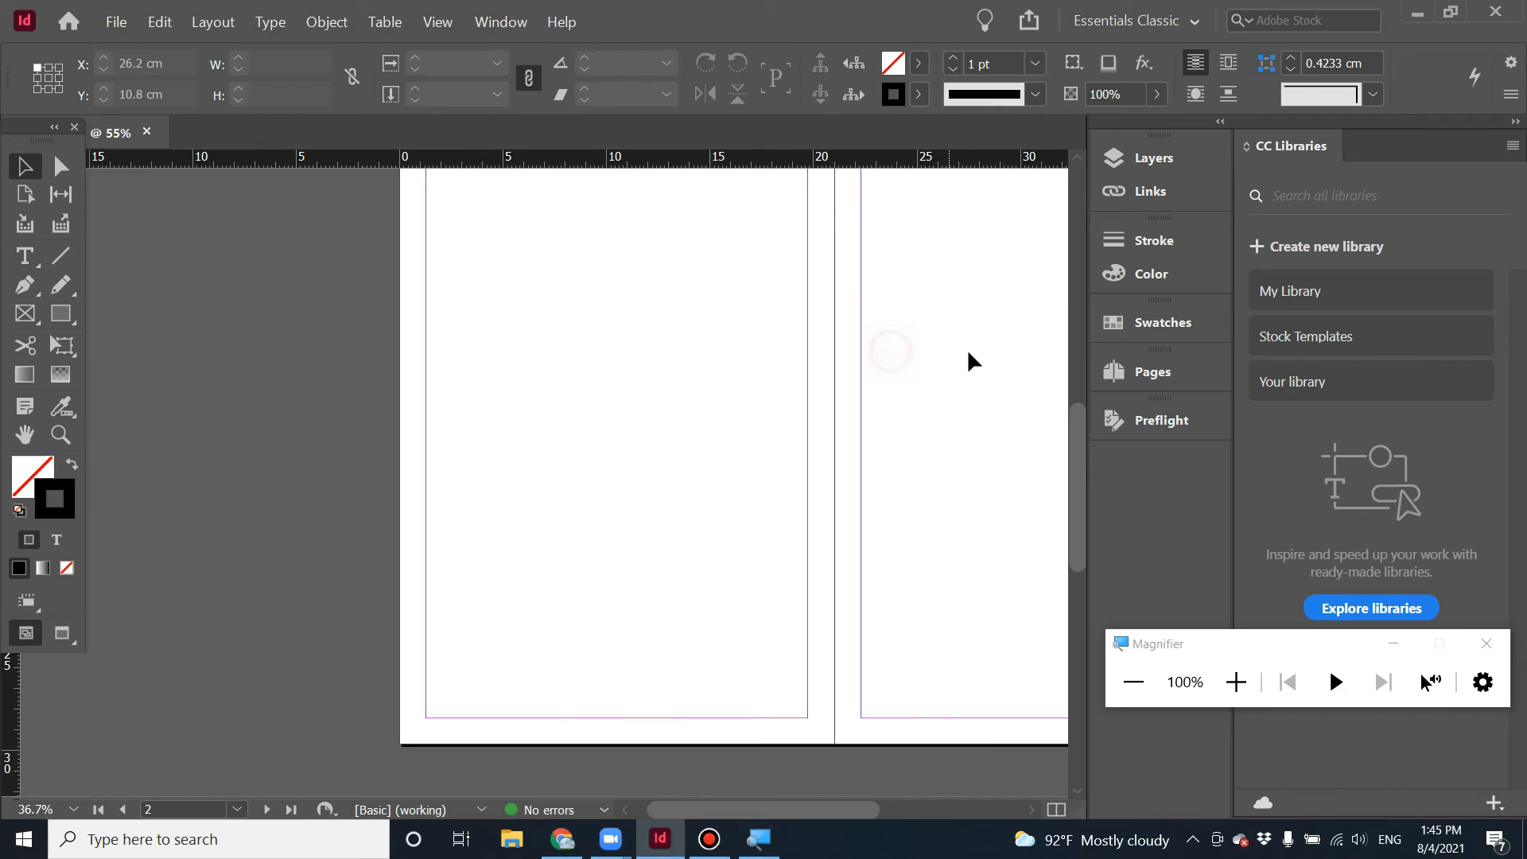
left_click(1161, 380)
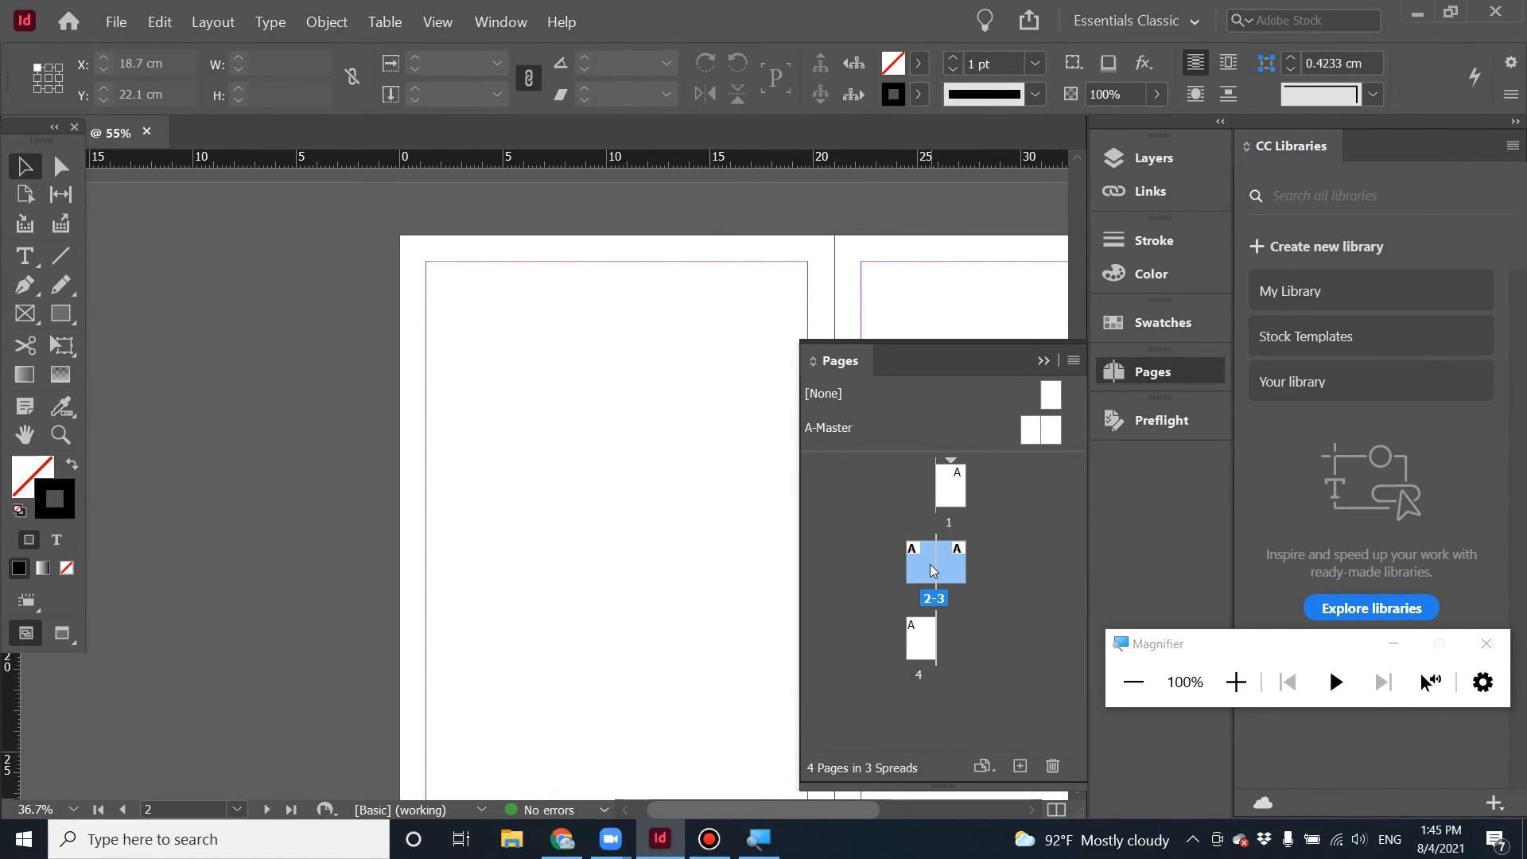
double_click(958, 487)
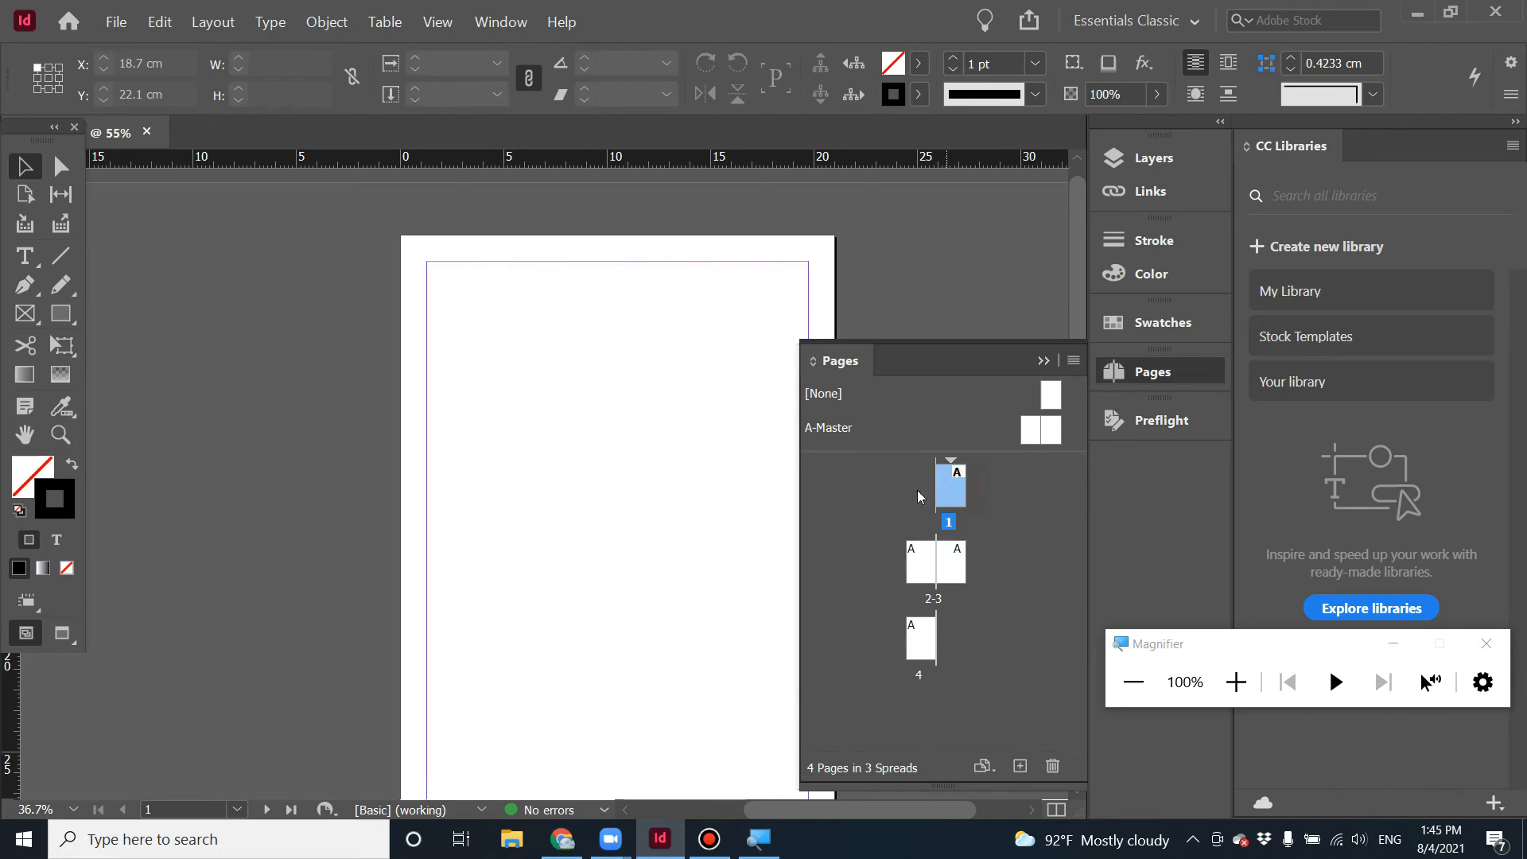
scroll(585, 401, "down", 3)
scroll(585, 401, "up", 4)
scroll(561, 390, "down", 4)
scroll(509, 374, "up", 2)
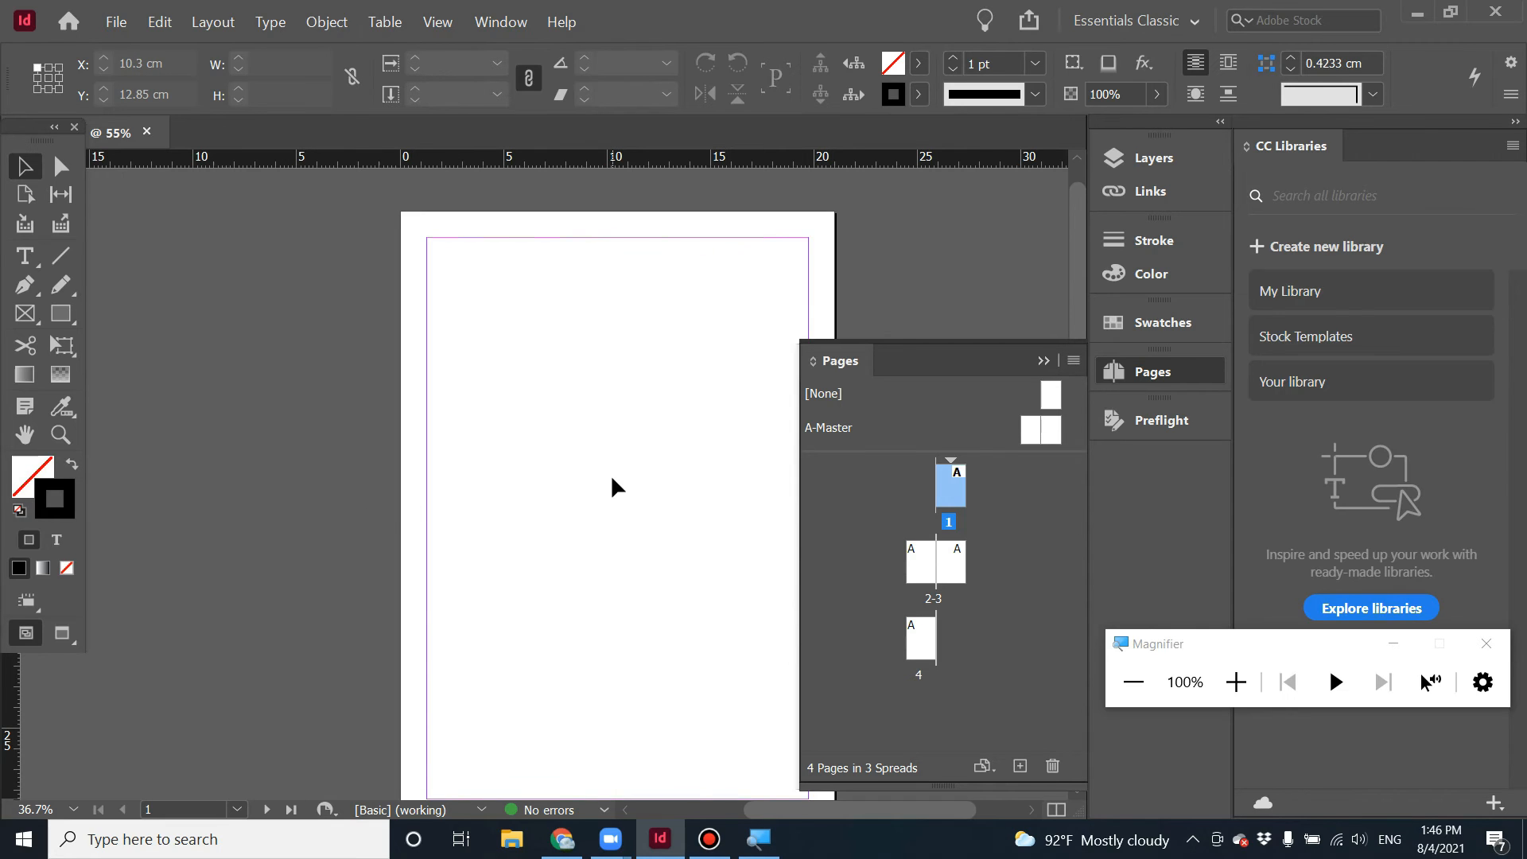
scroll(610, 474, "down", 8)
scroll(250, 603, "down", 4)
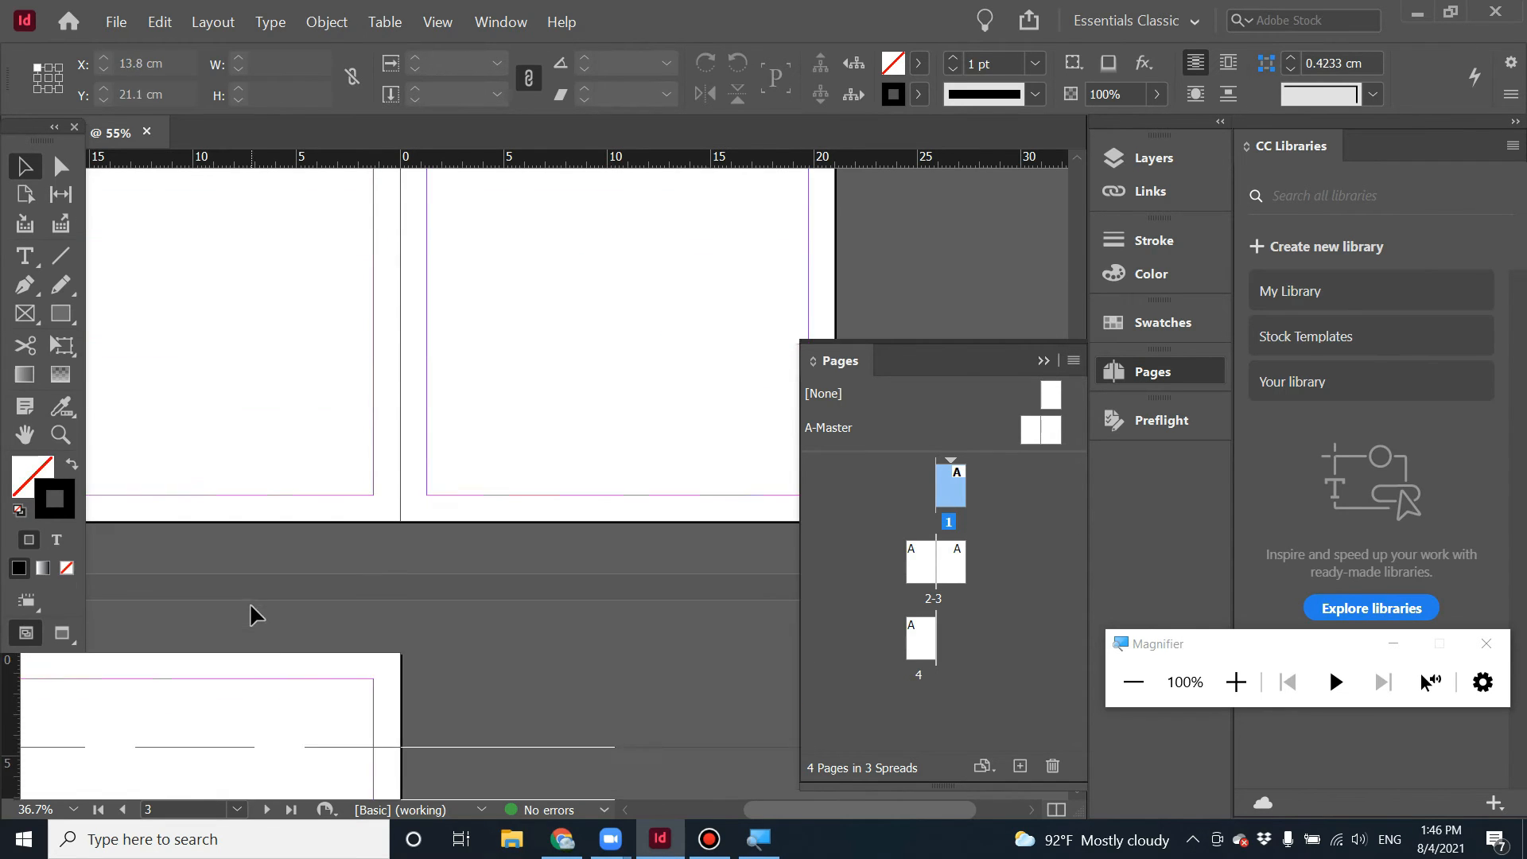
scroll(266, 594, "up", 8)
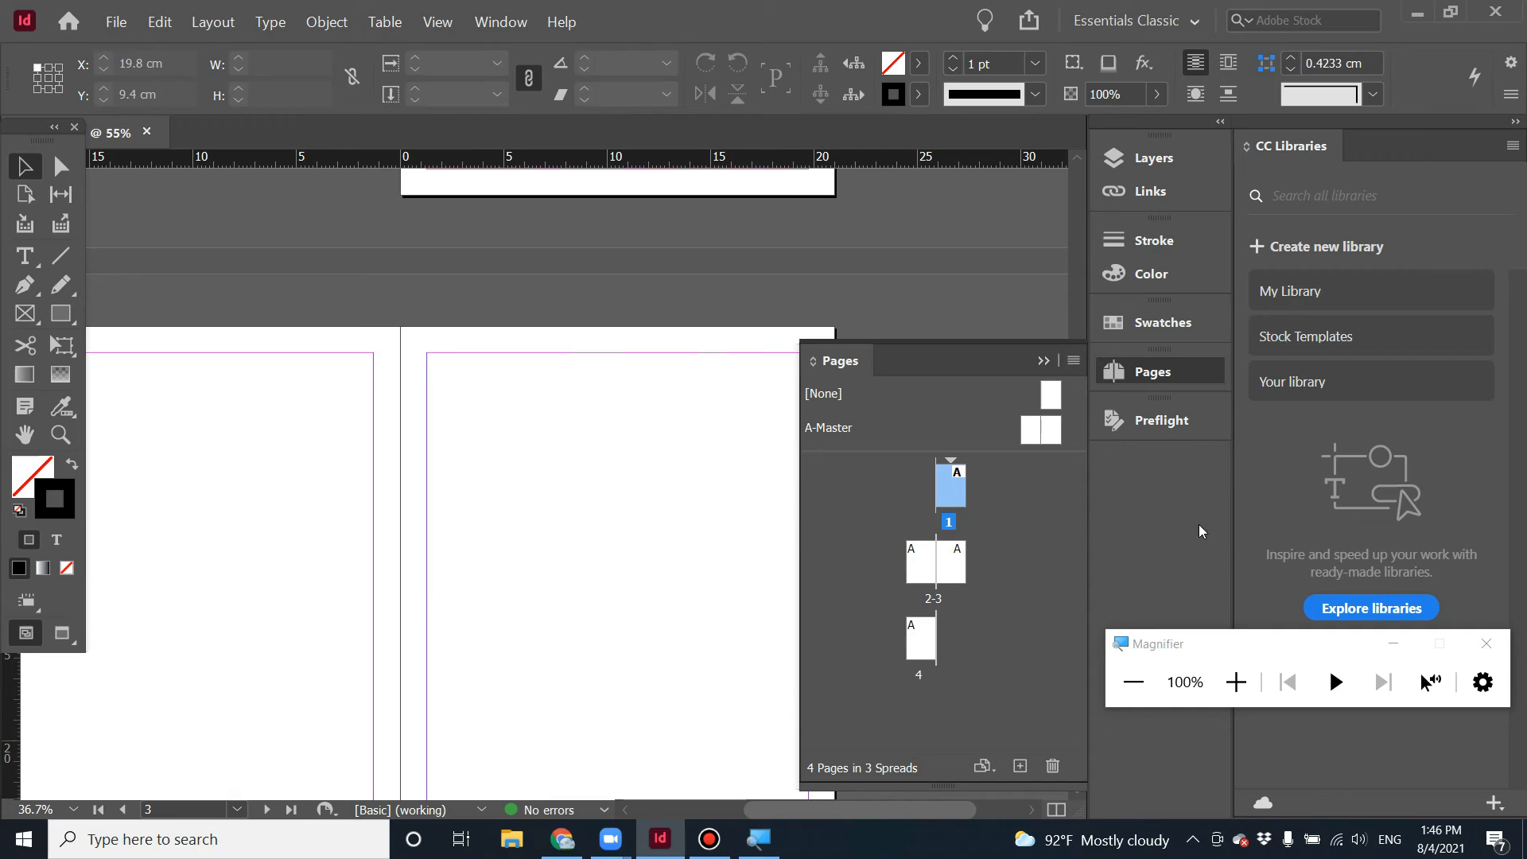
left_click_drag(1230, 648, 1153, 716)
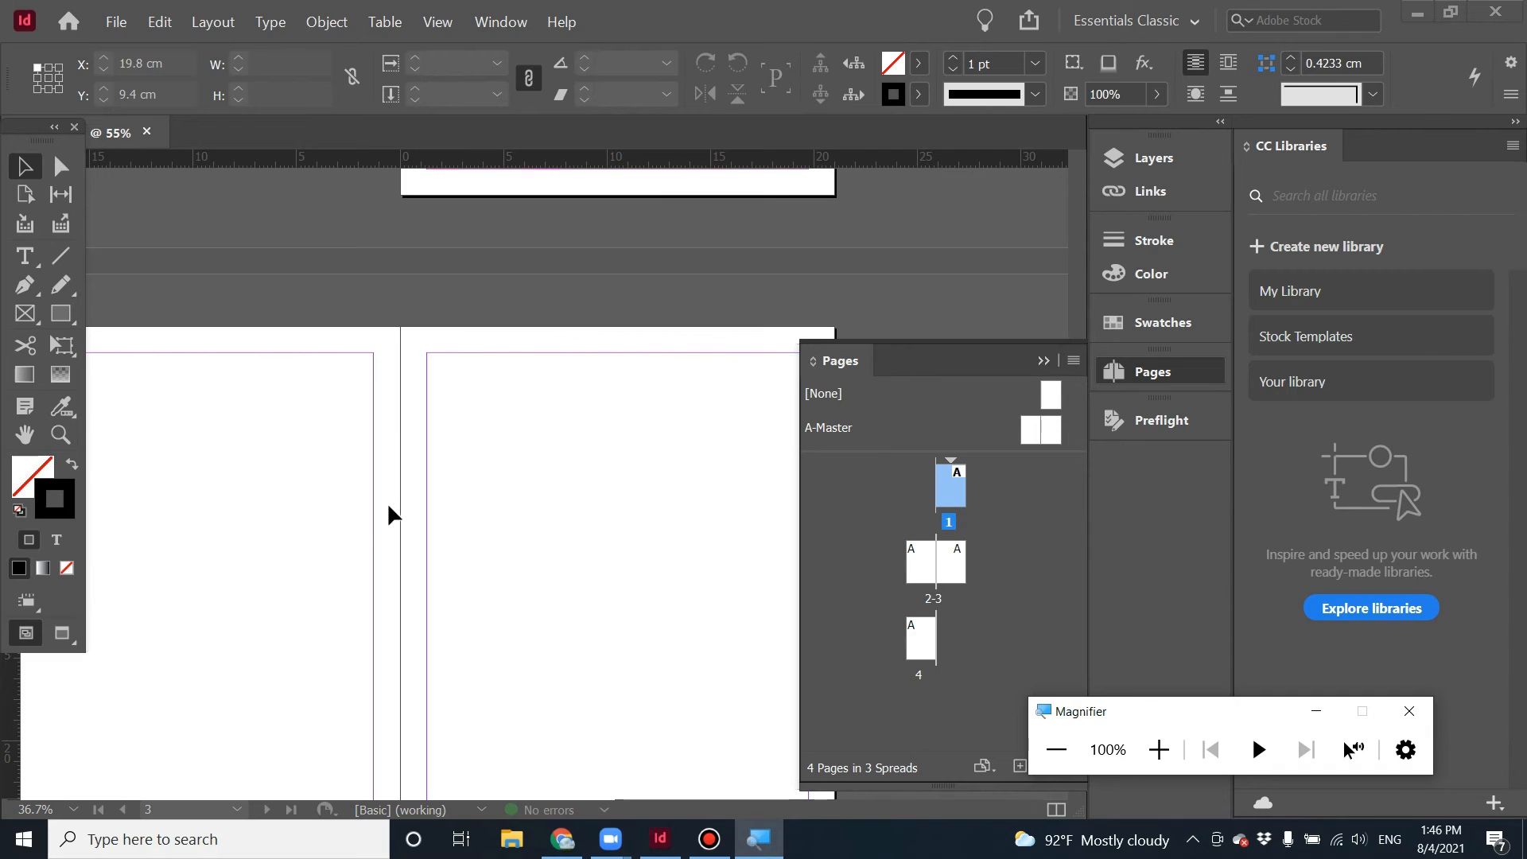
scroll(217, 609, "down", 2)
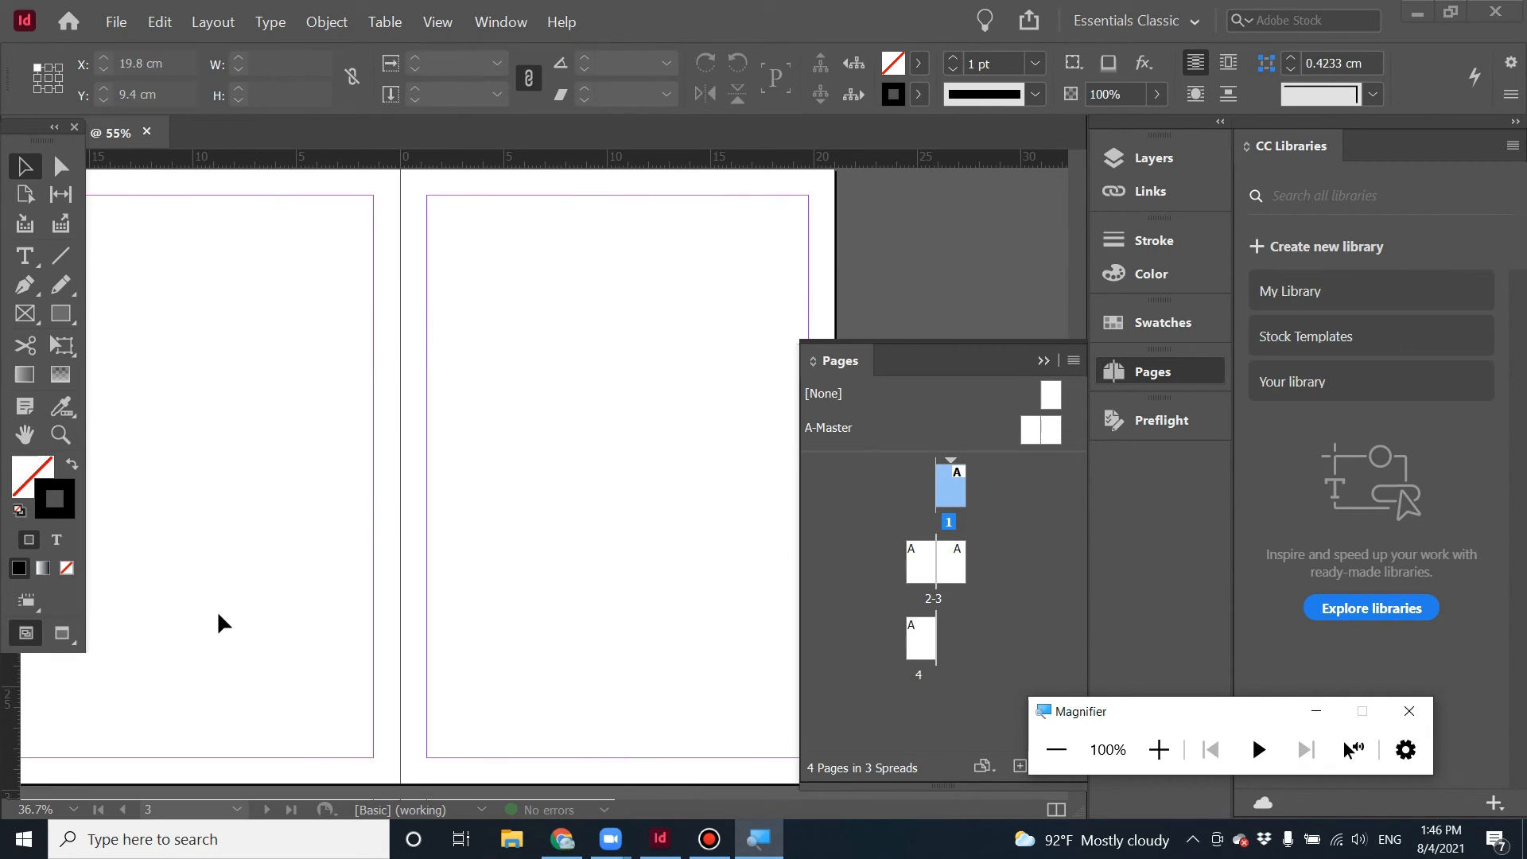
scroll(349, 493, "up", 1)
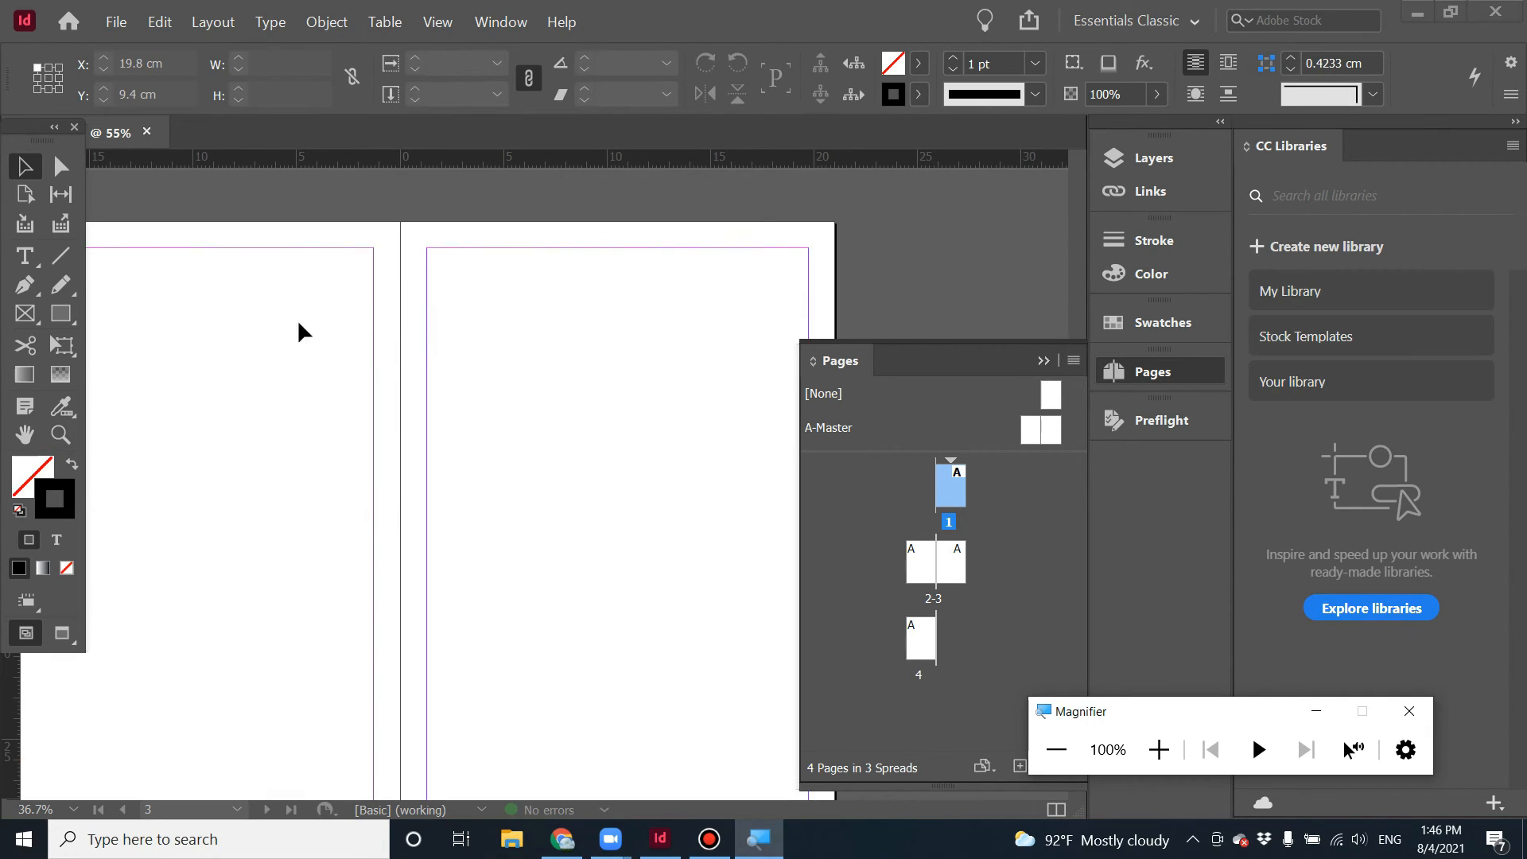
Float the Tools panel over the document window.
key("space")
left_click_drag(242, 363, 648, 363)
left_click_drag(16, 126, 108, 239)
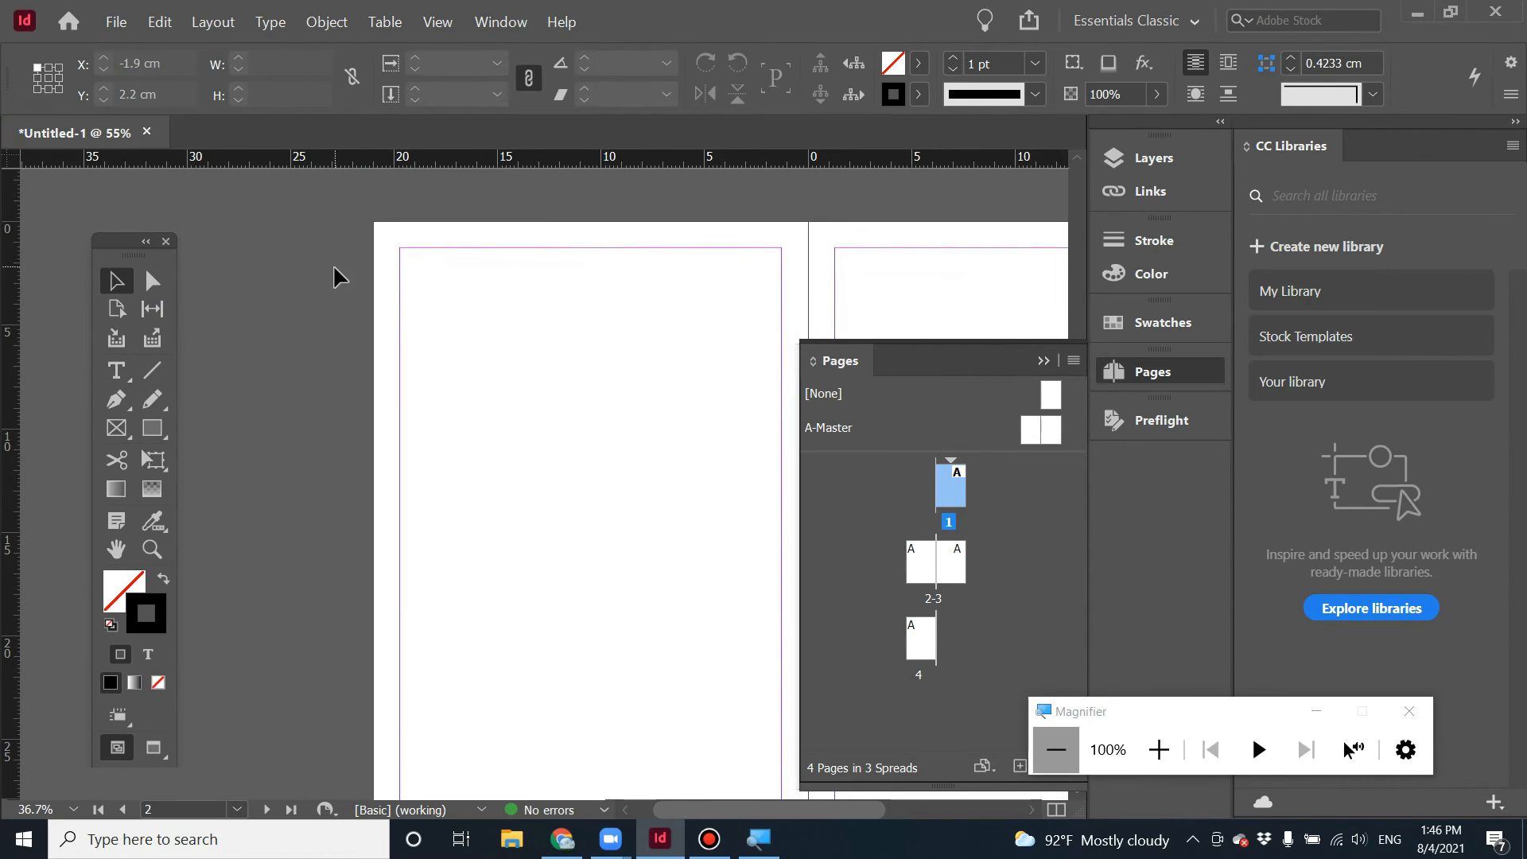
Move the ruler zero point to the page's top-left corner and add a horizontal guide at 4 cm.
right_click(16, 163)
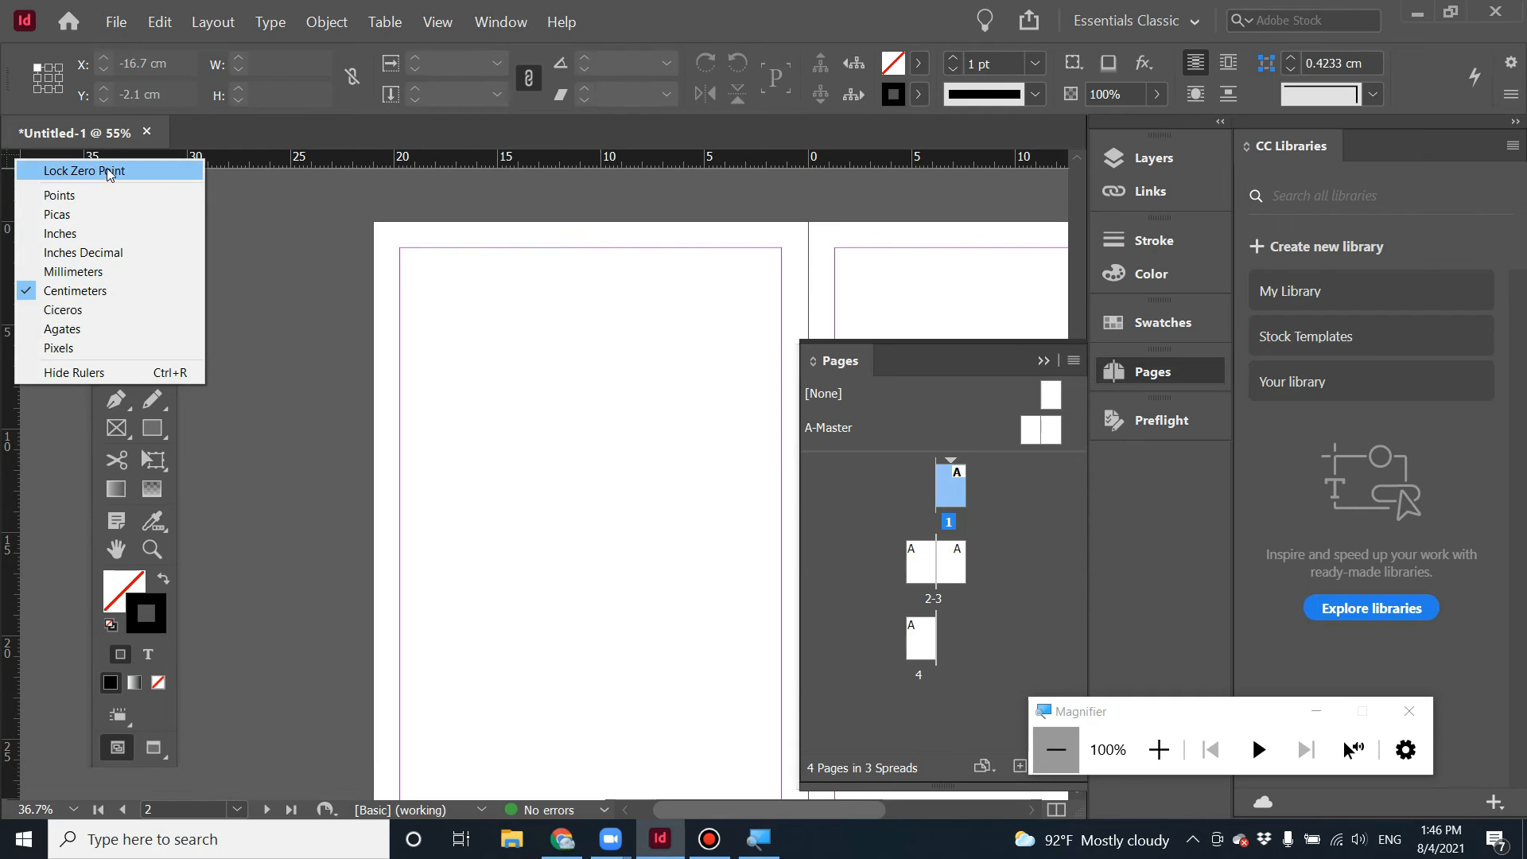
left_click(342, 337)
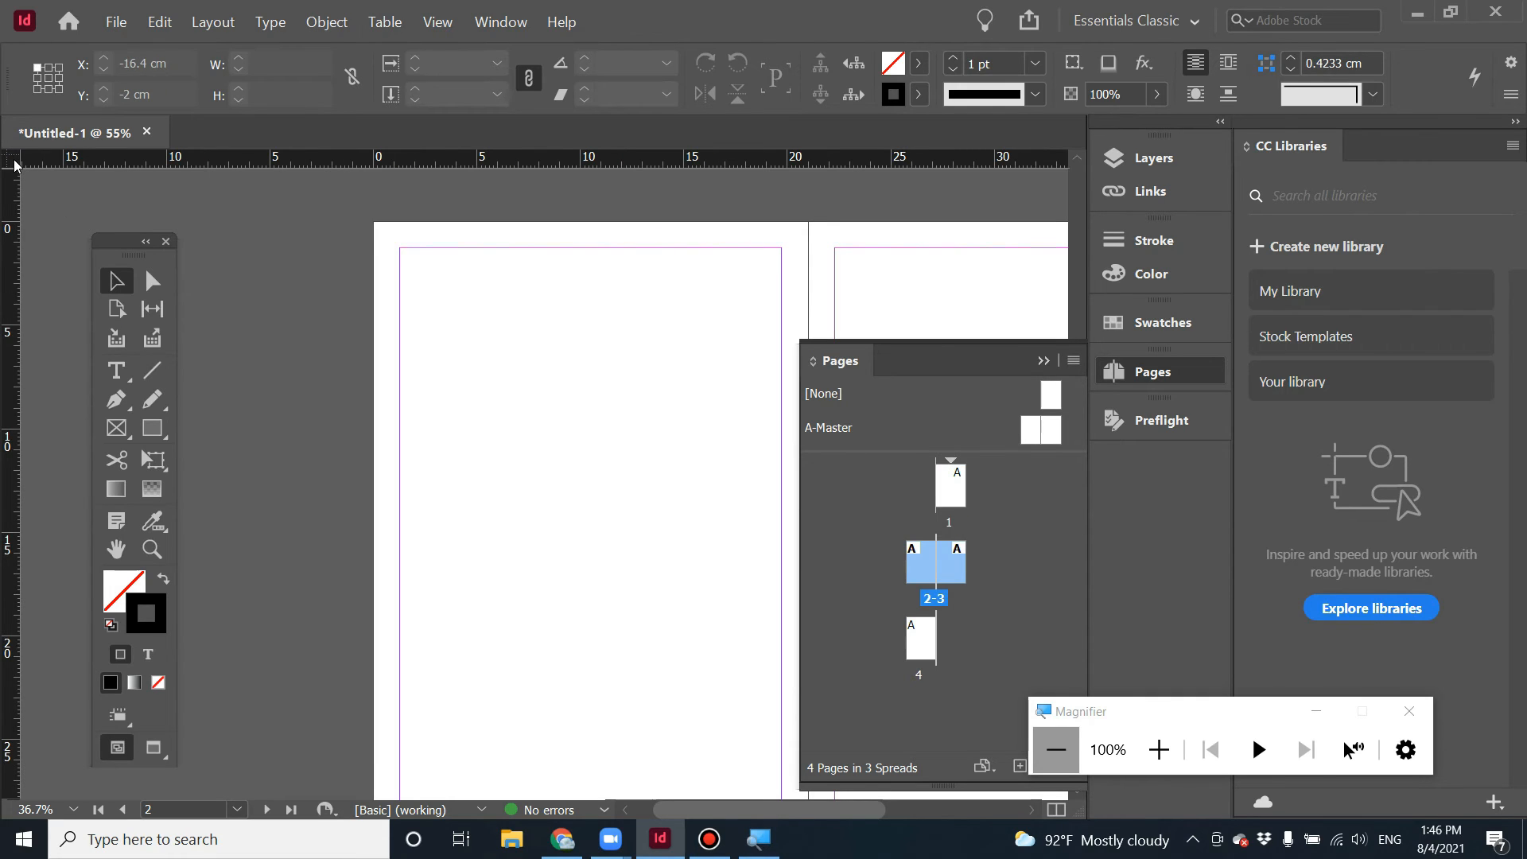
left_click_drag(14, 164, 374, 224)
left_click_drag(17, 165, 603, 384)
left_click_drag(14, 169, 374, 224)
left_click_drag(444, 164, 458, 304)
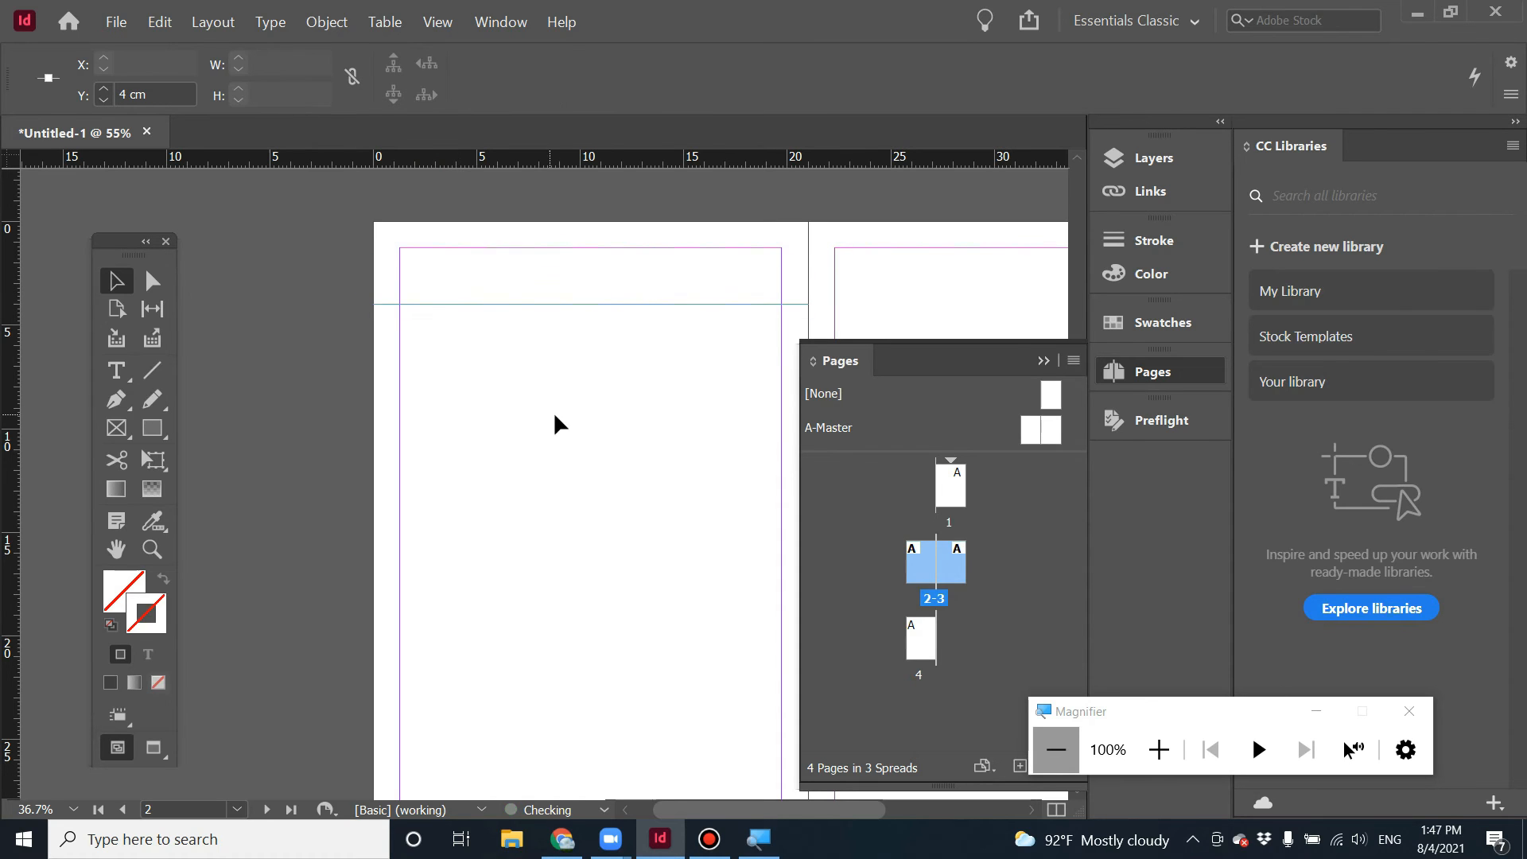
Collapse the Pages panel and dock the Tools panel back into its column.
left_click_drag(624, 422, 364, 419)
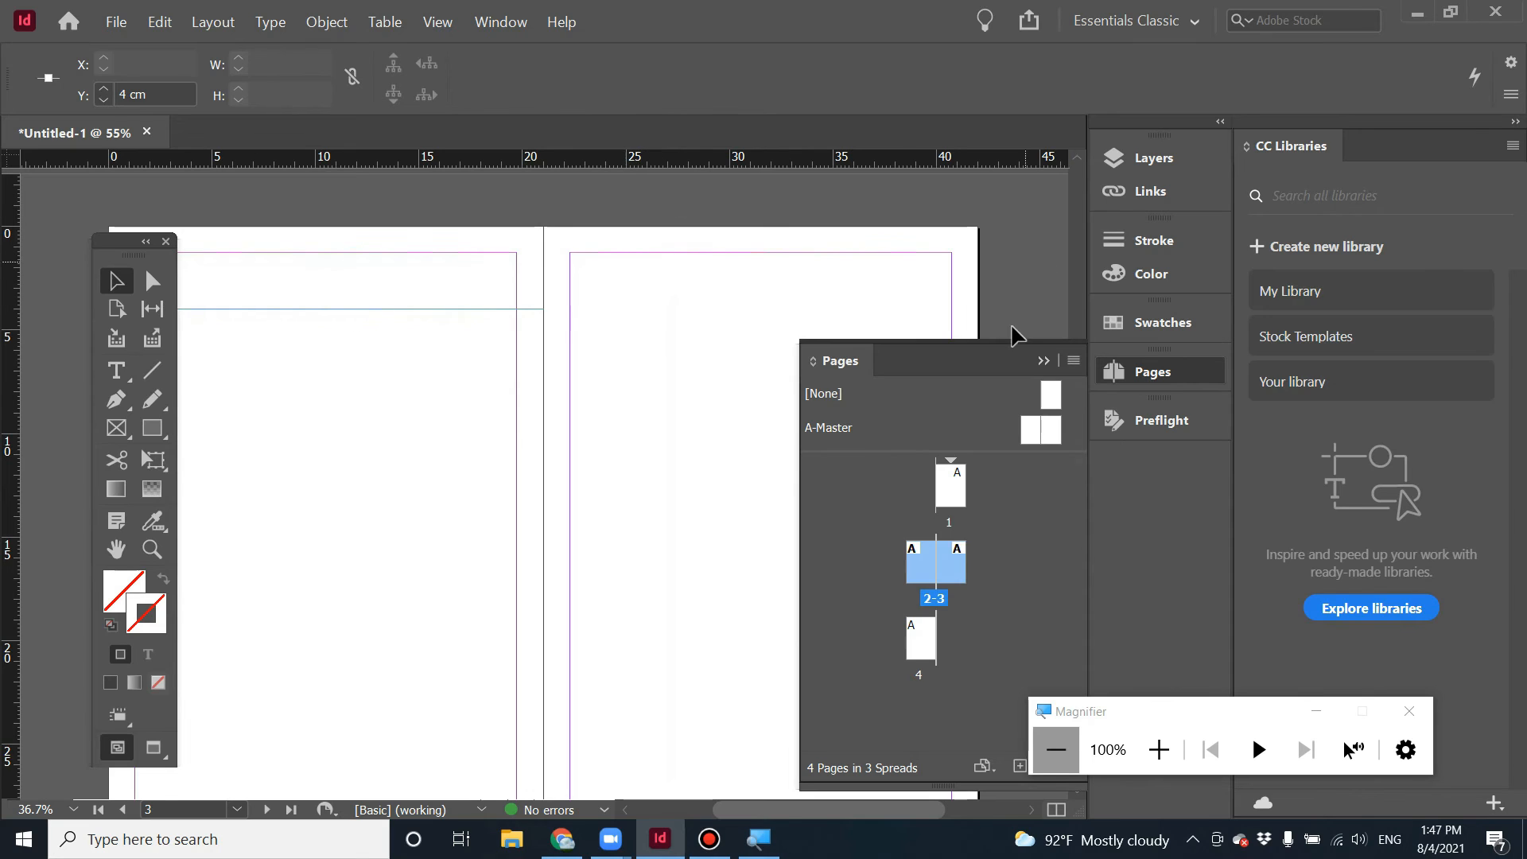
left_click(1043, 360)
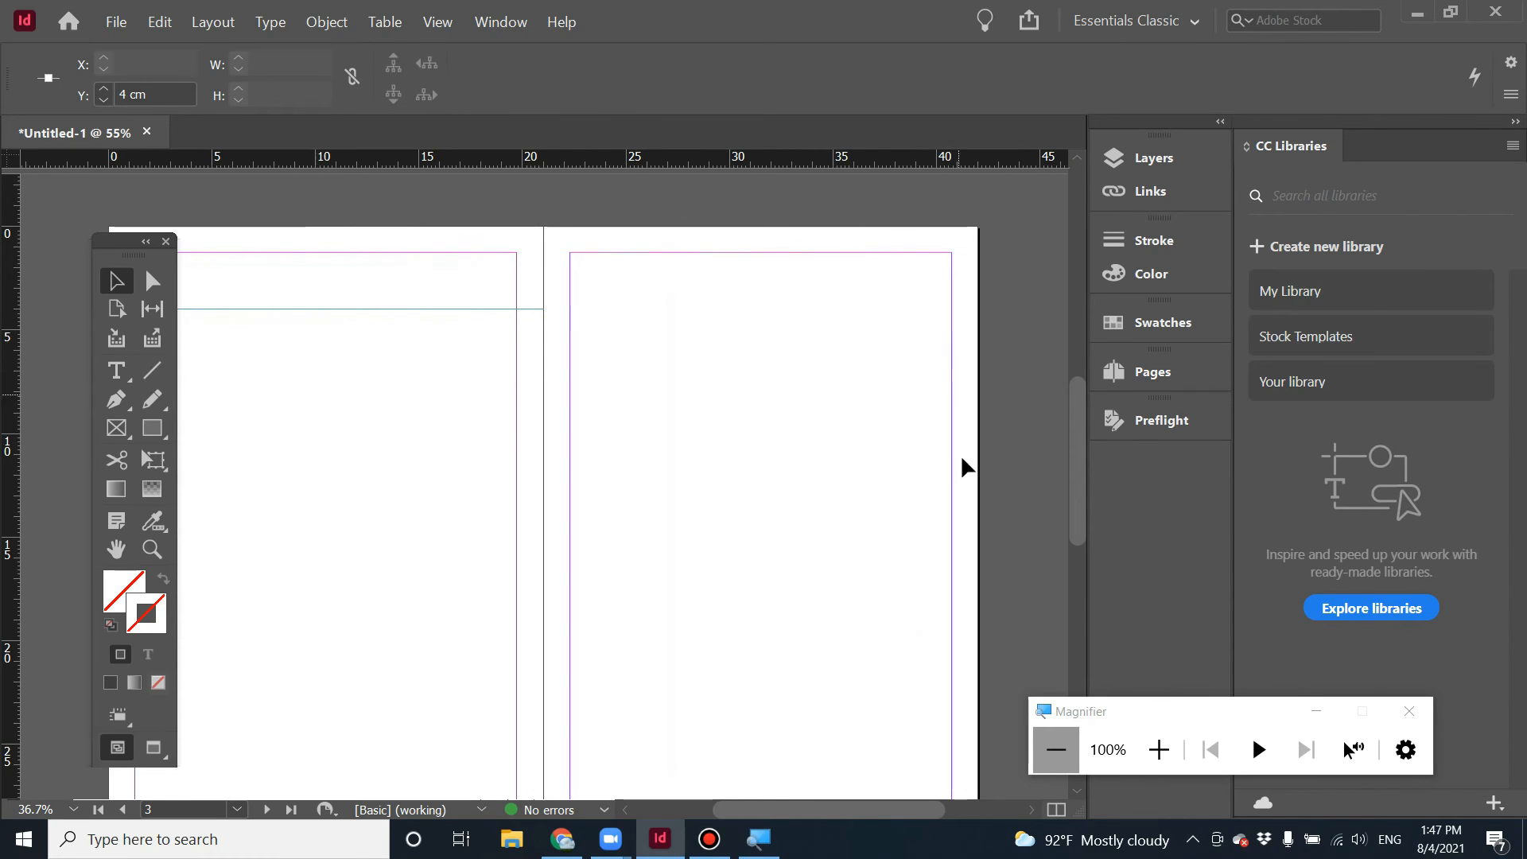
scroll(917, 501, "down", 2)
scroll(913, 487, "up", 2)
scroll(654, 480, "up", 12)
scroll(658, 491, "down", 12)
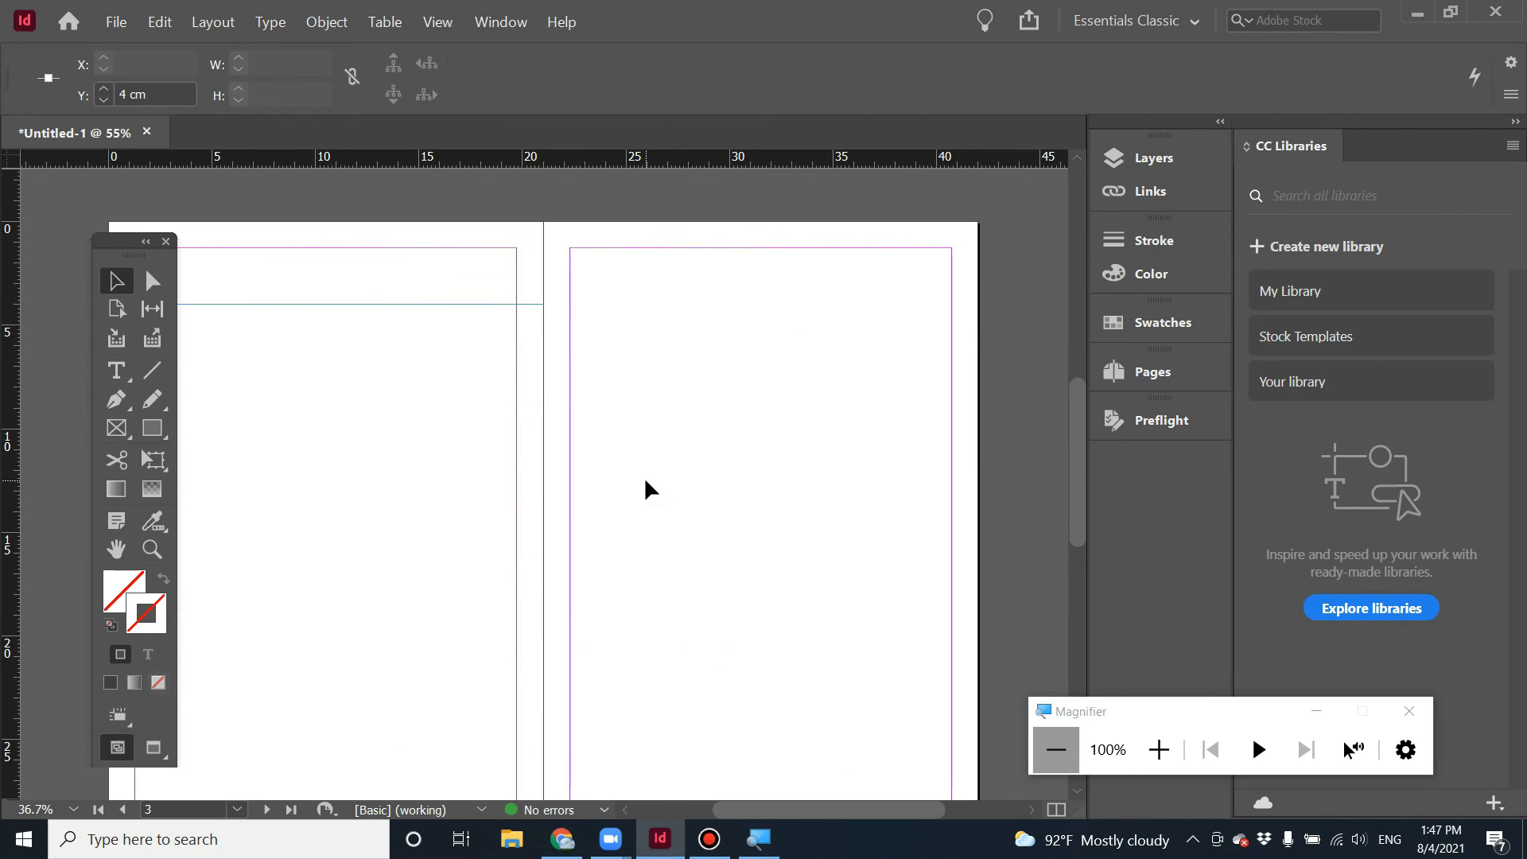
left_click_drag(156, 263, 36, 264)
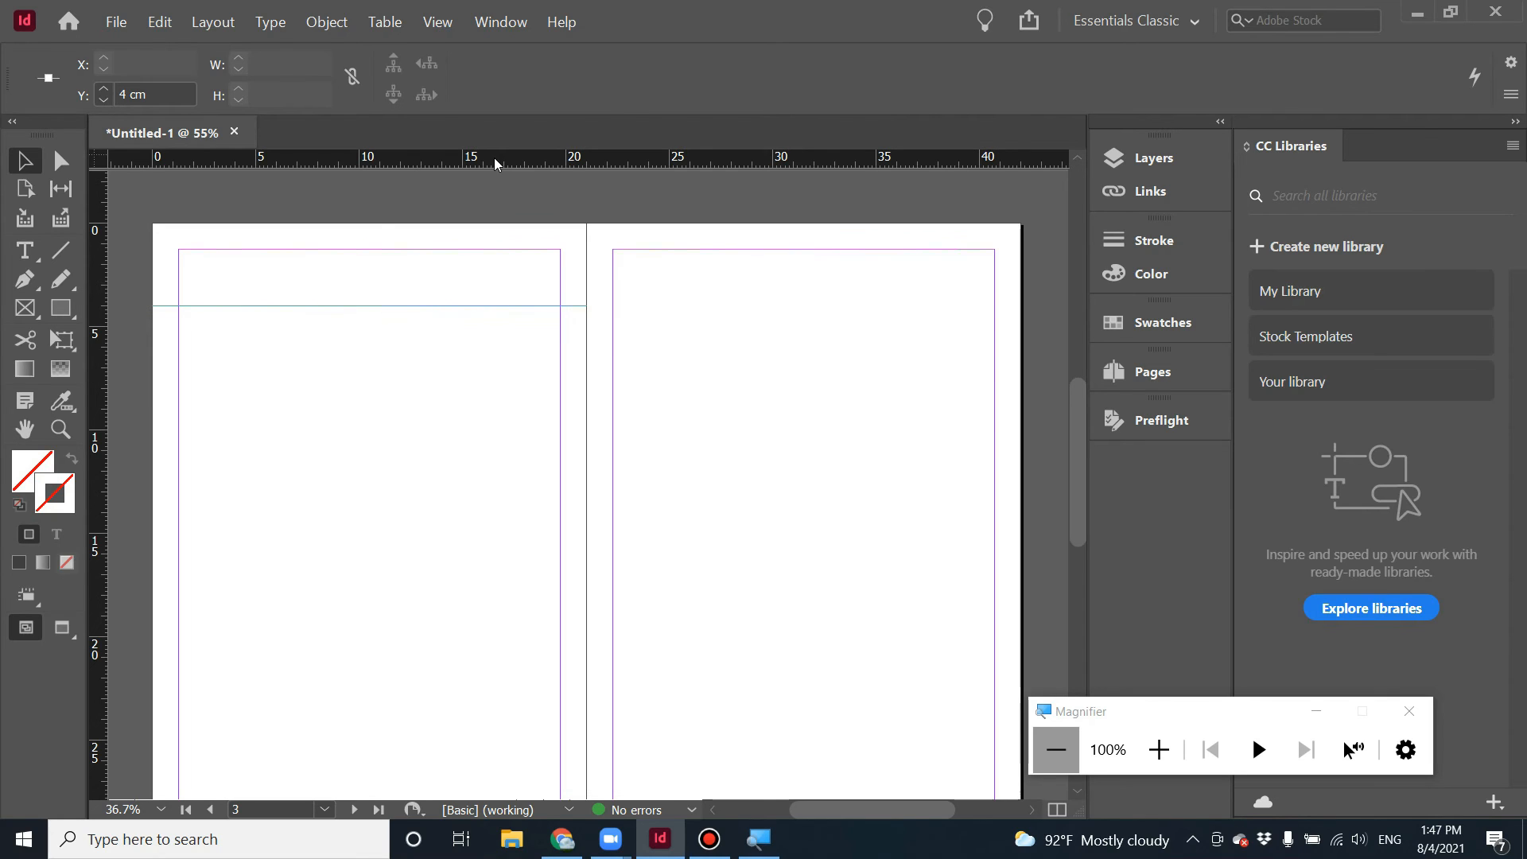
Add horizontal guides at 8.4 cm, 12.7 cm, about 18.8 cm and 22.6 cm across the spread.
left_click_drag(494, 157, 520, 396)
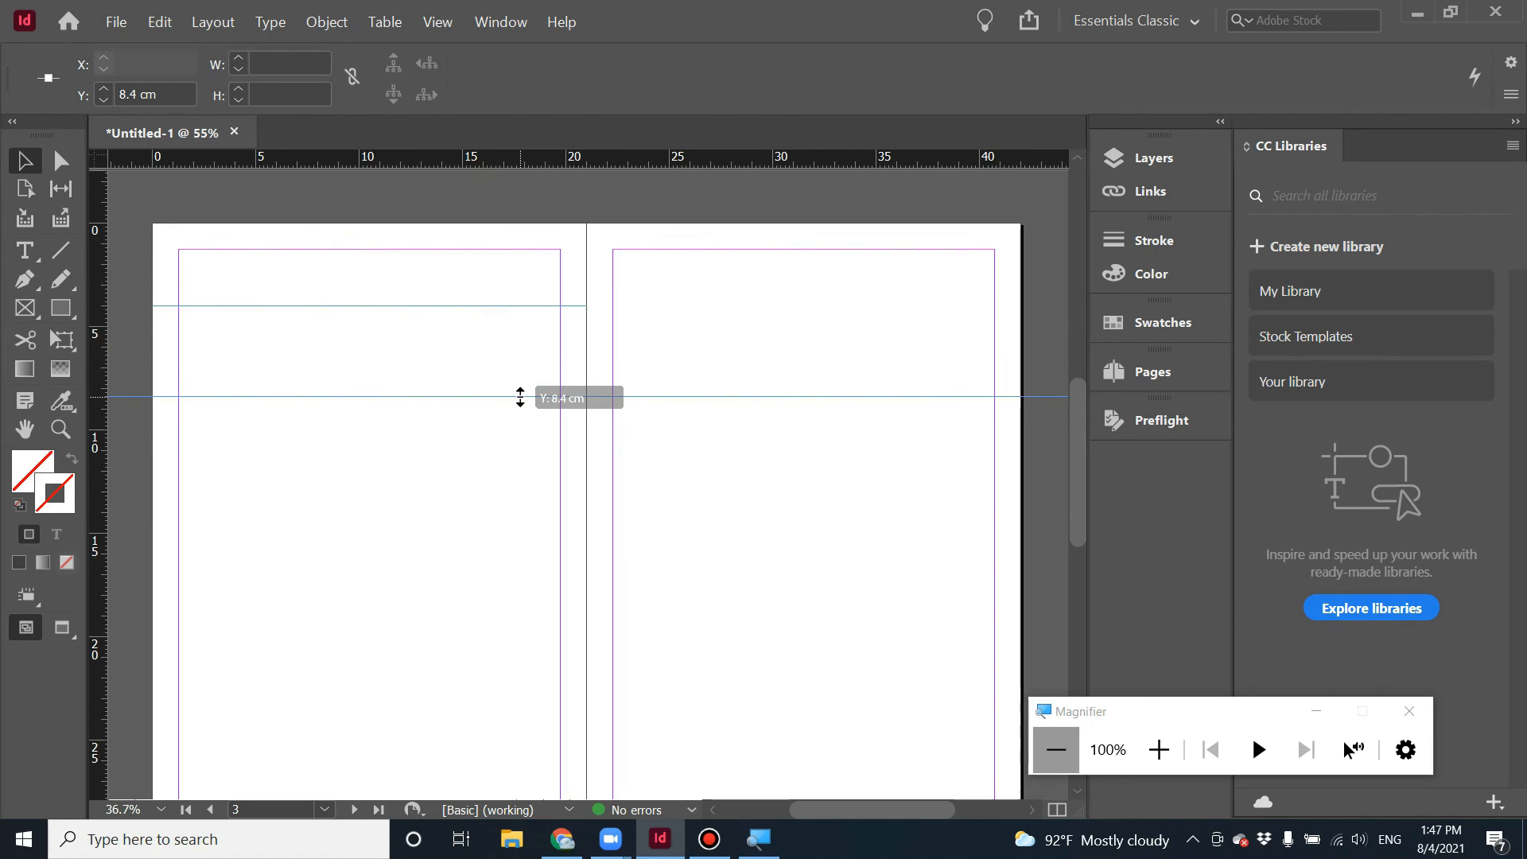
left_click_drag(521, 396, 520, 396)
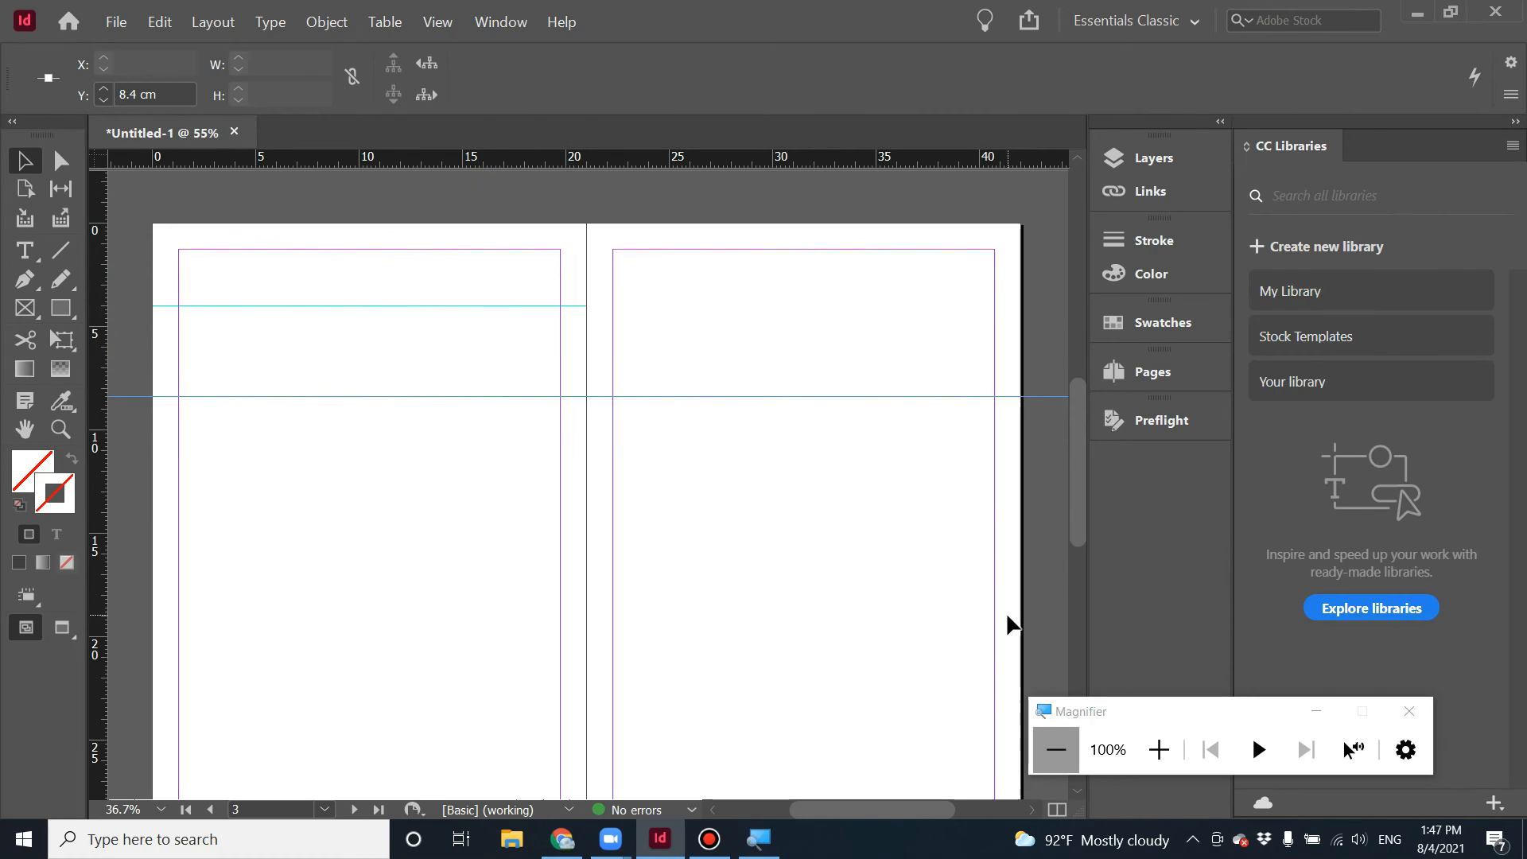
left_click(878, 519)
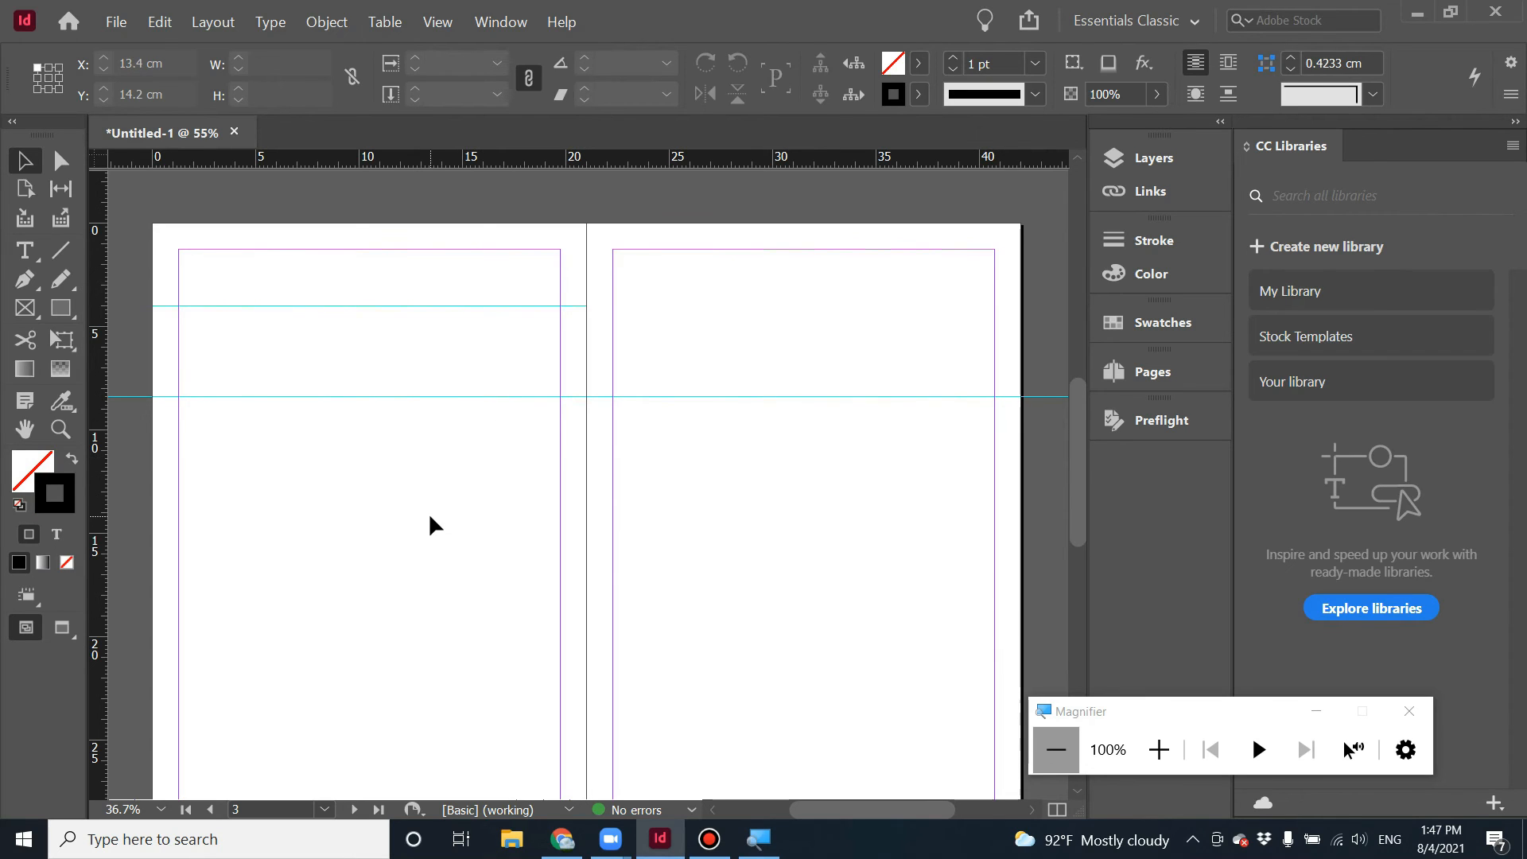
left_click_drag(470, 160, 525, 485)
left_click_drag(536, 161, 552, 614)
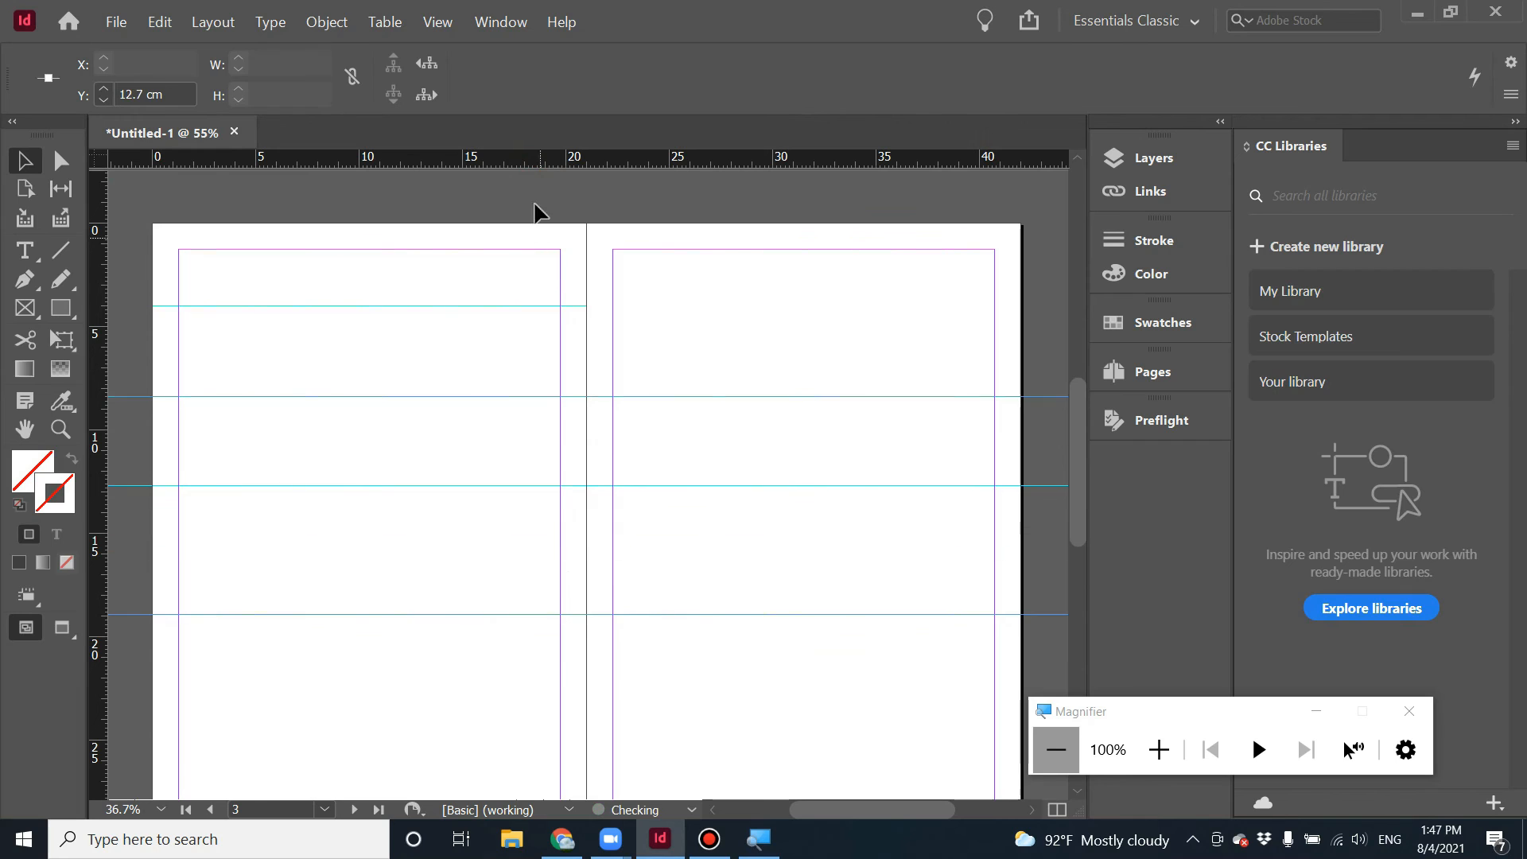
left_click_drag(529, 159, 528, 690)
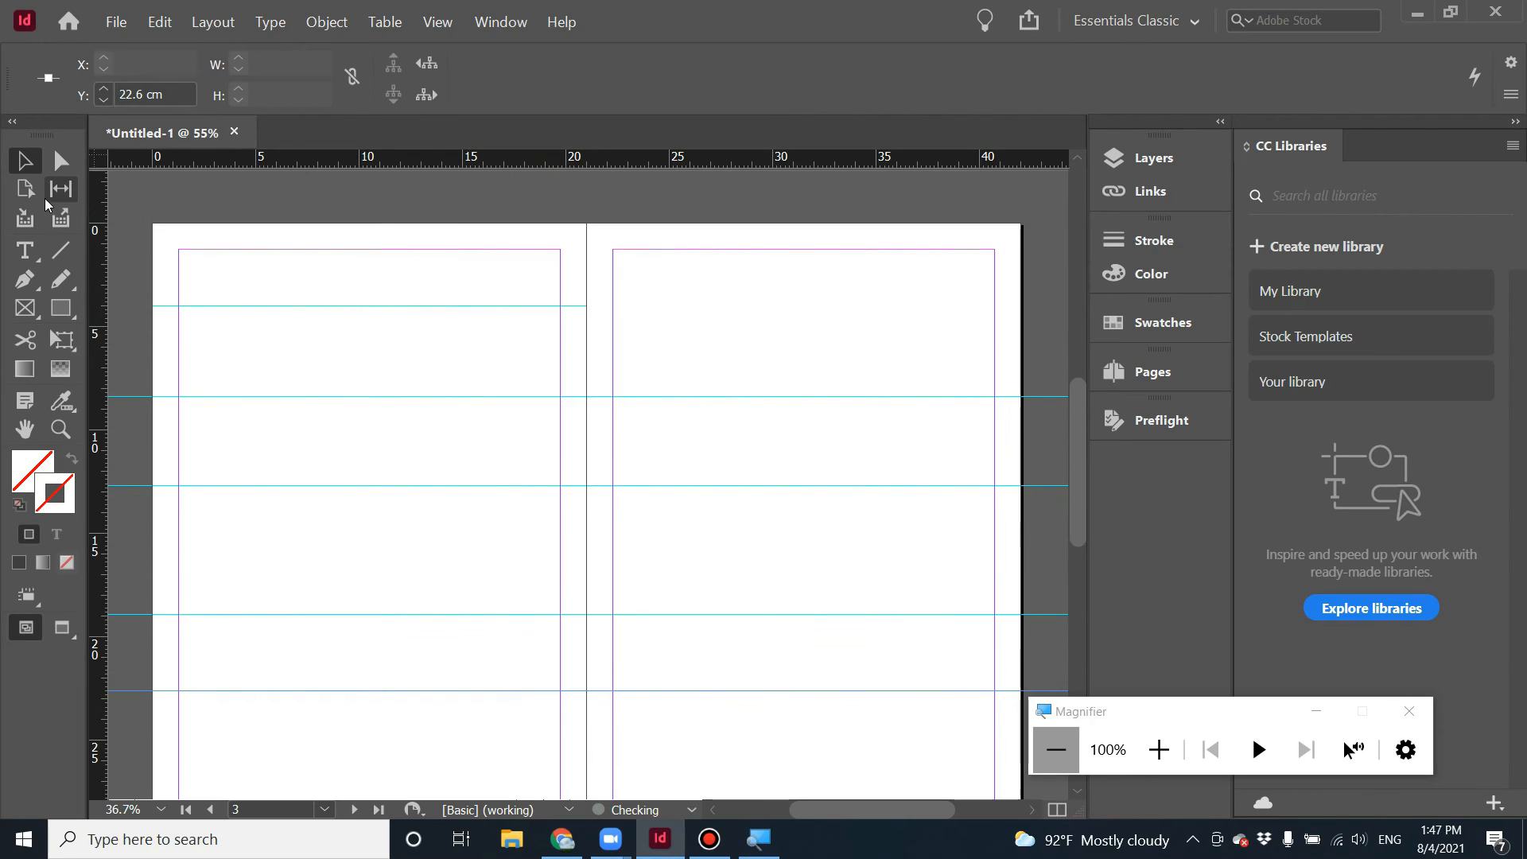
Draw a text frame between the 8.4 cm and 22.6 cm guides and fill it with placeholder text.
left_click(23, 253)
left_click_drag(181, 399, 559, 723)
right_click(403, 573)
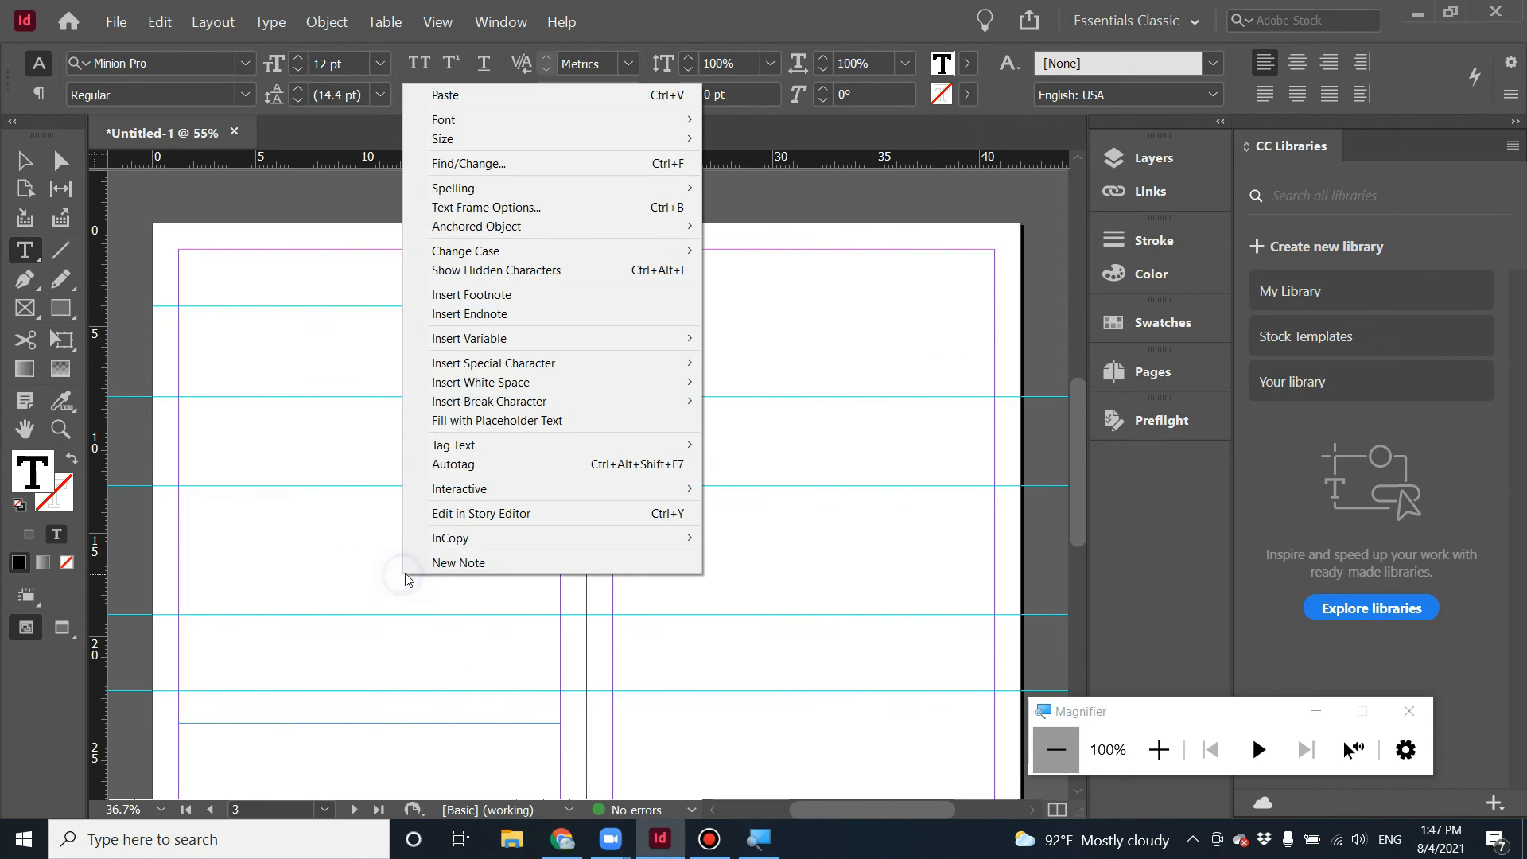
left_click(574, 421)
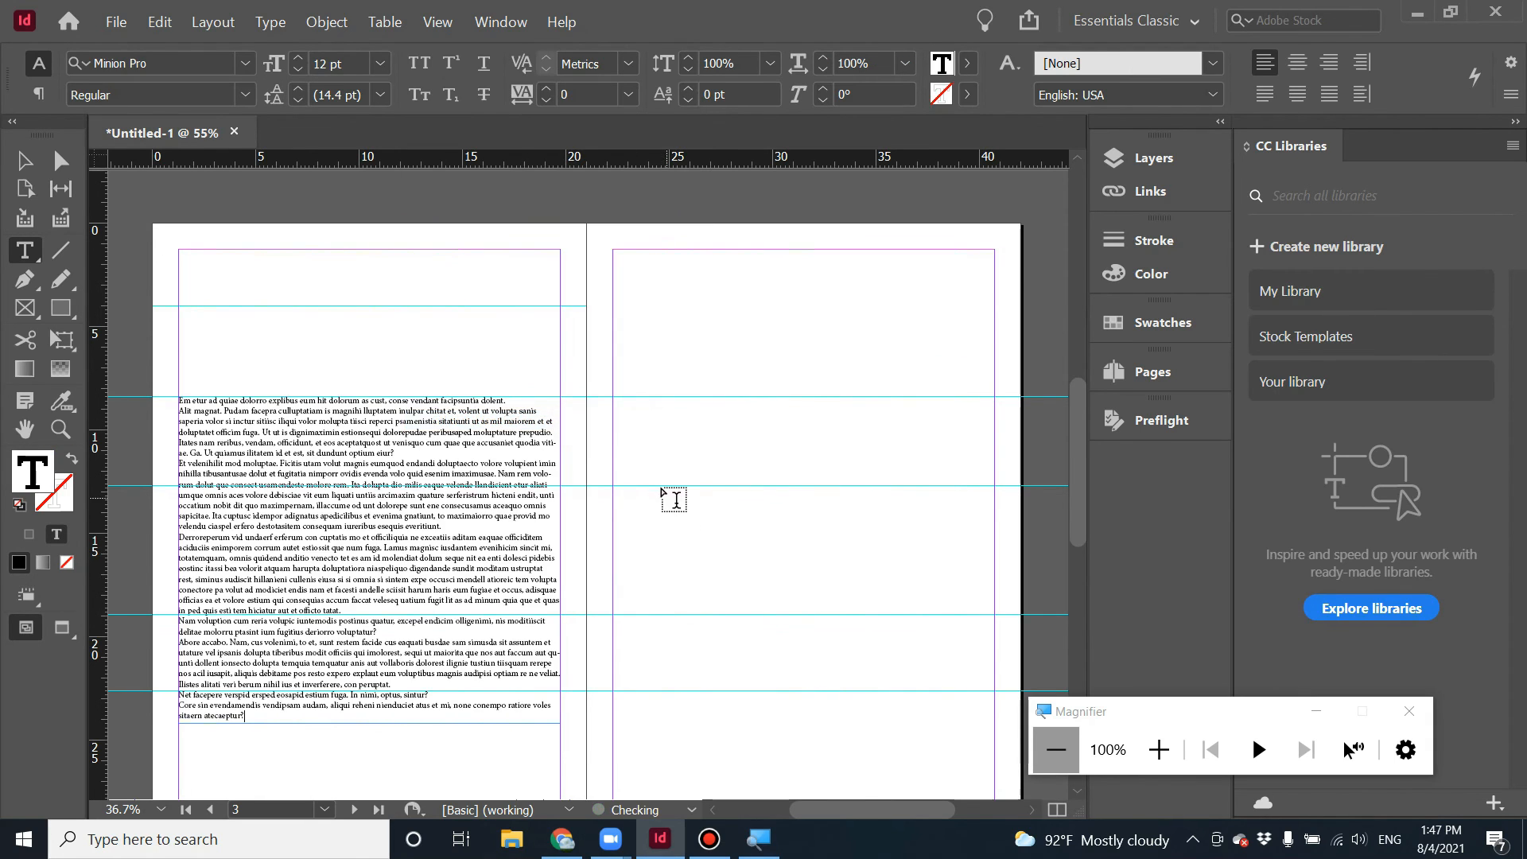
Move the placeholder text frame up so its top snaps to the 4 cm guide.
left_click(23, 161)
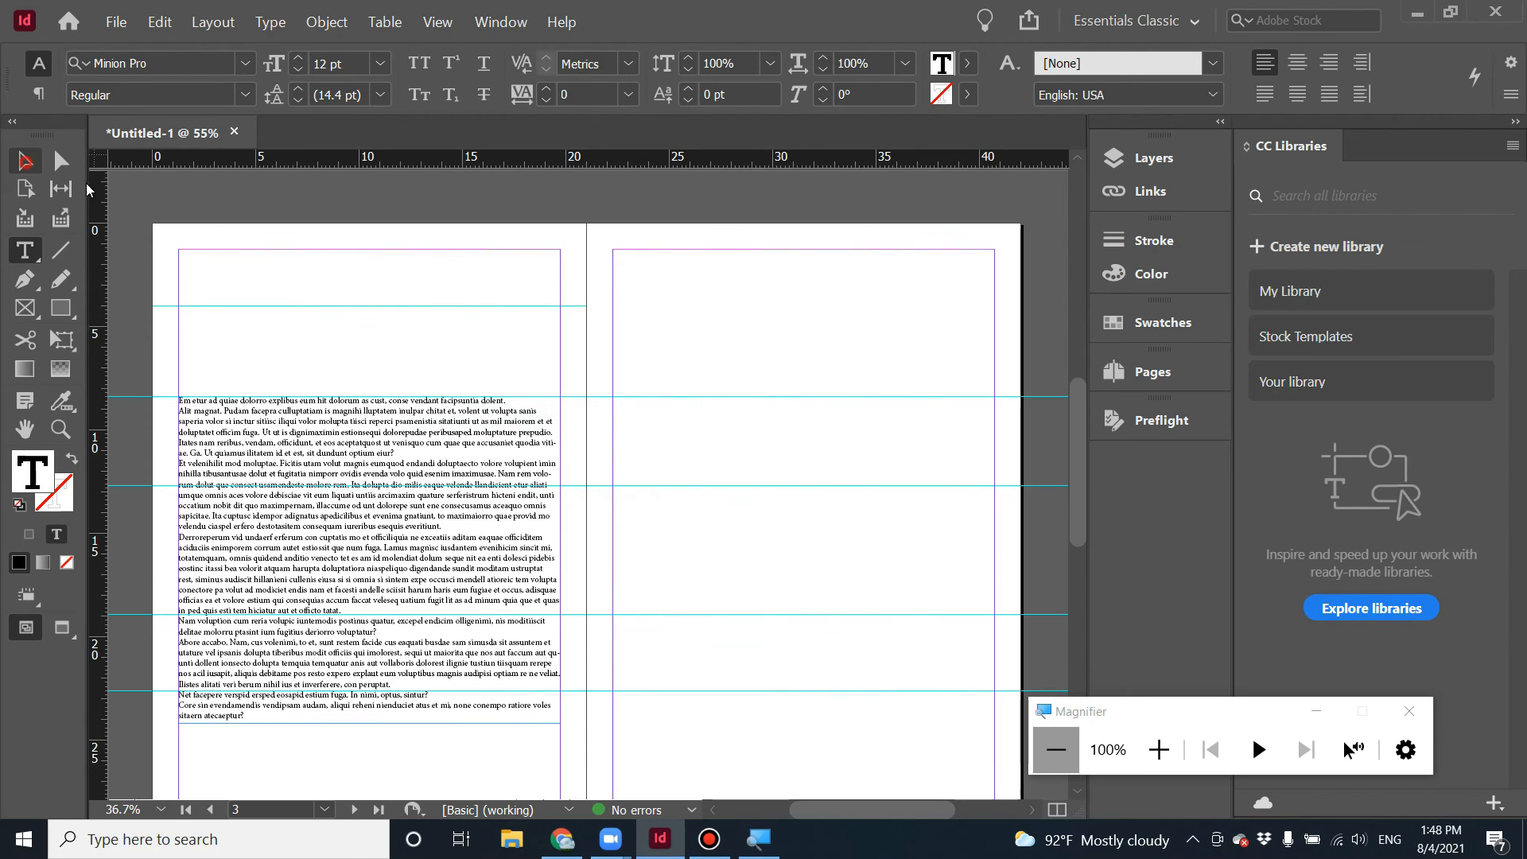
left_click(318, 249)
left_click_drag(280, 443, 286, 365)
left_click(808, 460)
left_click(375, 354)
left_click_drag(376, 354, 377, 344)
left_click(744, 357)
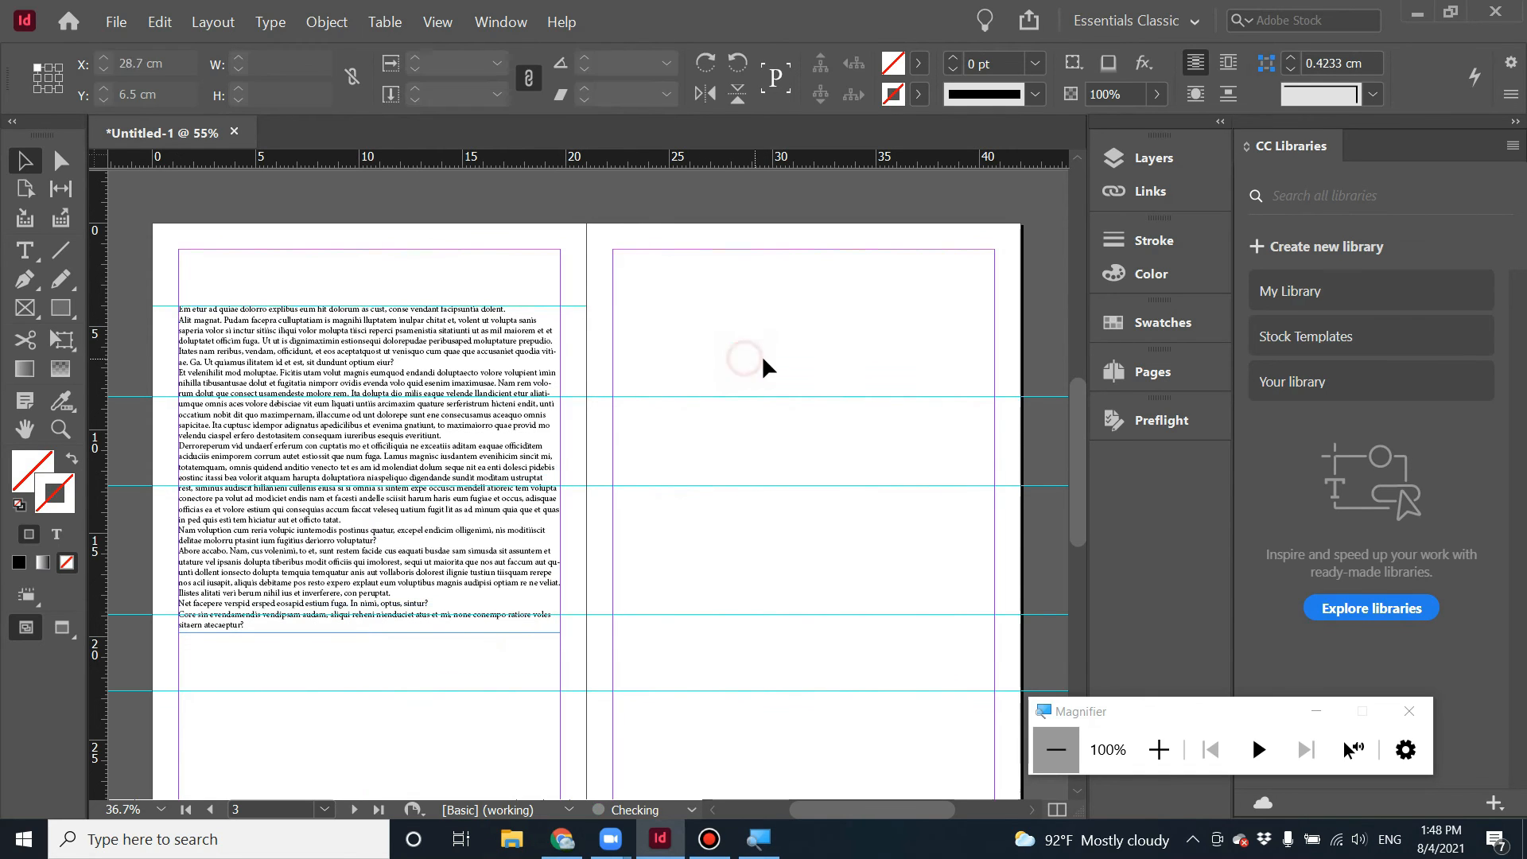
Toggle between preview and normal view modes to examine the page layout.
key("w")
key("w")
key("w")
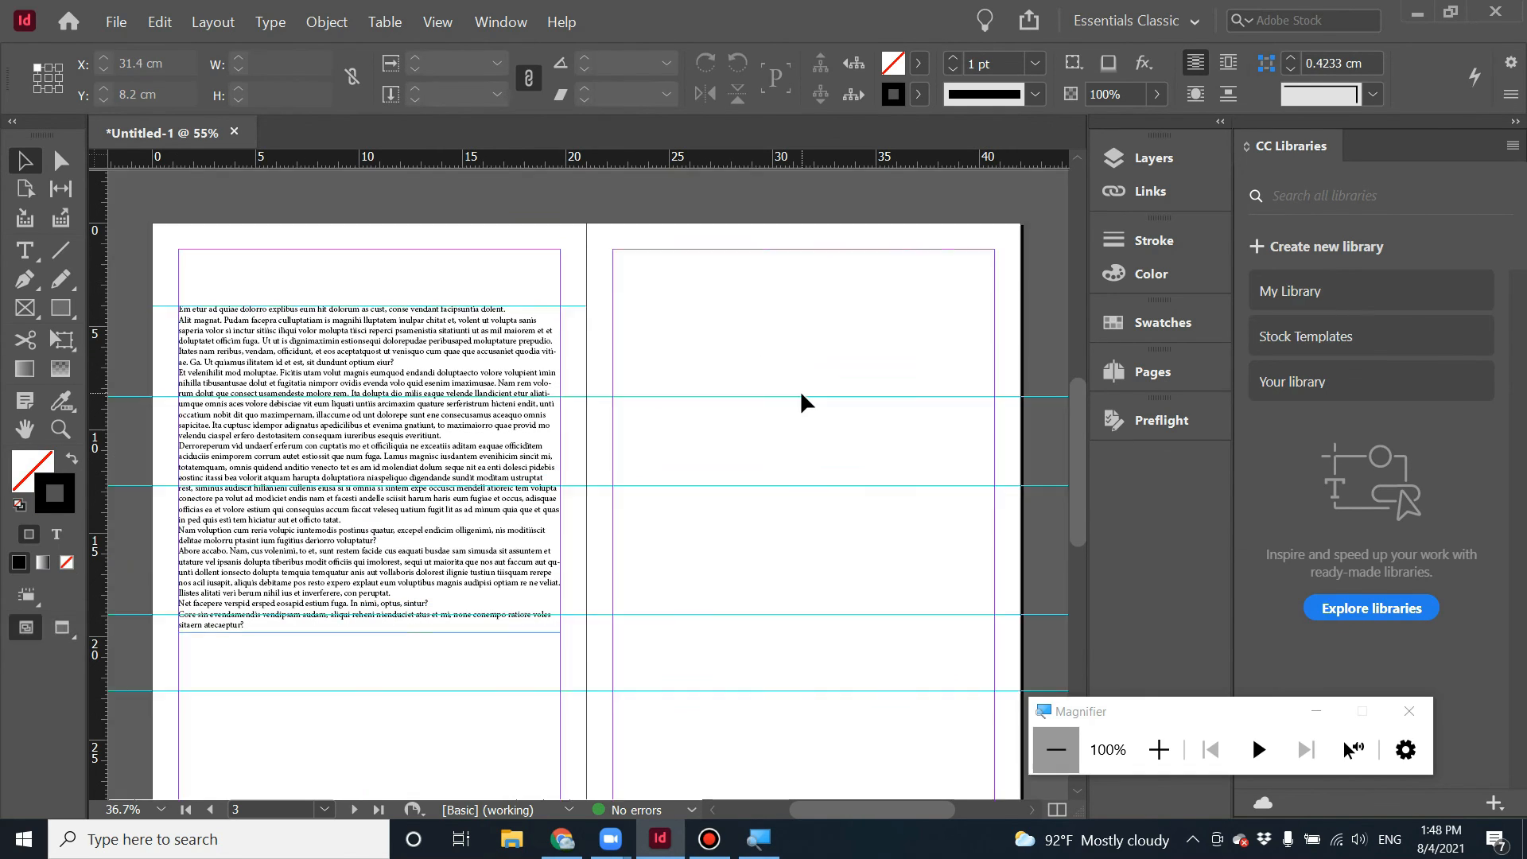
key("w")
key("w")
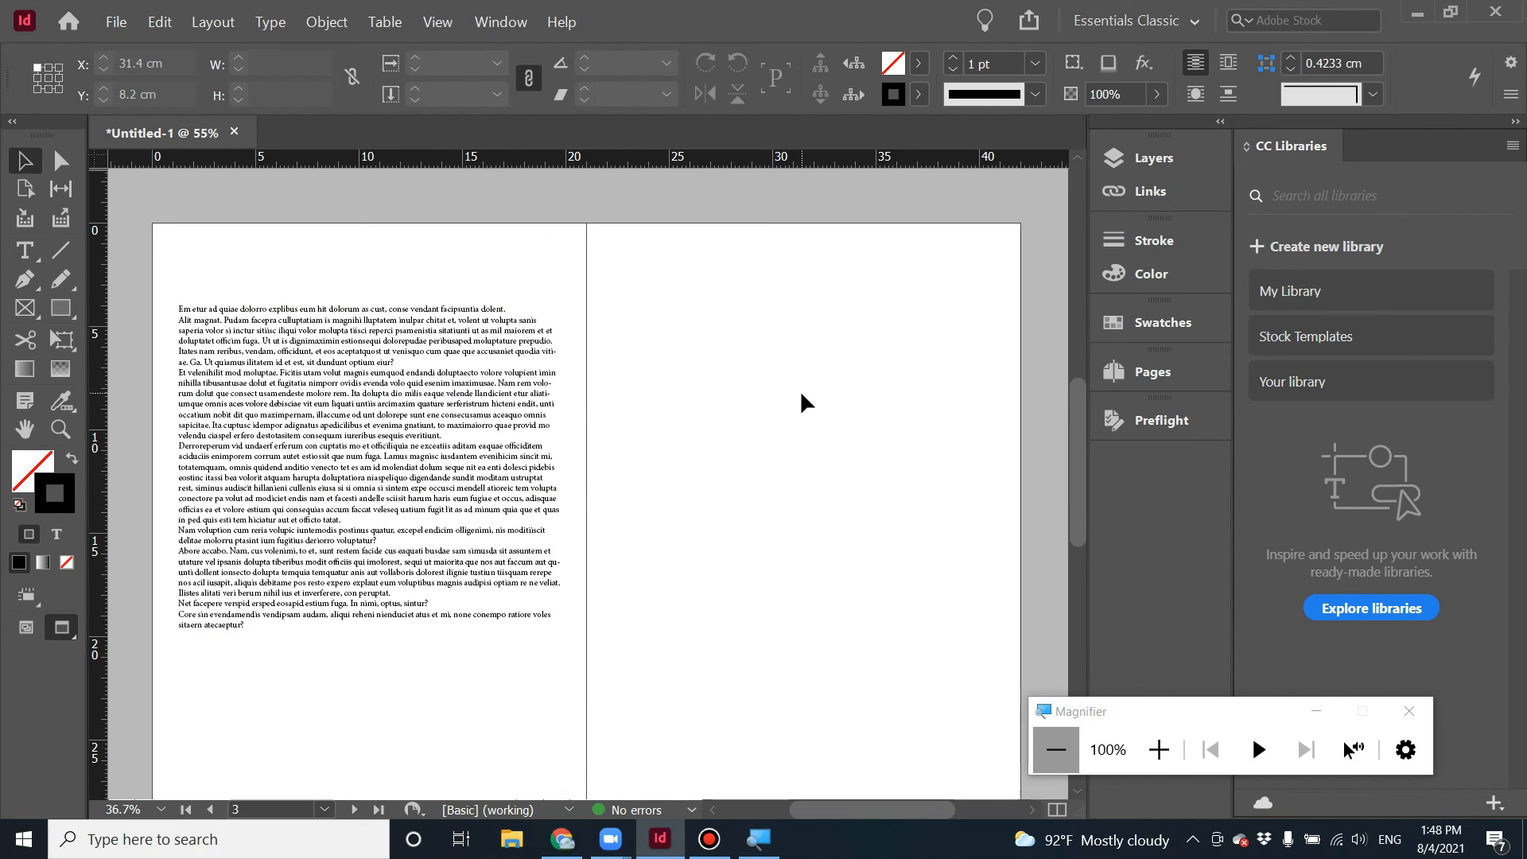
key("w")
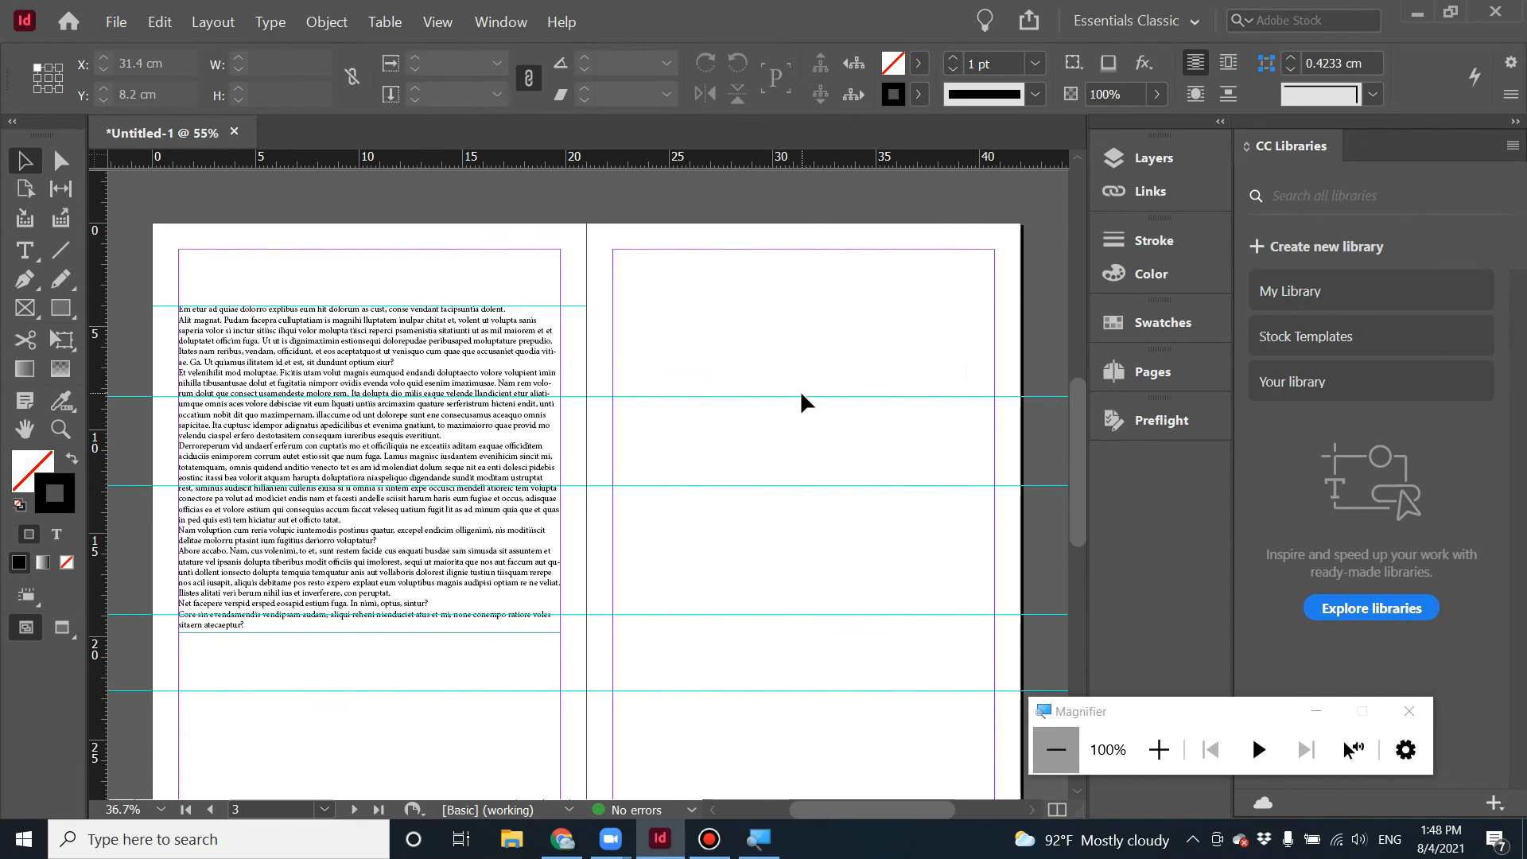
Select the placeholder text frame and delete it.
left_click(474, 445)
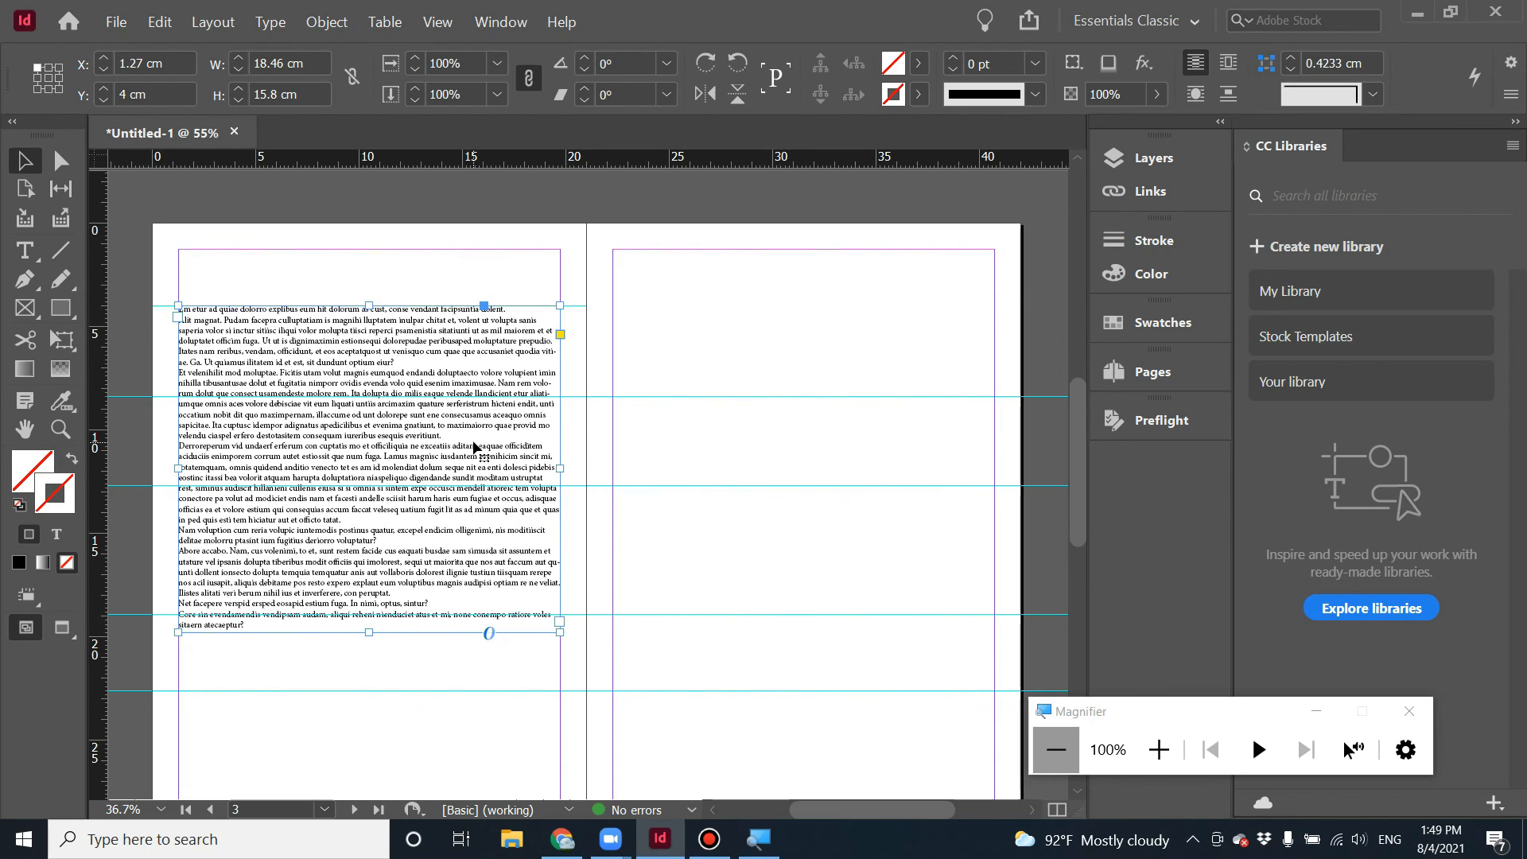
key("Delete")
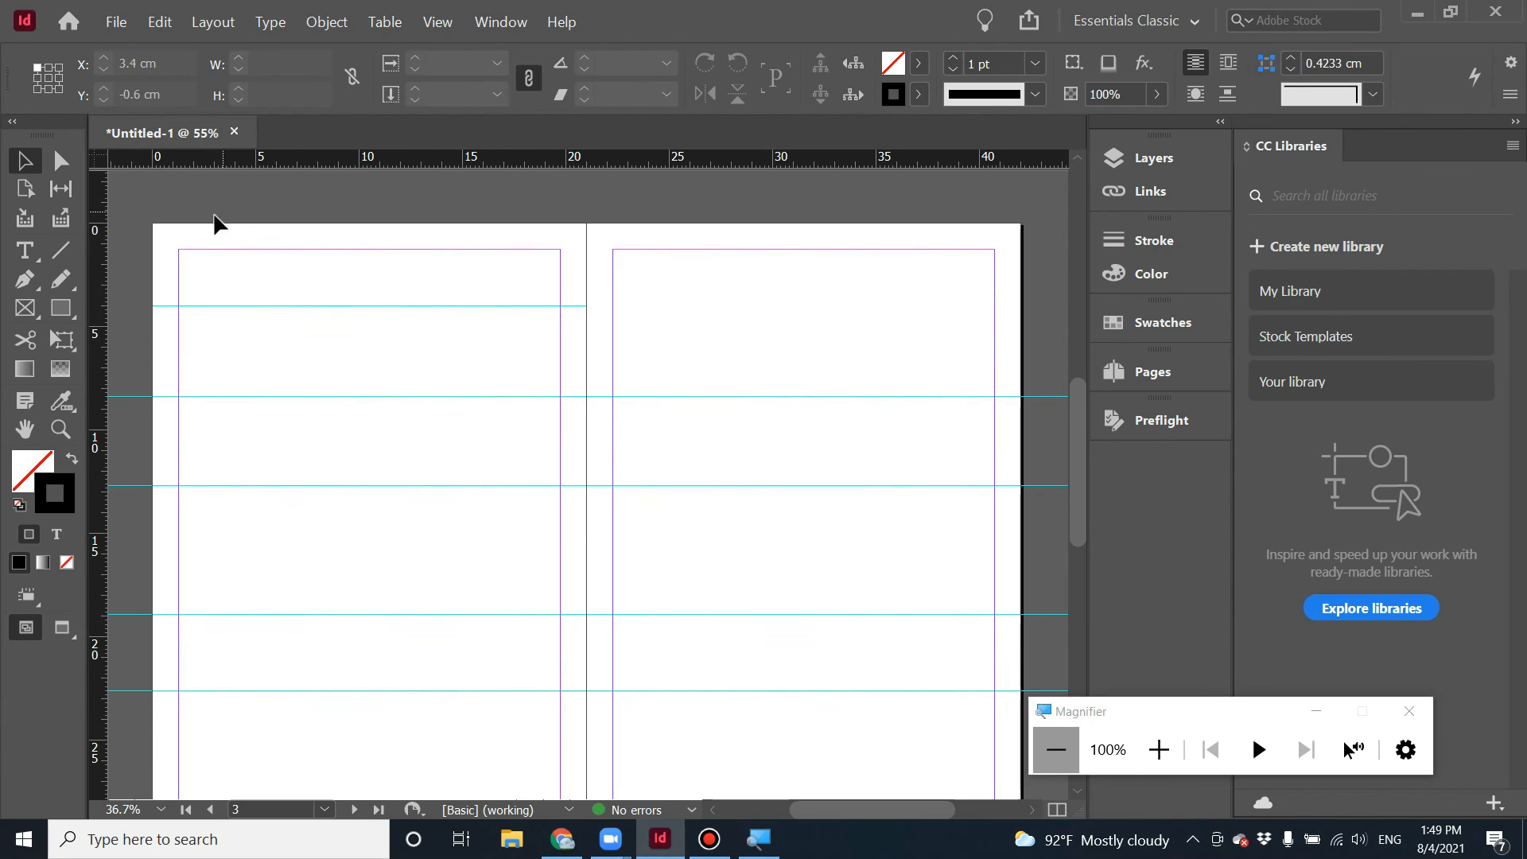
Draw a text frame about 18.46 × 17 cm starting near 5 cm and fill it with placeholder text.
key("t")
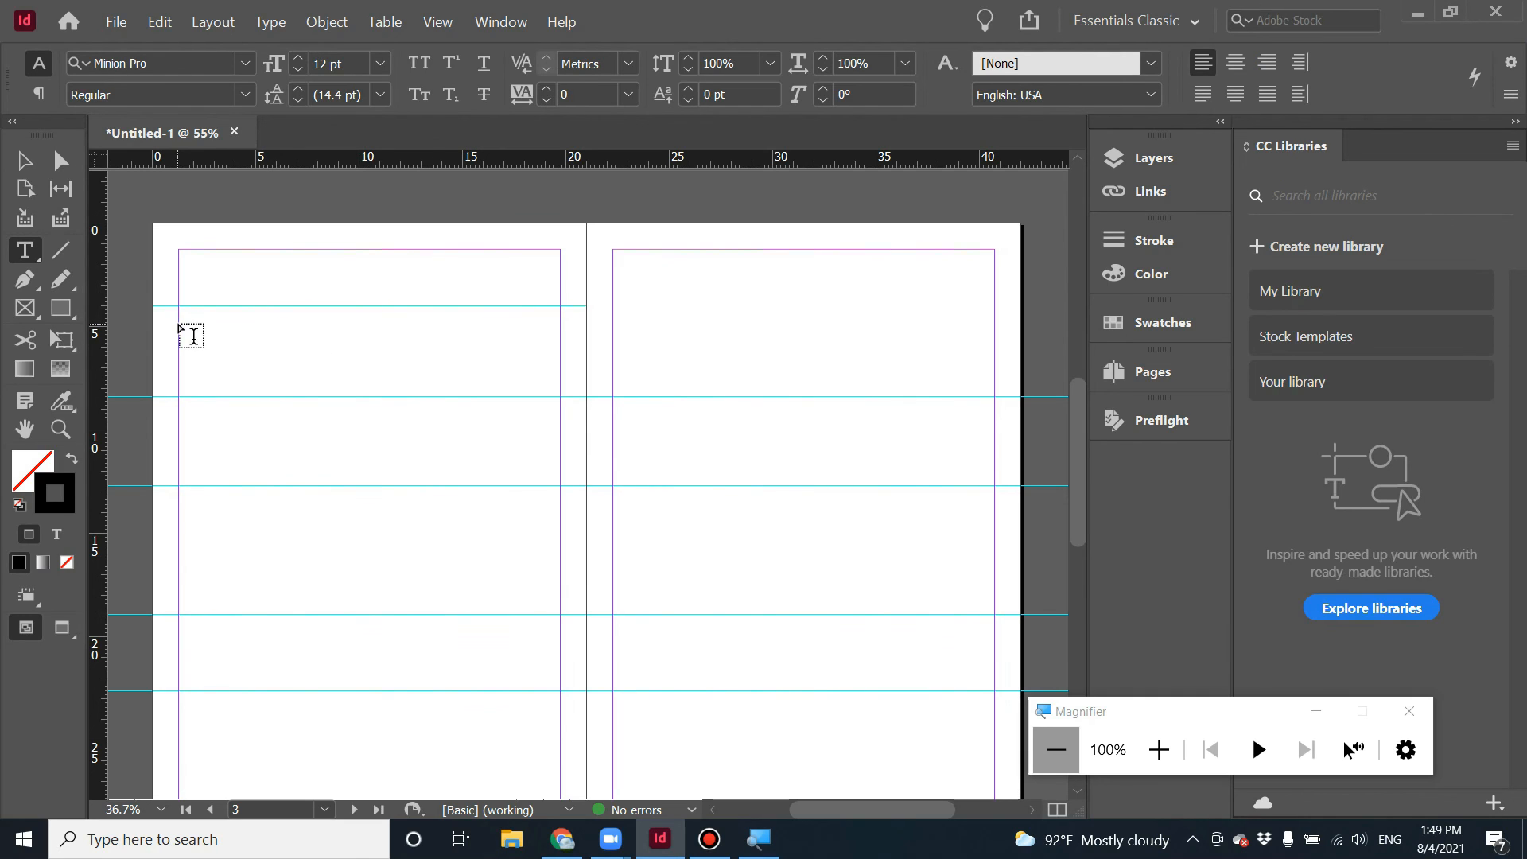
left_click_drag(180, 325, 566, 677)
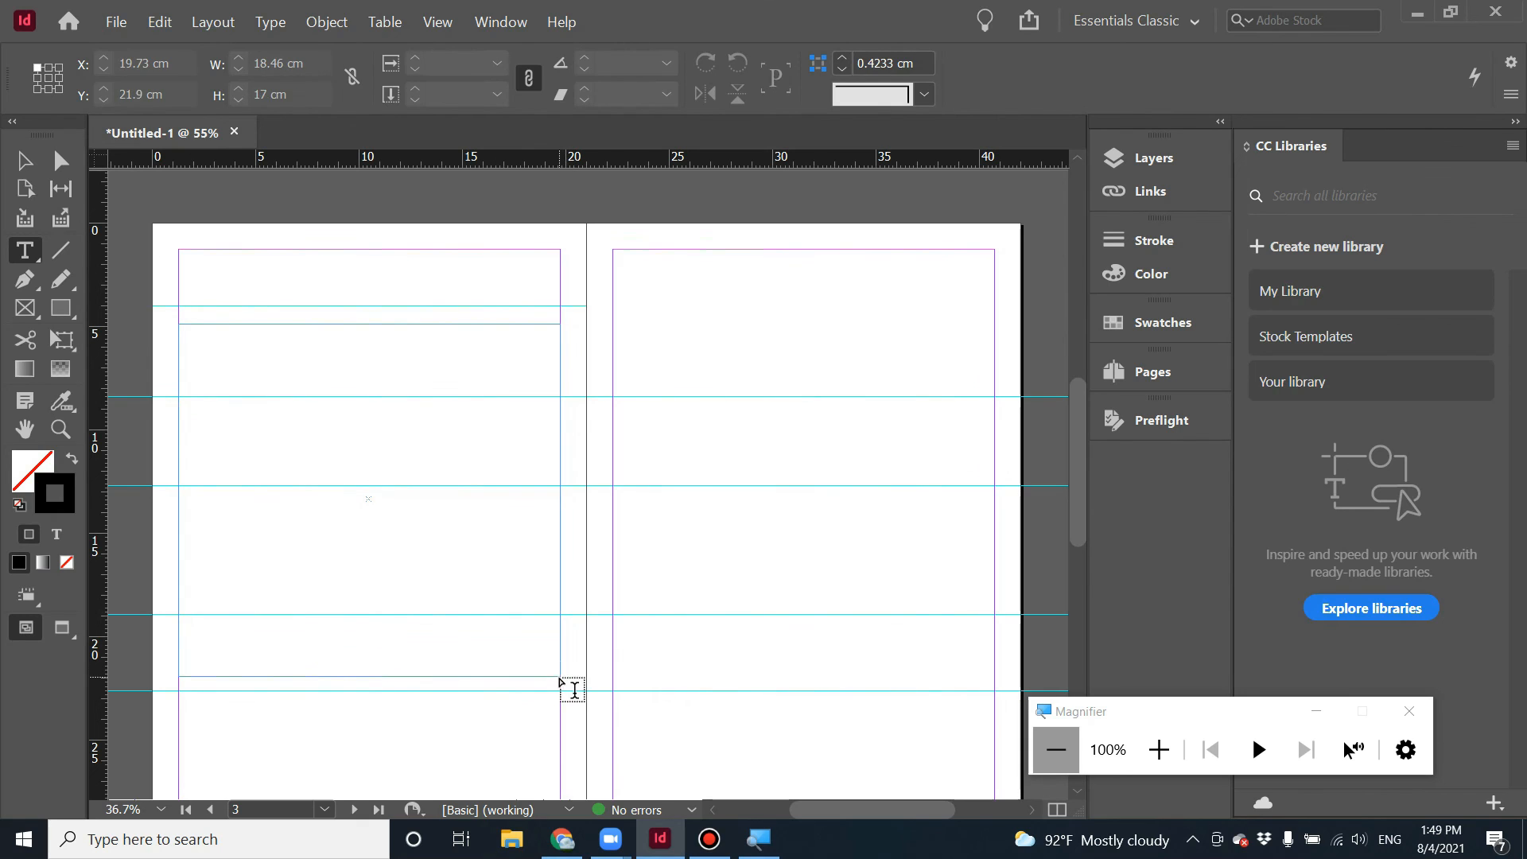
right_click(347, 572)
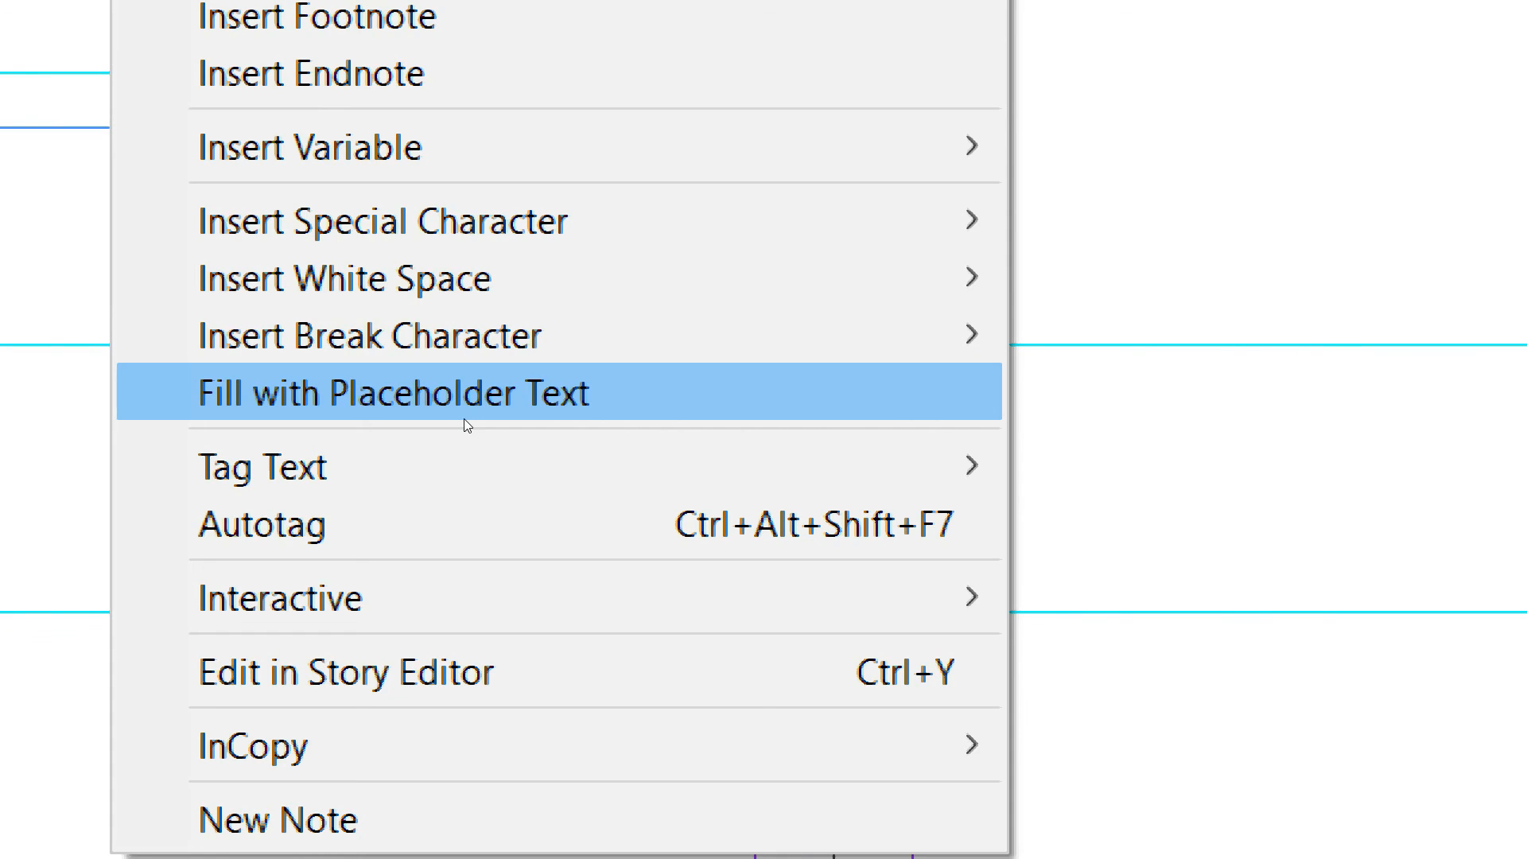
left_click(461, 418)
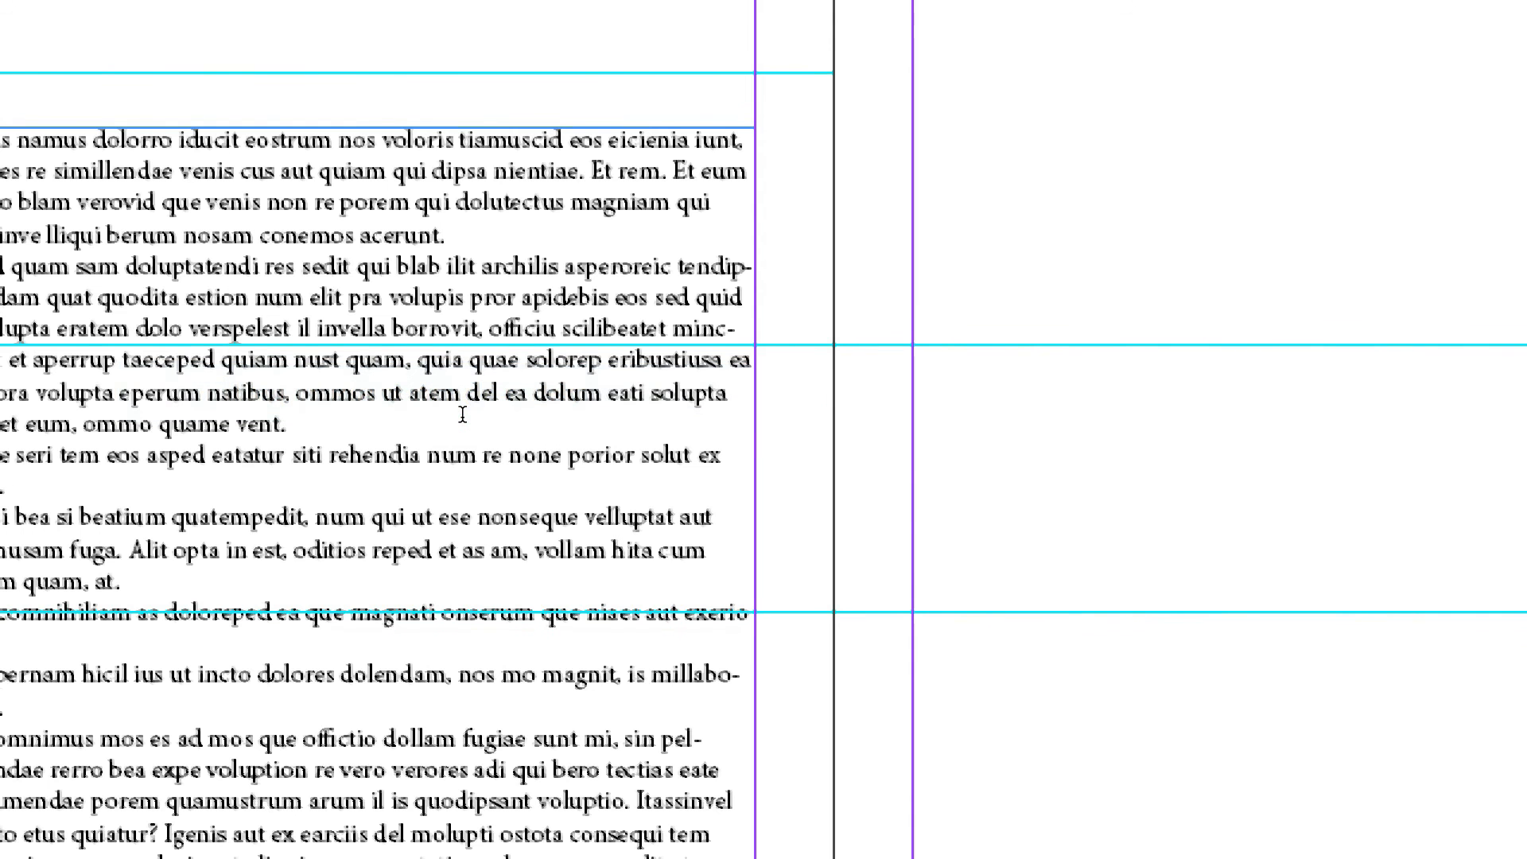
Select a span of the placeholder text in the frame's upper part and delete it.
left_click_drag(450, 411, 583, 433)
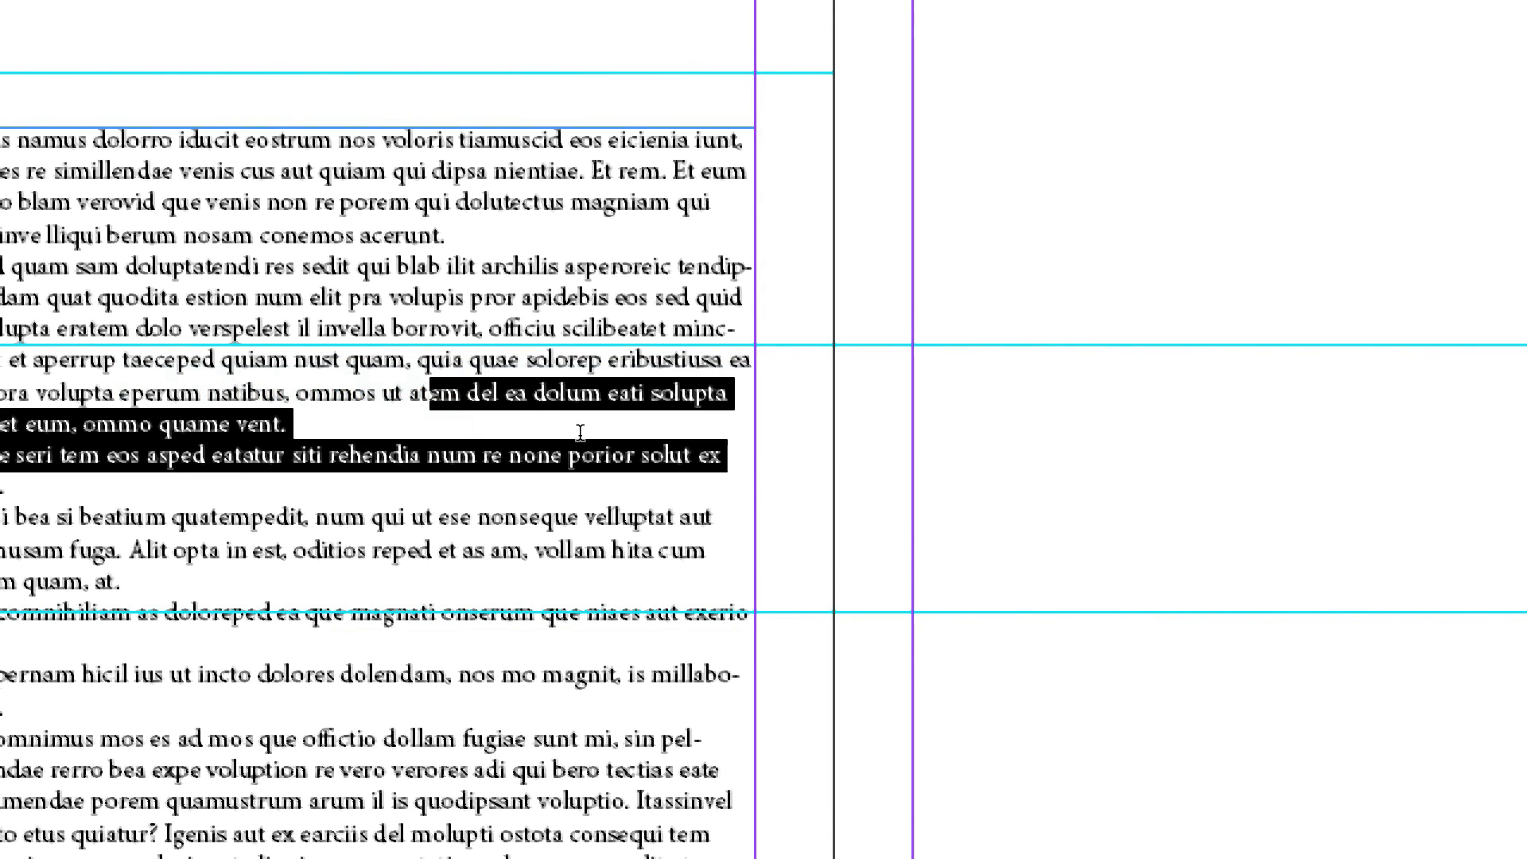
key("BackSpace")
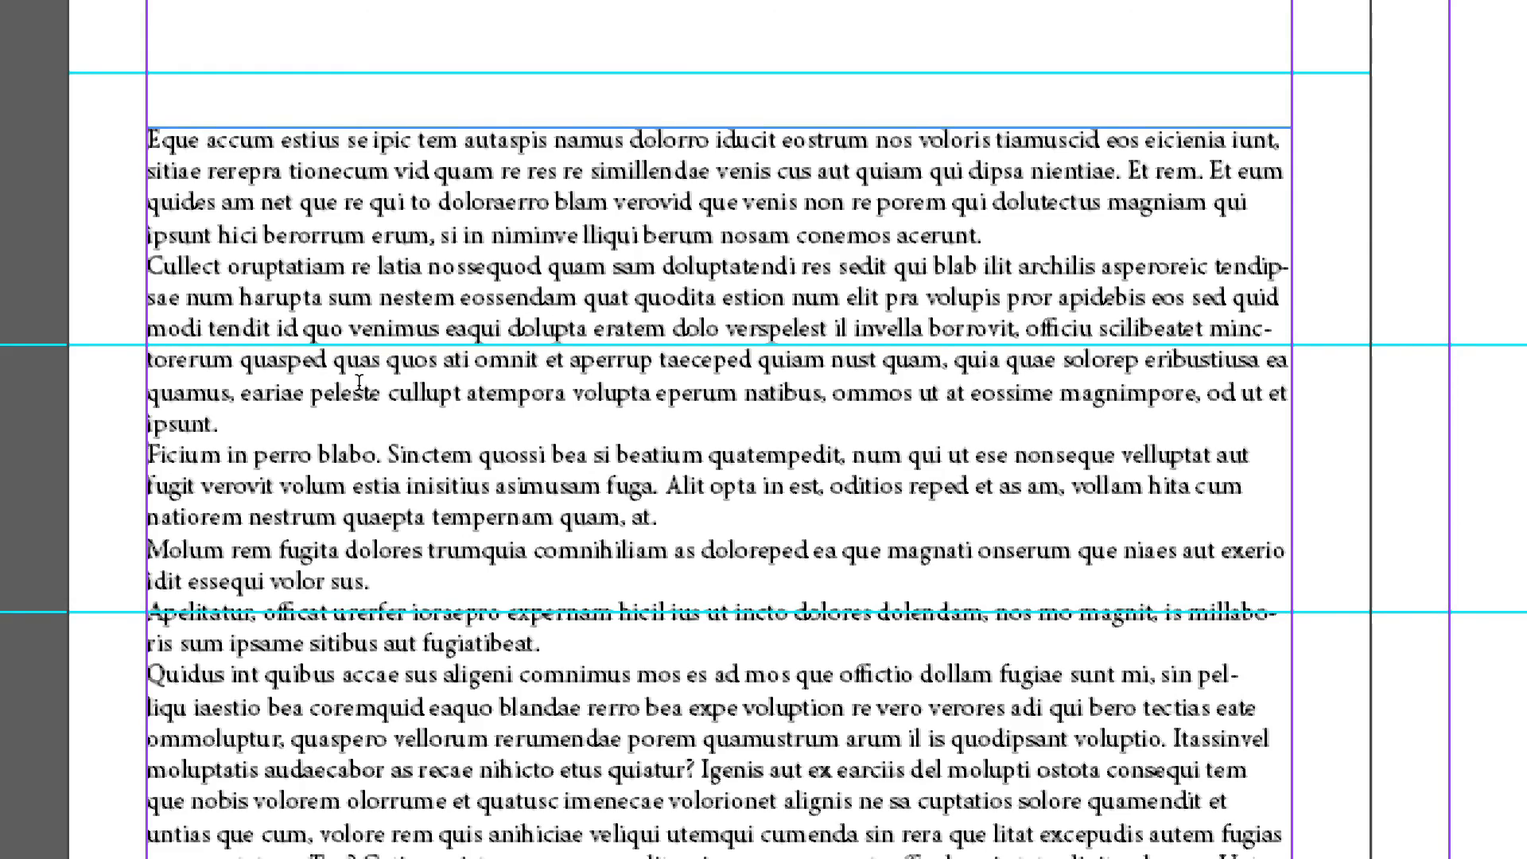
Set the display performance to Typical Display.
key("super+minus")
key("super+minus")
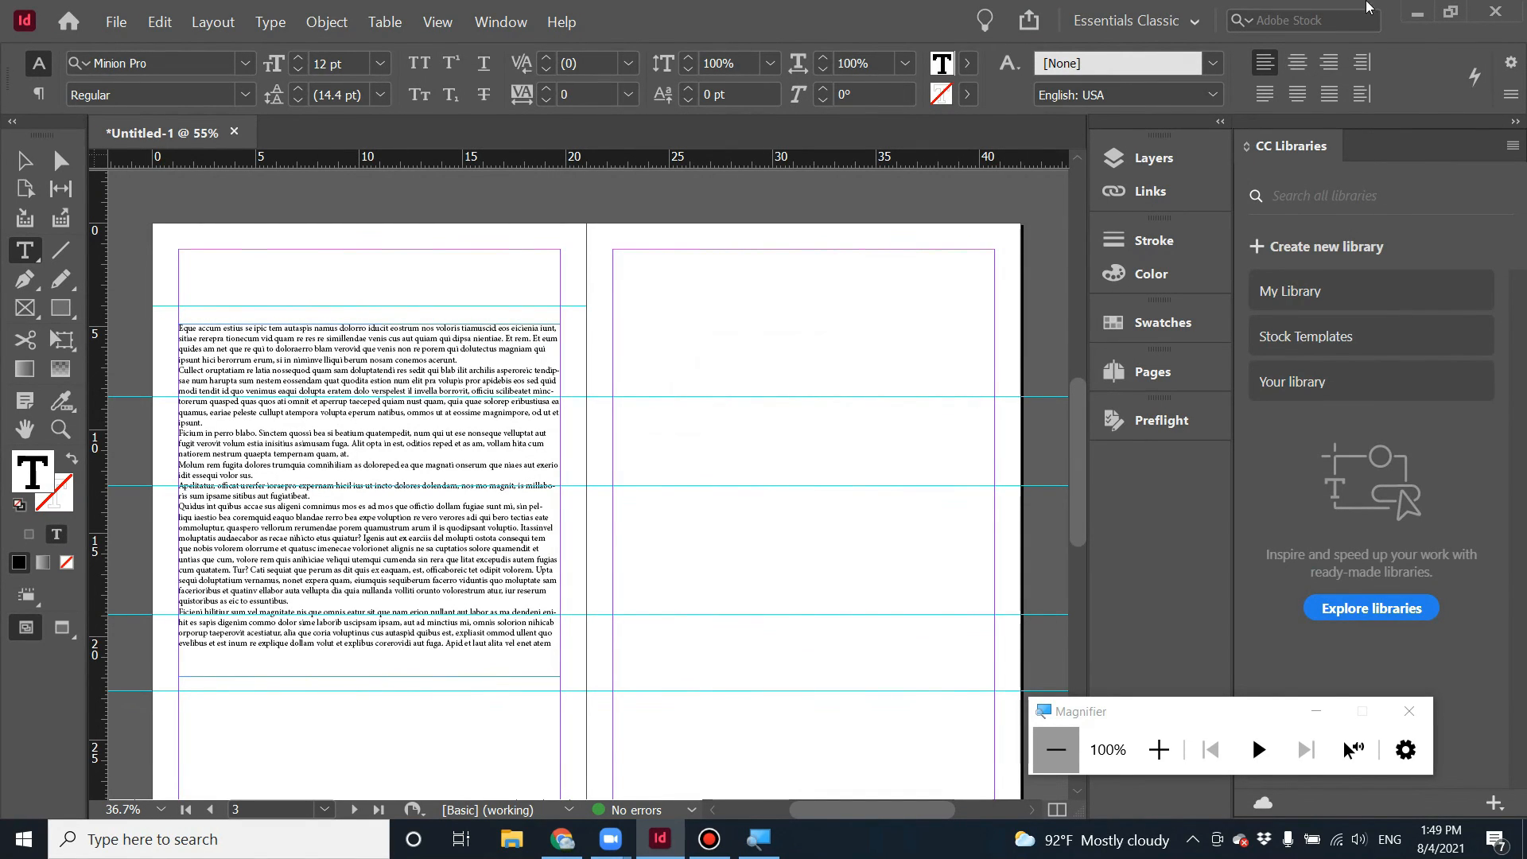
left_click(439, 25)
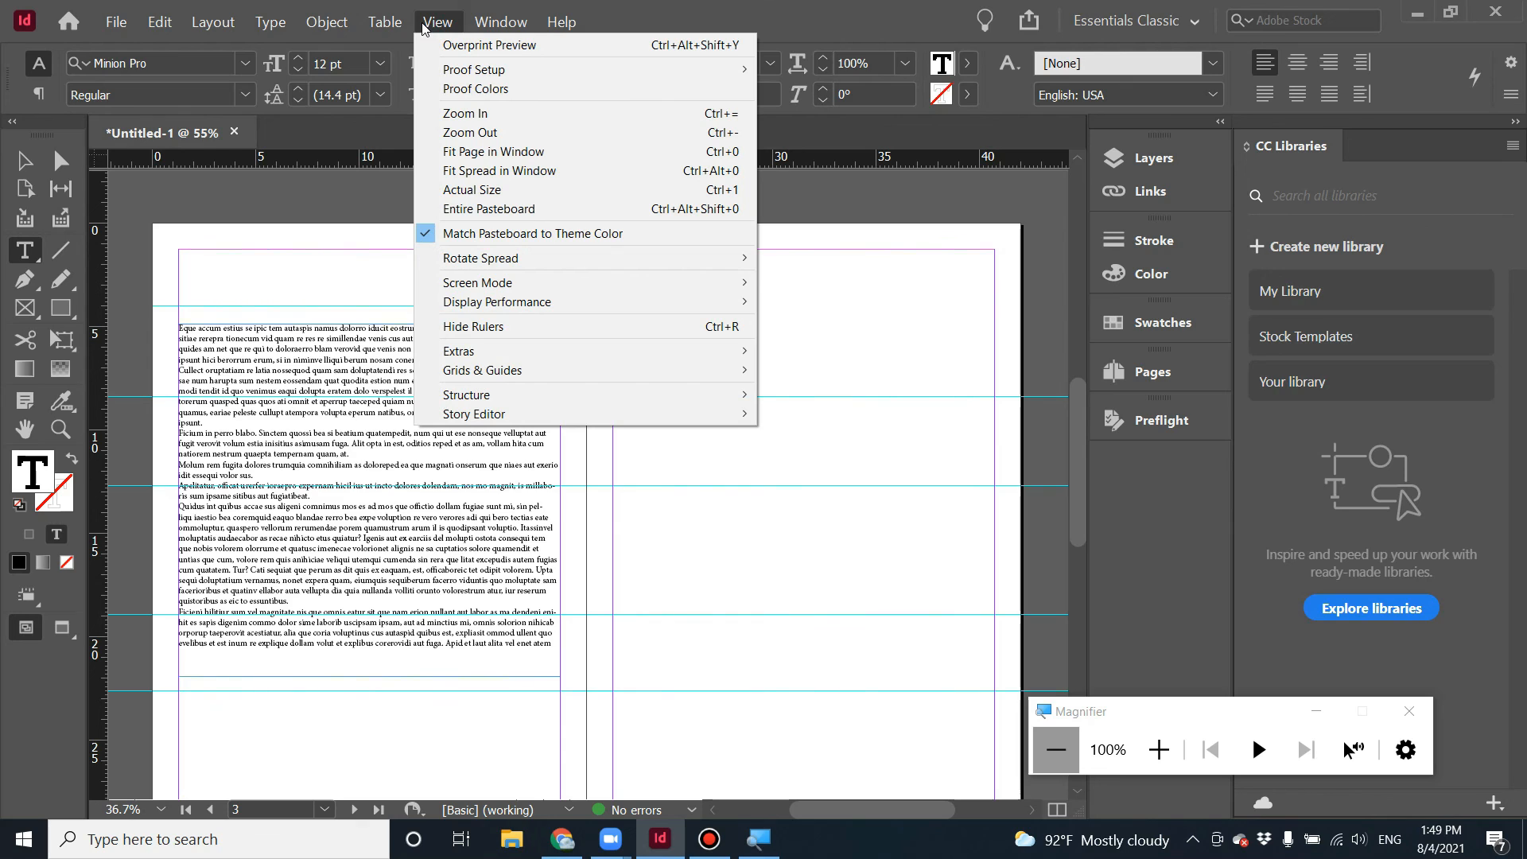
mouse_move(611, 302)
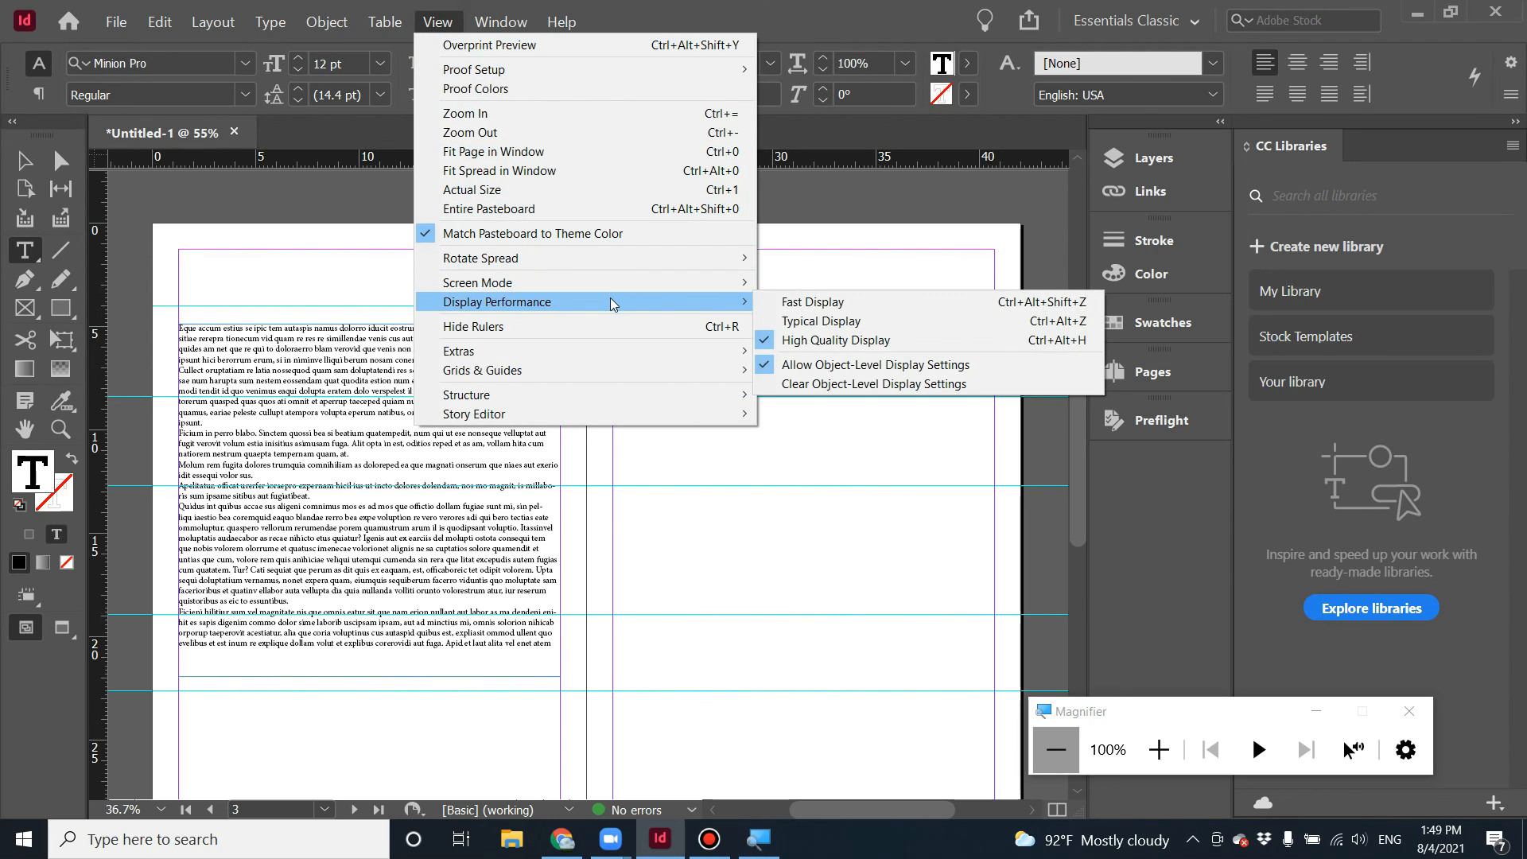
left_click(817, 332)
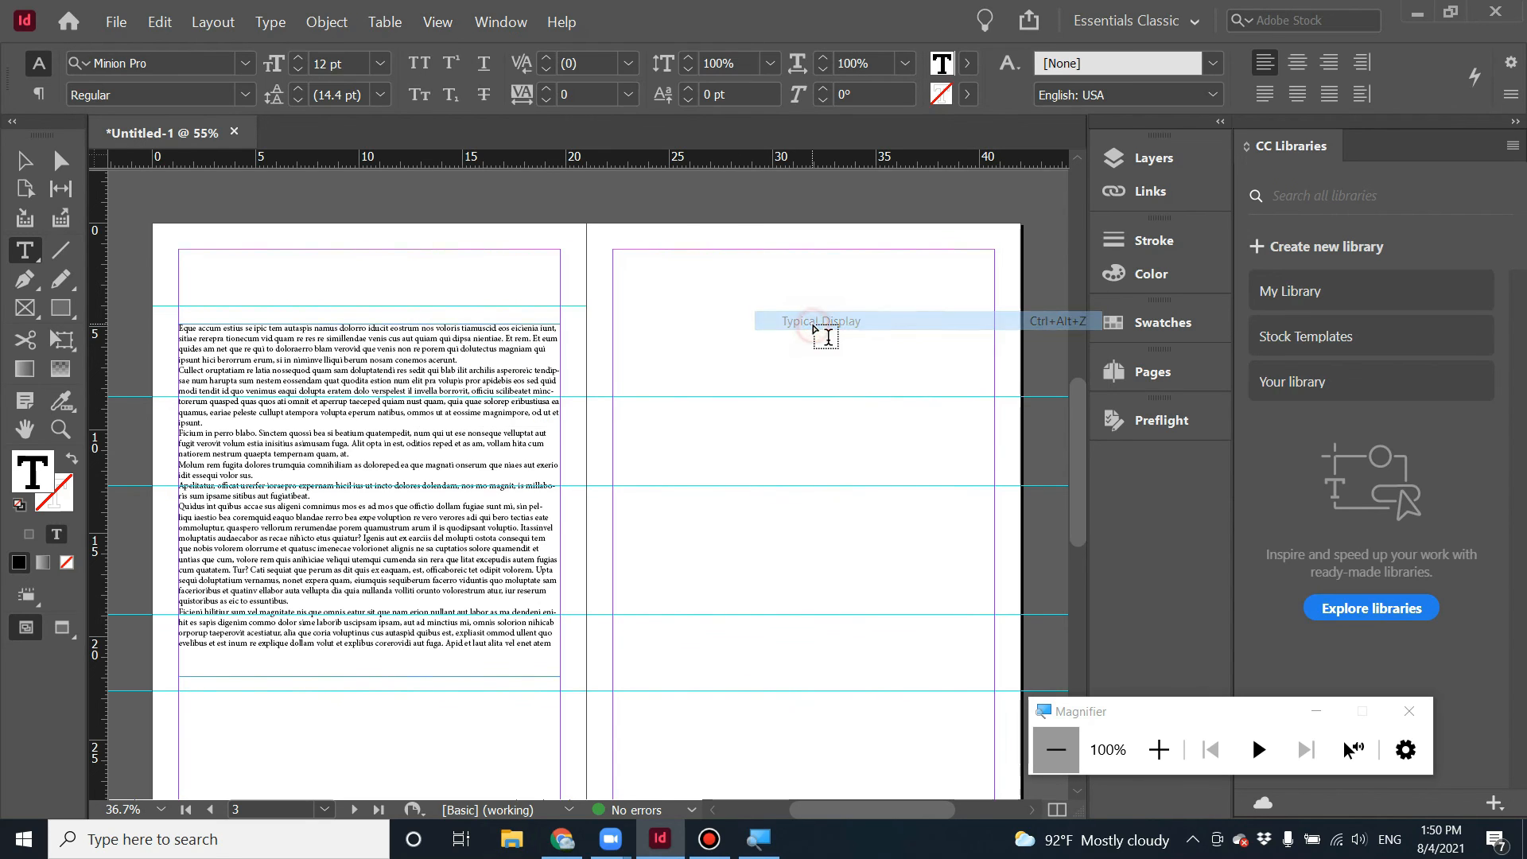
Set the display performance to High Quality Display.
left_click(437, 21)
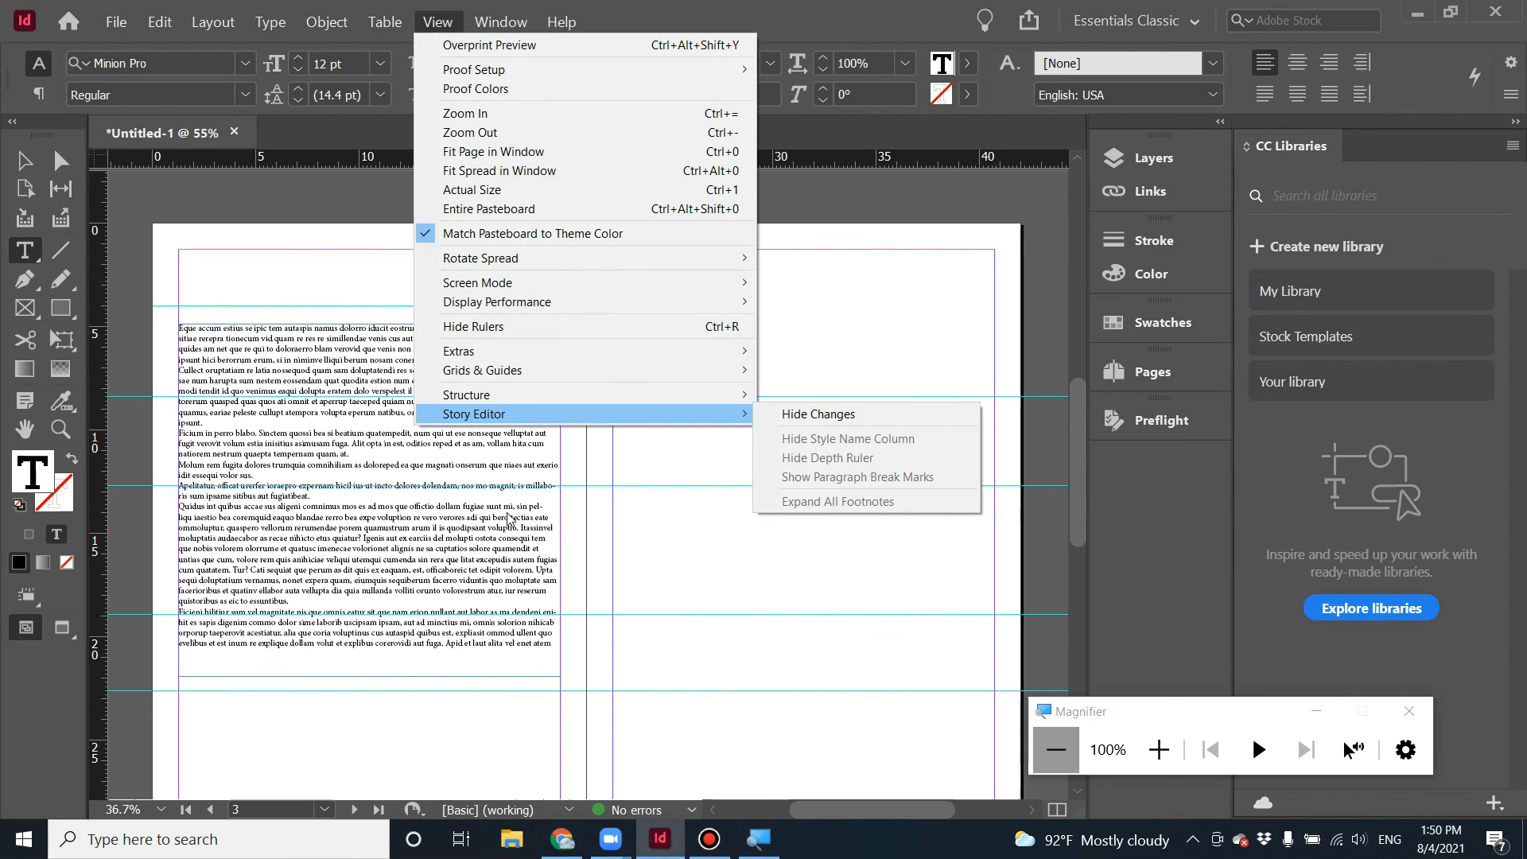
left_click(509, 515)
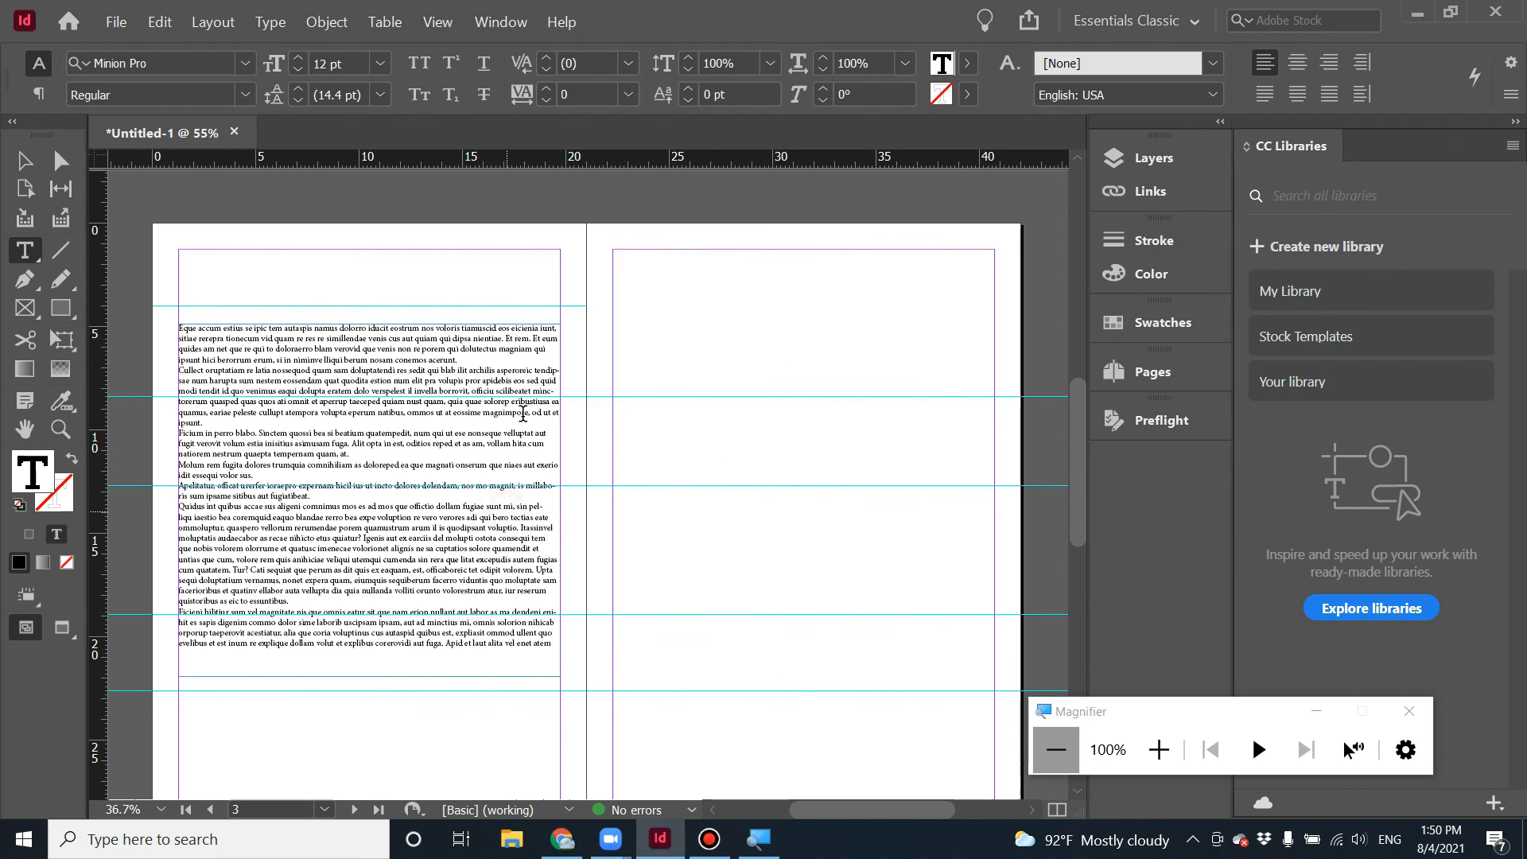
left_click(437, 22)
mouse_move(557, 301)
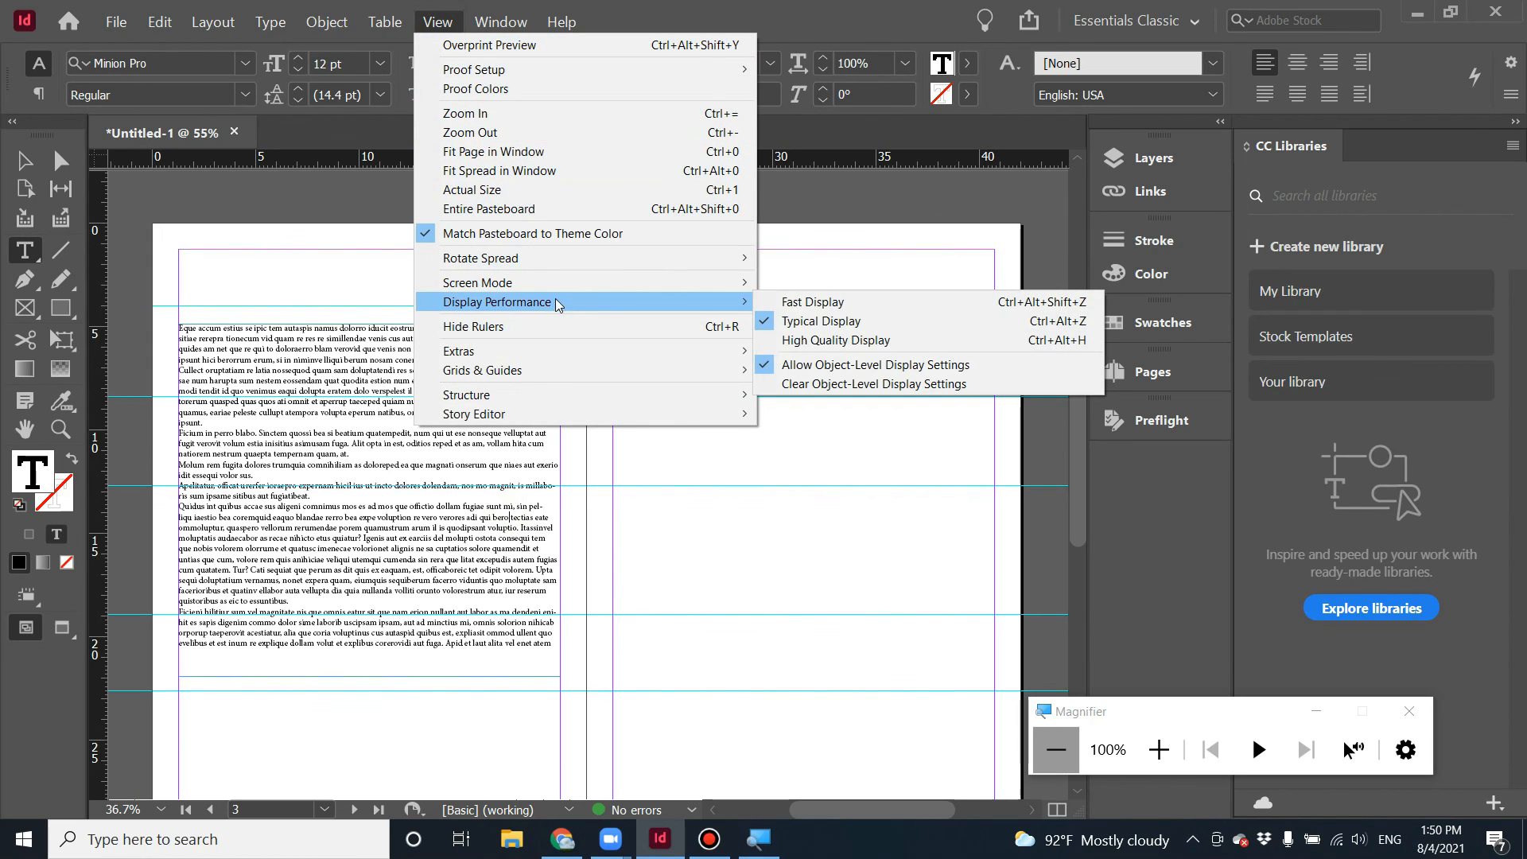
left_click(895, 342)
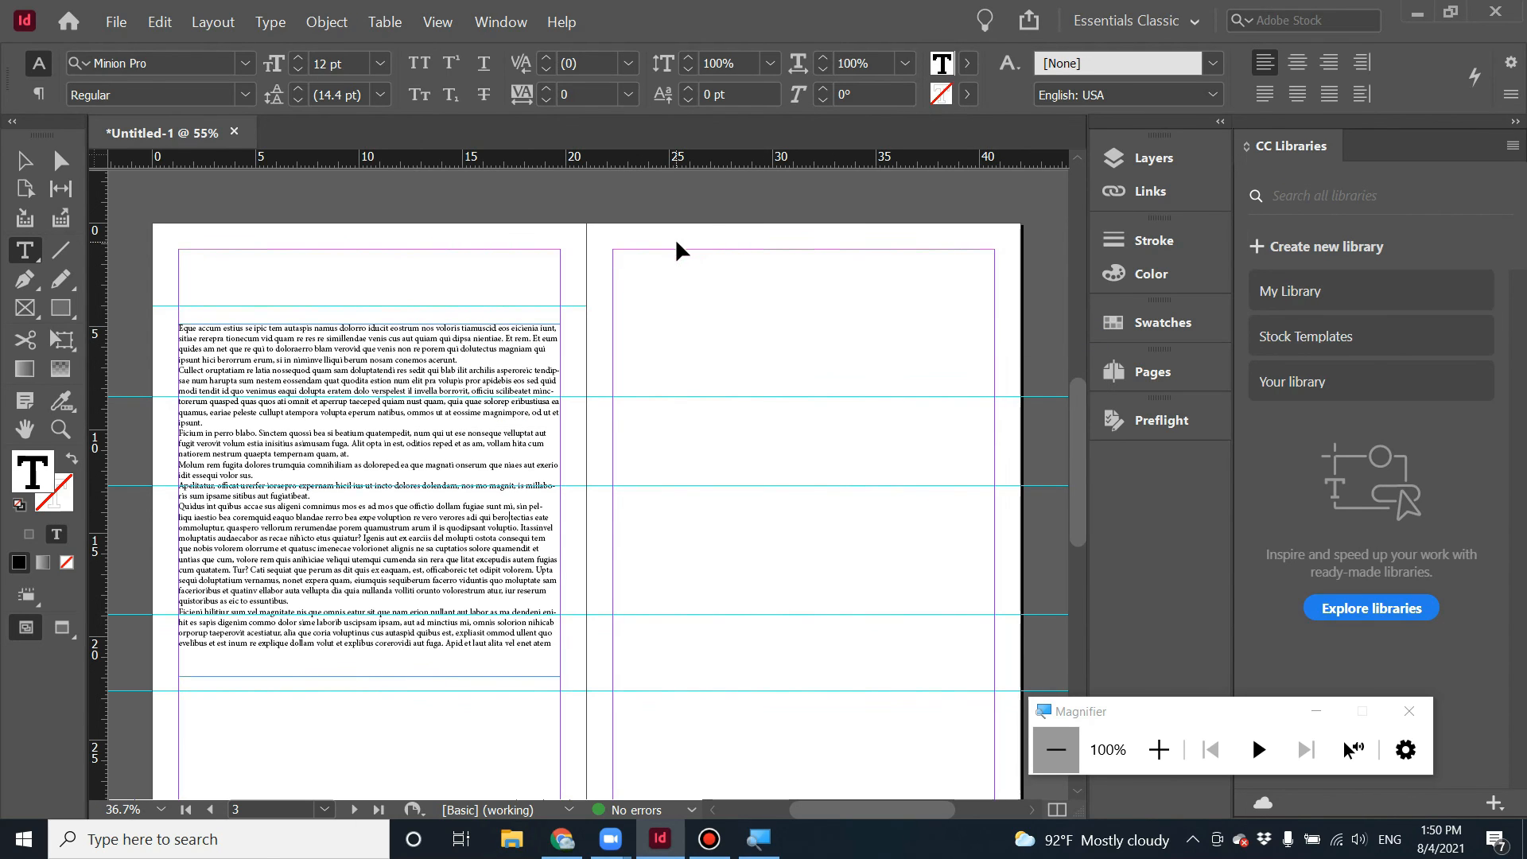
key("ctrl+equal")
key("ctrl+equal")
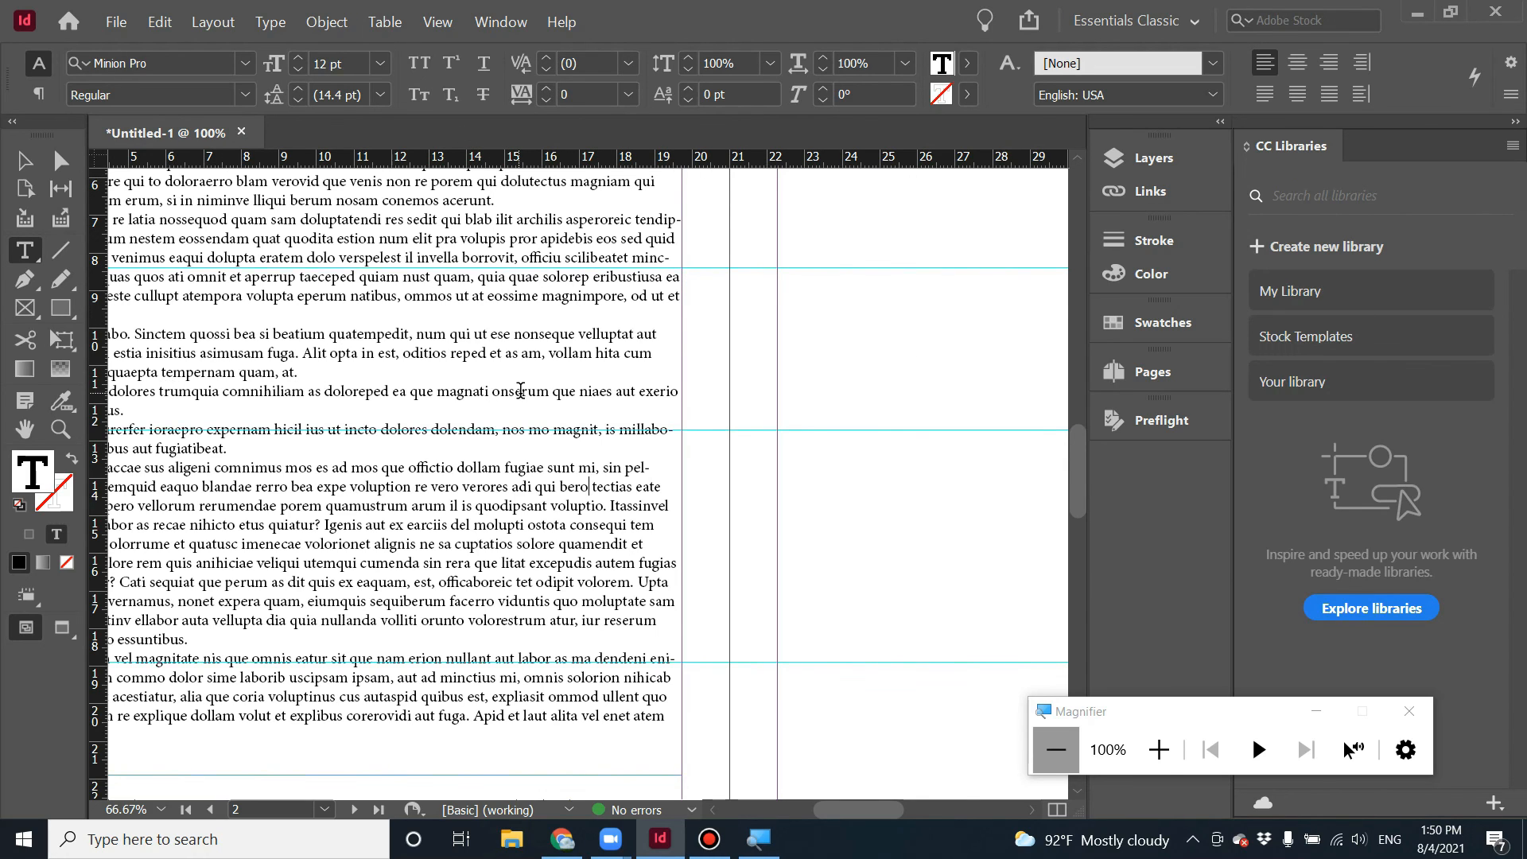
left_click(1408, 711)
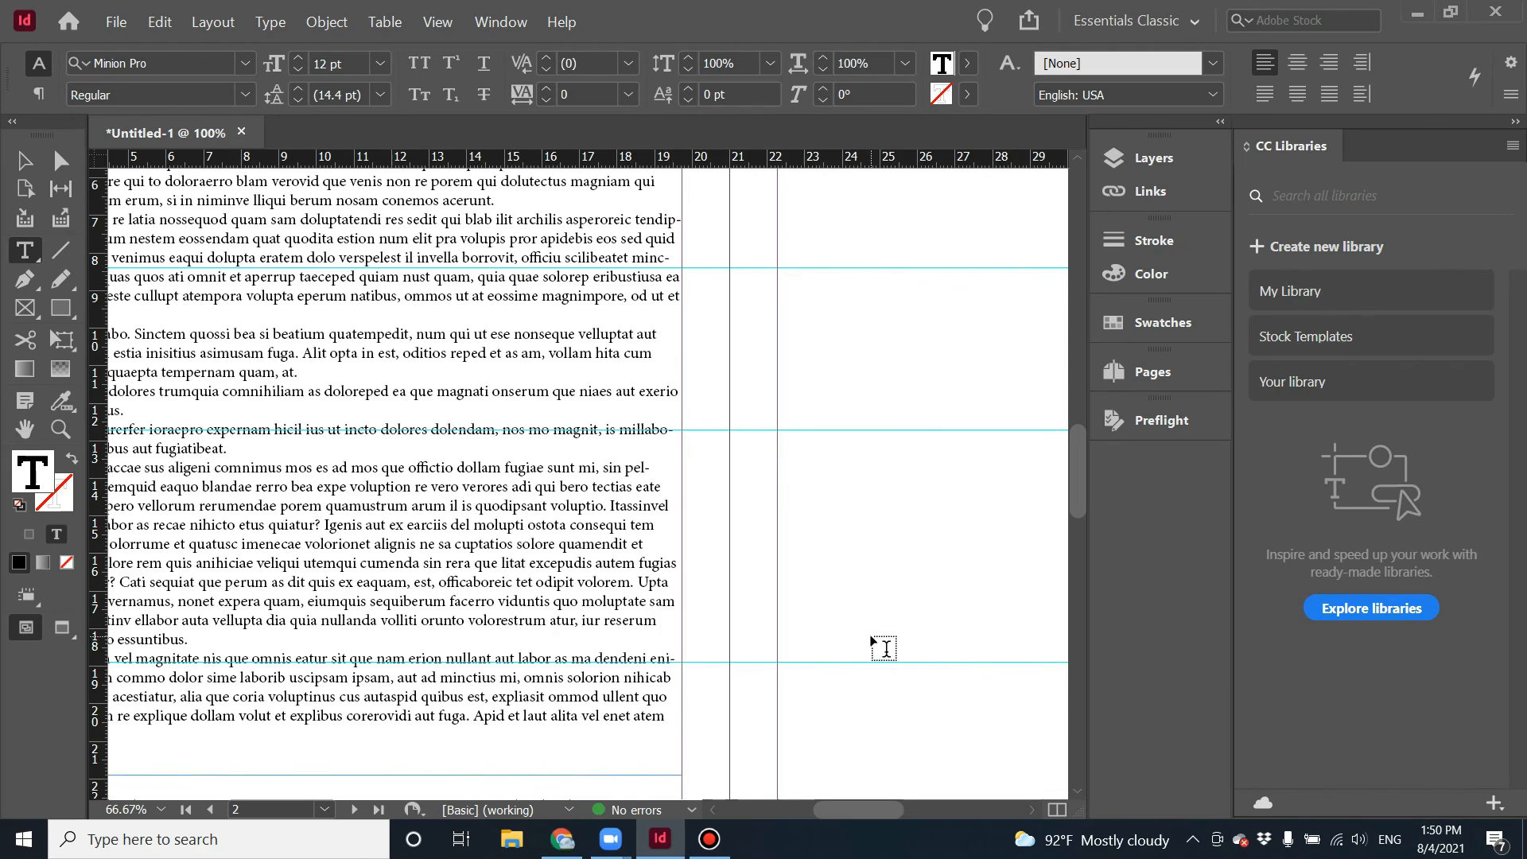